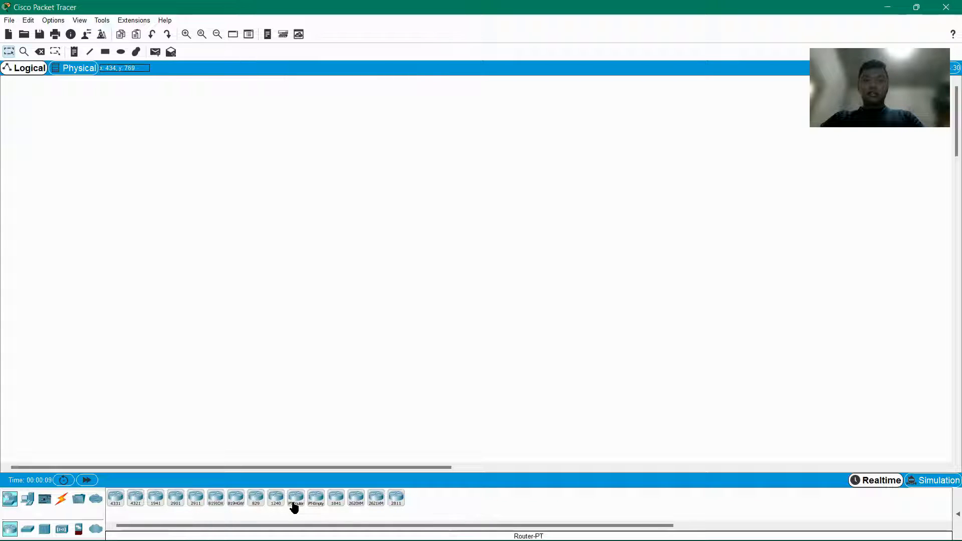
Place two Router-PT routers side by side in the logical workspace.
{"action": "left_click", "coordinate": [308, 220]}
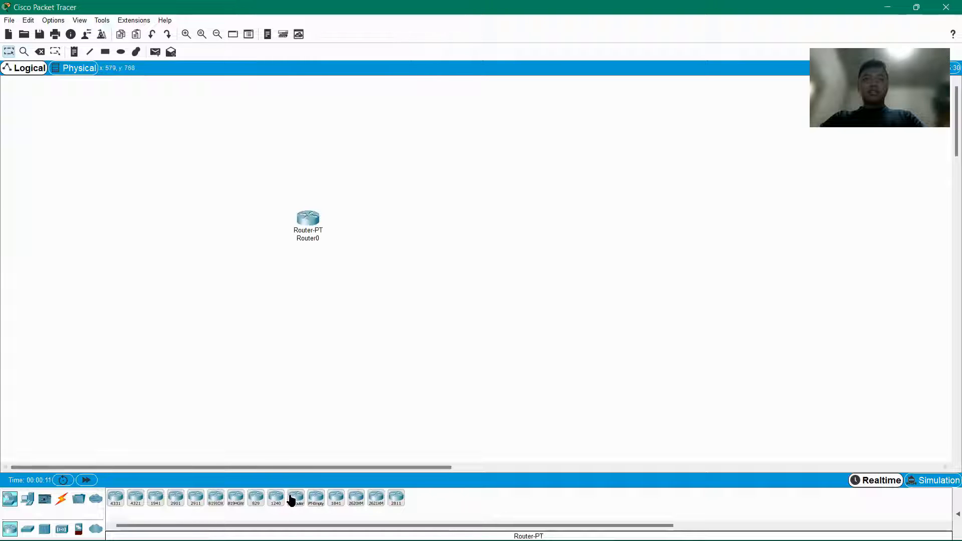
{"action": "left_click", "coordinate": [296, 497]}
{"action": "left_click", "coordinate": [431, 227]}
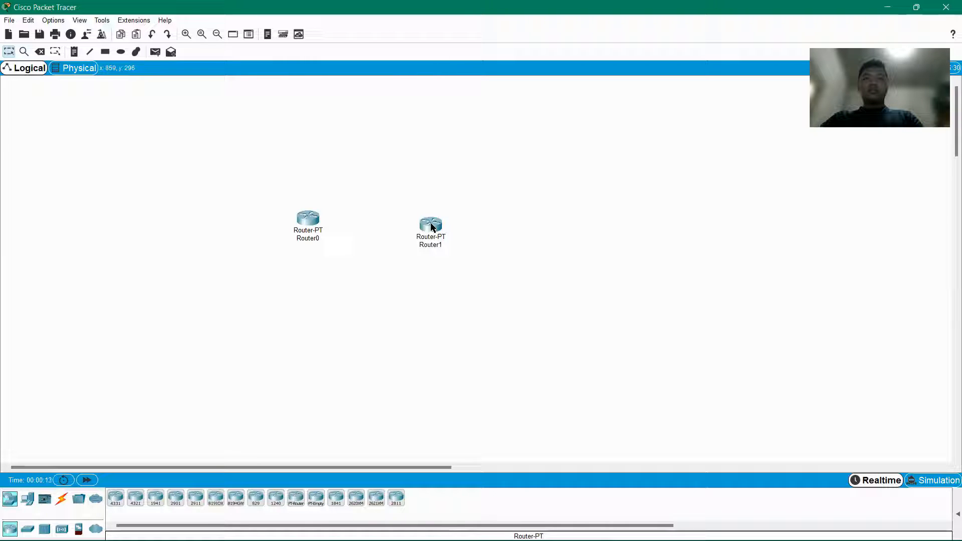
{"action": "left_click", "coordinate": [302, 225]}
{"action": "left_click", "coordinate": [387, 140]}
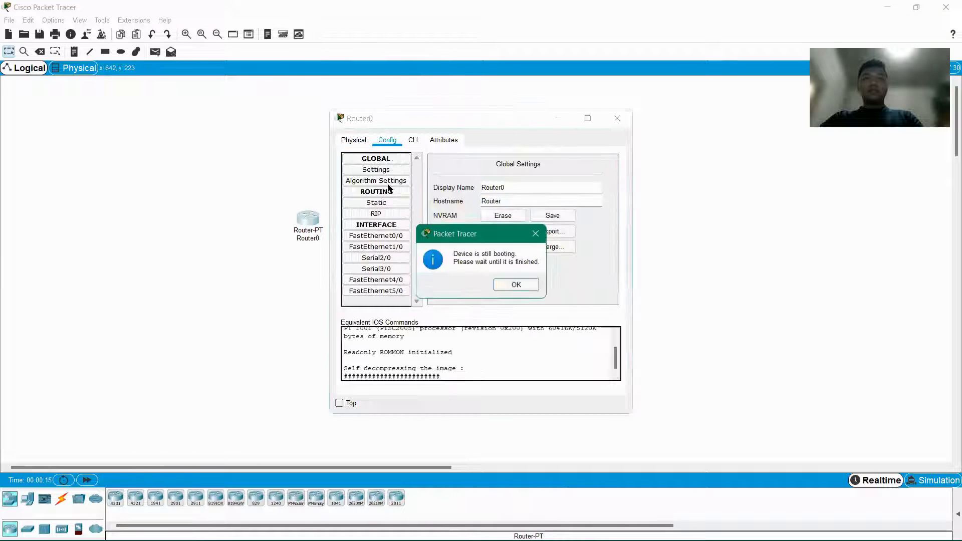
{"action": "left_click", "coordinate": [506, 283]}
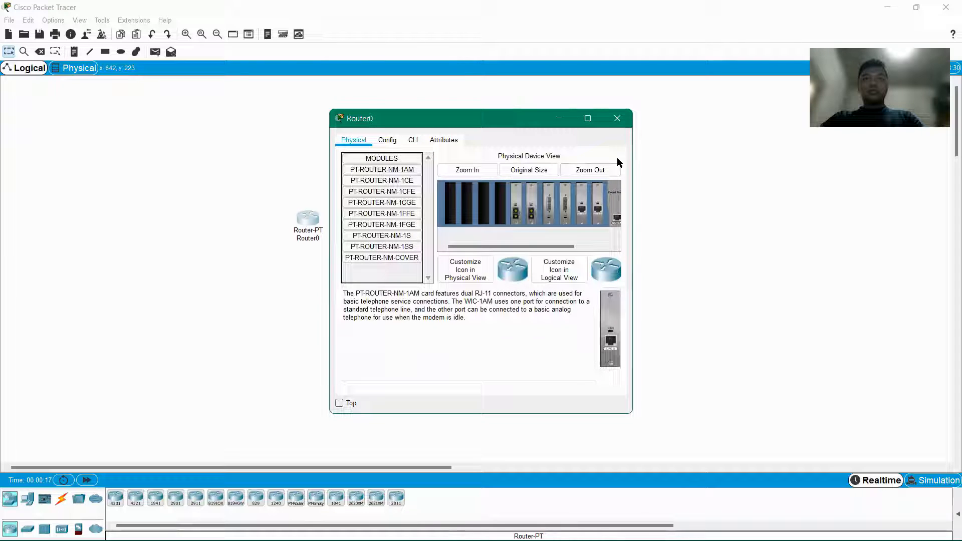
{"action": "left_click", "coordinate": [618, 119]}
Reposition Router1 and Router0 slightly higher in the workspace, keeping them side by side.
{"action": "left_click_drag", "start_coordinate": [431, 221], "coordinate": [447, 189]}
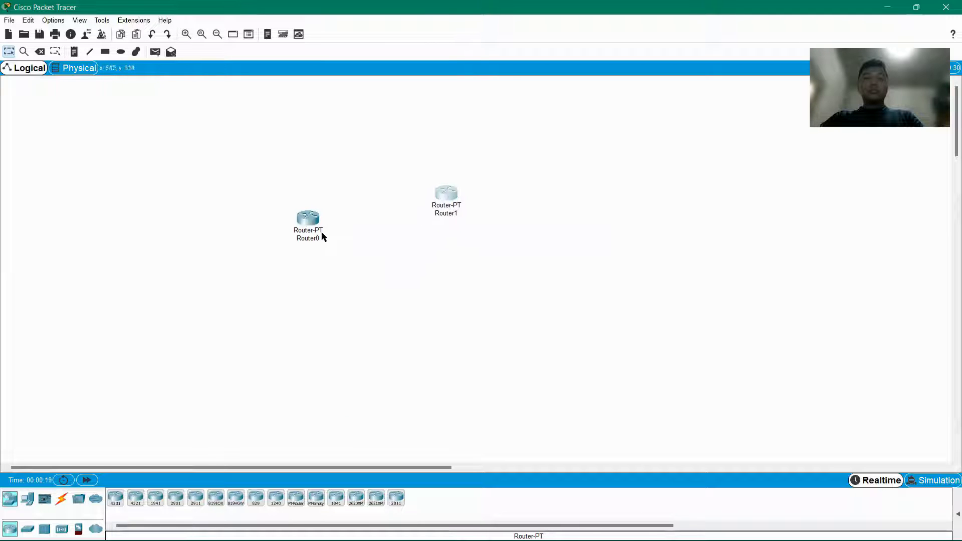
{"action": "left_click_drag", "start_coordinate": [308, 219], "coordinate": [316, 200]}
{"action": "left_click", "coordinate": [340, 259]}
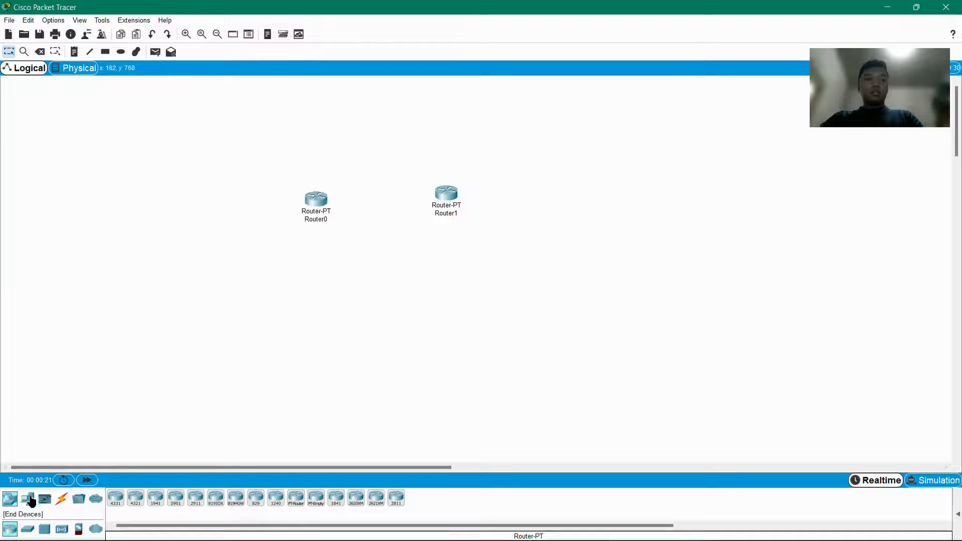
Add two Switch-PT switches below the routers, one to the left of Router0 and one to the right of Router1.
{"action": "left_click", "coordinate": [28, 529]}
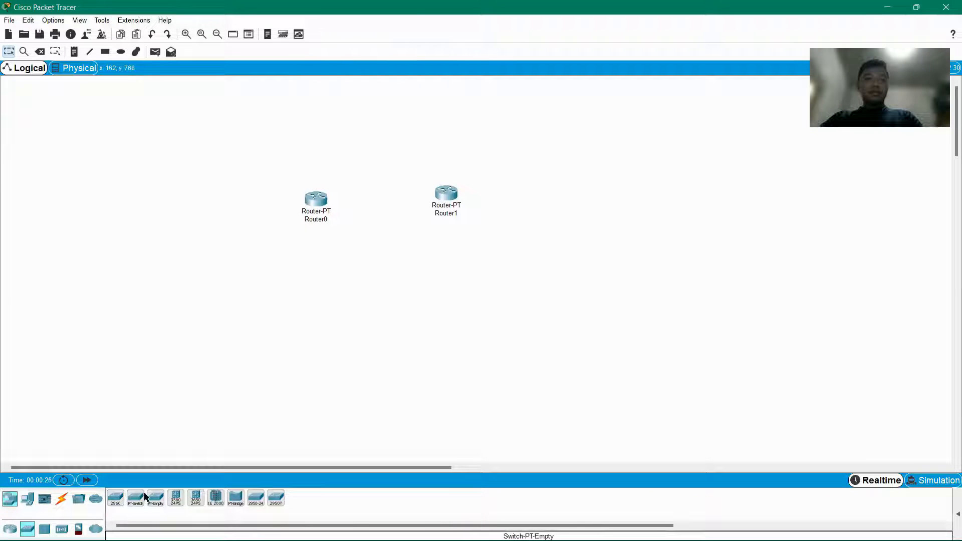
{"action": "left_click", "coordinate": [133, 501]}
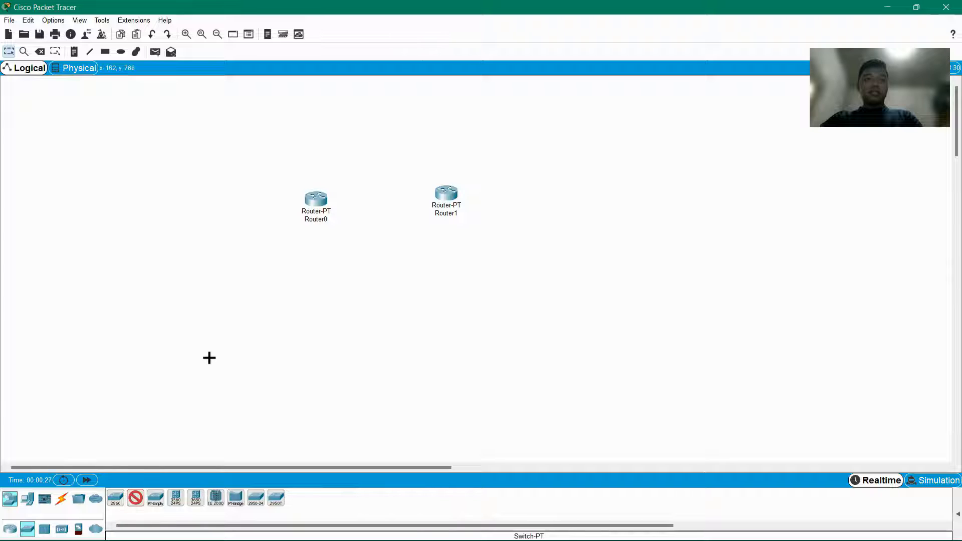
{"action": "left_click", "coordinate": [196, 254]}
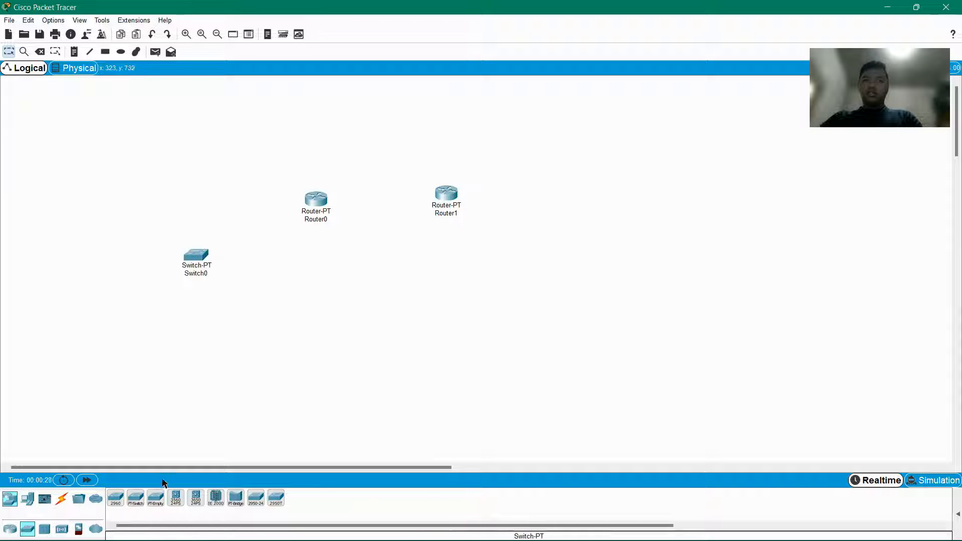
{"action": "left_click", "coordinate": [134, 501]}
{"action": "left_click", "coordinate": [575, 266]}
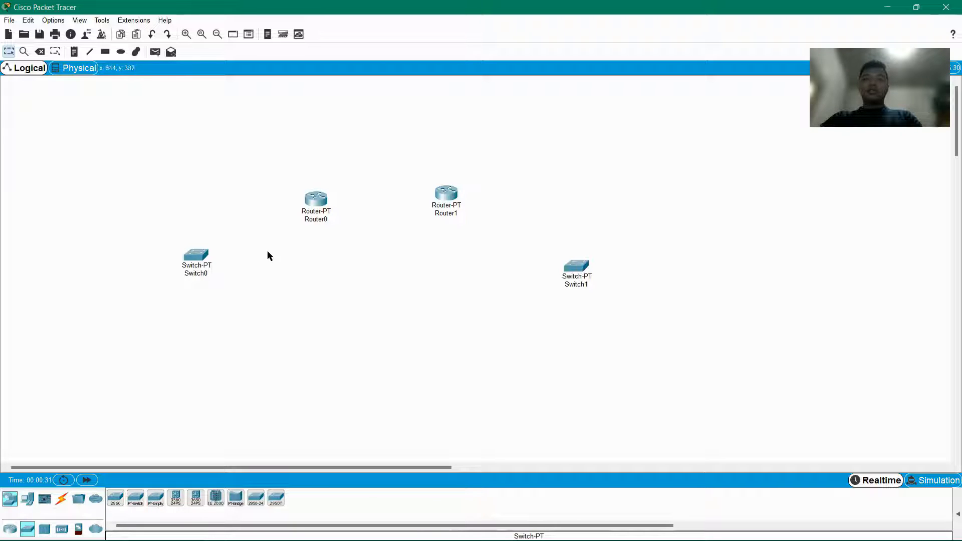
Add three PC-PT computers in a vertical column to the left of Switch0.
{"action": "left_click", "coordinate": [26, 500]}
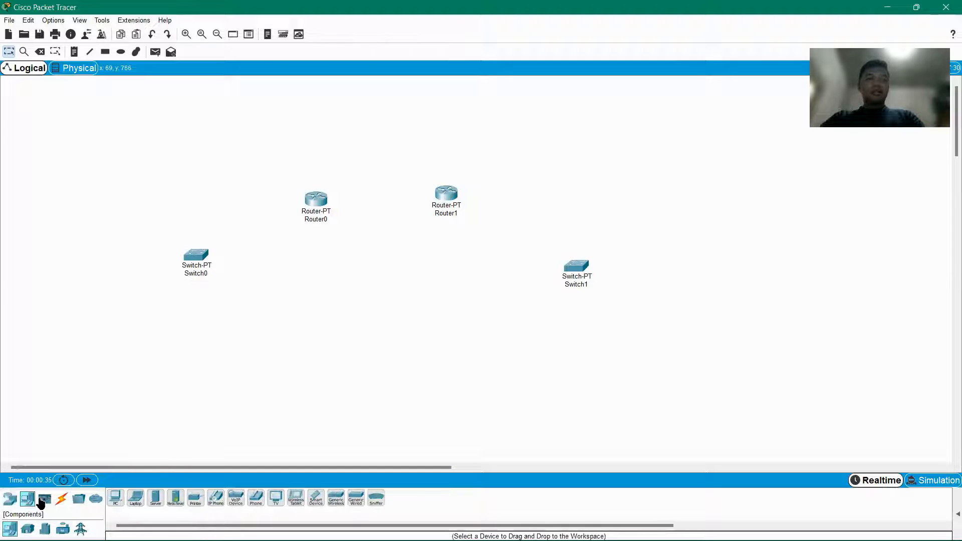
{"action": "left_click", "coordinate": [115, 499]}
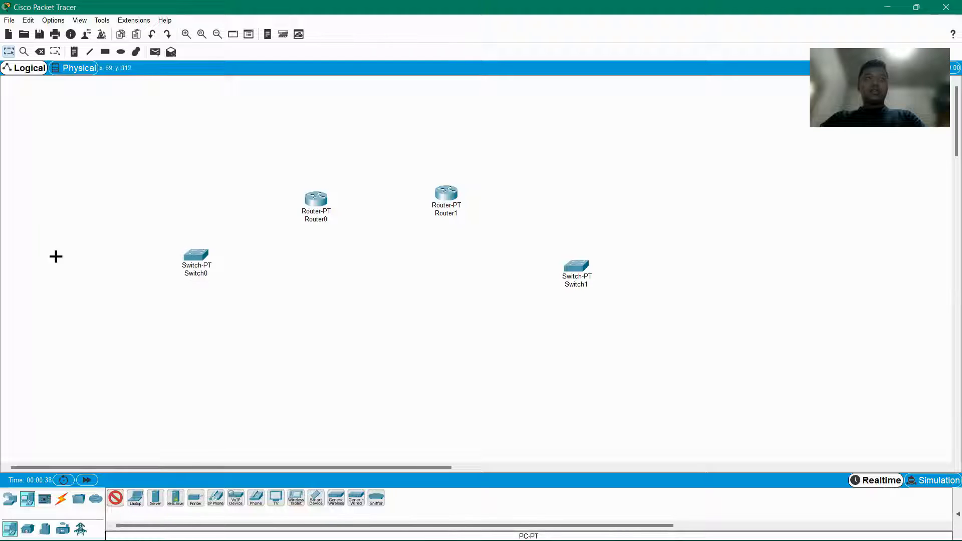
{"action": "left_click", "coordinate": [63, 218]}
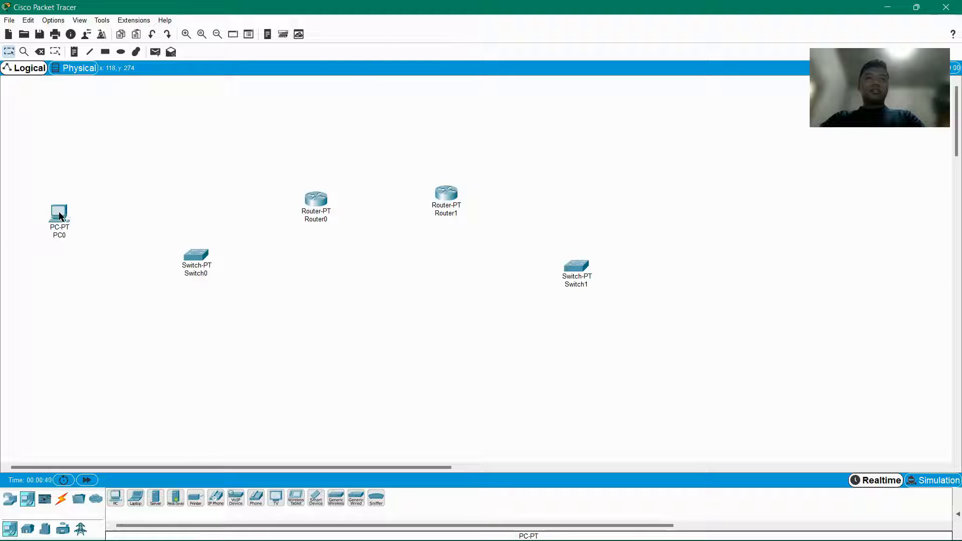
{"action": "left_click", "coordinate": [114, 500]}
{"action": "left_click", "coordinate": [52, 265]}
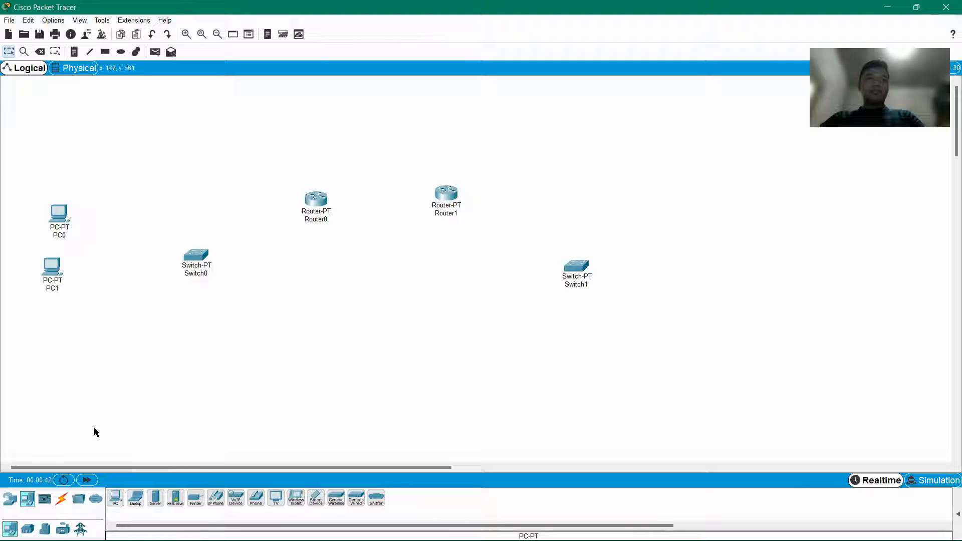
{"action": "left_click", "coordinate": [112, 497]}
{"action": "left_click", "coordinate": [52, 323]}
Add three more PC-PT computers in a vertical column to the right of Switch1.
{"action": "left_click", "coordinate": [120, 498]}
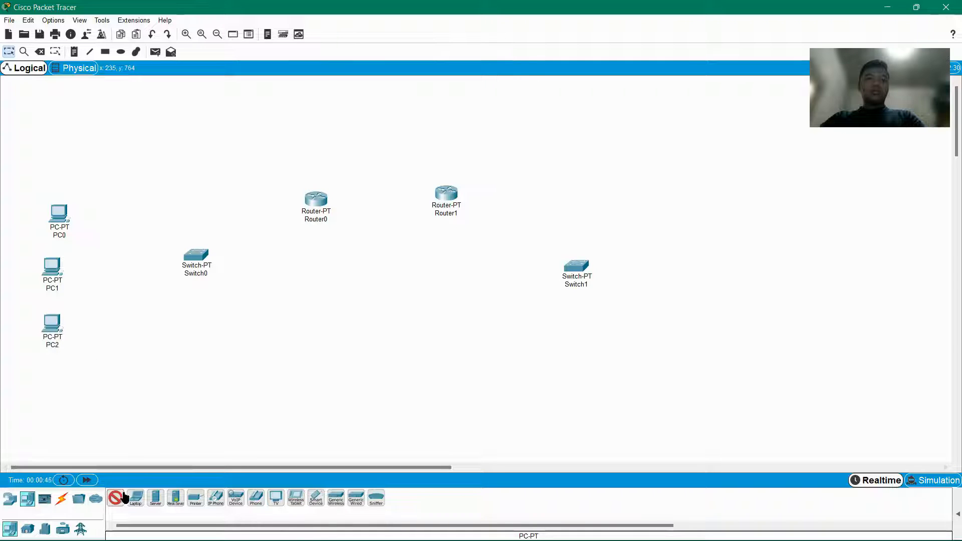
{"action": "left_click", "coordinate": [713, 206]}
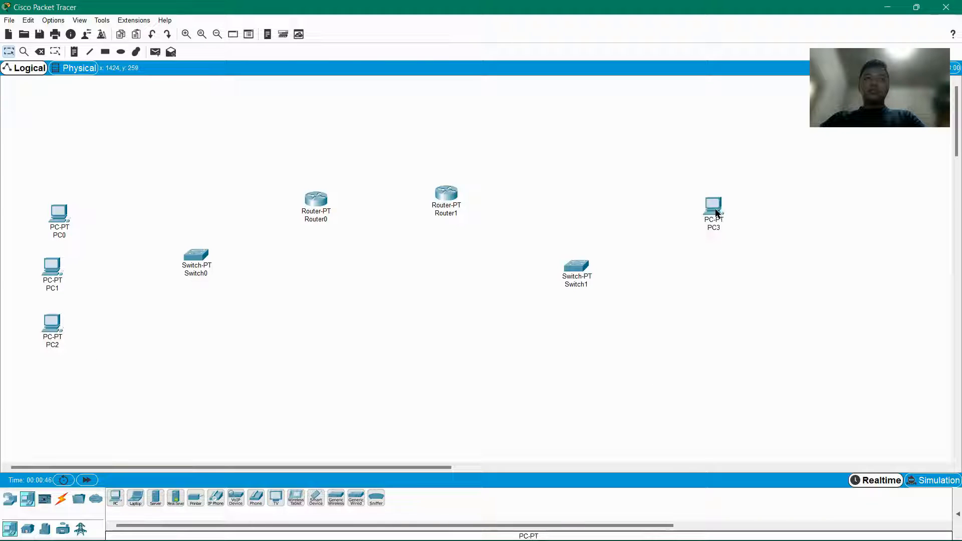
{"action": "left_click", "coordinate": [115, 498]}
{"action": "left_click", "coordinate": [728, 274]}
{"action": "left_click", "coordinate": [115, 497]}
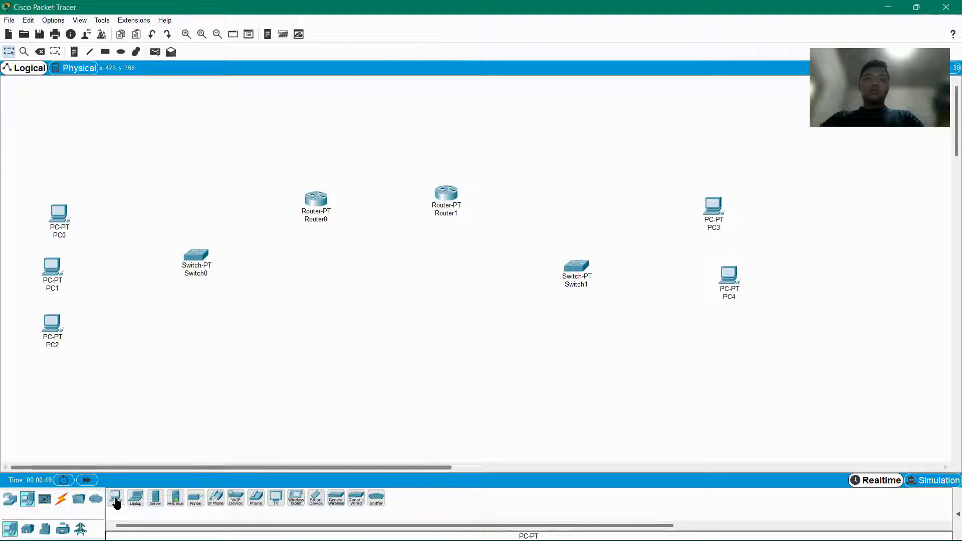
{"action": "left_click", "coordinate": [727, 344]}
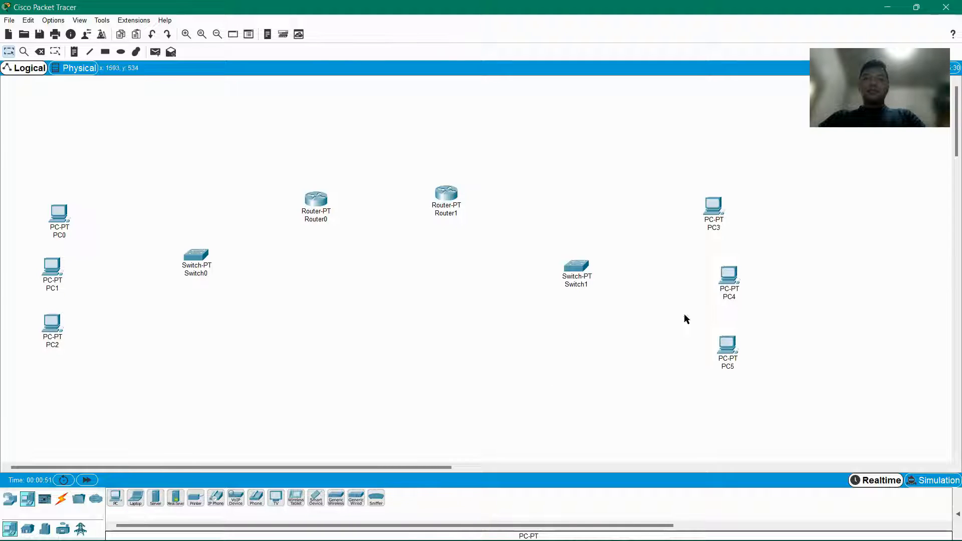
Connect Serial2/0 on Router0 to Serial2/0 on Router1 with a Serial DTE cable.
{"action": "left_click", "coordinate": [62, 499]}
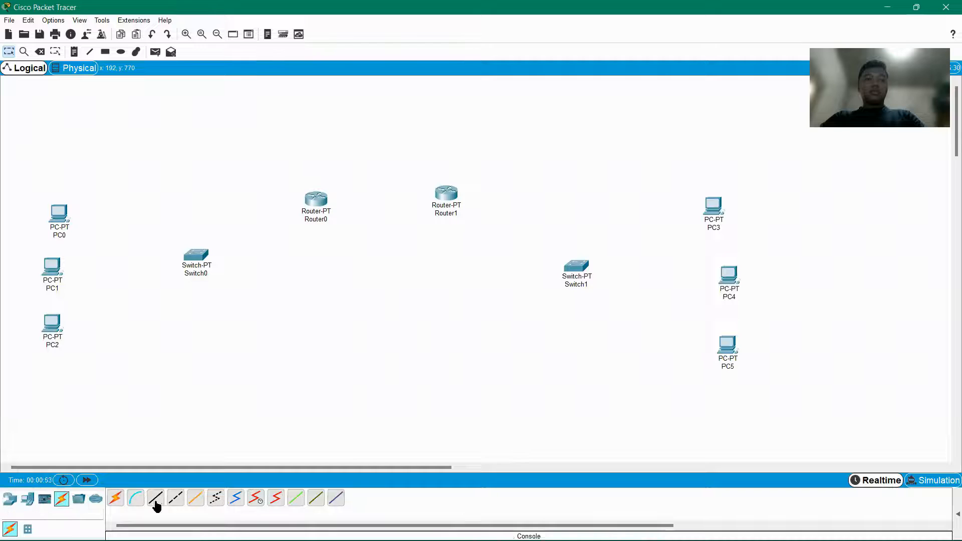
{"action": "left_click", "coordinate": [277, 498]}
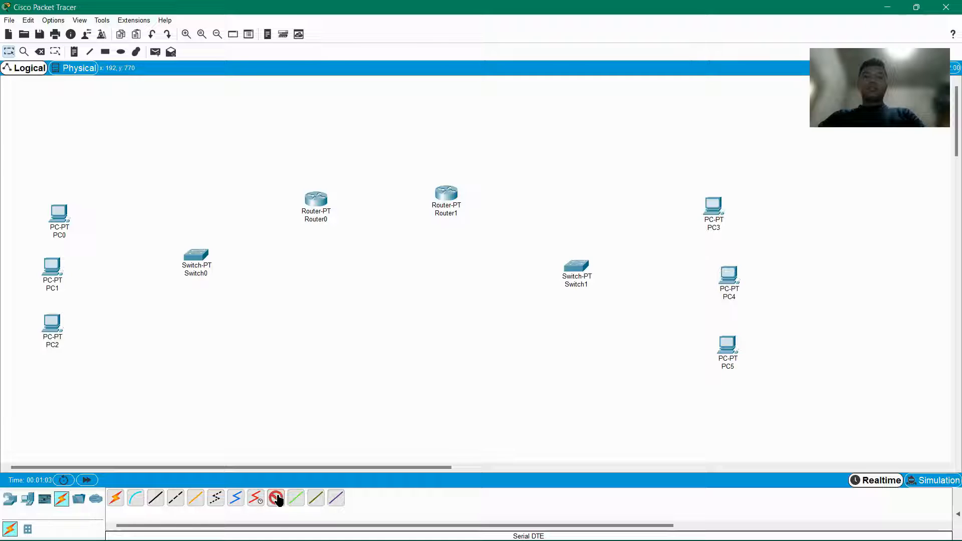
{"action": "left_click", "coordinate": [326, 197]}
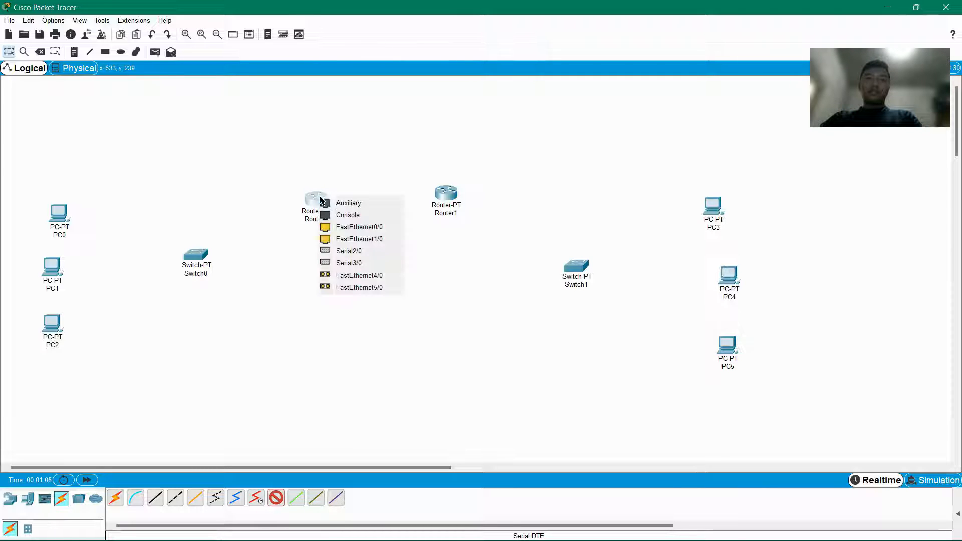
{"action": "left_click", "coordinate": [344, 251]}
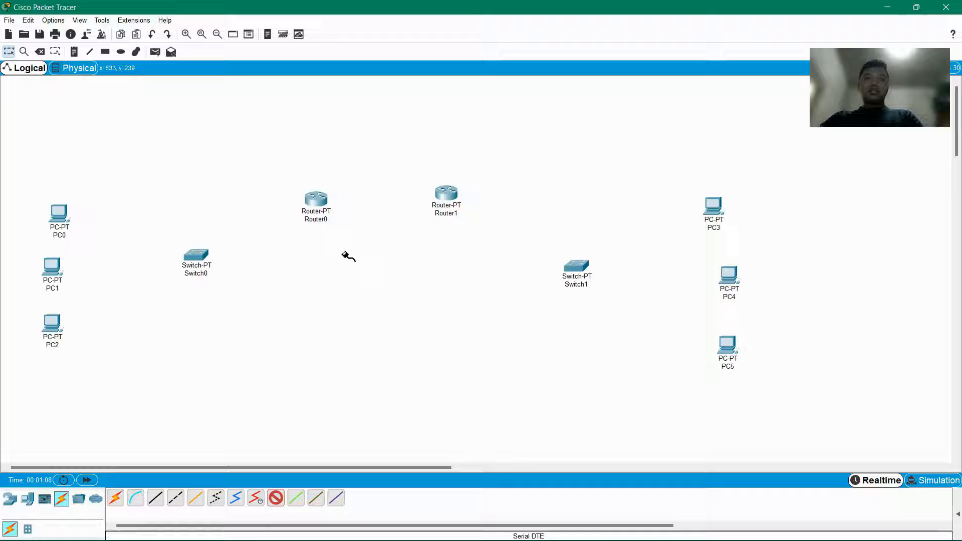
{"action": "left_click", "coordinate": [447, 196]}
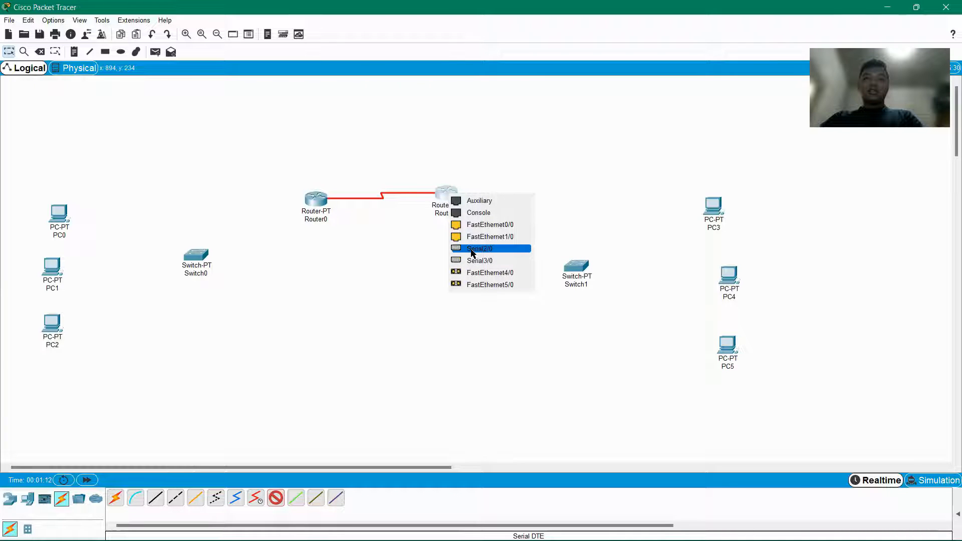
{"action": "left_click", "coordinate": [472, 250]}
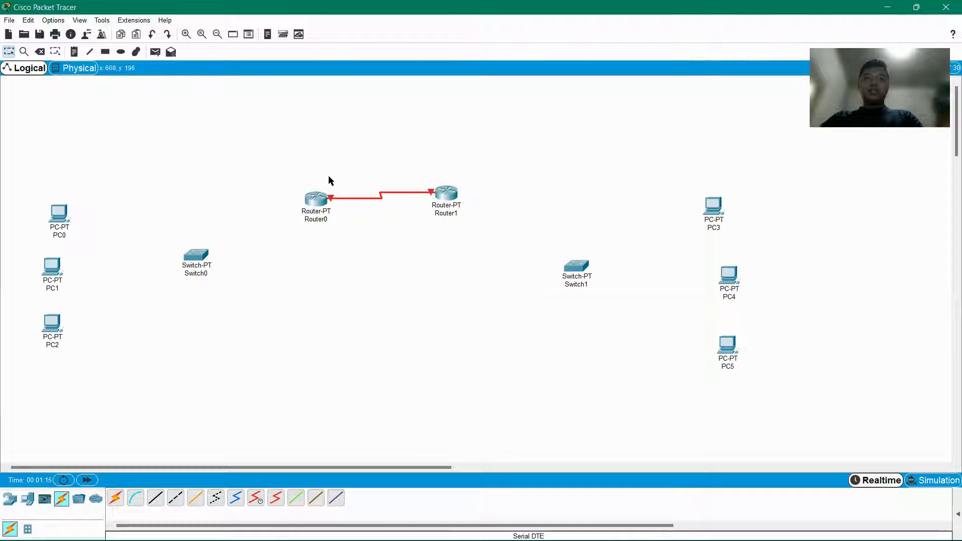
{"action": "mouse_move", "coordinate": [330, 200]}
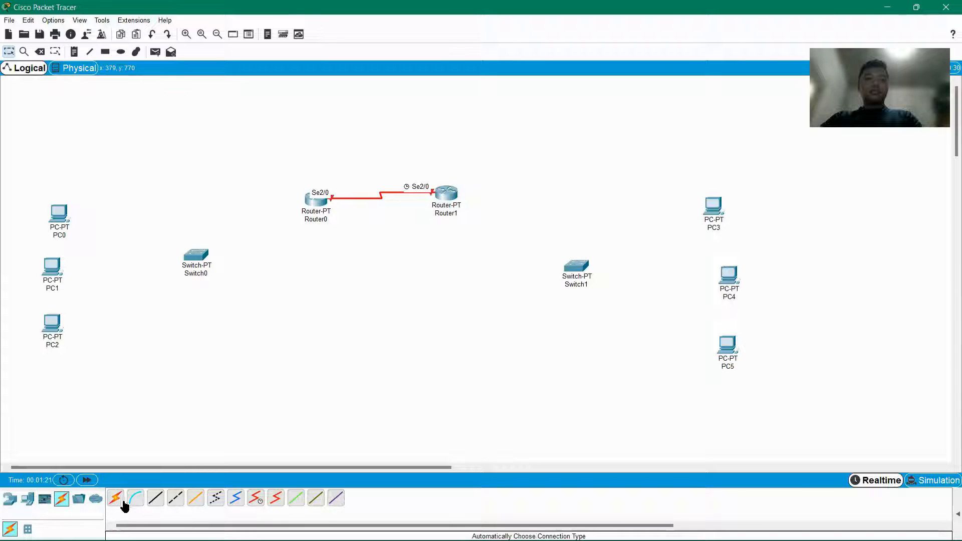
Connect FastEthernet0/0 on Router0 to FastEthernet0/1 on Switch0 with a Copper Straight-Through cable.
{"action": "left_click", "coordinate": [155, 499]}
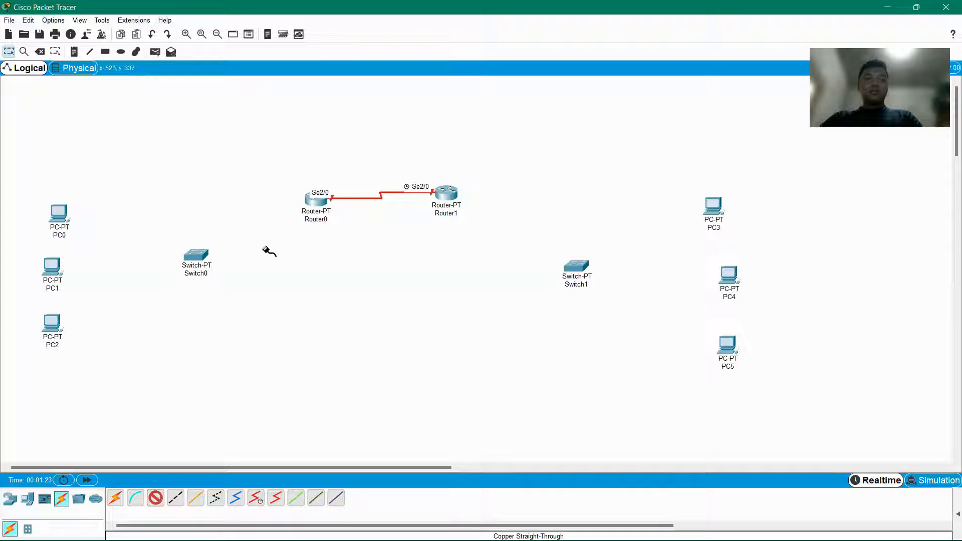
{"action": "left_click", "coordinate": [317, 204]}
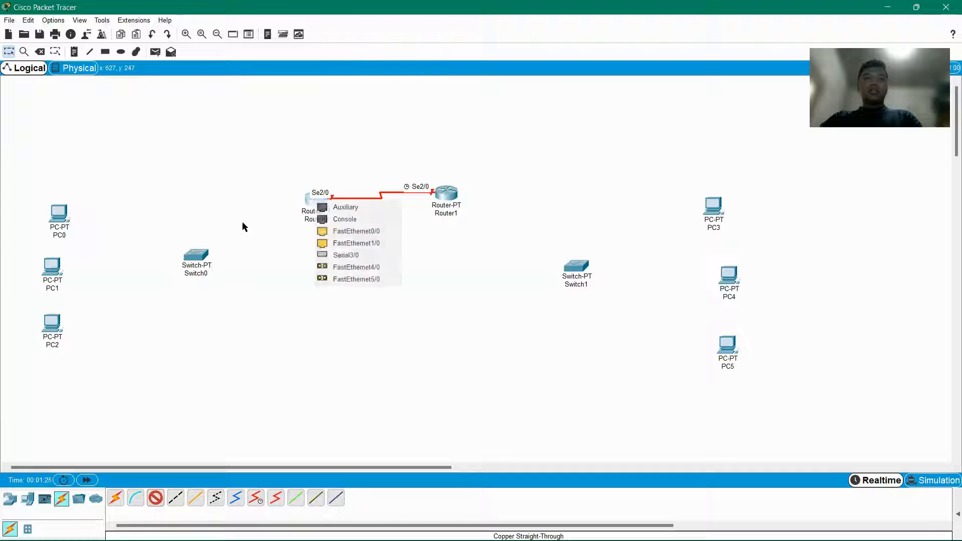
{"action": "left_click", "coordinate": [354, 231]}
{"action": "left_click", "coordinate": [195, 256]}
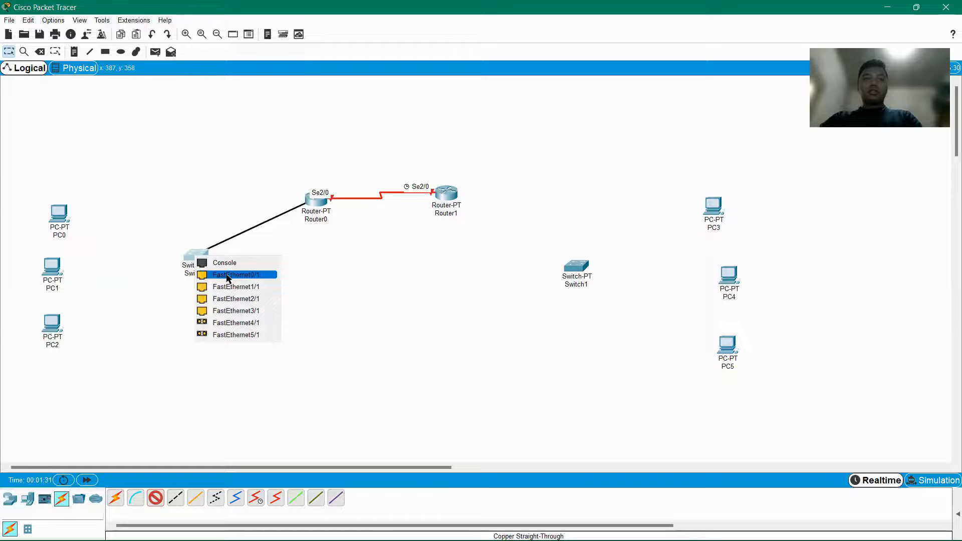
{"action": "left_click", "coordinate": [228, 277]}
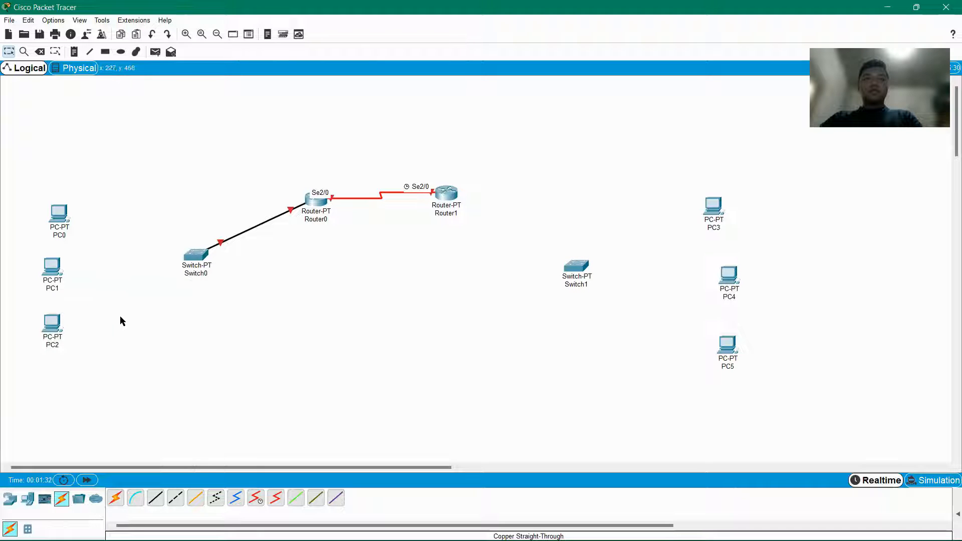
Connect FastEthernet0/0 on Router1 to FastEthernet0/1 on Switch1 with a Copper Straight-Through cable.
{"action": "left_click", "coordinate": [151, 500]}
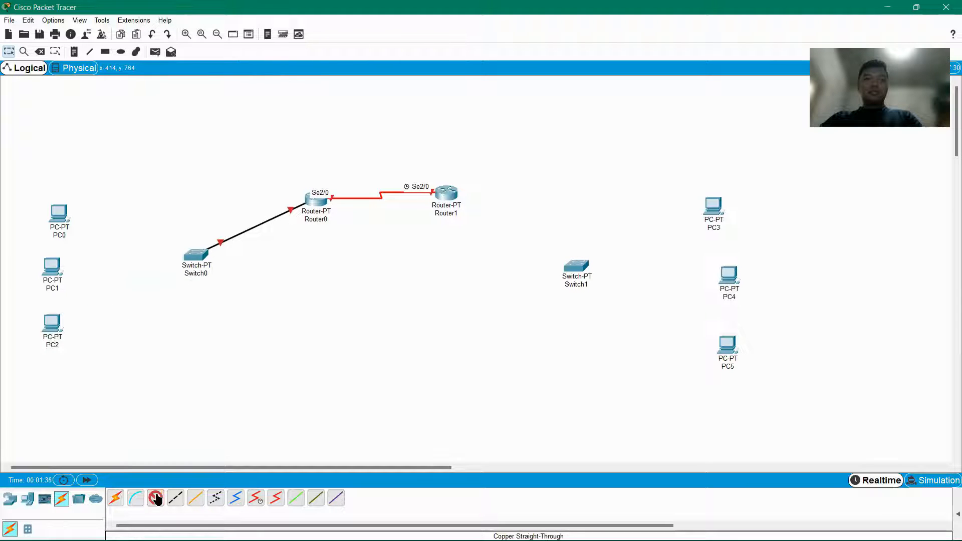
{"action": "left_click", "coordinate": [447, 194]}
{"action": "left_click", "coordinate": [487, 222]}
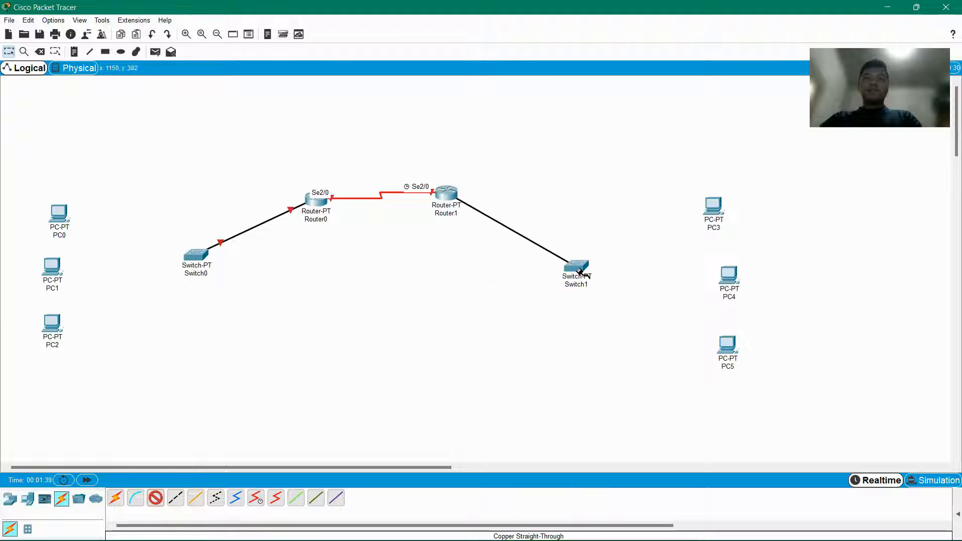
{"action": "left_click", "coordinate": [575, 268]}
{"action": "left_click", "coordinate": [614, 287]}
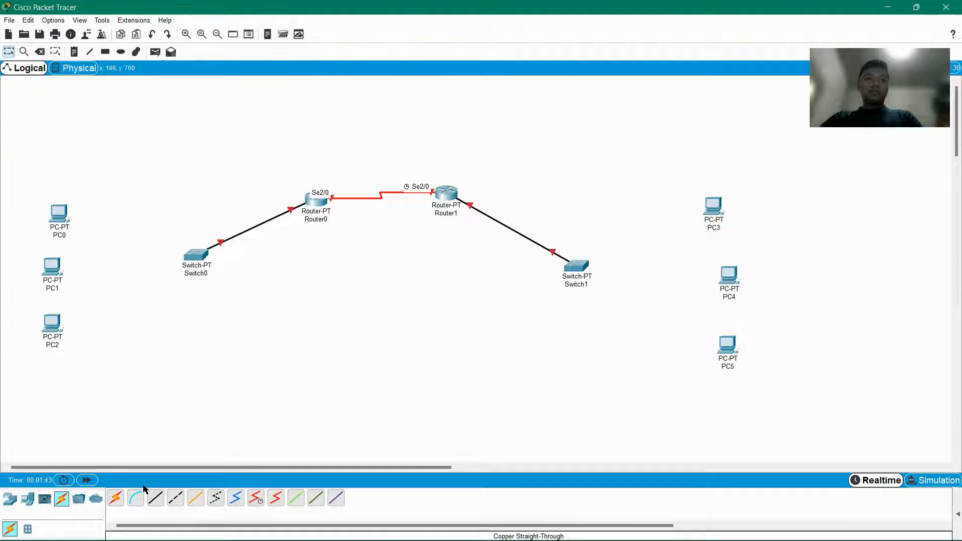
Connect FastEthernet1/1 on Switch0 to FastEthernet0 on PC0 with a Copper Straight-Through cable.
{"action": "left_click", "coordinate": [156, 500]}
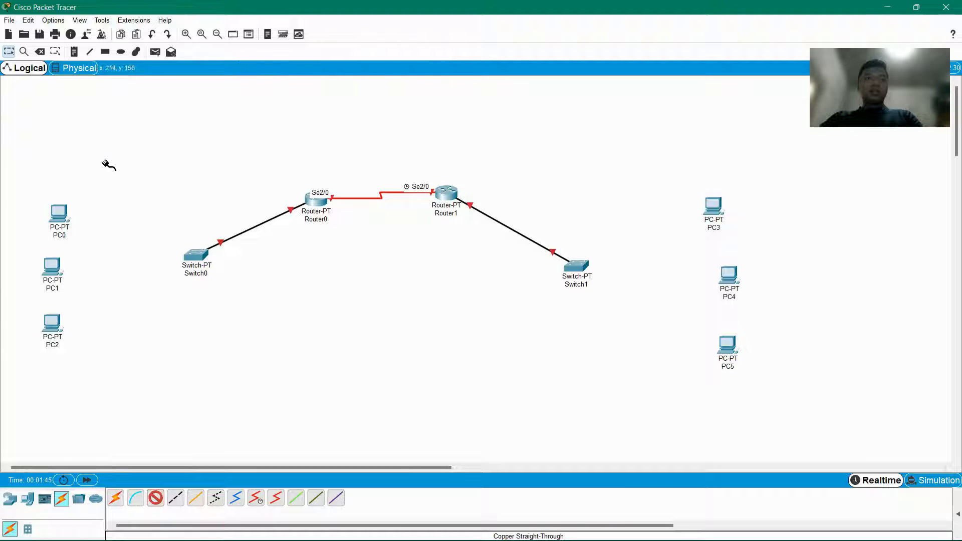
{"action": "left_click", "coordinate": [195, 254]}
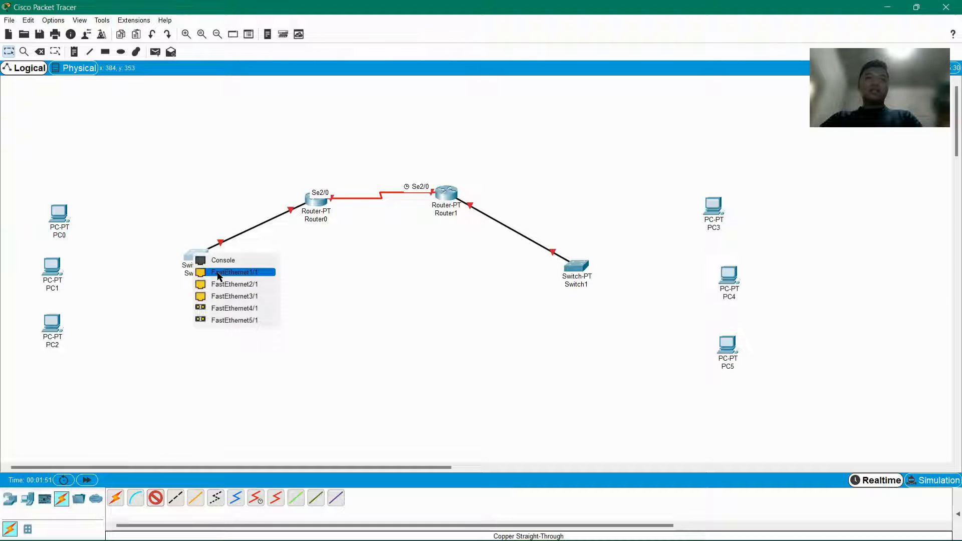
{"action": "left_click", "coordinate": [225, 275]}
{"action": "left_click", "coordinate": [62, 219]}
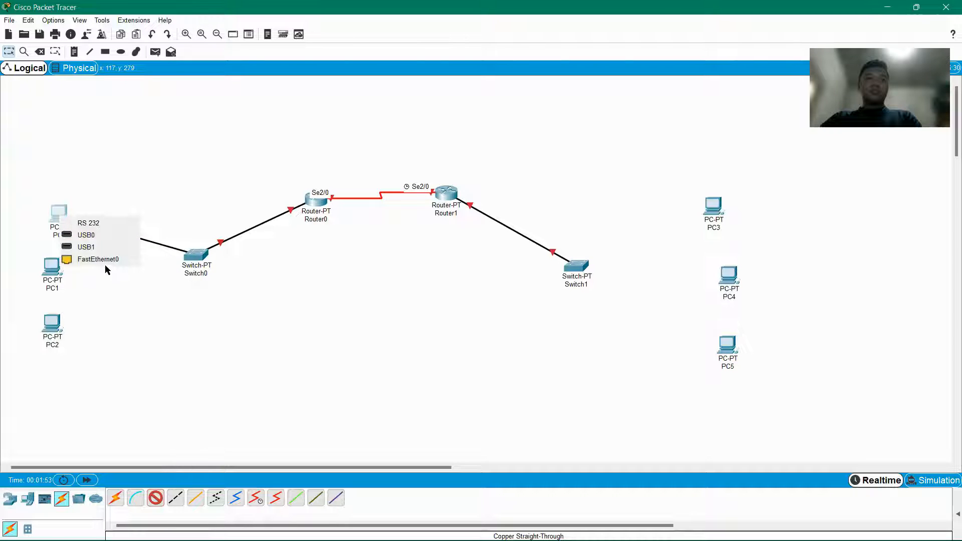
{"action": "left_click", "coordinate": [107, 259]}
Connect FastEthernet2/1 on Switch0 to FastEthernet0 on PC1 with a Copper Straight-Through cable.
{"action": "left_click", "coordinate": [175, 498]}
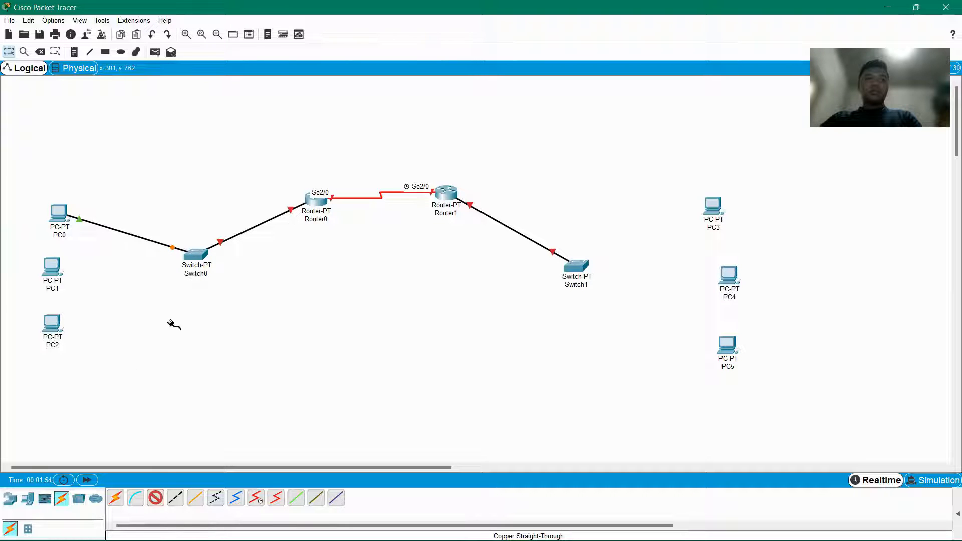
{"action": "left_click", "coordinate": [195, 255]}
{"action": "left_click", "coordinate": [233, 275]}
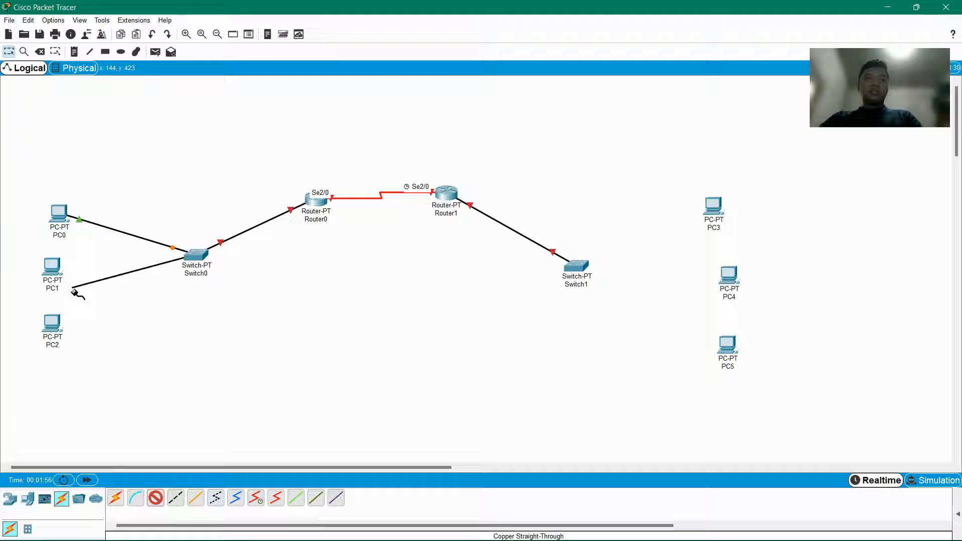
{"action": "left_click", "coordinate": [53, 268]}
{"action": "left_click", "coordinate": [85, 313]}
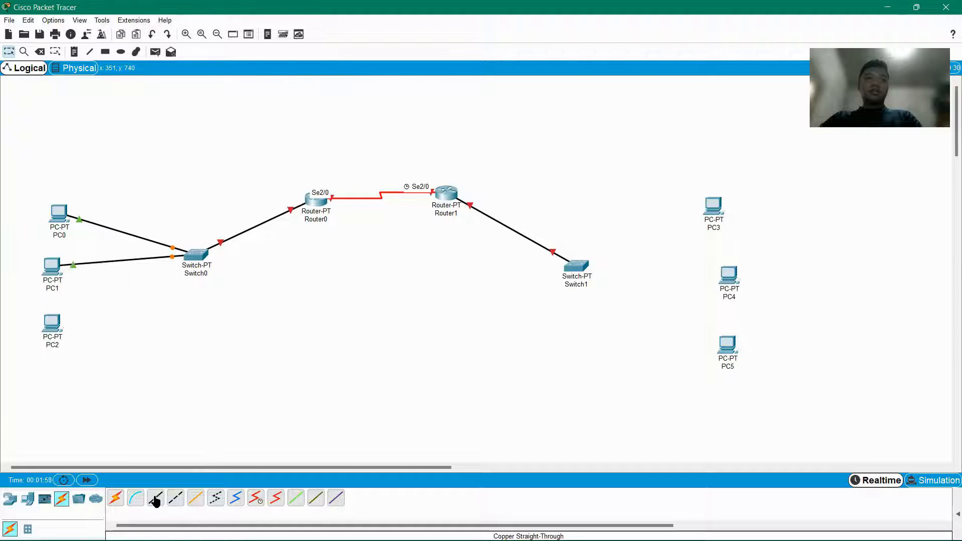
Connect FastEthernet3/1 on Switch0 to FastEthernet0 on PC2 with a Copper Straight-Through cable.
{"action": "left_click", "coordinate": [197, 256]}
{"action": "left_click", "coordinate": [235, 270]}
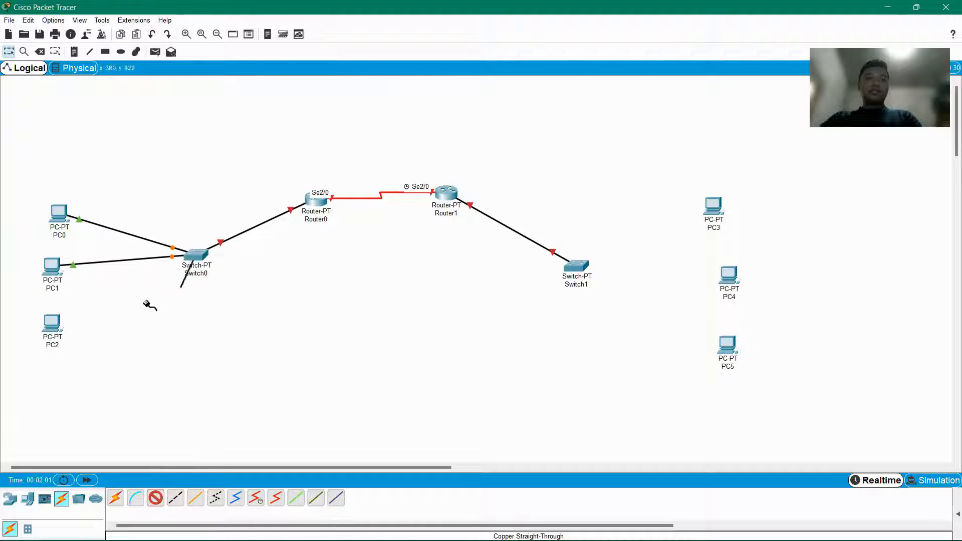
{"action": "left_click", "coordinate": [49, 325]}
{"action": "left_click", "coordinate": [92, 367]}
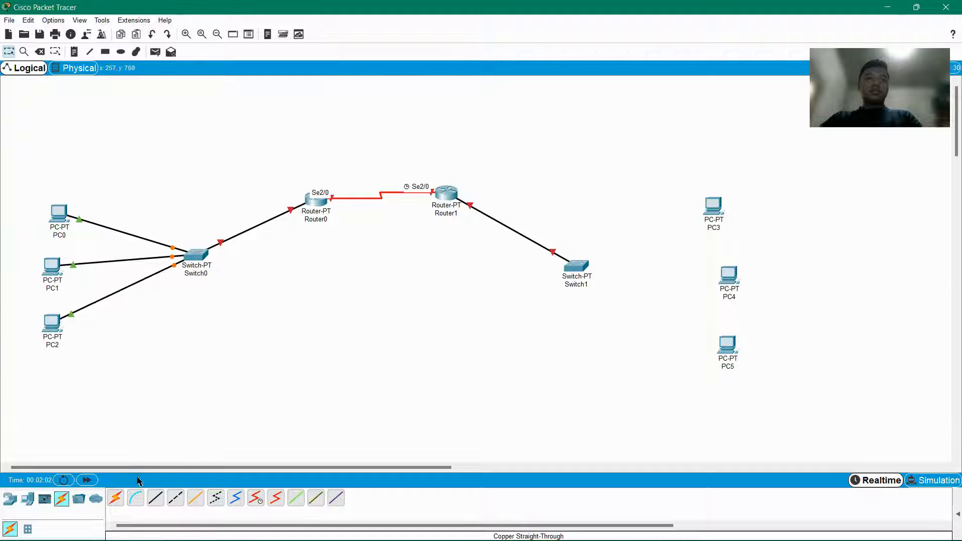
Connect FastEthernet1/1 on Switch1 to FastEthernet0 on PC3 with a Copper Straight-Through cable.
{"action": "left_click", "coordinate": [155, 500]}
{"action": "left_click", "coordinate": [576, 264]}
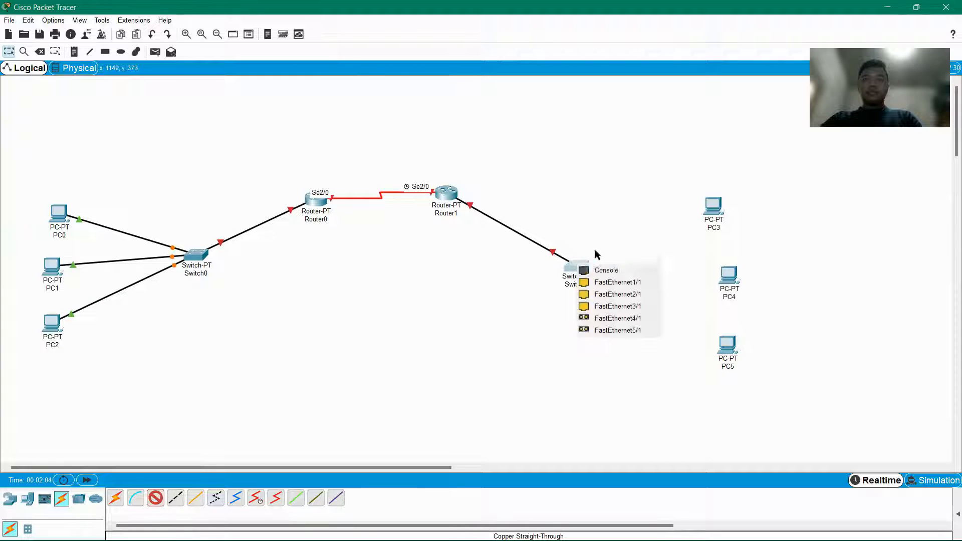
{"action": "left_click", "coordinate": [608, 283]}
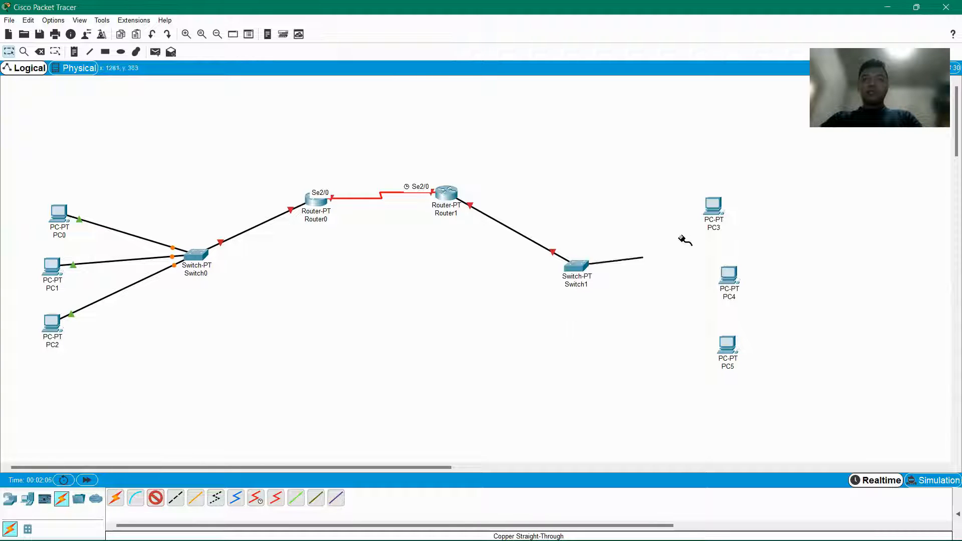
{"action": "left_click", "coordinate": [713, 205]}
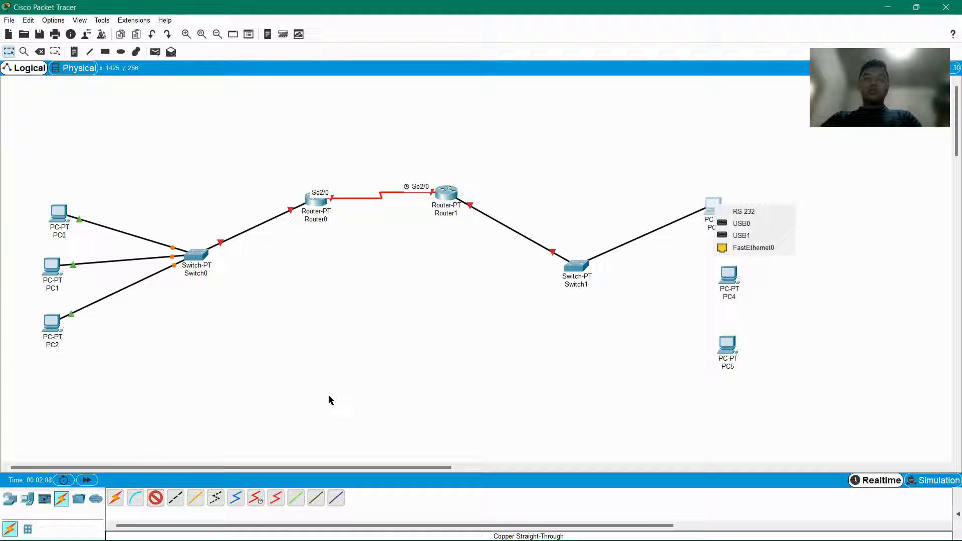
{"action": "left_click", "coordinate": [754, 248]}
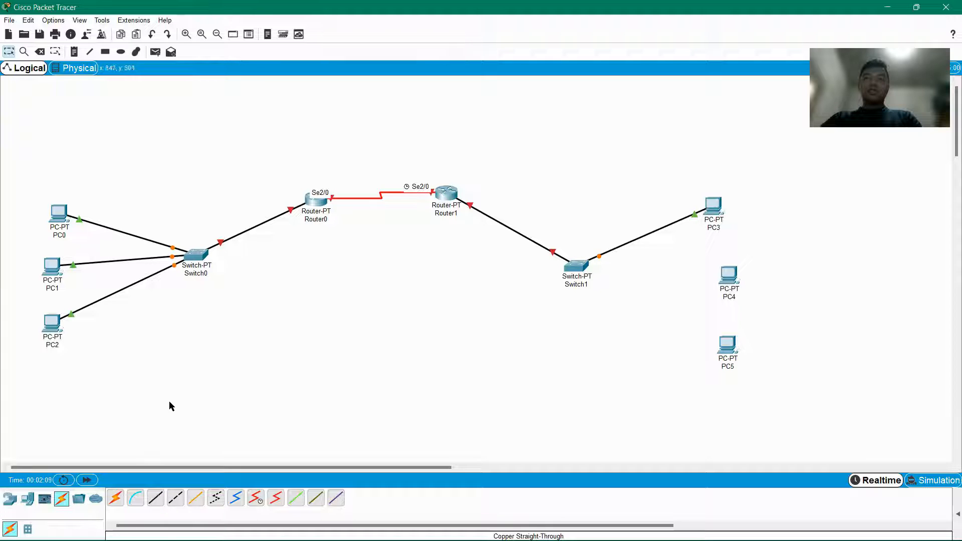
Connect FastEthernet2/1 on Switch1 to FastEthernet0 on PC4 with a Copper Straight-Through cable.
{"action": "left_click", "coordinate": [155, 497]}
{"action": "left_click", "coordinate": [578, 267]}
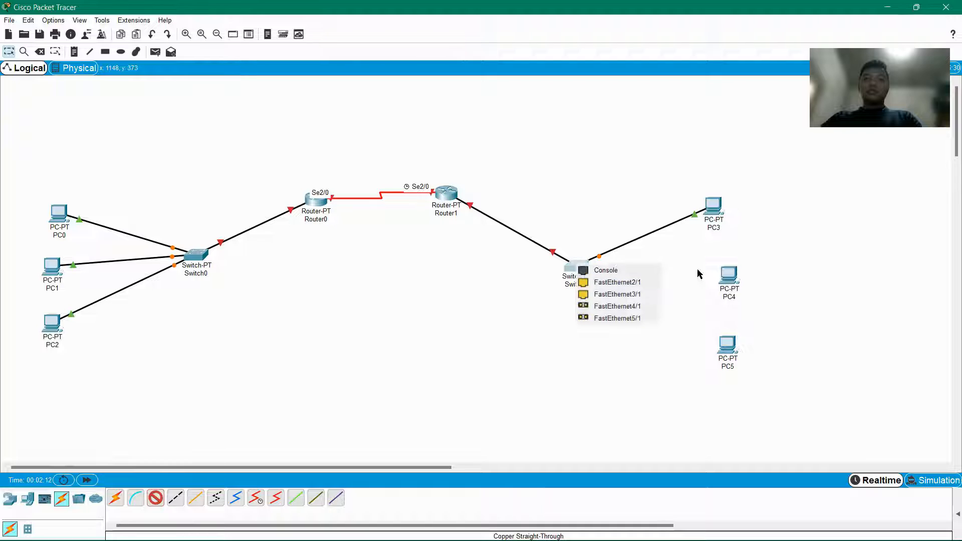
{"action": "left_click", "coordinate": [611, 280]}
{"action": "left_click", "coordinate": [722, 286]}
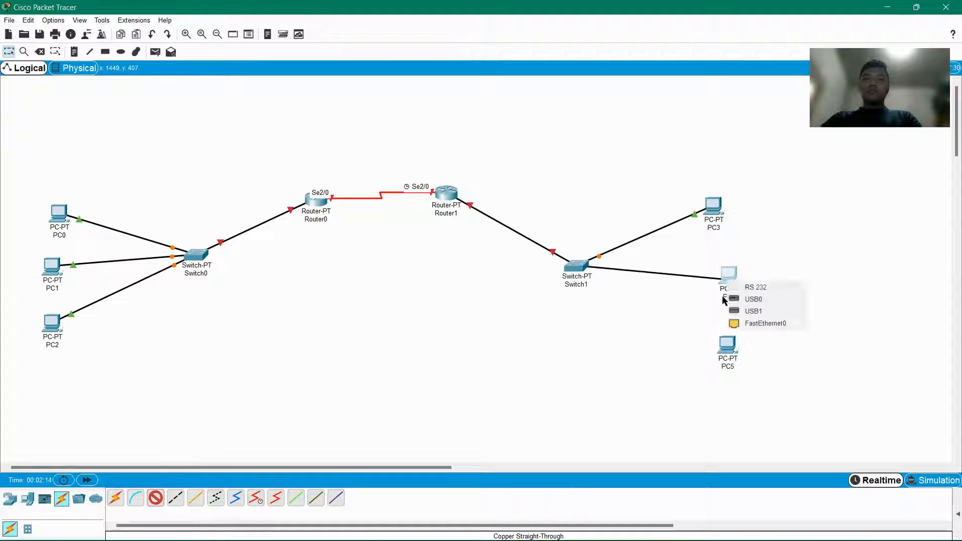
{"action": "left_click", "coordinate": [746, 323]}
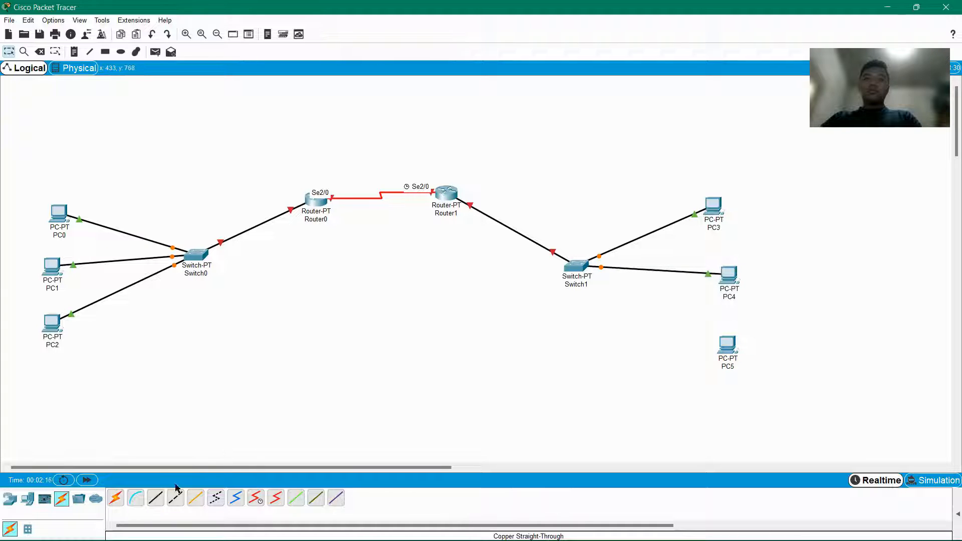
Connect FastEthernet3/1 on Switch1 to FastEthernet0 on PC5 with a Copper Straight-Through cable.
{"action": "left_click", "coordinate": [579, 274]}
{"action": "left_click", "coordinate": [629, 286]}
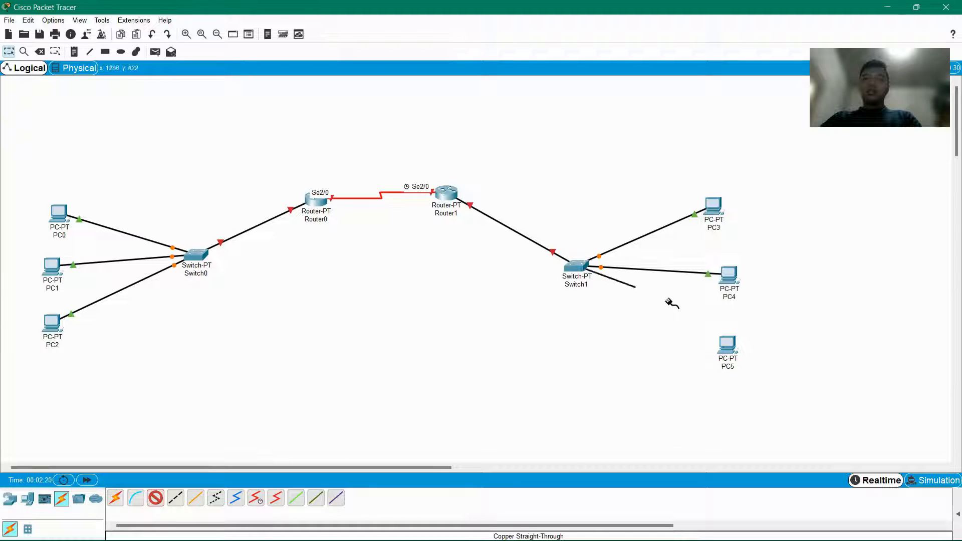
{"action": "left_click", "coordinate": [726, 346]}
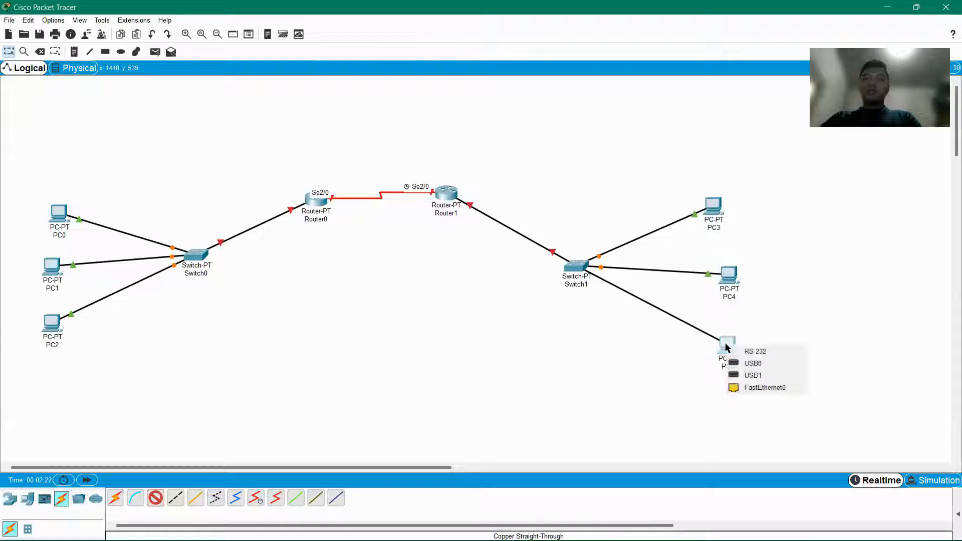
{"action": "left_click", "coordinate": [753, 388]}
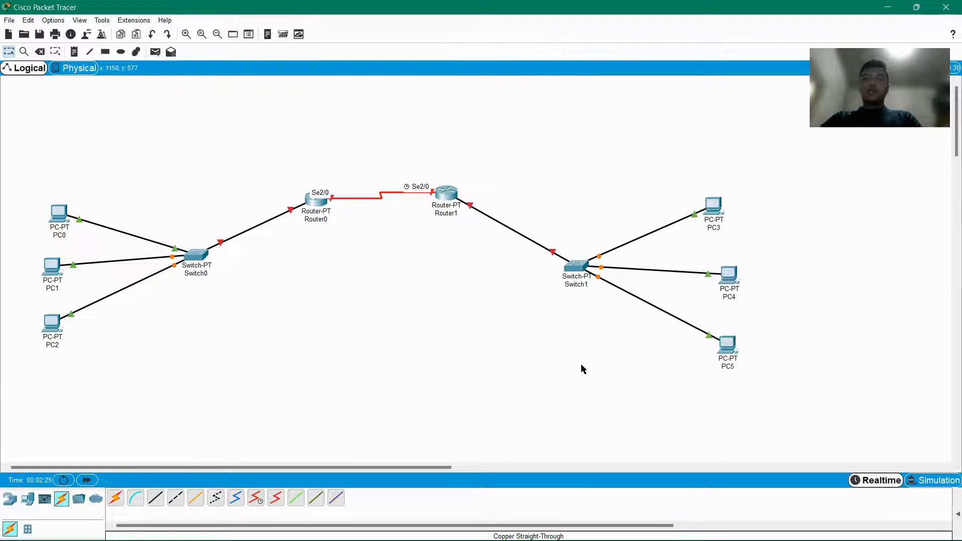
Power off Switch1, install a PT-SWITCH-NM-1CGE module in the empty slot beside the fiber ports, and power the switch back on.
{"action": "left_click", "coordinate": [575, 270]}
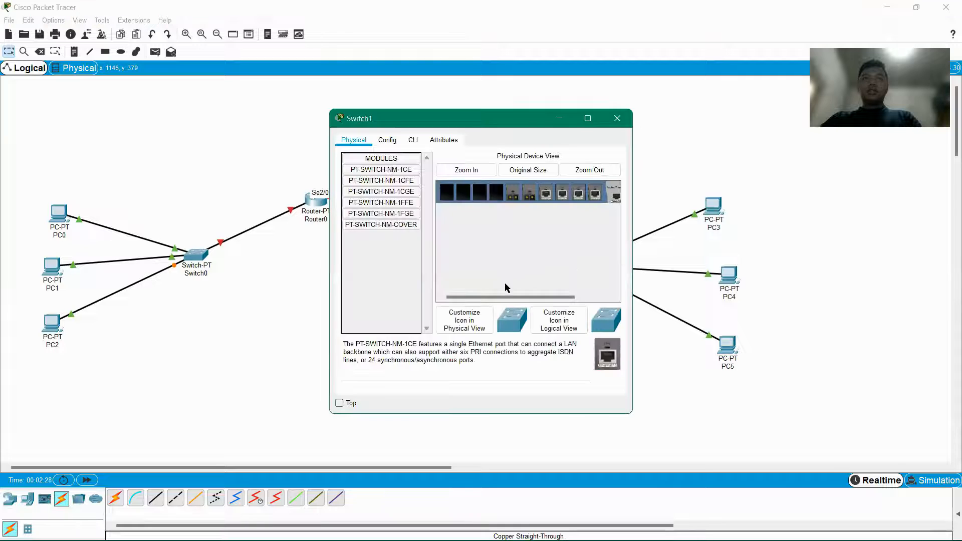
{"action": "left_click_drag", "start_coordinate": [567, 300], "coordinate": [528, 298]}
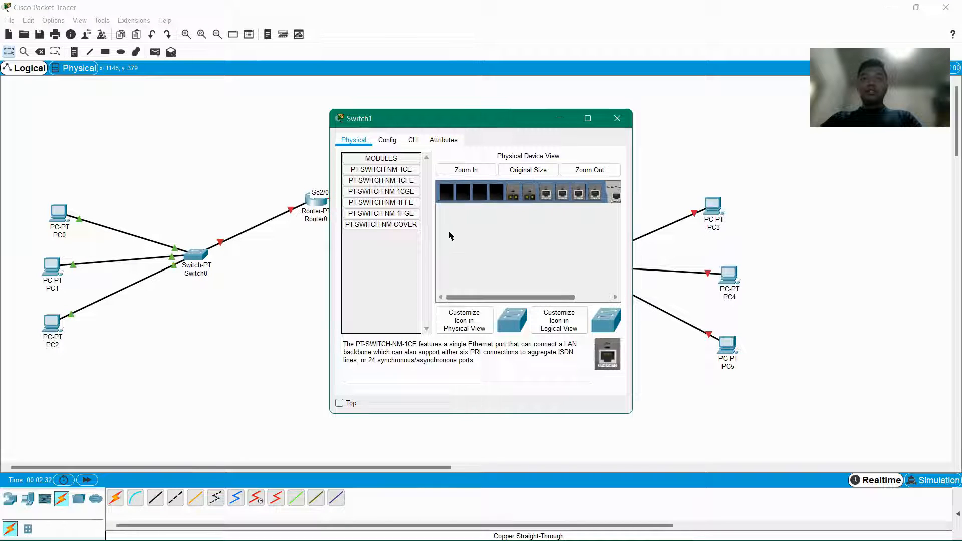
{"action": "left_click", "coordinate": [400, 191]}
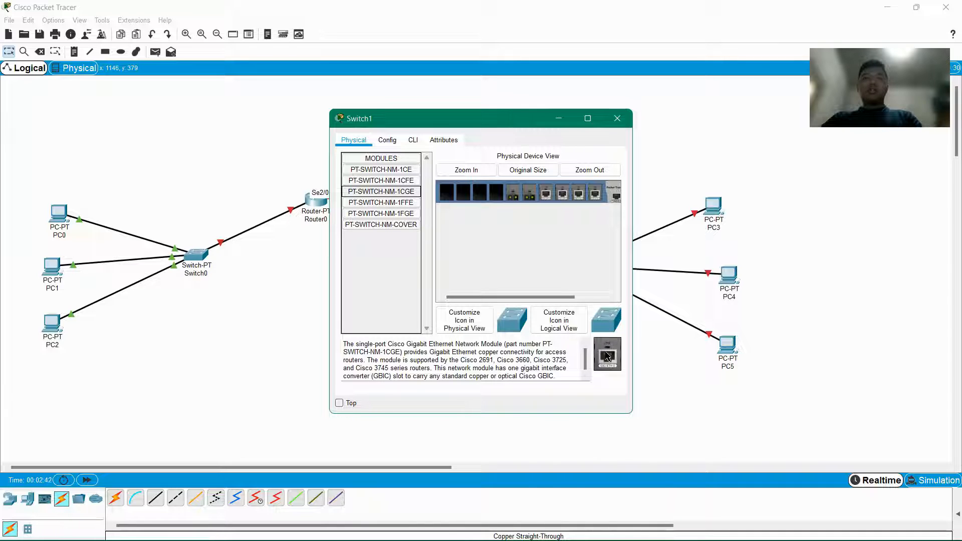
{"action": "left_click_drag", "start_coordinate": [607, 356], "coordinate": [522, 272]}
{"action": "left_click_drag", "start_coordinate": [498, 200], "coordinate": [497, 200]}
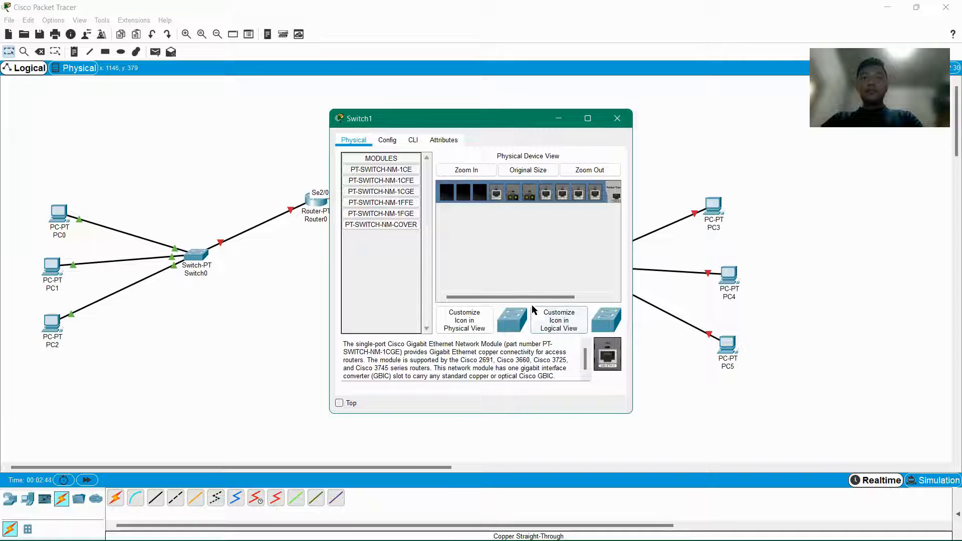
{"action": "left_click_drag", "start_coordinate": [540, 301], "coordinate": [576, 299]}
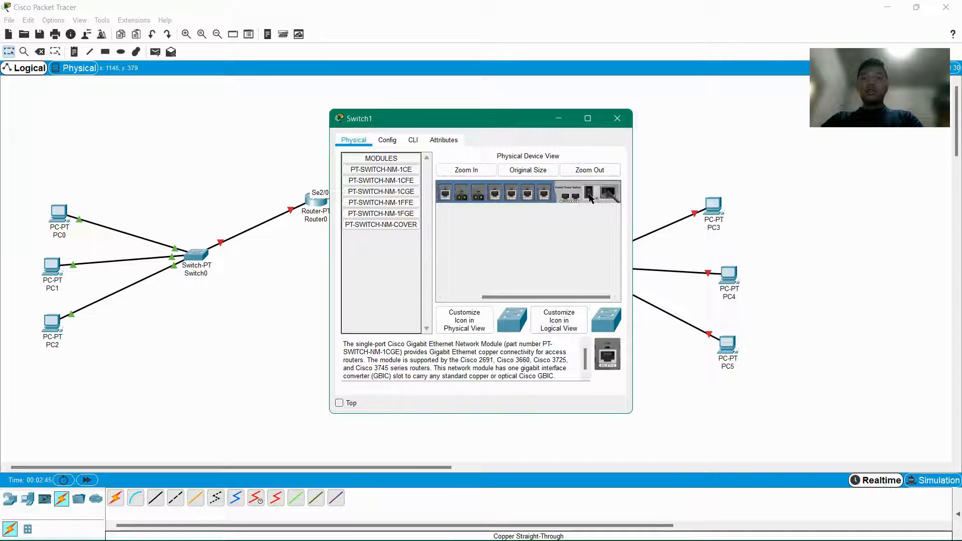
{"action": "left_click", "coordinate": [615, 124]}
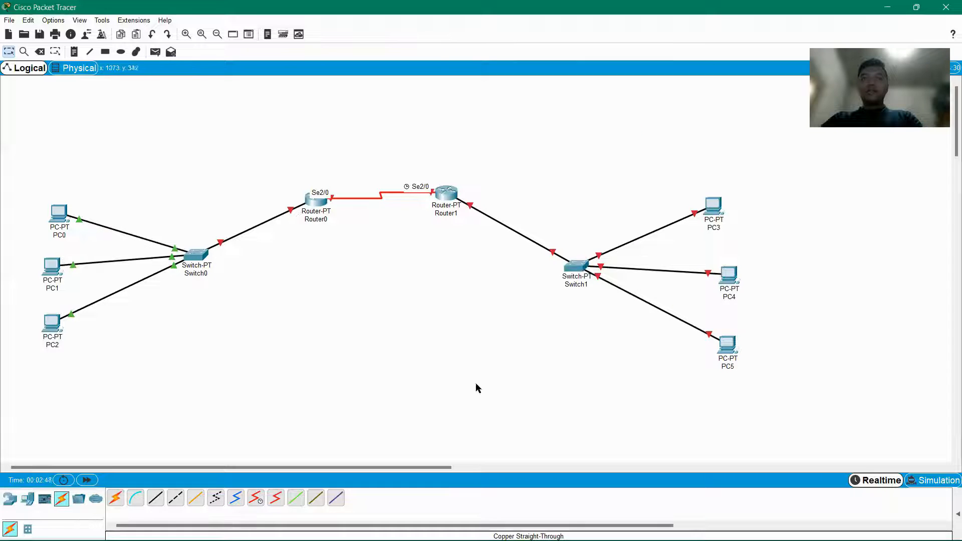
Add a Laptop-PT to the workspace, below and to the left of PC5.
{"action": "left_click", "coordinate": [27, 498]}
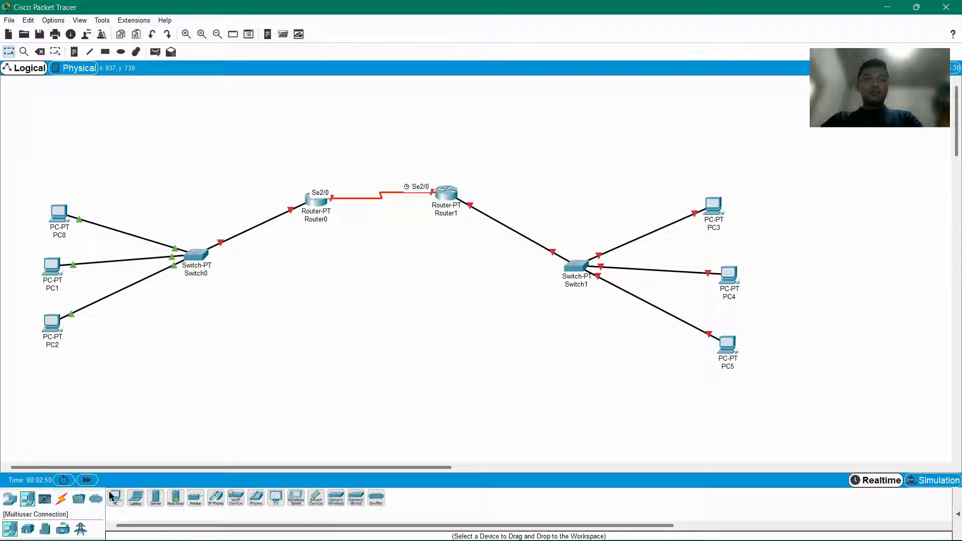
{"action": "left_click", "coordinate": [135, 501]}
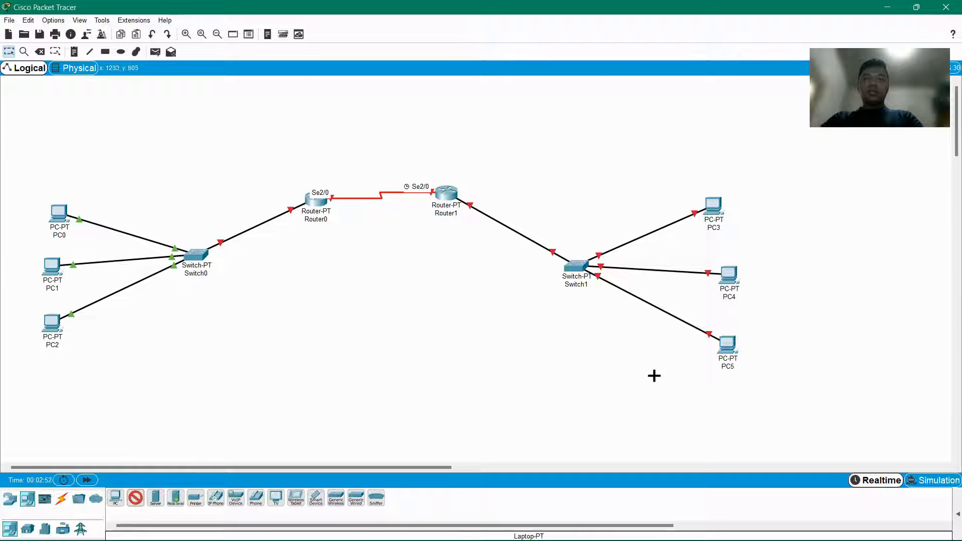
{"action": "left_click", "coordinate": [668, 390]}
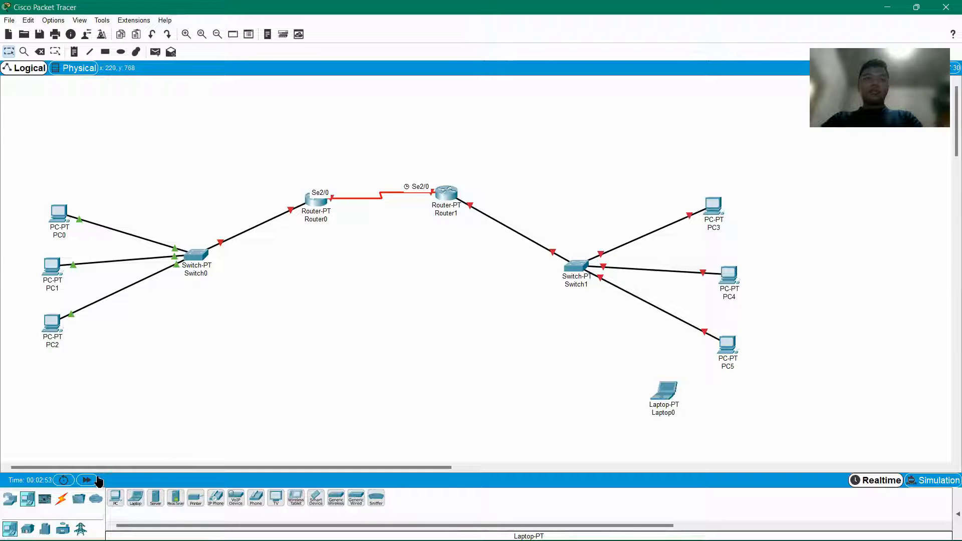
{"action": "left_click", "coordinate": [61, 499]}
{"action": "left_click", "coordinate": [156, 498]}
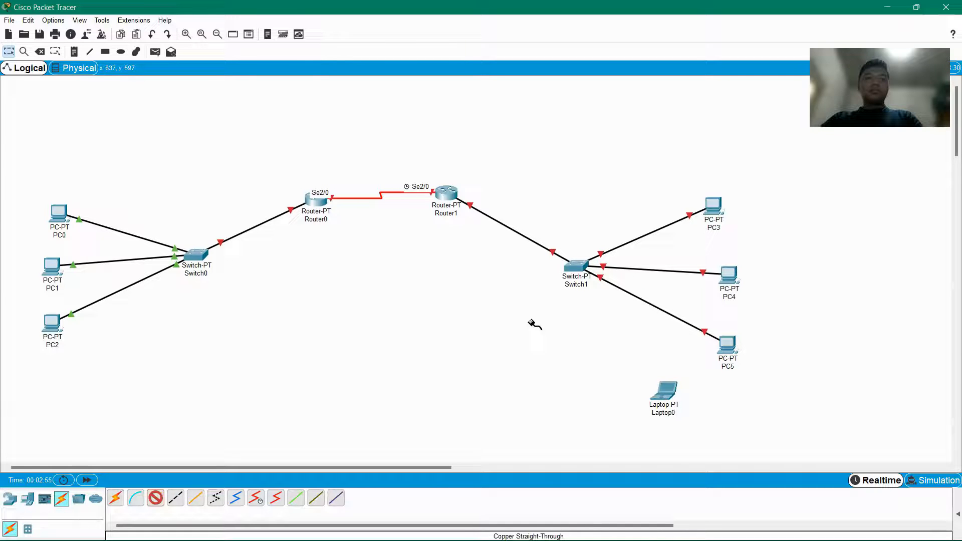
{"action": "left_click", "coordinate": [576, 264]}
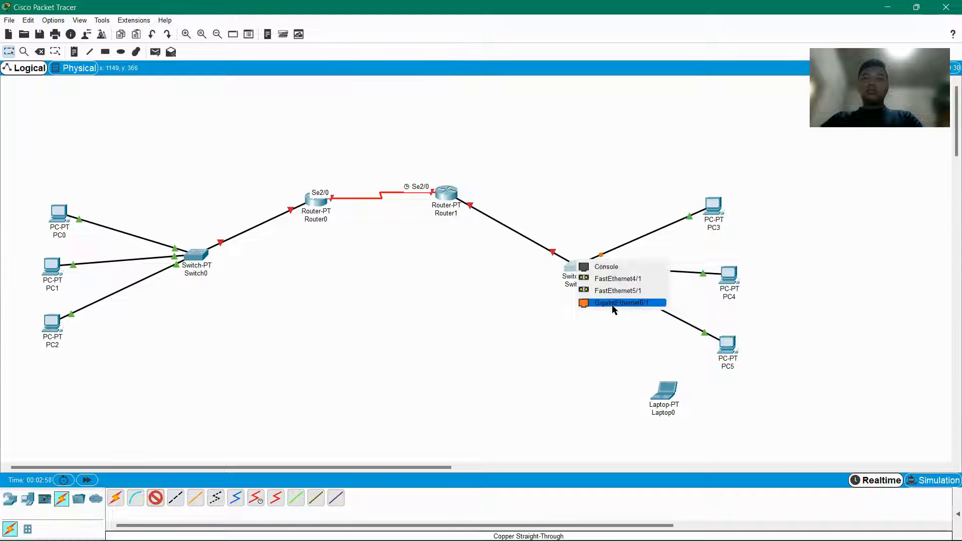
{"action": "left_click", "coordinate": [587, 328]}
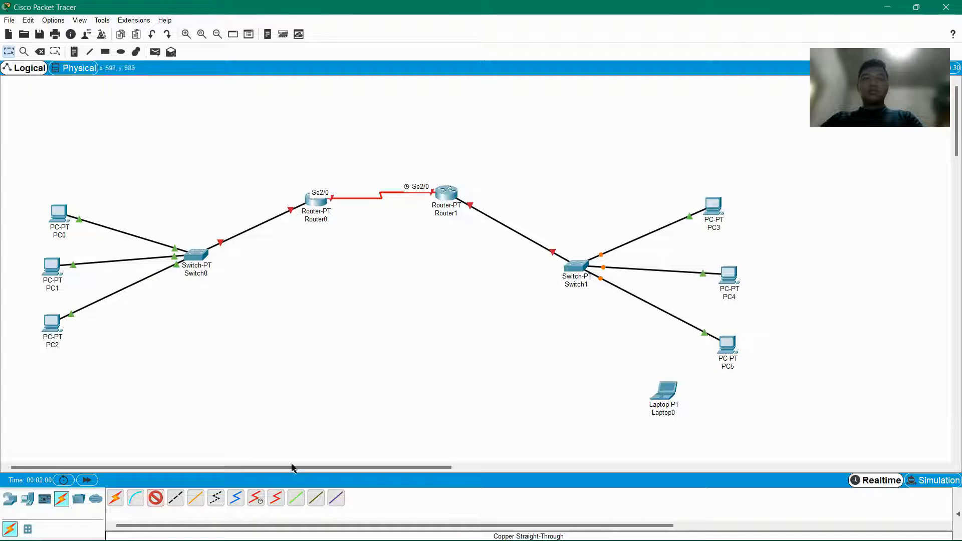
{"action": "left_click", "coordinate": [155, 498]}
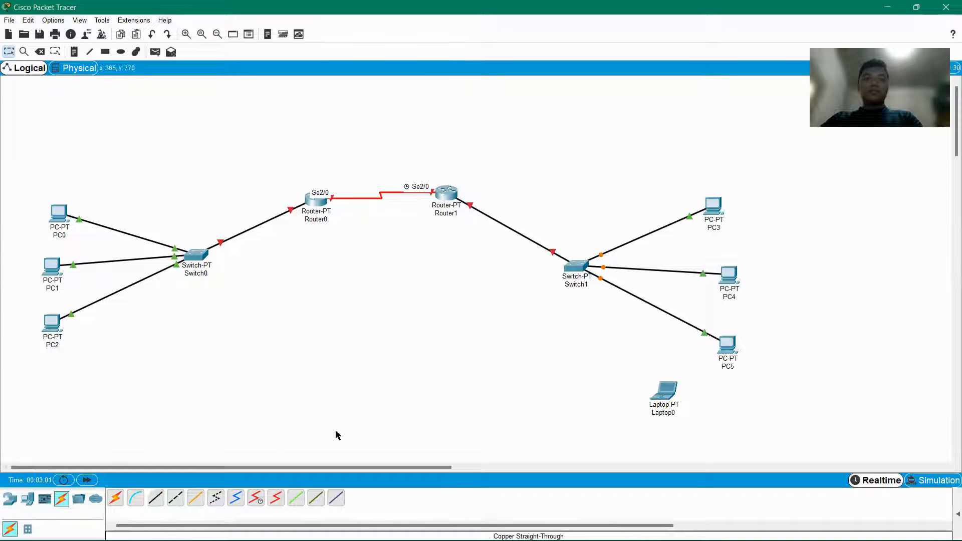
Power off Switch1, replace the module beside the fiber ports with a PT-SWITCH-NM-1CFE module, and power the switch back on.
{"action": "left_click", "coordinate": [576, 266]}
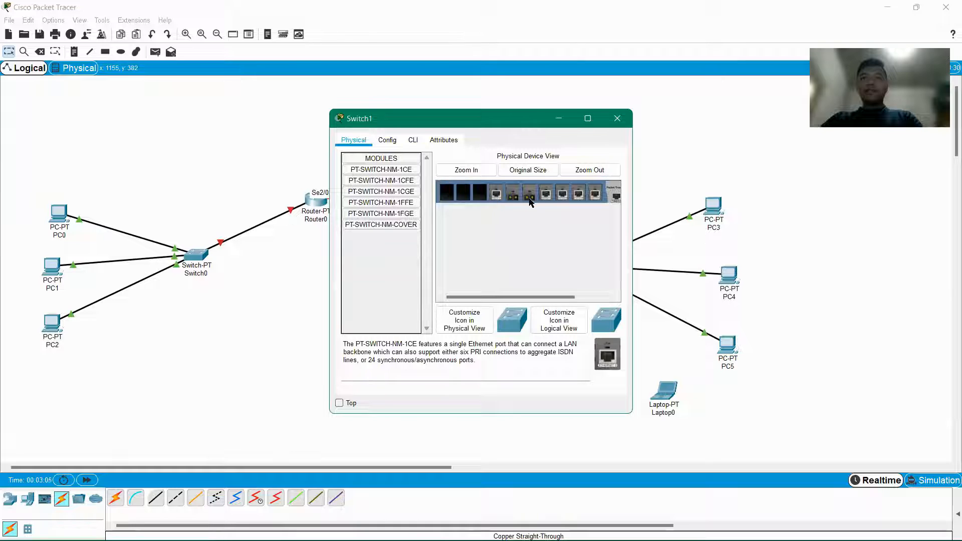
{"action": "left_click", "coordinate": [415, 181]}
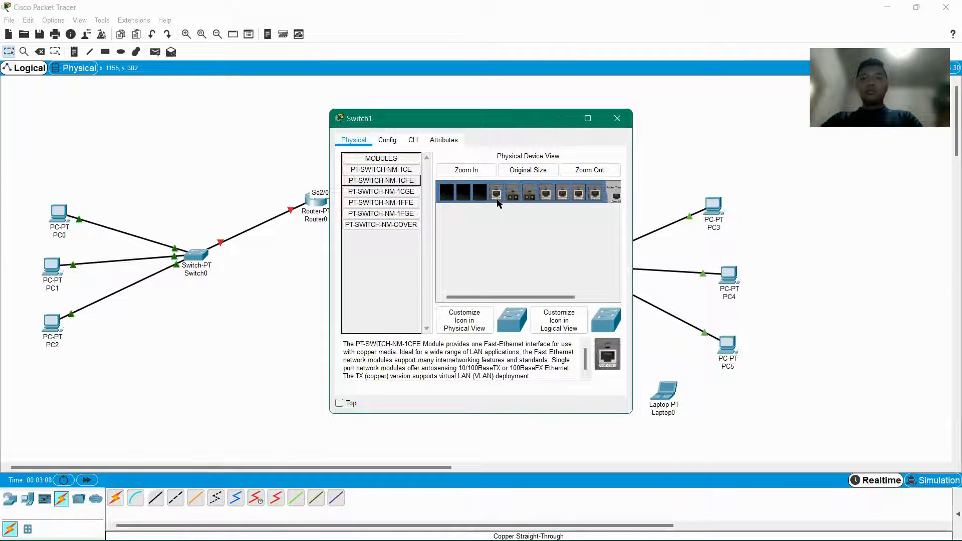
{"action": "scroll", "coordinate": [590, 291], "scroll_direction": "right", "scroll_amount": 3}
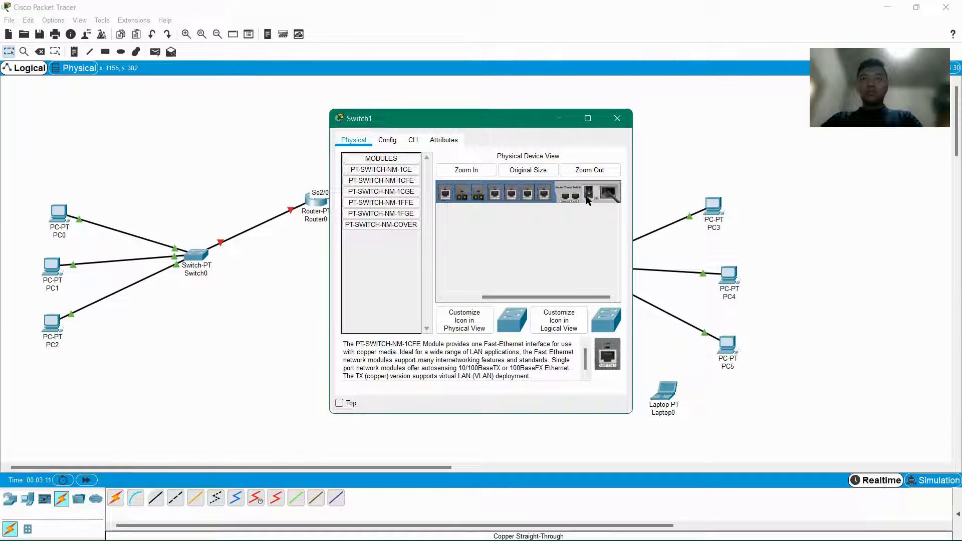
{"action": "left_click_drag", "start_coordinate": [565, 298], "coordinate": [446, 296]}
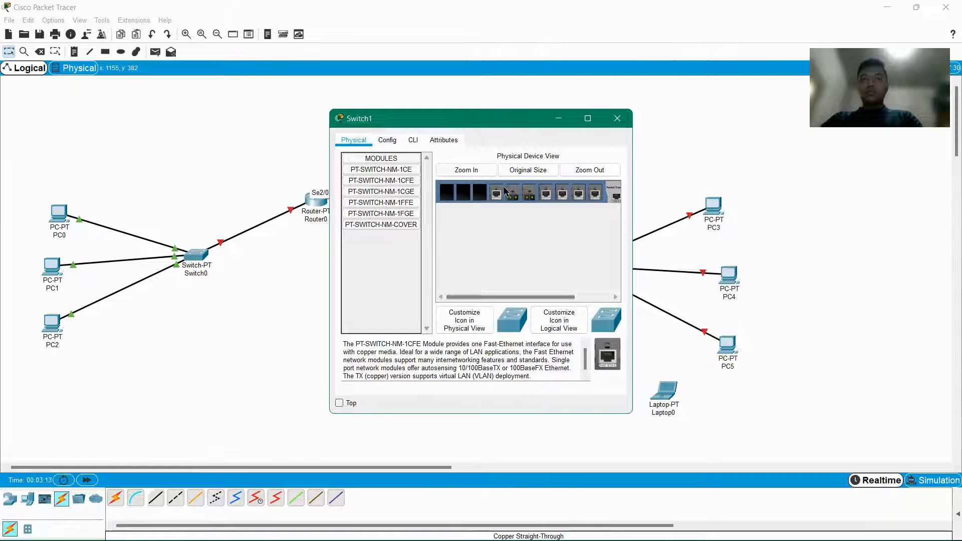
{"action": "left_click_drag", "start_coordinate": [496, 192], "coordinate": [371, 273]}
{"action": "left_click_drag", "start_coordinate": [608, 370], "coordinate": [496, 194]}
{"action": "left_click_drag", "start_coordinate": [533, 295], "coordinate": [618, 300]}
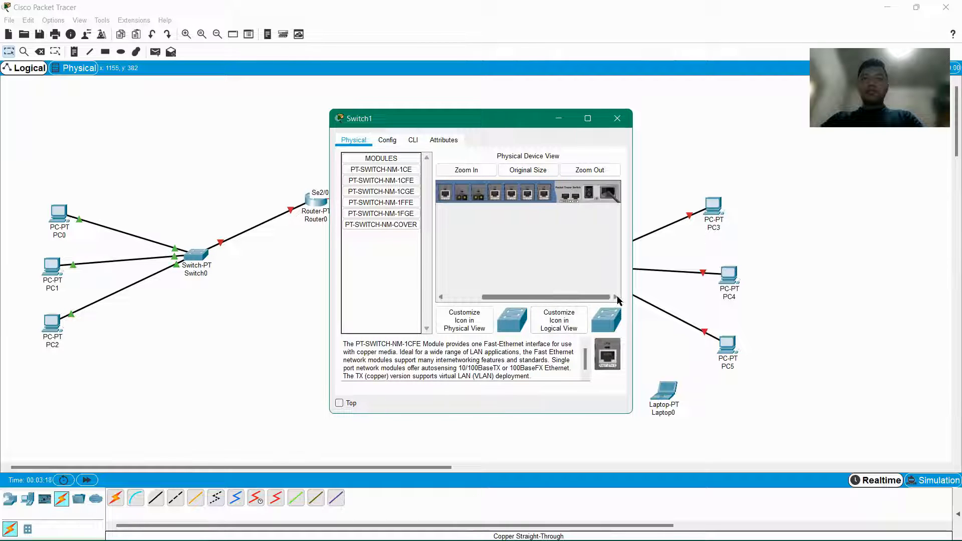
{"action": "left_click", "coordinate": [617, 124]}
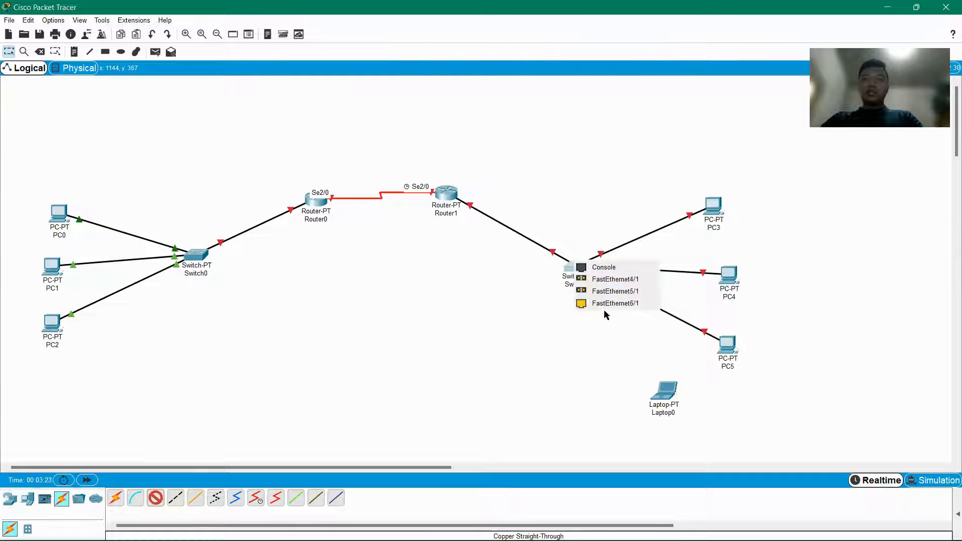
Connect FastEthernet6/1 on Switch1 to Laptop0 with a Copper Straight-Through cable.
{"action": "left_click", "coordinate": [608, 304]}
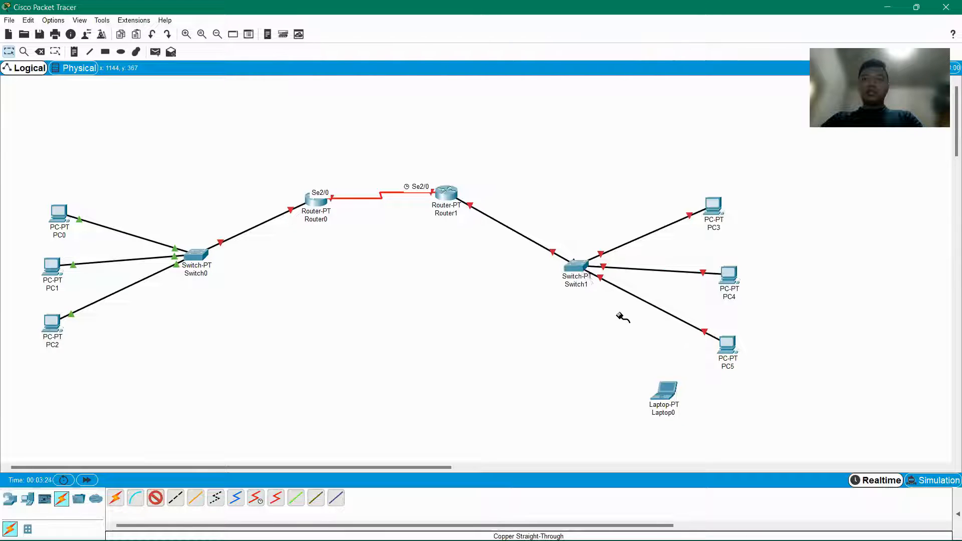
{"action": "left_click", "coordinate": [664, 393]}
{"action": "left_click", "coordinate": [689, 437]}
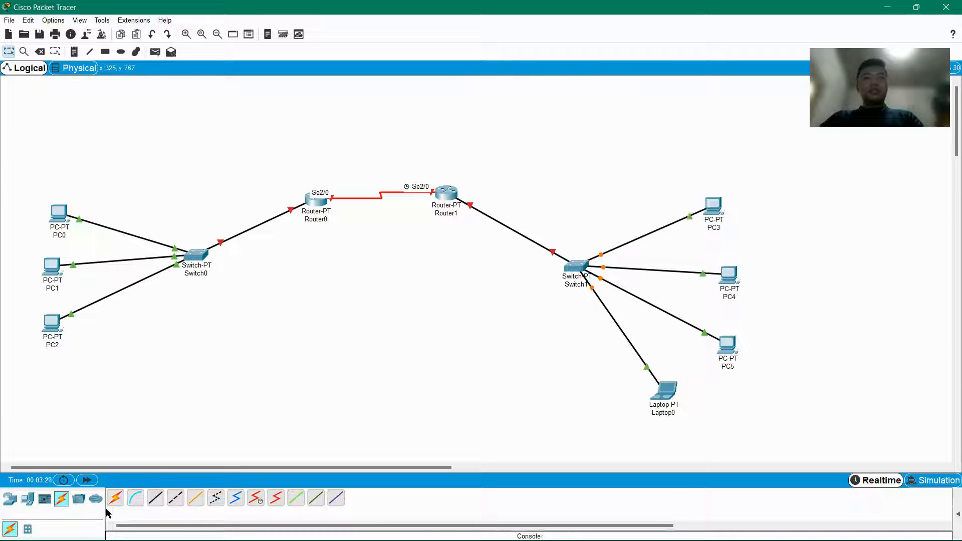
Place a note reading 10.10.10.0 above the serial link between Router0 and Router1.
{"action": "left_click", "coordinate": [78, 56]}
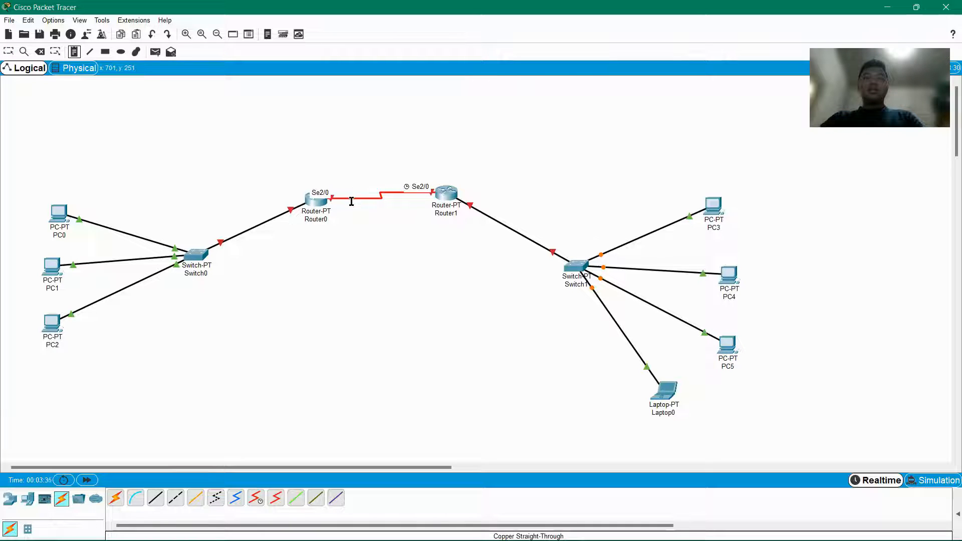
{"action": "left_click", "coordinate": [361, 169]}
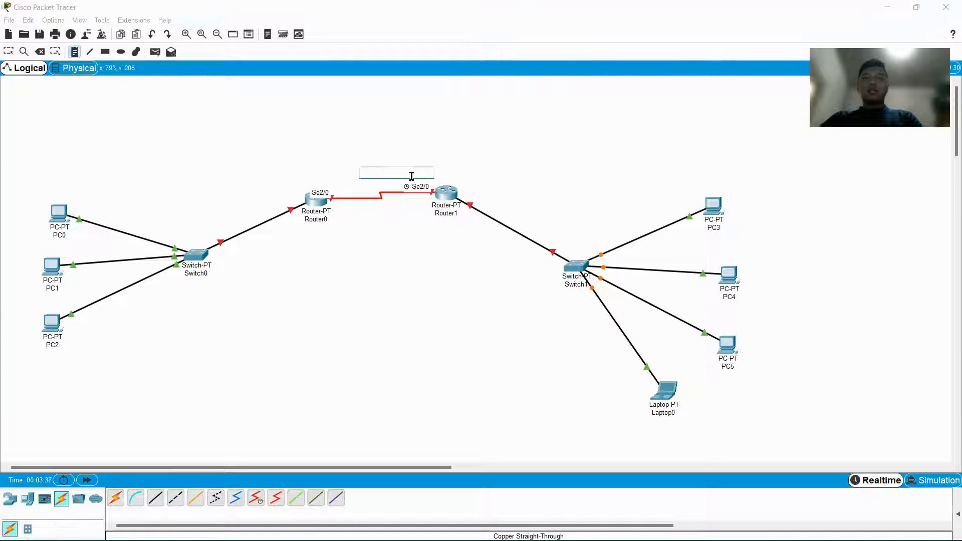
{"action": "type", "text": "10.1"}
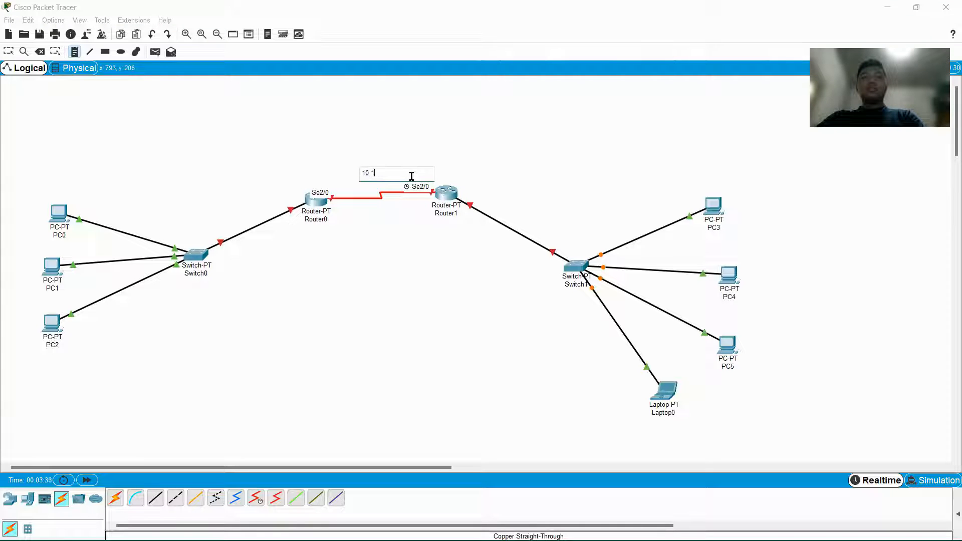
{"action": "type", "text": "0.10.0"}
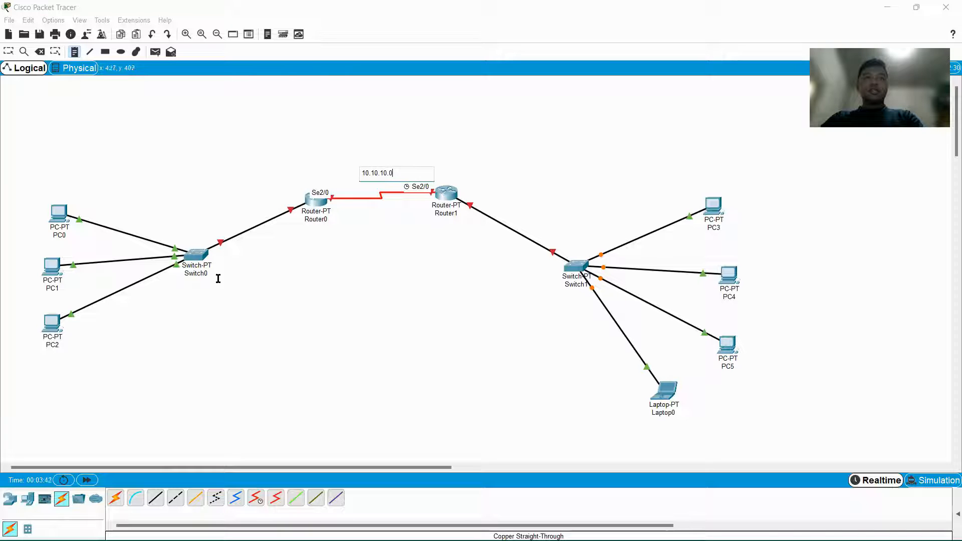
Add network address notes beneath the switches: 192.168.3.0 under Switch0 and 192.168.4.0 under Switch1.
{"action": "left_click", "coordinate": [207, 291]}
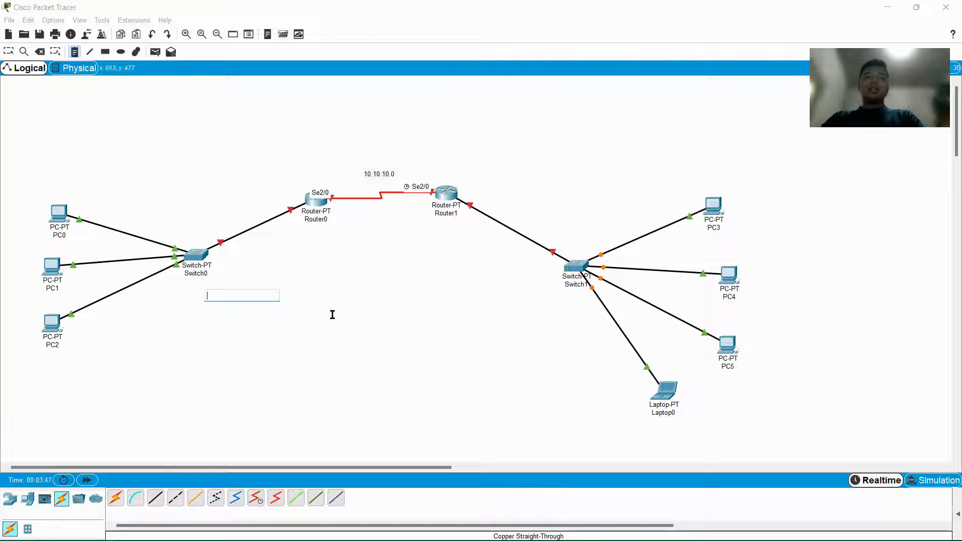
{"action": "type", "text": "192.168"}
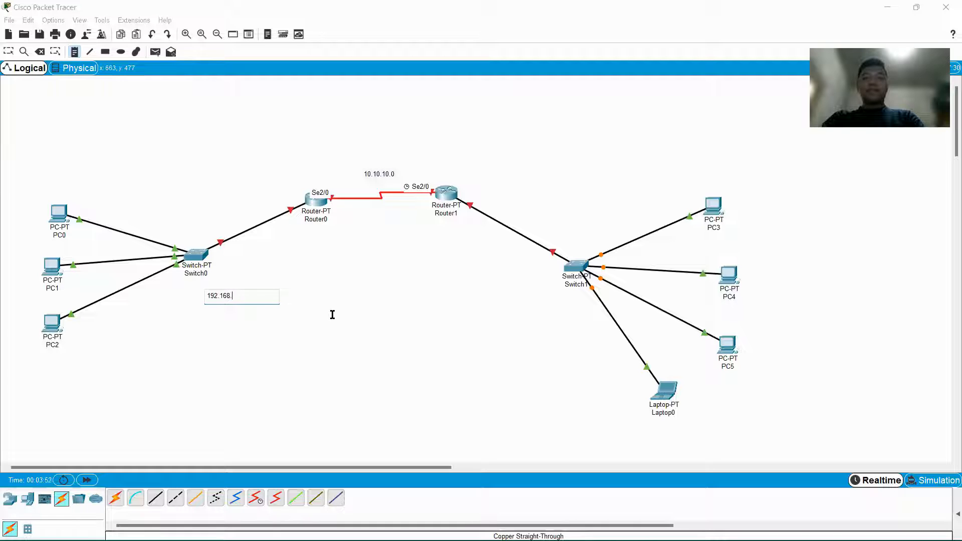
{"action": "type", "text": ".3.0"}
{"action": "left_click", "coordinate": [548, 289]}
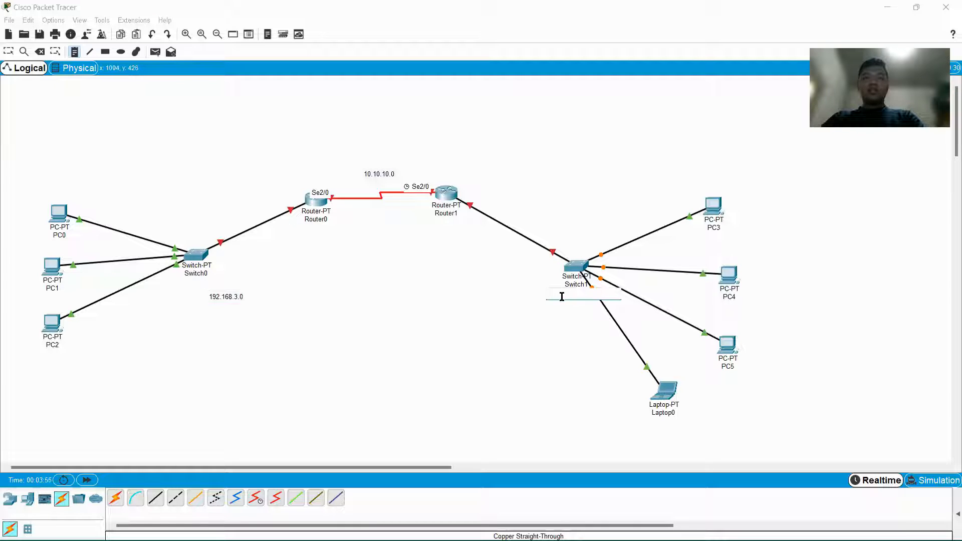
{"action": "type", "text": "192.168"}
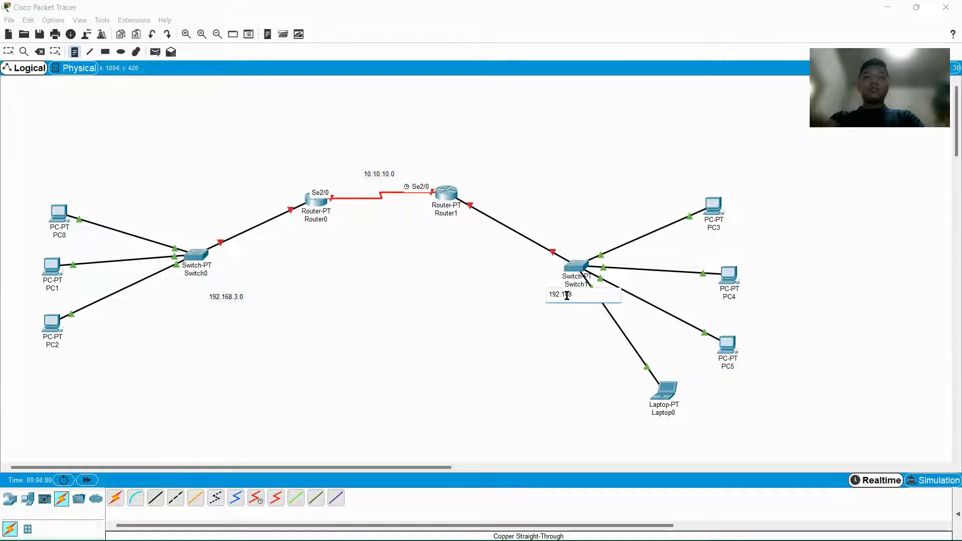
{"action": "type", "text": ".4.0"}
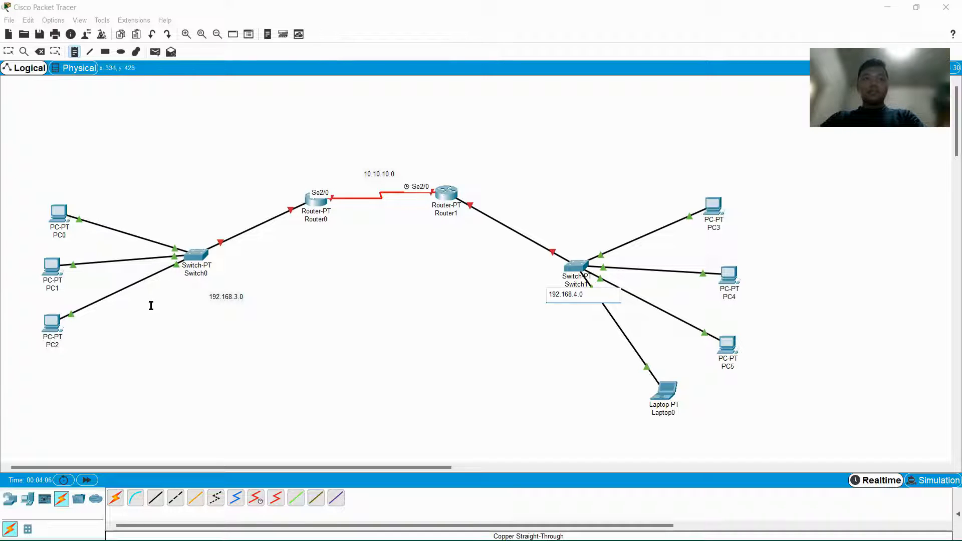
Add a note reading 192.168.3.1 above PC0.
{"action": "left_click", "coordinate": [27, 183]}
{"action": "type", "text": "1"}
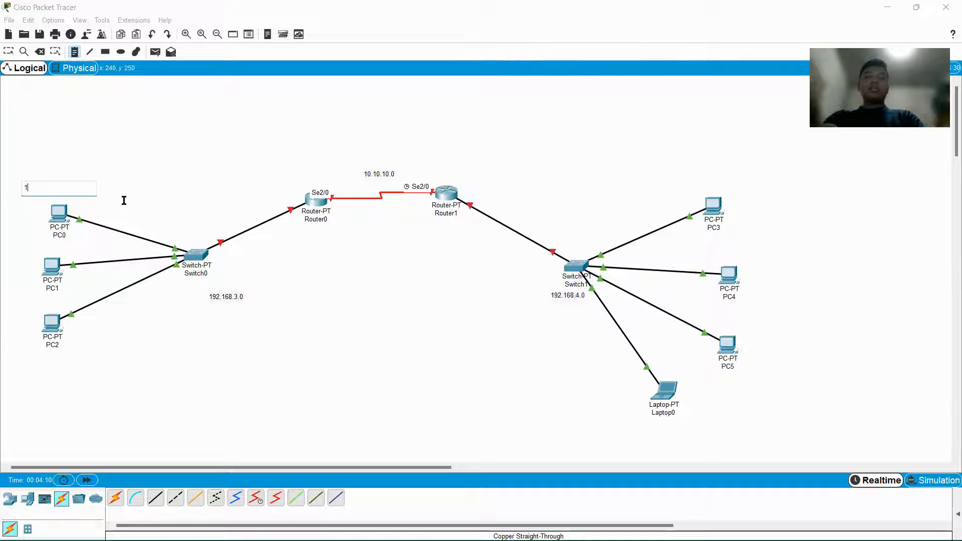
{"action": "type", "text": "92"}
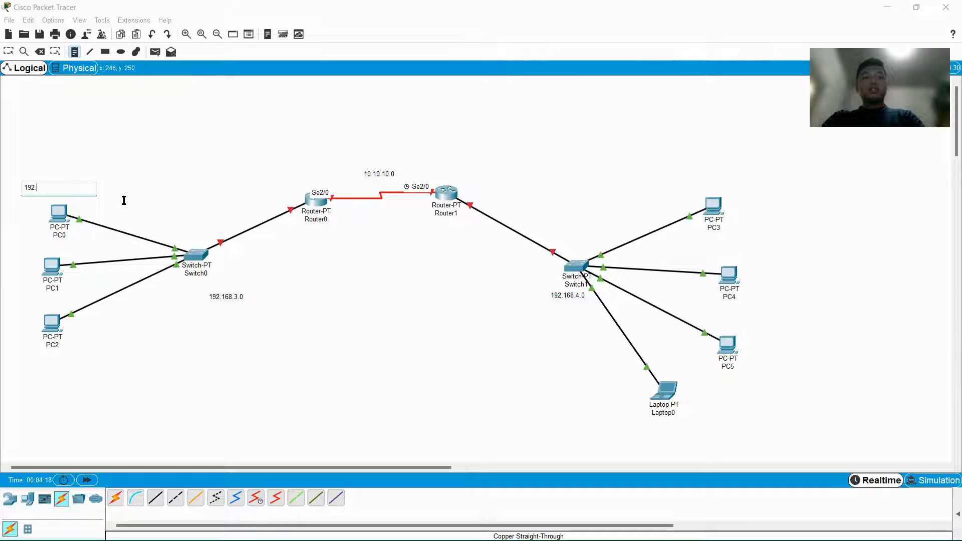
{"action": "type", "text": "168."}
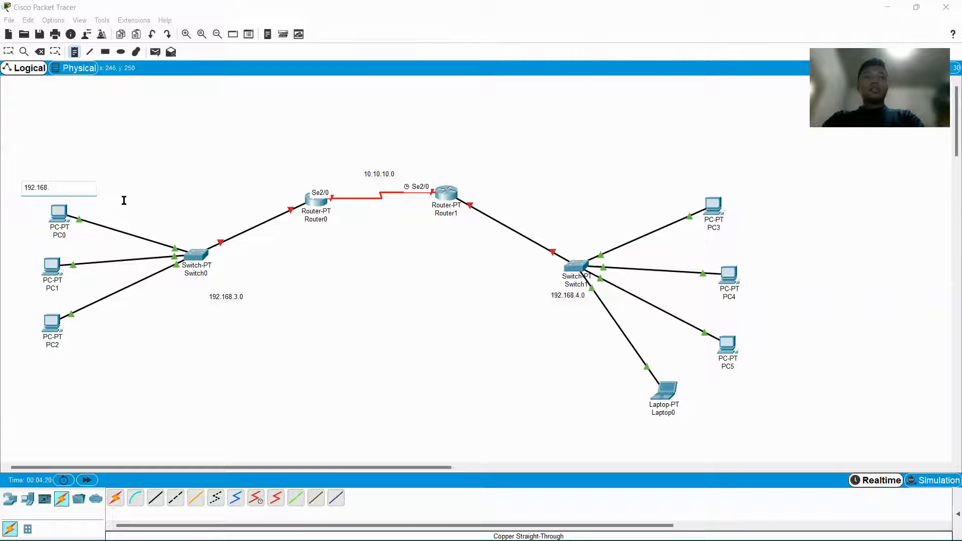
{"action": "type", "text": "3.1"}
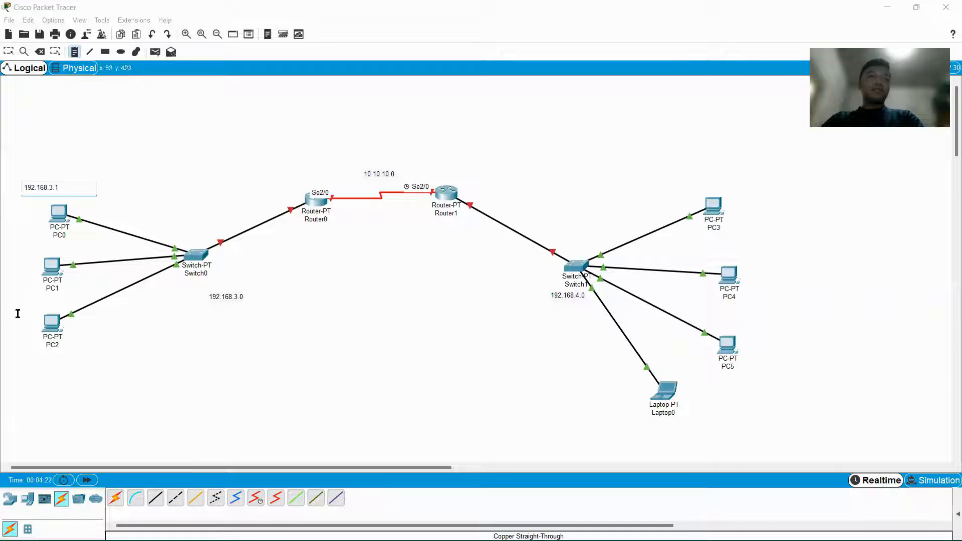
Add a note reading 192.168.3.2 just above PC1.
{"action": "left_click", "coordinate": [13, 254]}
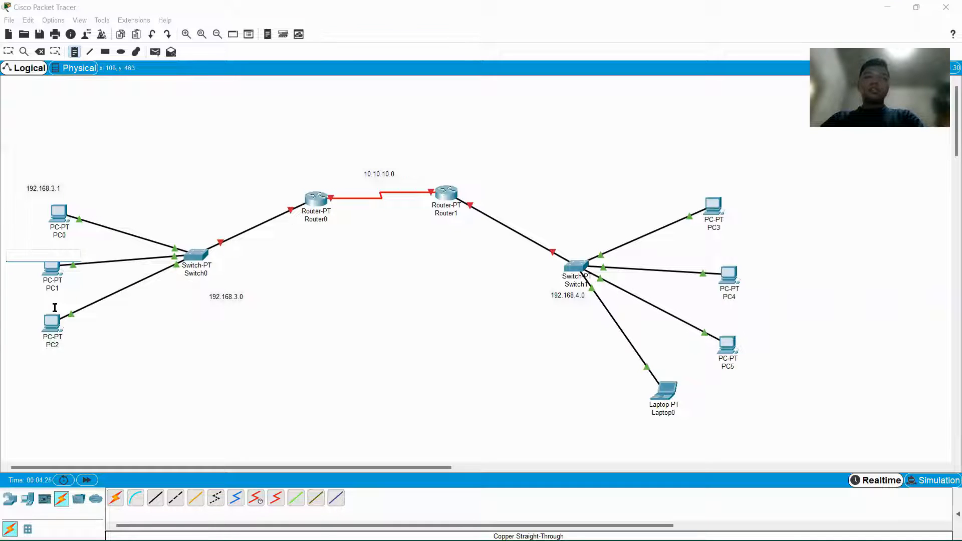
{"action": "type", "text": "192.16"}
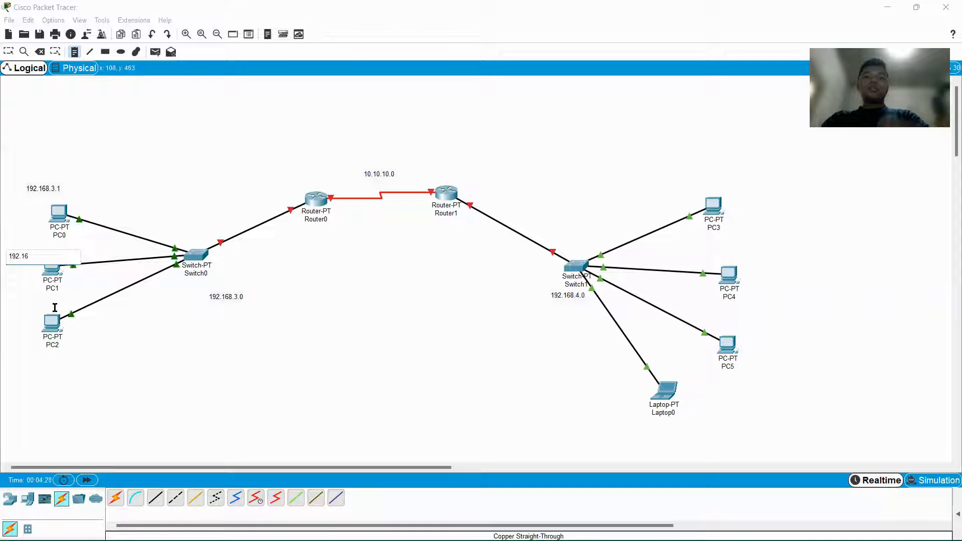
{"action": "type", "text": "8.4."}
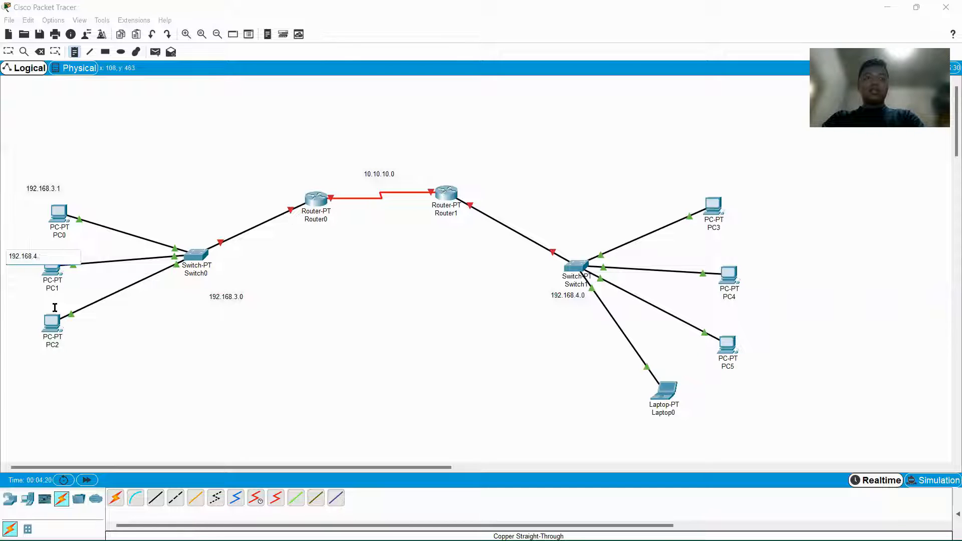
{"action": "type", "text": "2"}
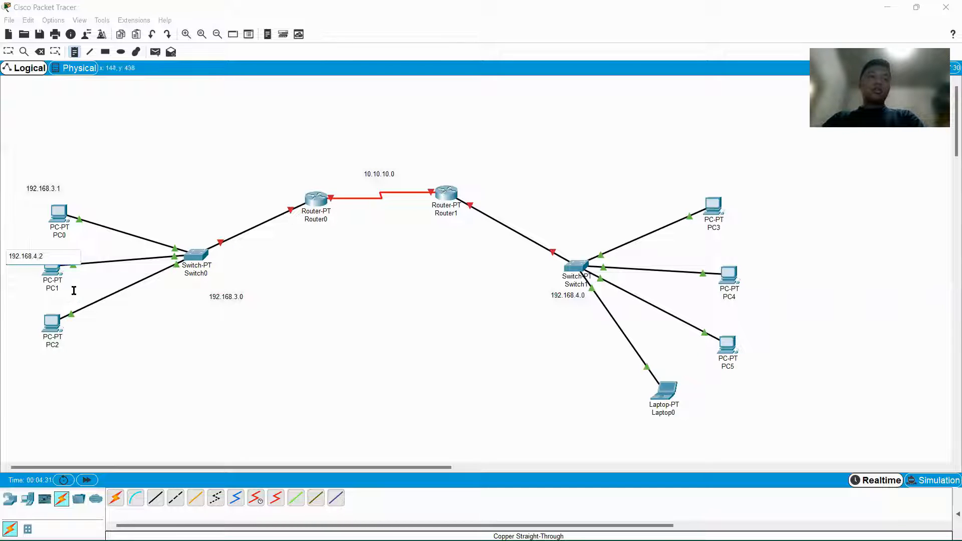
{"action": "key", "text": "BackSpace"}
{"action": "type", "text": "3"}
Add a note reading 192.168.3.3 below PC2.
{"action": "left_click", "coordinate": [11, 364]}
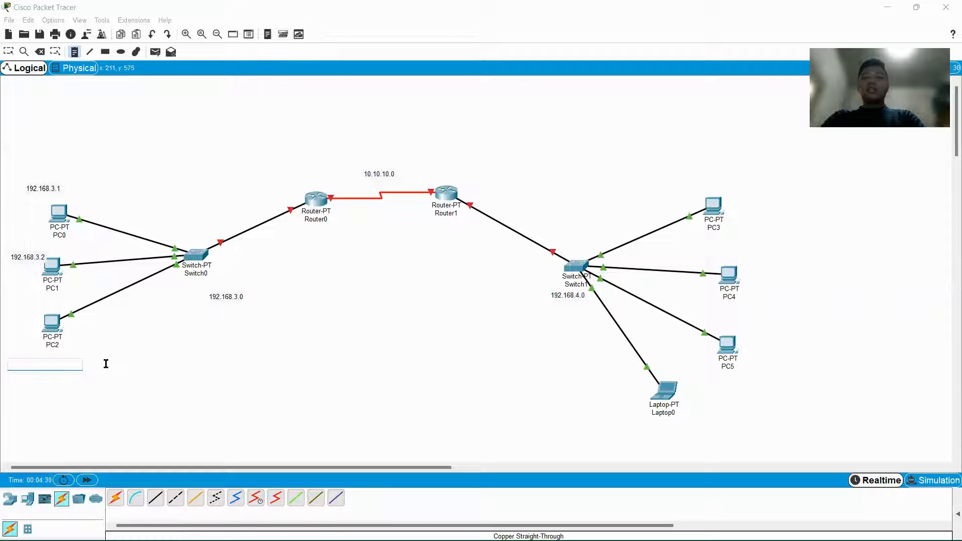
{"action": "type", "text": "192.1"}
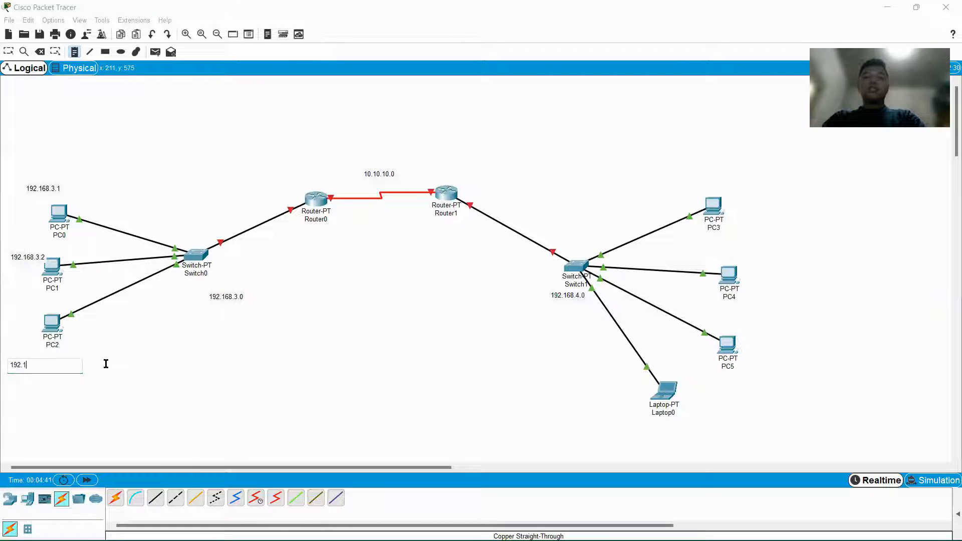
{"action": "type", "text": "68.4."}
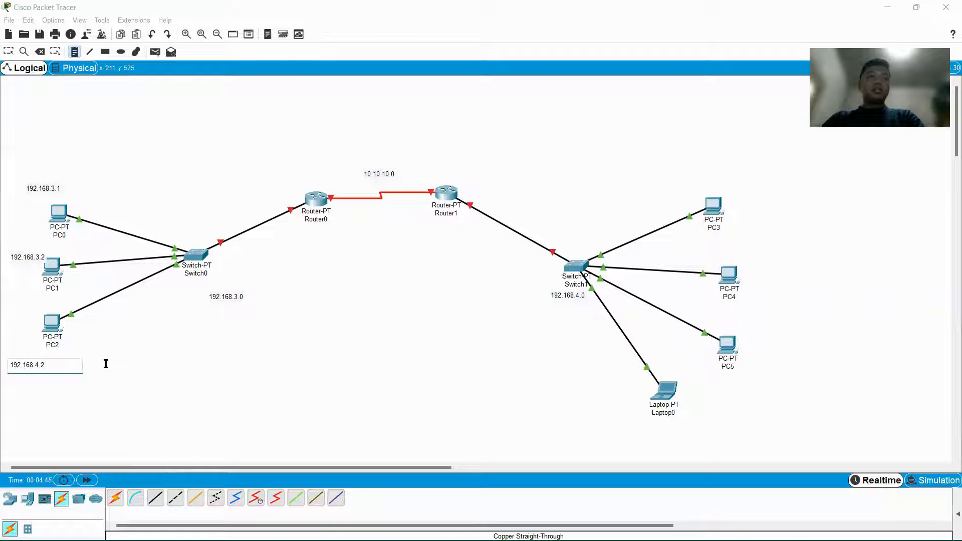
{"action": "type", "text": "2"}
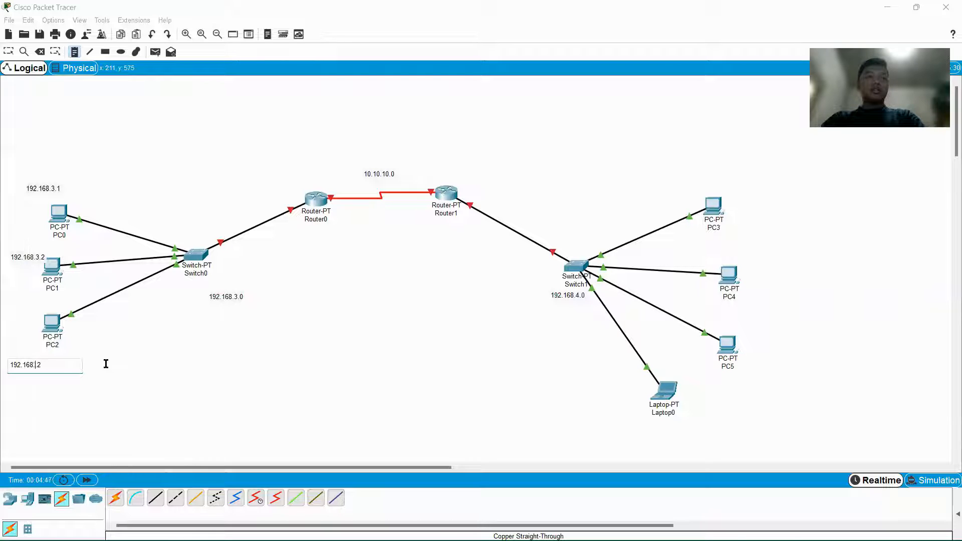
{"action": "type", "text": "3.3"}
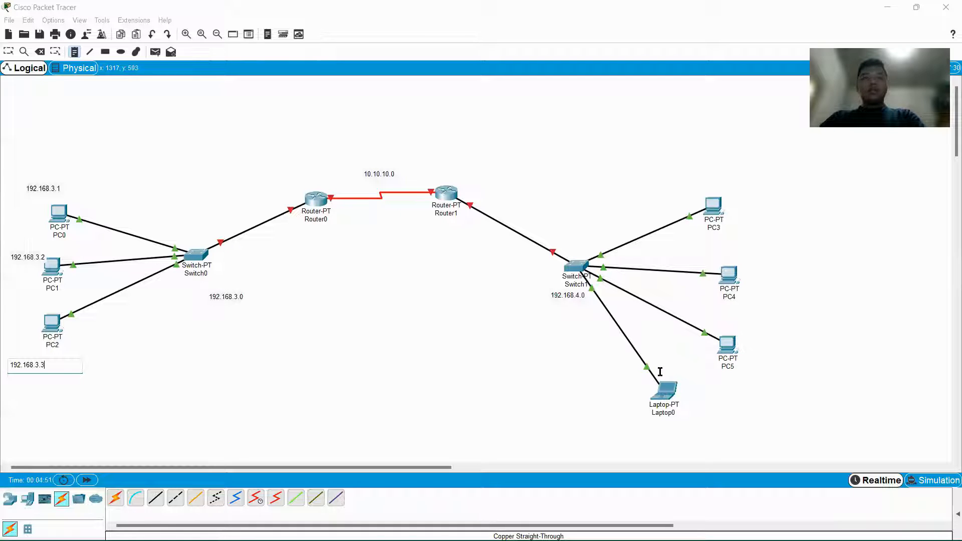
Add IP address notes reading 192.168.4.1 below PC3 and 192.168.4.2 below PC4.
{"action": "left_click", "coordinate": [704, 236]}
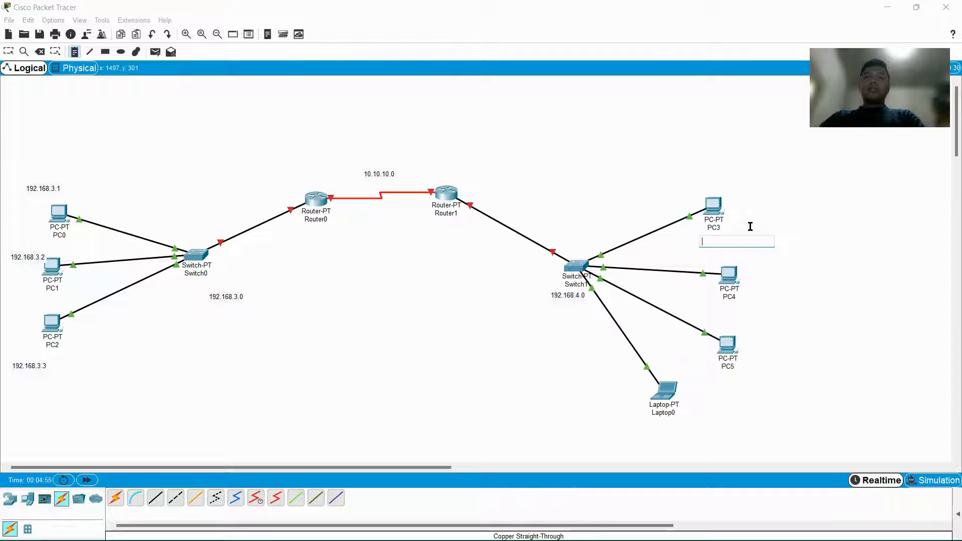
{"action": "type", "text": "192"}
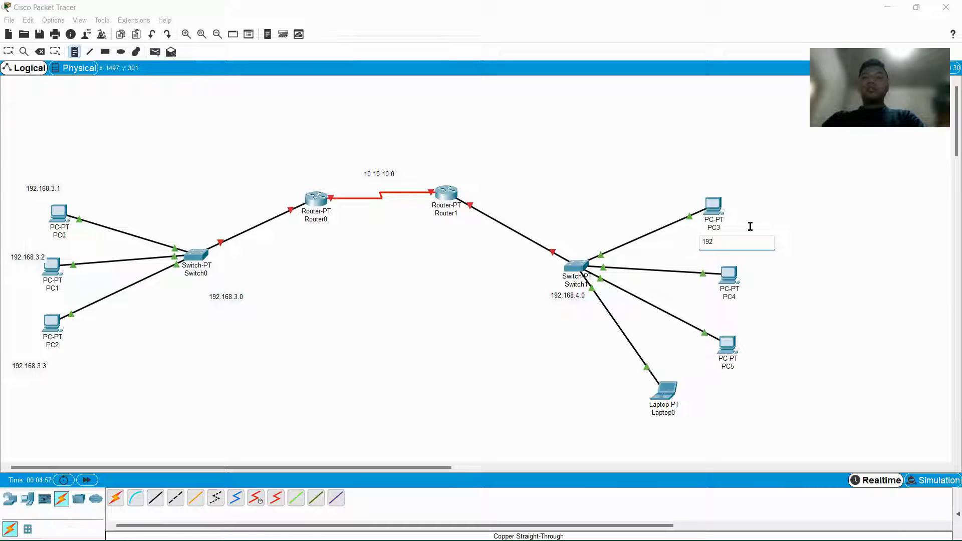
{"action": "type", "text": ".168.4.1"}
{"action": "left_click", "coordinate": [719, 307]}
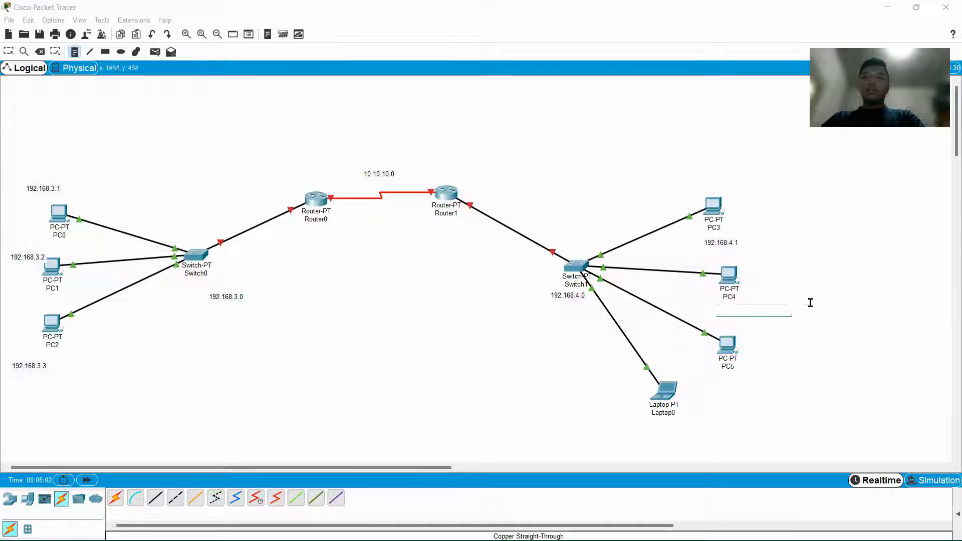
{"action": "type", "text": "192"}
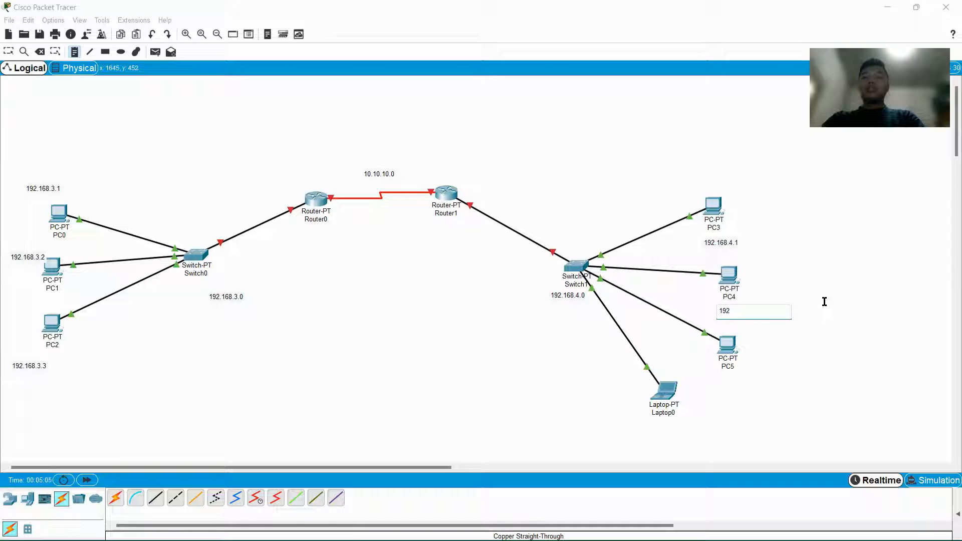
{"action": "type", "text": ".168.4.2"}
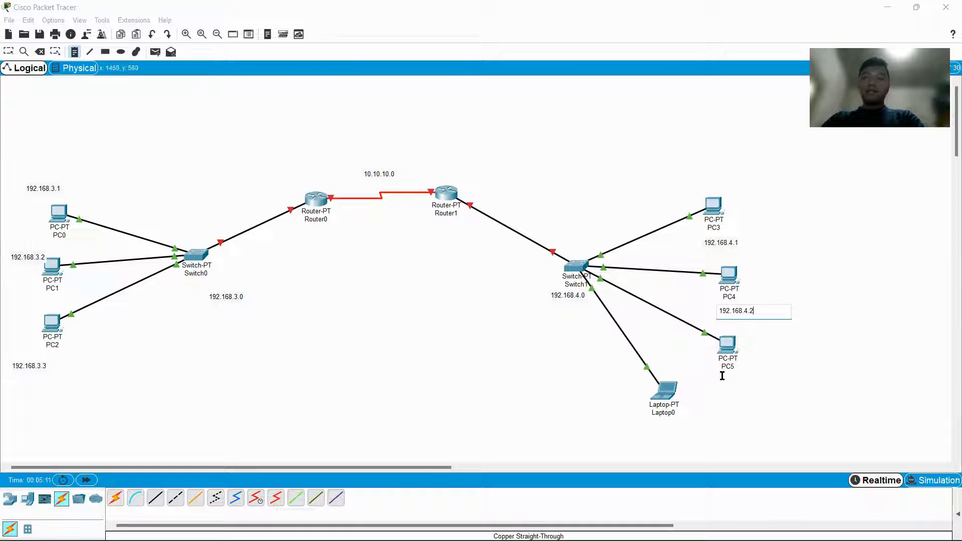
Add a note reading 192.168.4.3 below PC5.
{"action": "left_click", "coordinate": [715, 382]}
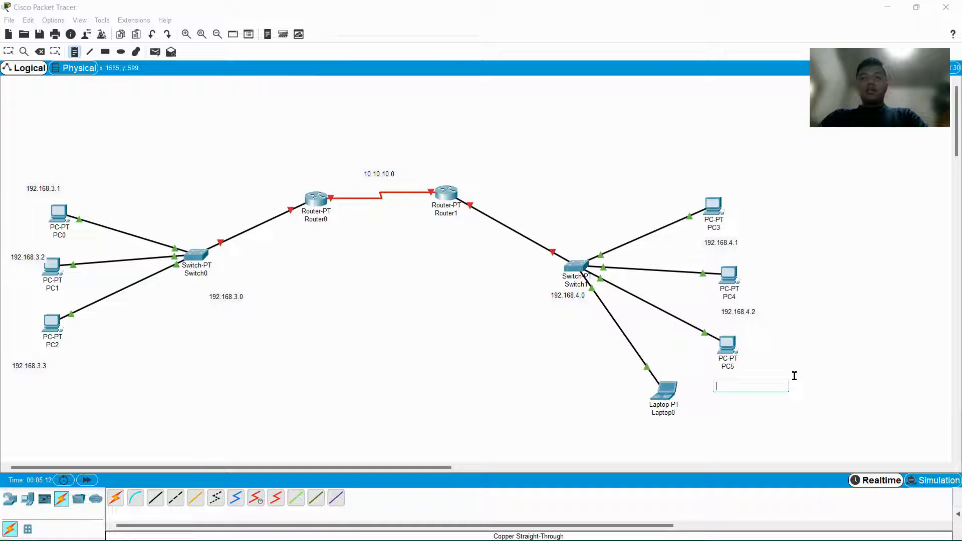
{"action": "type", "text": "192"}
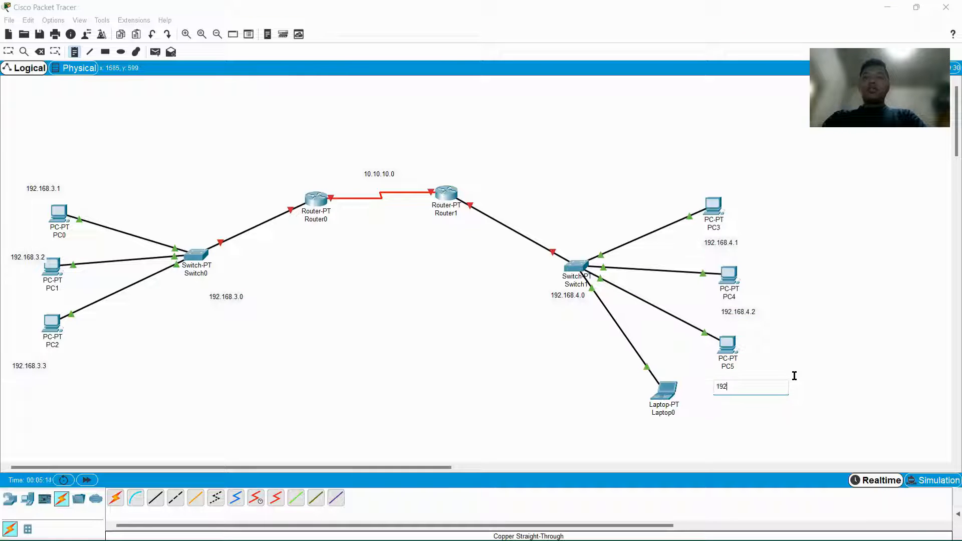
{"action": "type", "text": ".168"}
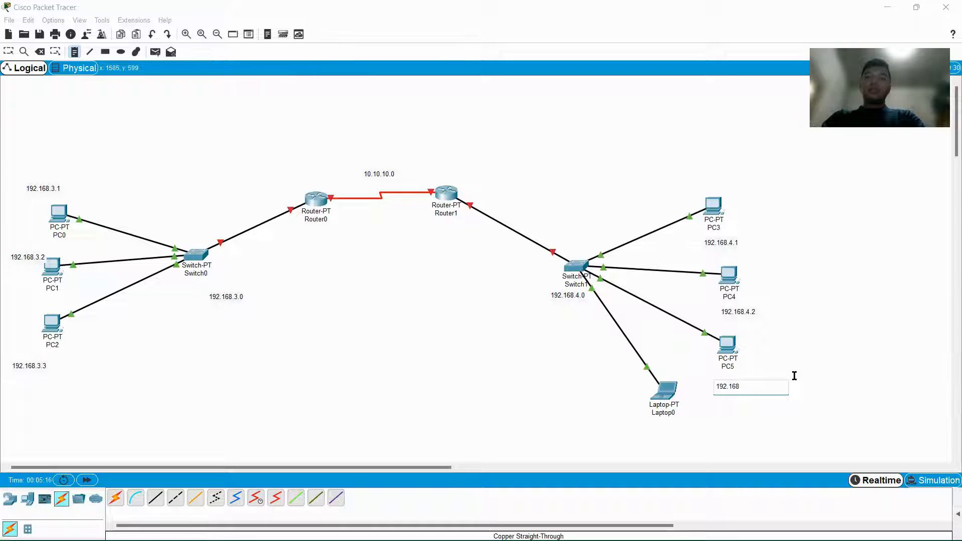
{"action": "type", "text": ".4.3"}
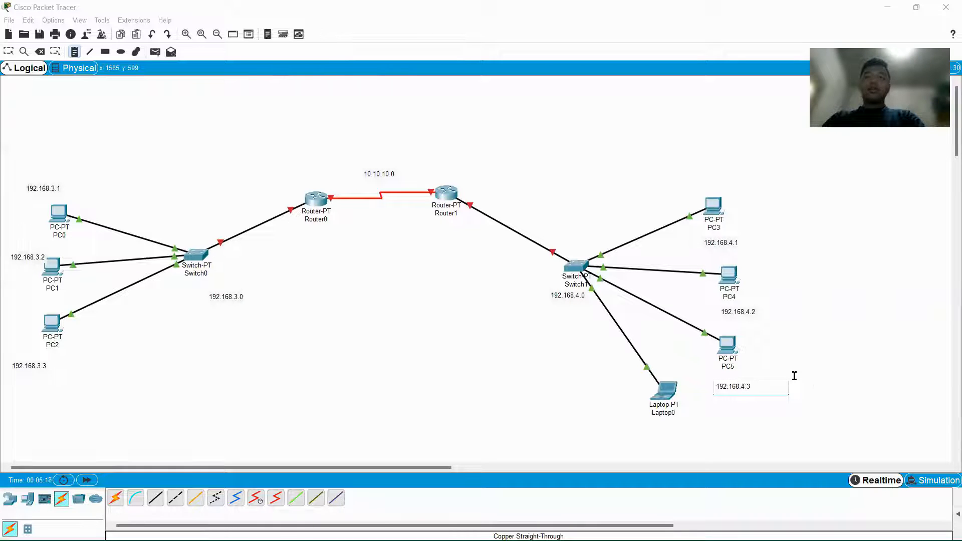
Add a note reading 192.168.4.4 below Laptop0 and leave note placement.
{"action": "left_click", "coordinate": [643, 428]}
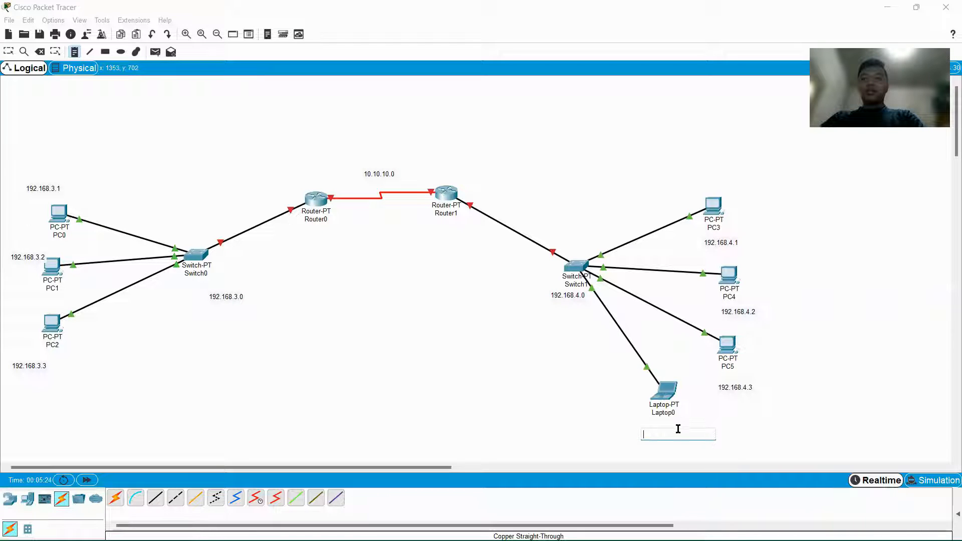
{"action": "type", "text": "1"}
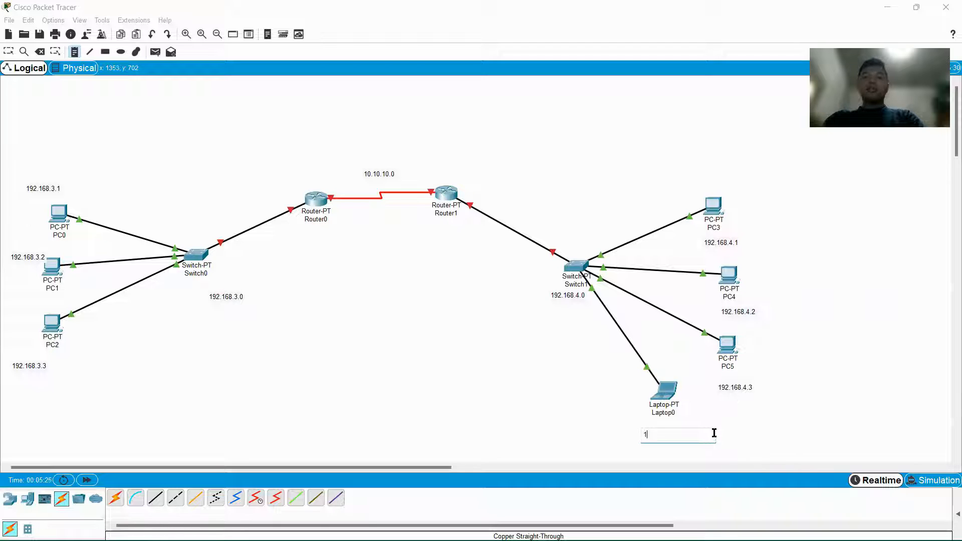
{"action": "type", "text": "92.168.4.4"}
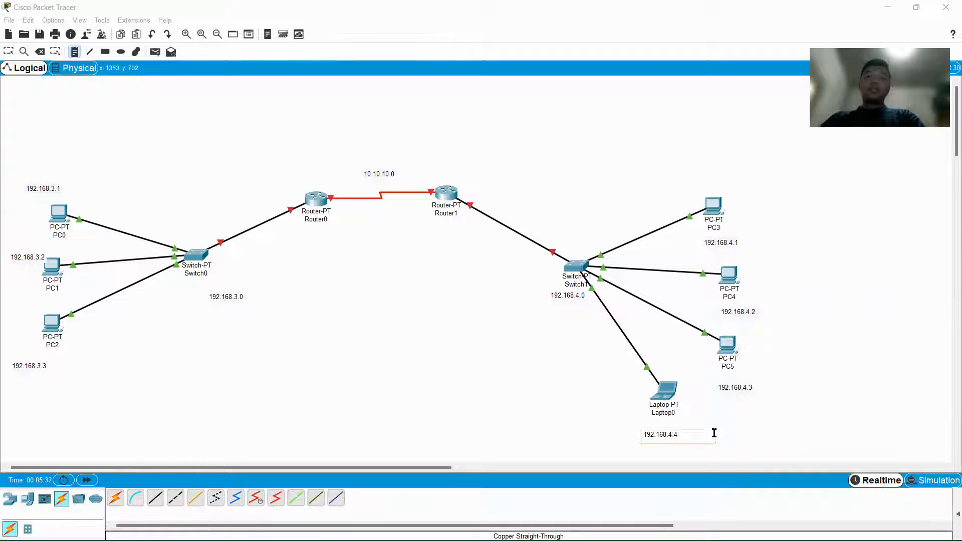
{"action": "left_click", "coordinate": [9, 52]}
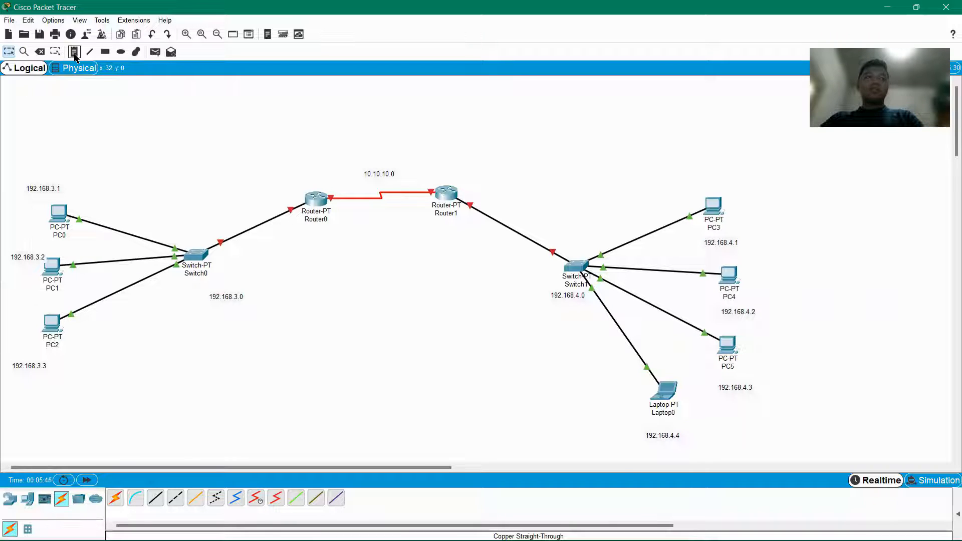
Change the address notes of PC0, PC1 and PC2 to 192.168.3.2, 192.168.3.3 and 192.168.3.4.
{"action": "double_click", "coordinate": [55, 190]}
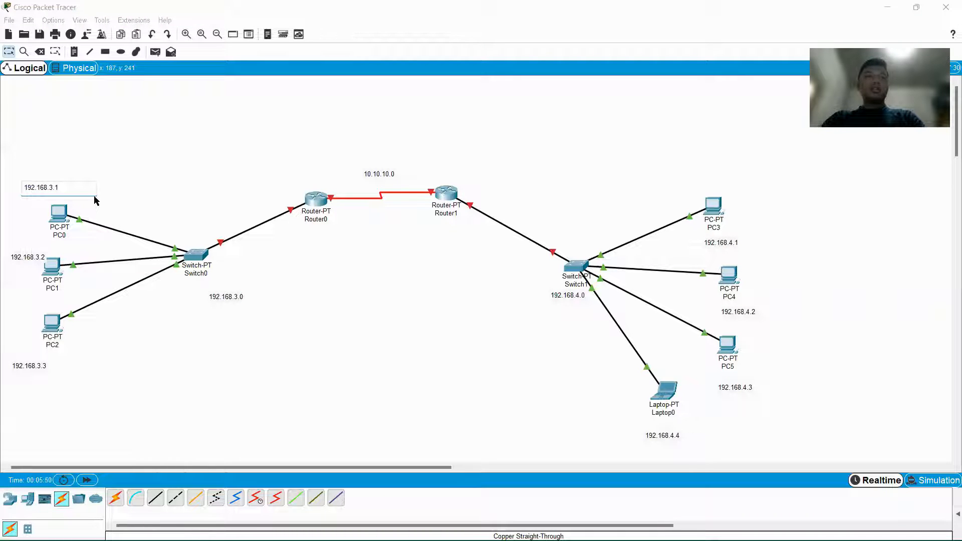
{"action": "double_click", "coordinate": [40, 258]}
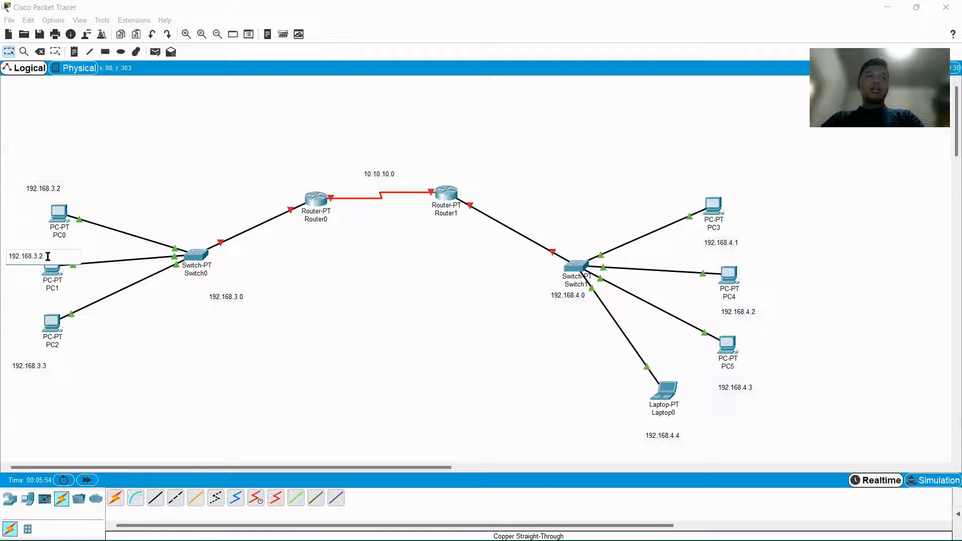
{"action": "key", "text": "BackSpace"}
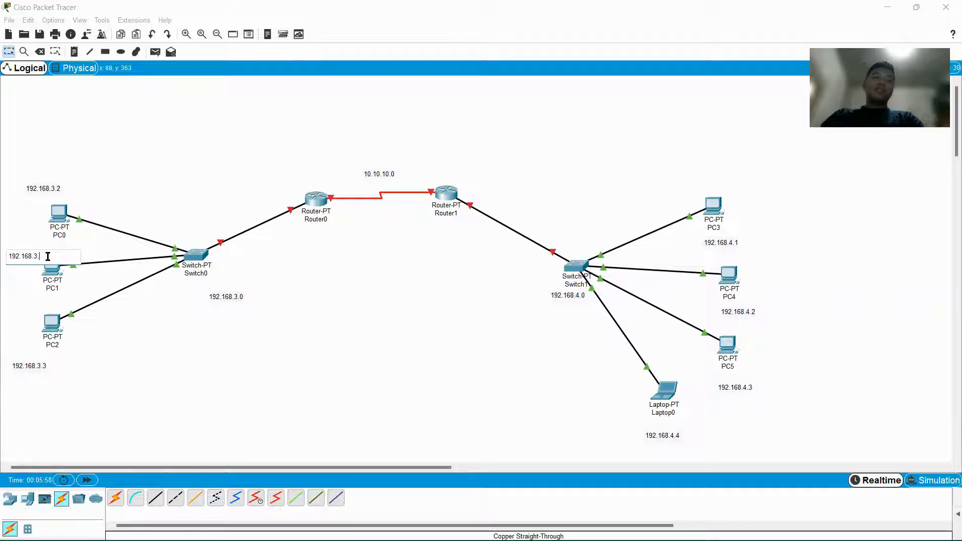
{"action": "type", "text": "3"}
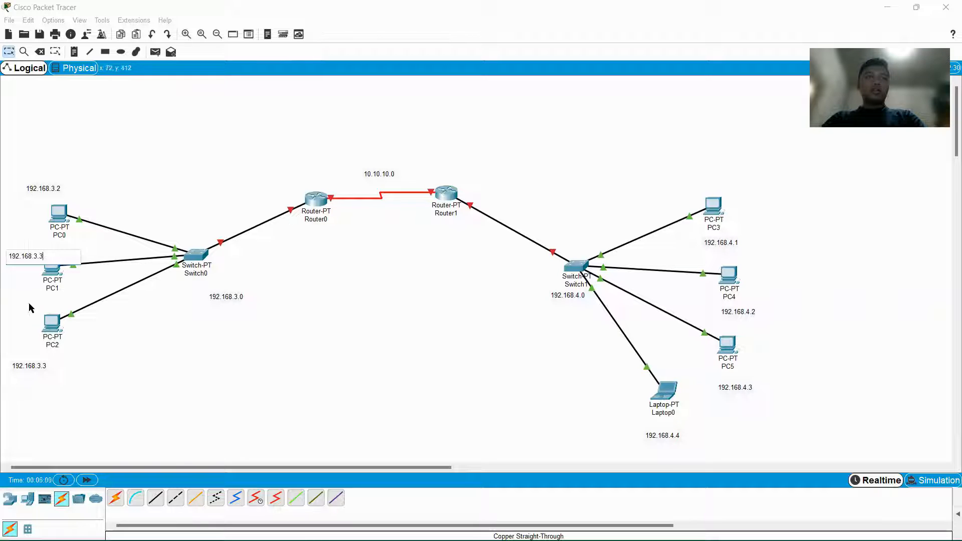
{"action": "double_click", "coordinate": [44, 369]}
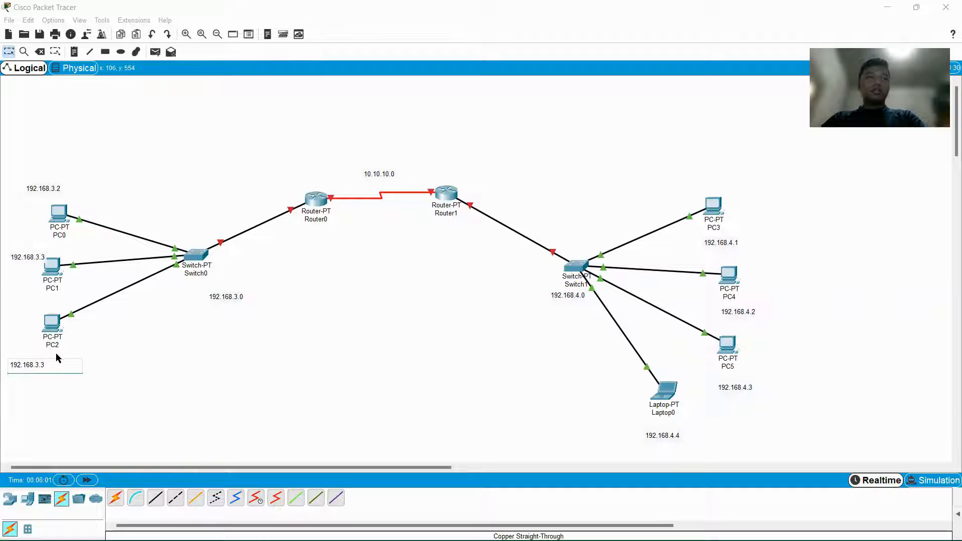
{"action": "left_click", "coordinate": [449, 365]}
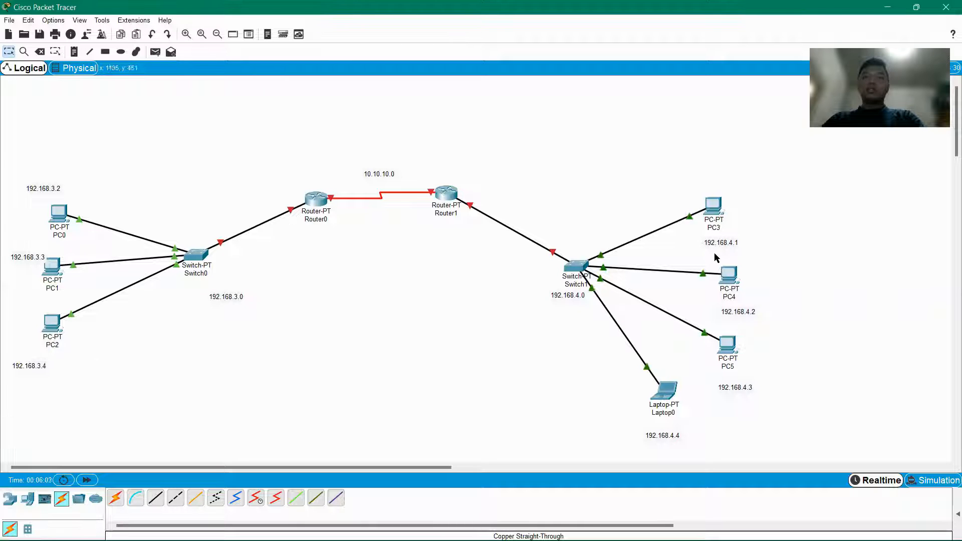
Change the address notes of PC3, PC4, PC5 and Laptop0 to 192.168.4.2, 192.168.4.3, 192.168.4.4 and 192.168.4.5.
{"action": "double_click", "coordinate": [736, 241]}
{"action": "type", "text": "2"}
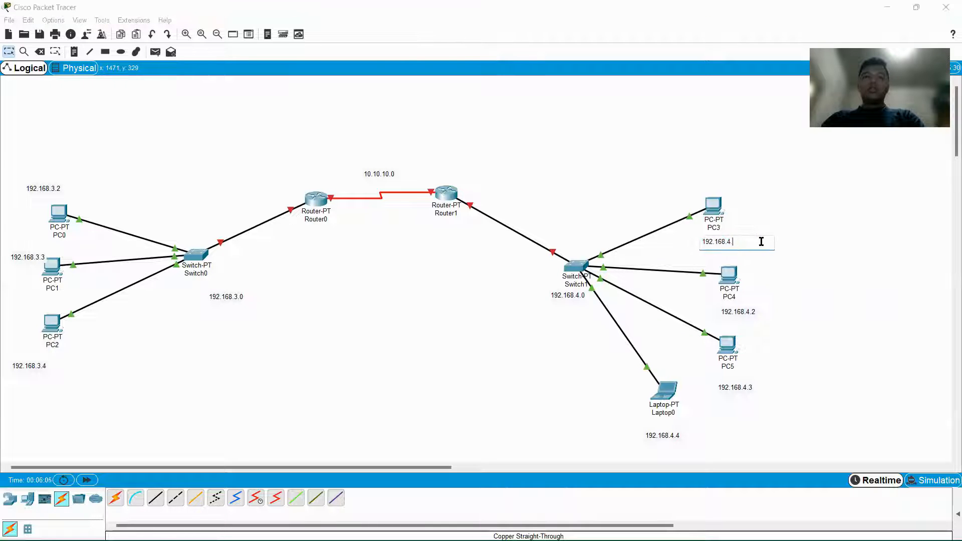
{"action": "double_click", "coordinate": [755, 309]}
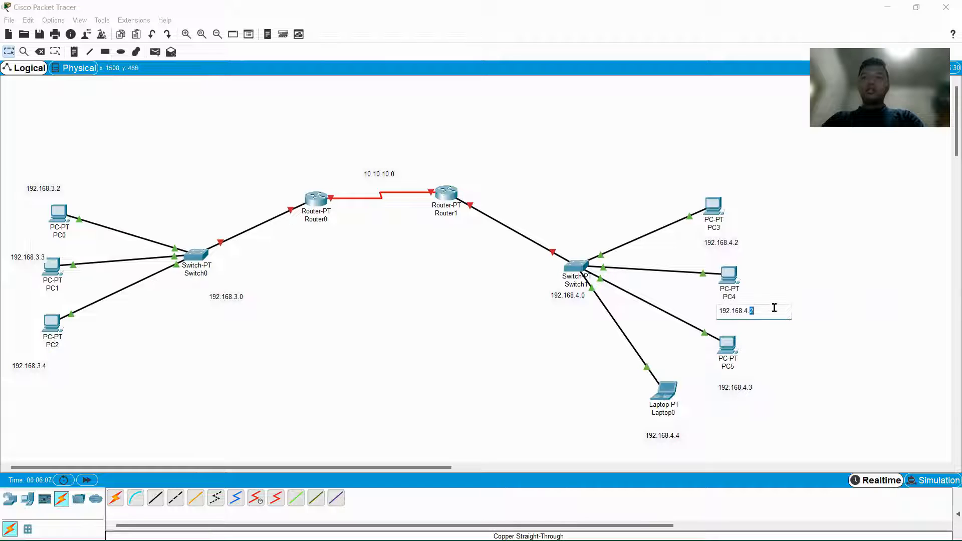
{"action": "double_click", "coordinate": [749, 388]}
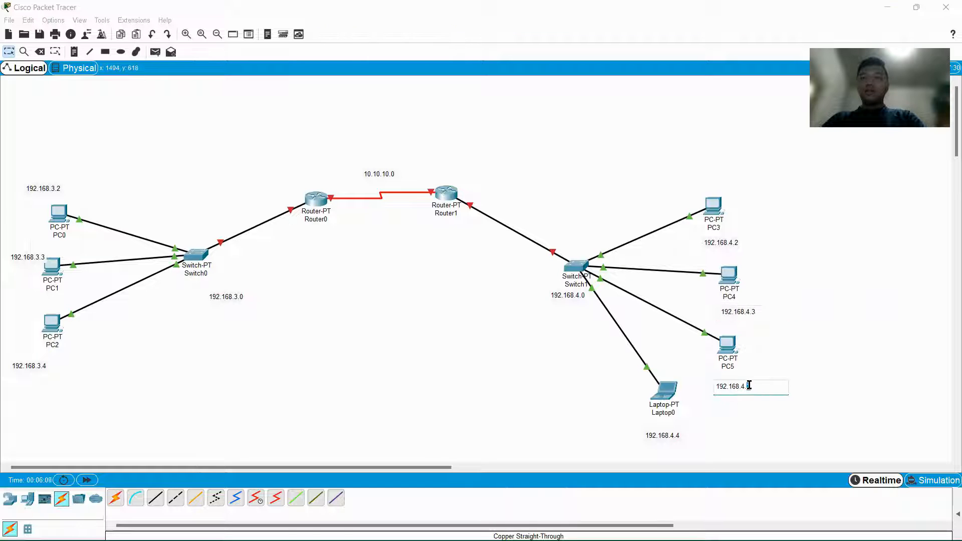
{"action": "type", "text": "4"}
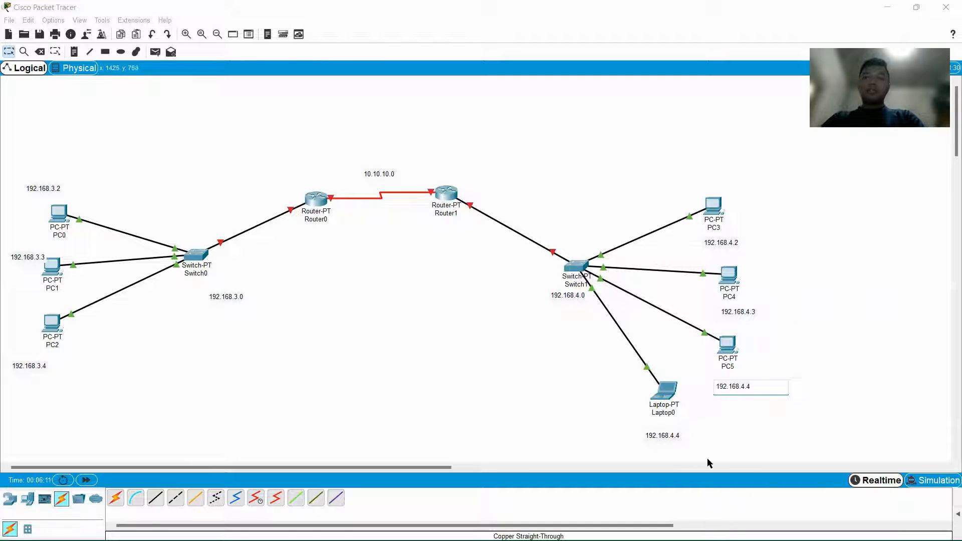
{"action": "double_click", "coordinate": [676, 435]}
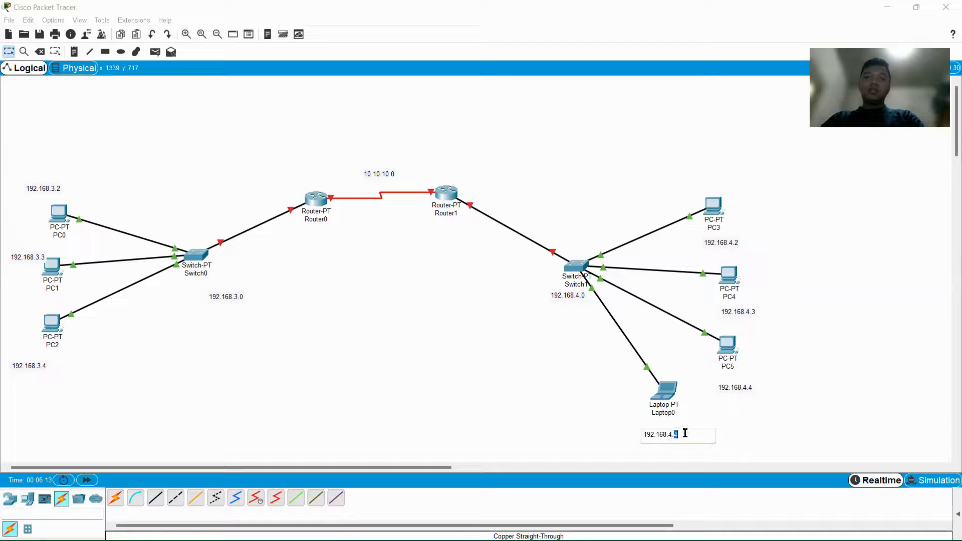
{"action": "type", "text": "5"}
{"action": "left_click", "coordinate": [818, 418]}
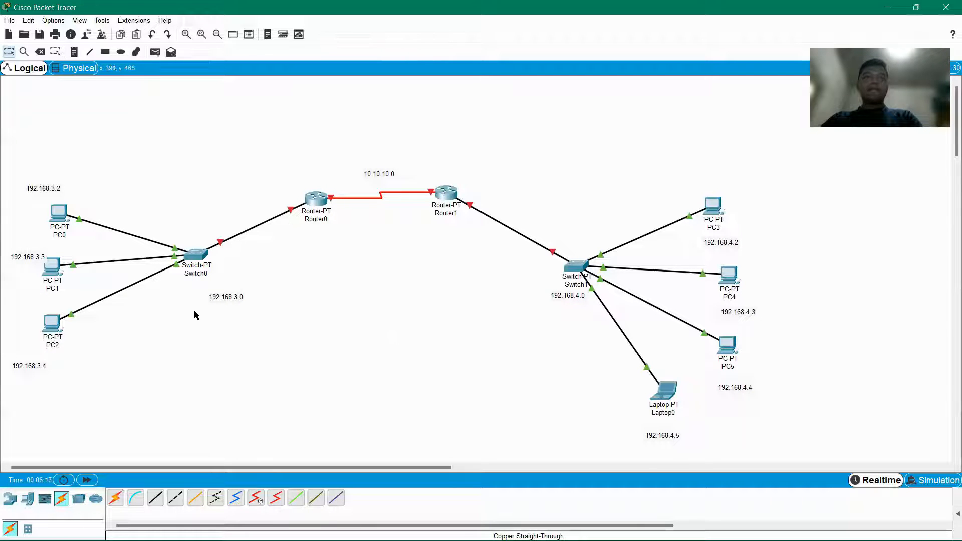
{"action": "left_click", "coordinate": [59, 221]}
{"action": "left_click_drag", "start_coordinate": [401, 123], "coordinate": [430, 132]}
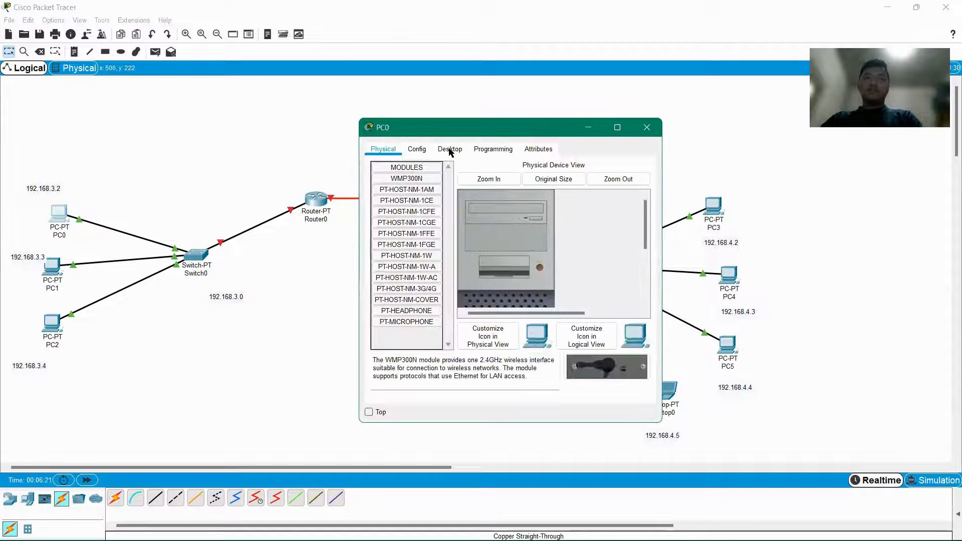
{"action": "left_click", "coordinate": [450, 149]}
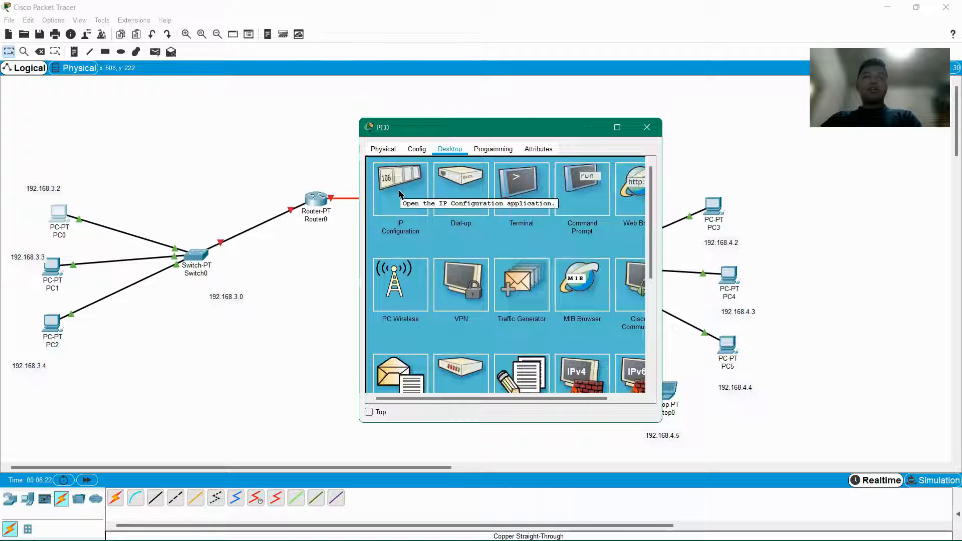
{"action": "left_click", "coordinate": [647, 128]}
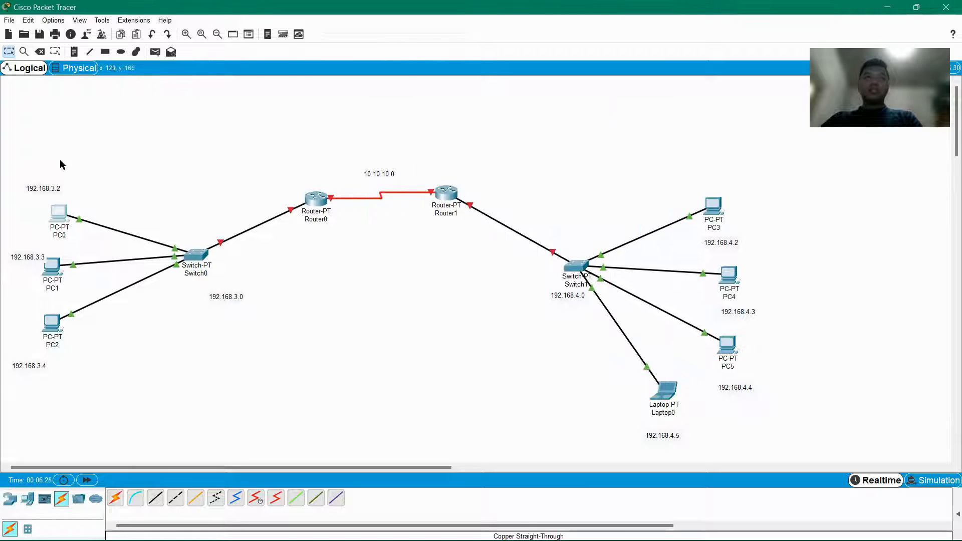
Assign PC0 the static IP address 192.168.3.2 with subnet mask 255.255.255.0 in its IP configuration.
{"action": "left_click", "coordinate": [59, 217]}
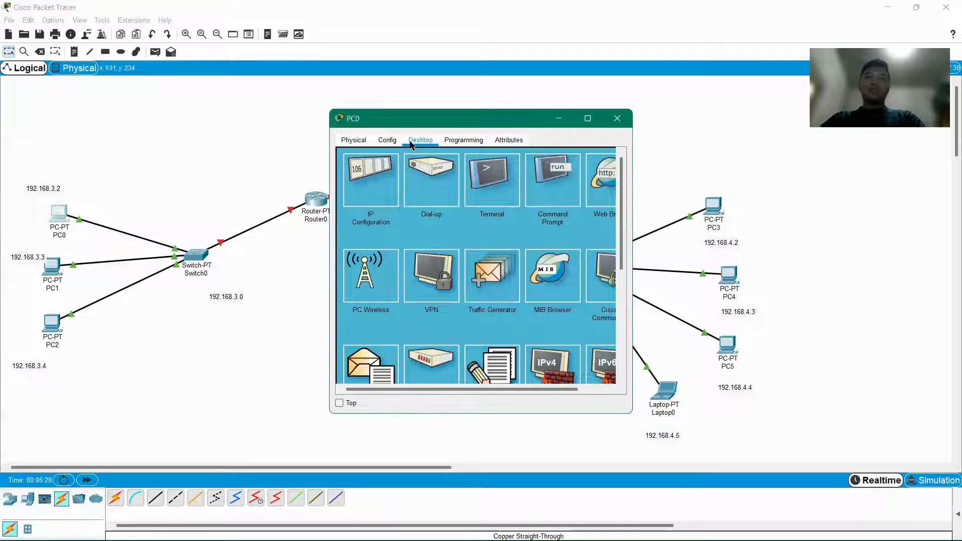
{"action": "left_click", "coordinate": [369, 186]}
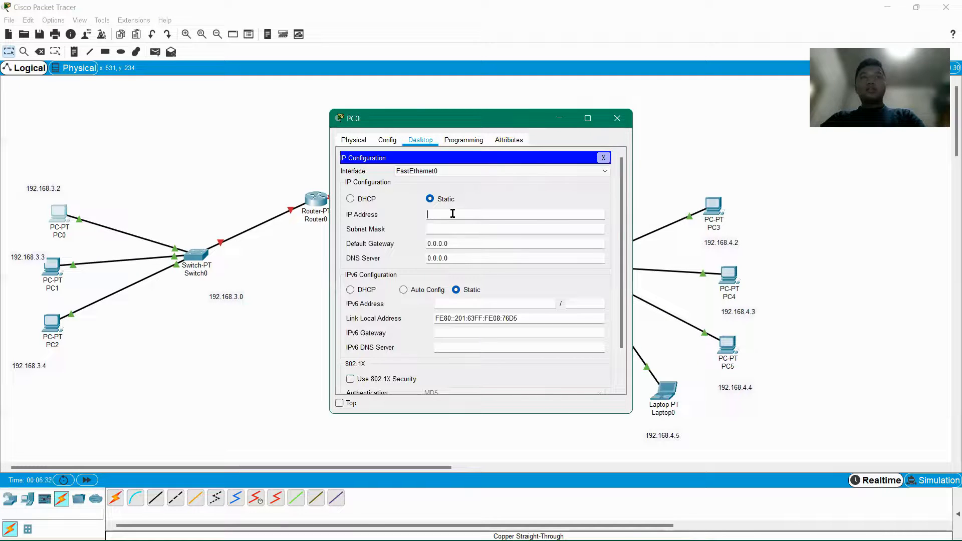
{"action": "left_click_drag", "start_coordinate": [499, 121], "coordinate": [573, 134]}
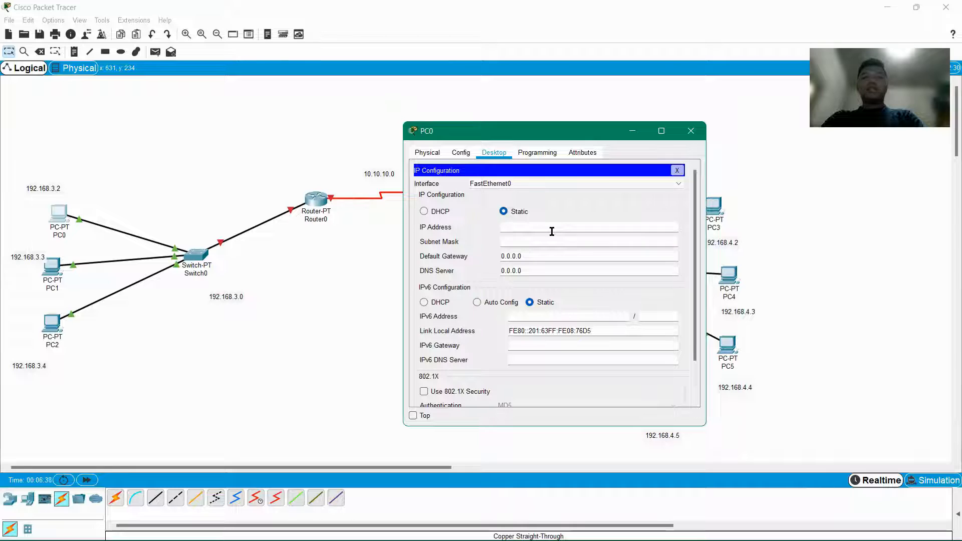
{"action": "type", "text": "6"}
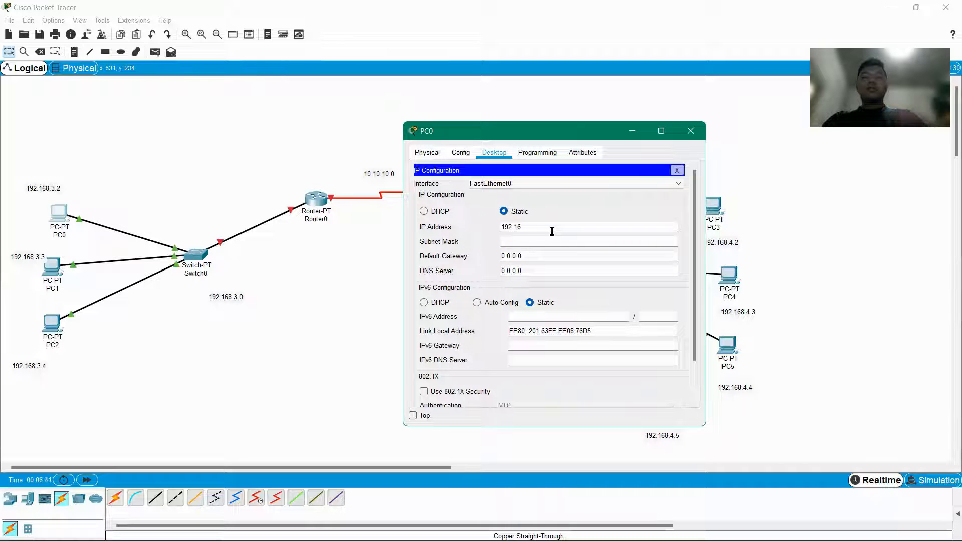
{"action": "type", "text": "8.3.2"}
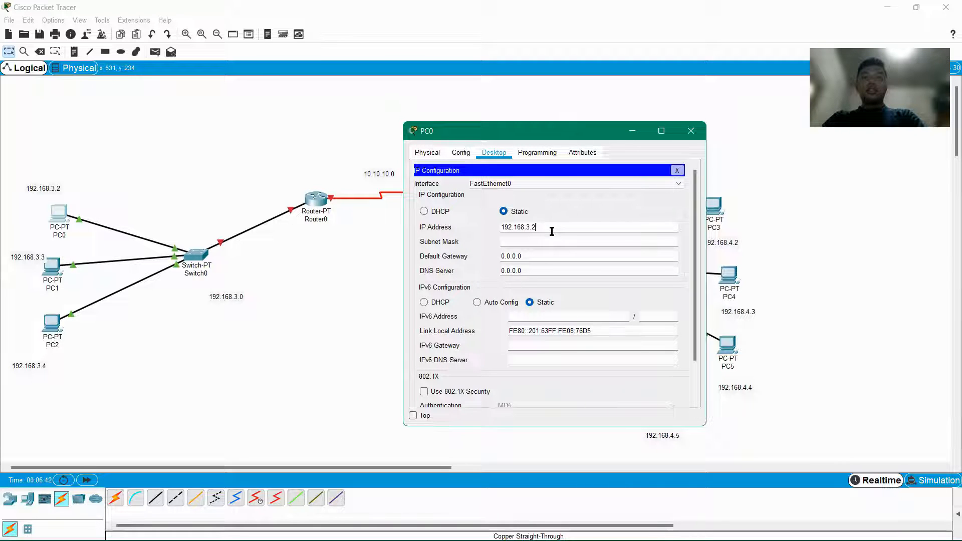
{"action": "left_click", "coordinate": [568, 251]}
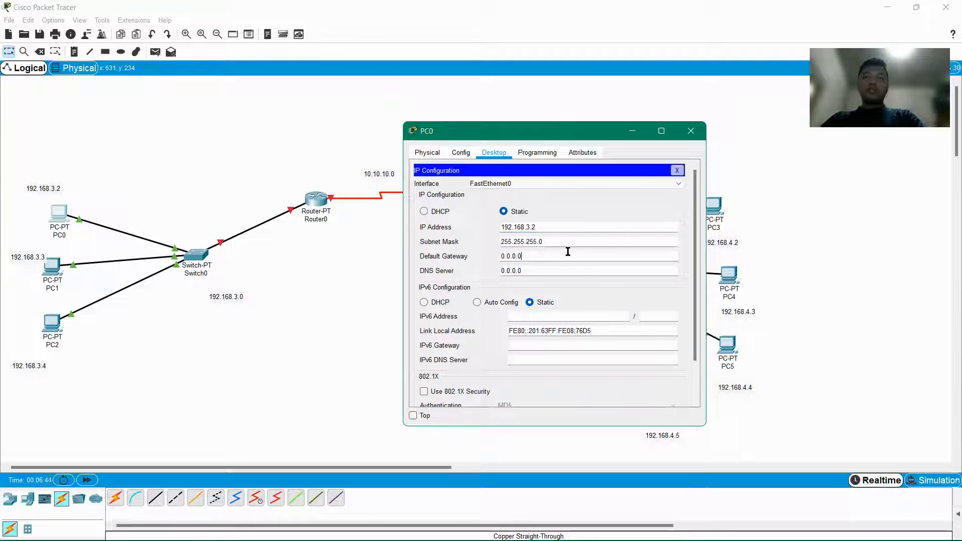
{"action": "double_click", "coordinate": [567, 242]}
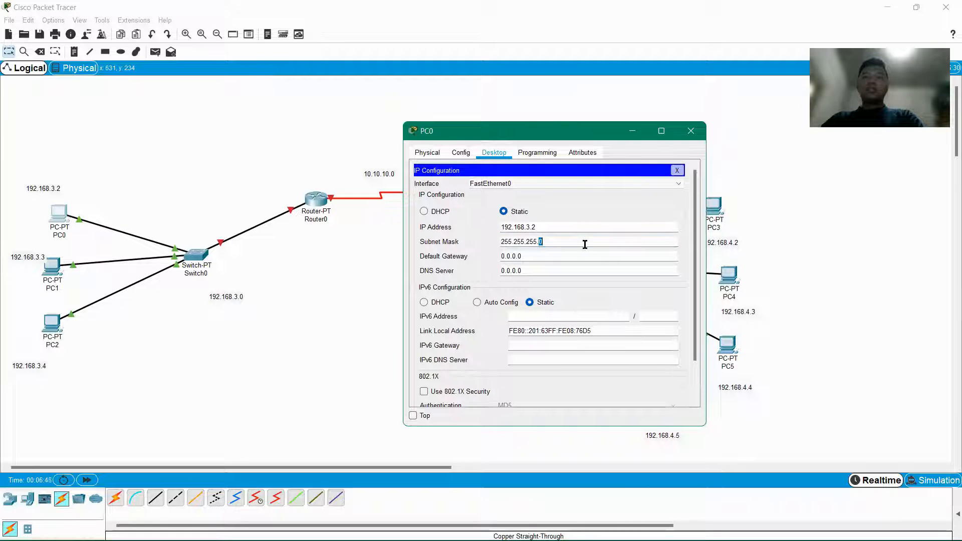
Set PC0's default gateway to 192.168.3.1 and close its device window.
{"action": "left_click", "coordinate": [547, 257]}
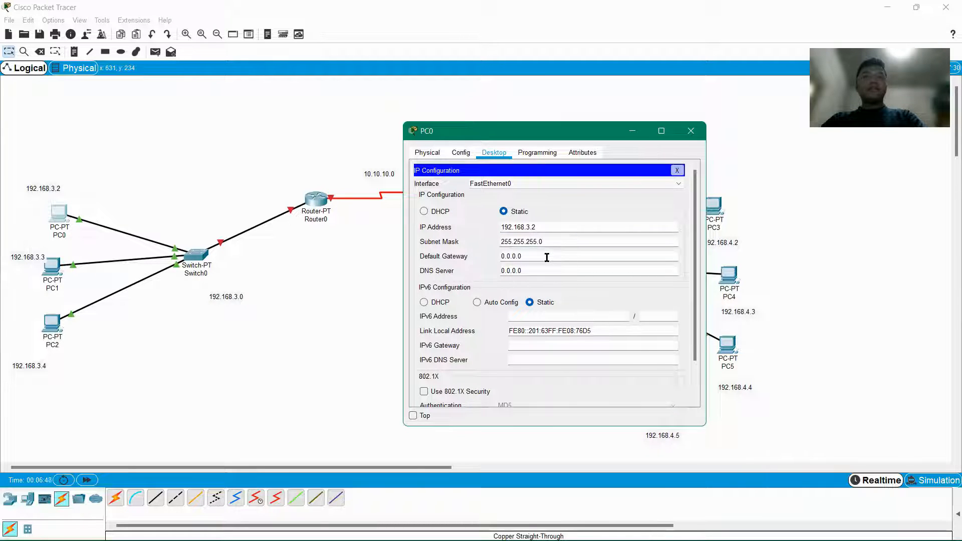
{"action": "double_click", "coordinate": [547, 257]}
{"action": "key", "text": "BackSpace"}
{"action": "type", "text": "192"}
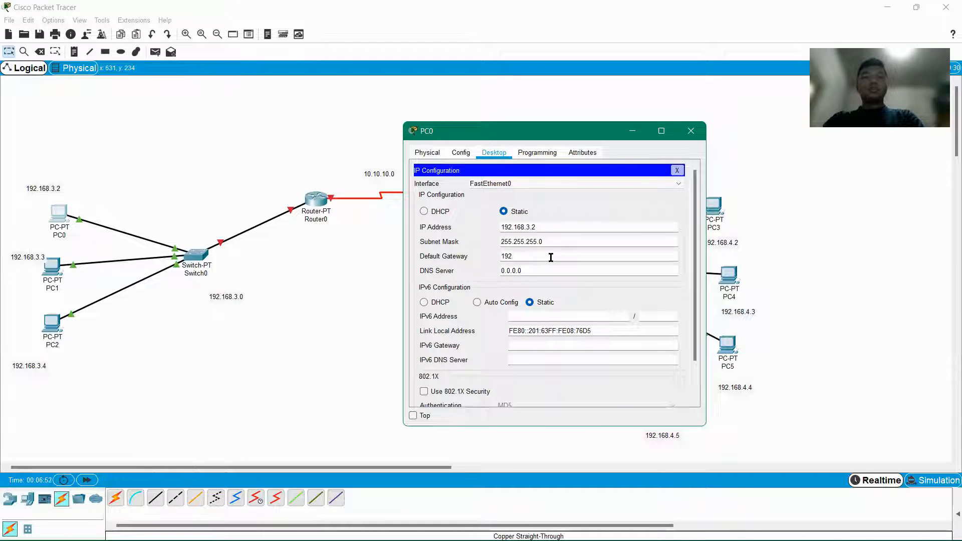
{"action": "type", "text": ".168.3.1"}
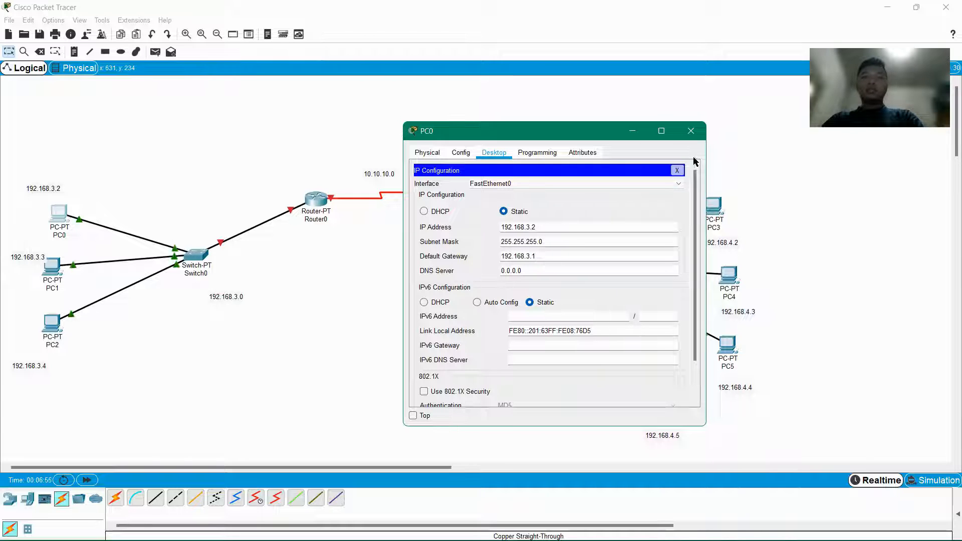
{"action": "left_click", "coordinate": [696, 138]}
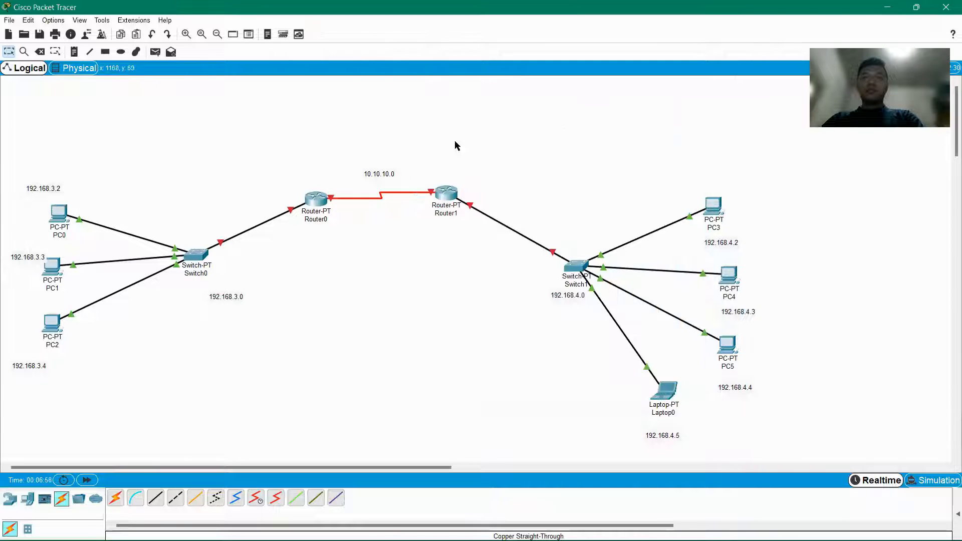
Assign PC1 the static IP address 192.168.3.3 in its IP configuration.
{"action": "left_click", "coordinate": [50, 271]}
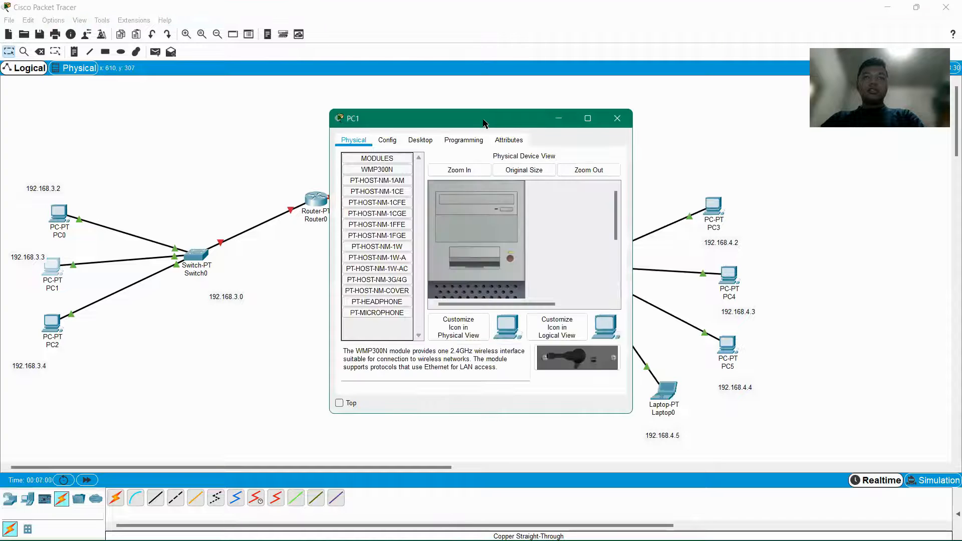
{"action": "left_click_drag", "start_coordinate": [483, 123], "coordinate": [547, 123]}
{"action": "left_click", "coordinate": [489, 140]}
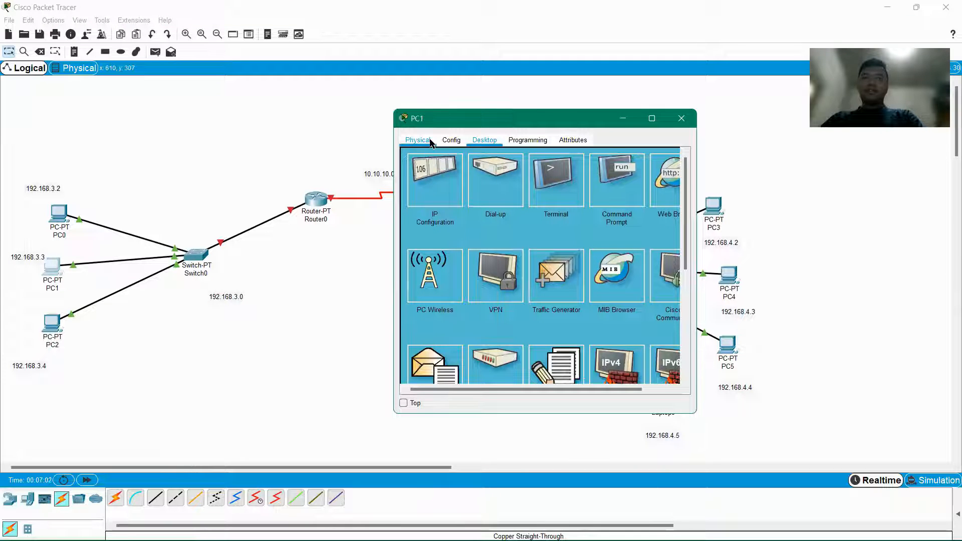
{"action": "left_click", "coordinate": [445, 185]}
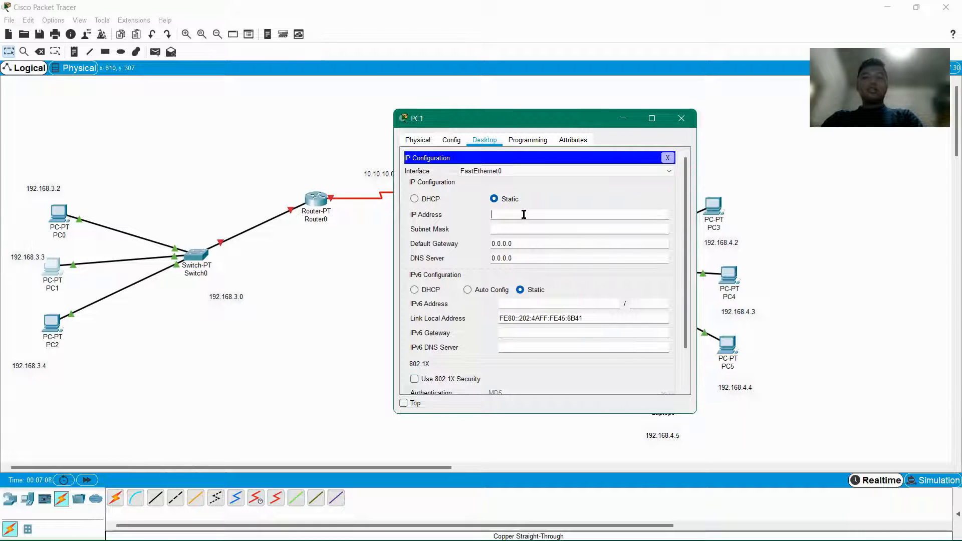
{"action": "type", "text": "192"}
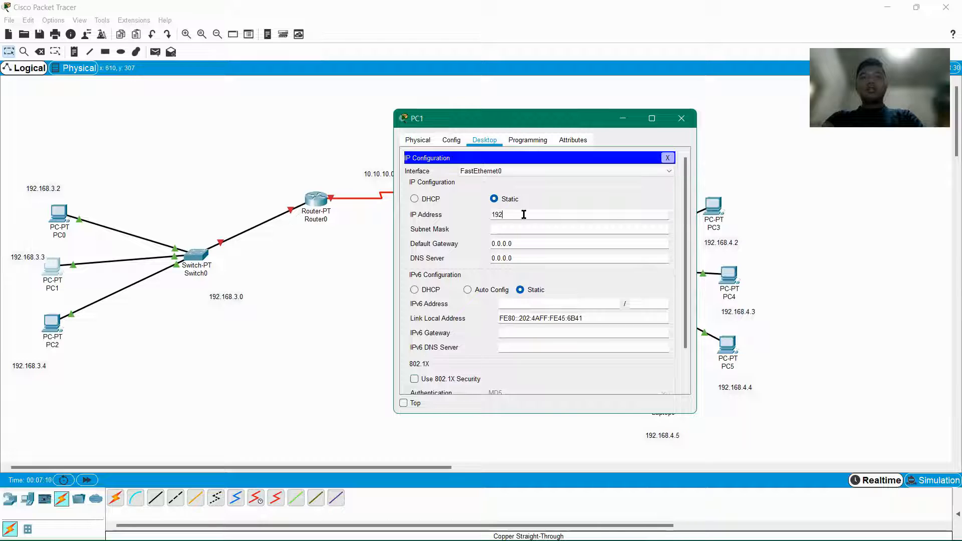
{"action": "type", "text": ".168.3.3"}
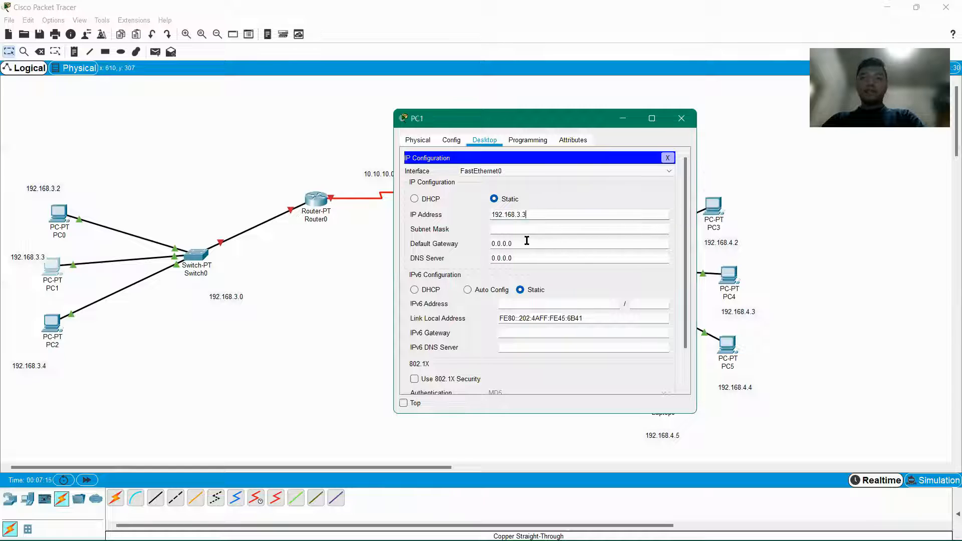
Fill in PC1's subnet mask 255.255.255.0 and default gateway 192.168.3.1, and close its device window.
{"action": "double_click", "coordinate": [526, 241]}
{"action": "key", "text": "BackSpace"}
{"action": "key", "text": "BackSpace"}
{"action": "key", "text": "BackSpace"}
{"action": "key", "text": "BackSpace"}
{"action": "key", "text": "BackSpace"}
{"action": "key", "text": "BackSpace"}
{"action": "key", "text": "BackSpace"}
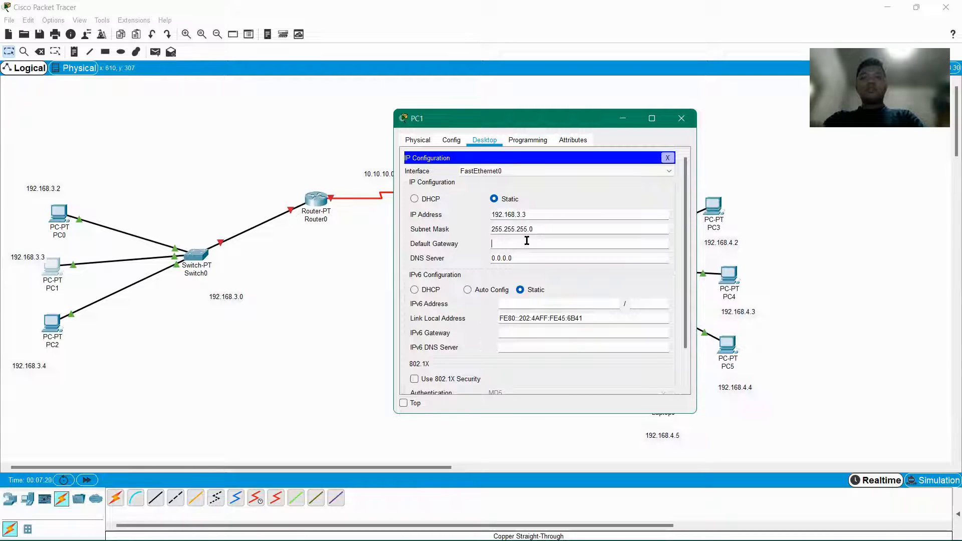
{"action": "type", "text": "192"}
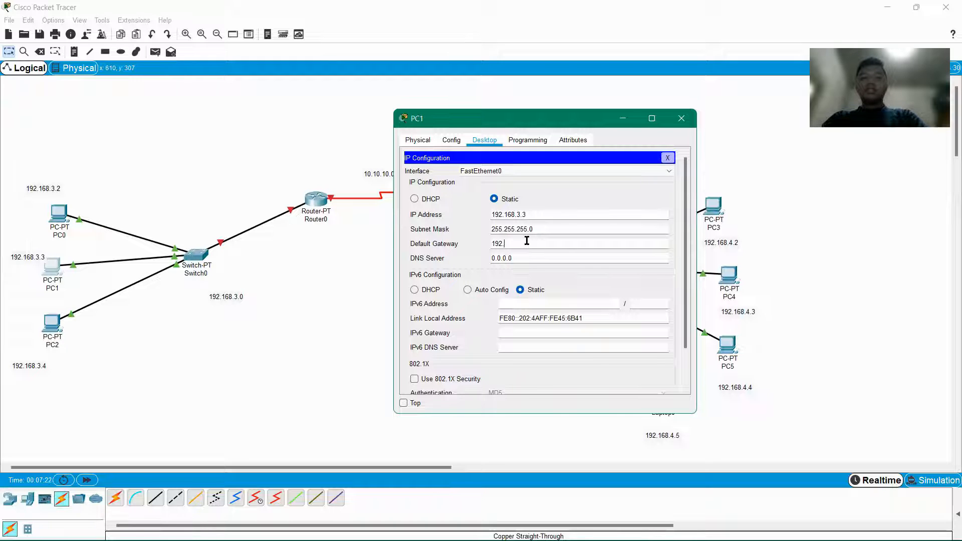
{"action": "type", "text": ".168"}
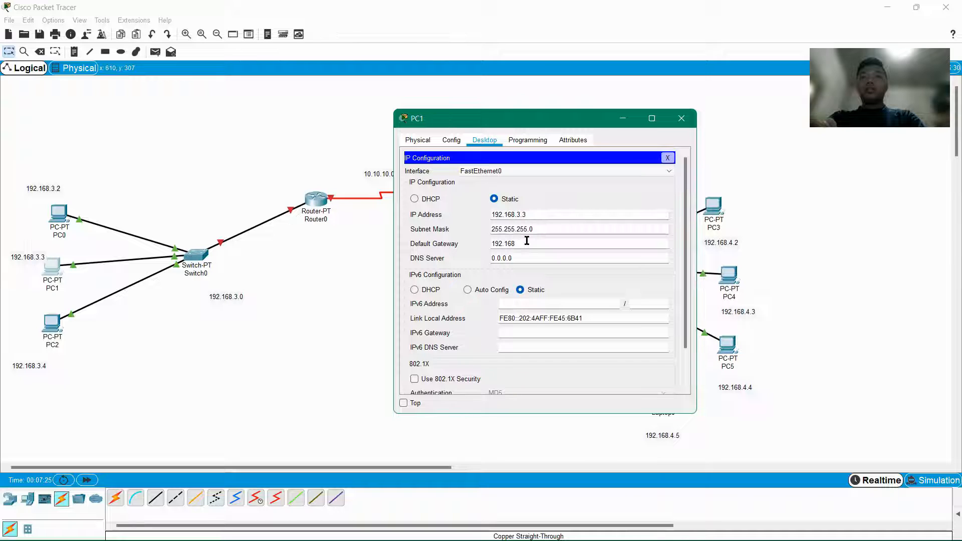
{"action": "type", "text": ".3.1"}
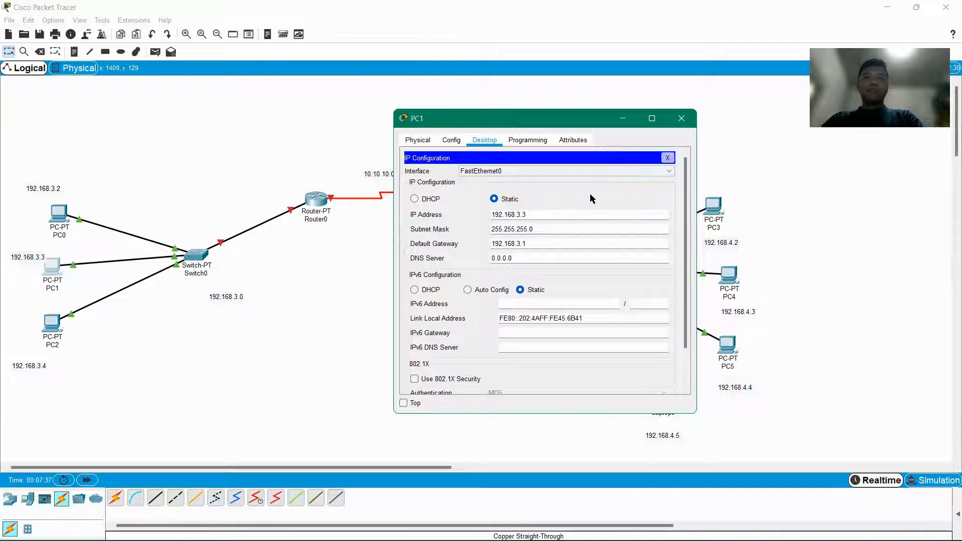
{"action": "left_click", "coordinate": [682, 120]}
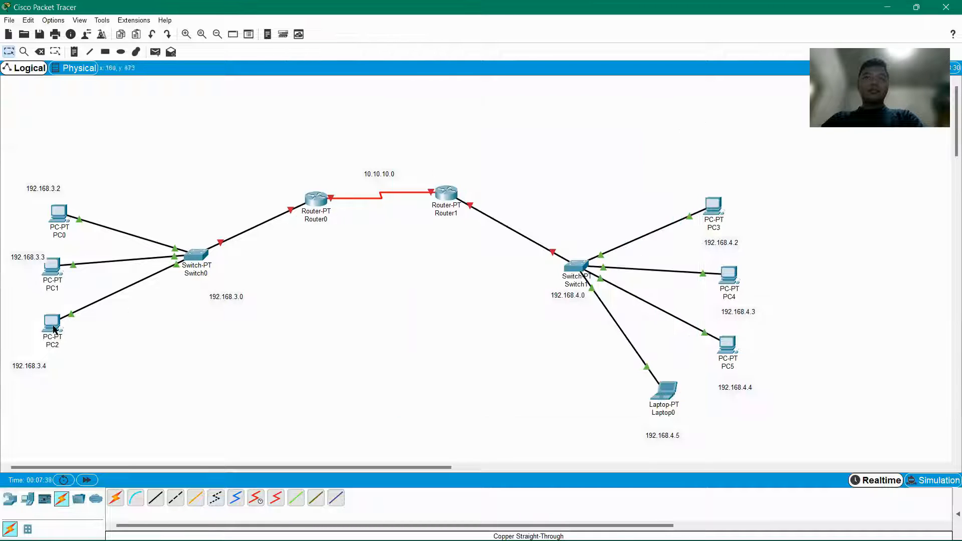
Move the 192.168.3.4 note closer beneath PC2 and assign PC2 the static IP address 192.168.3.4.
{"action": "left_click_drag", "start_coordinate": [32, 369], "coordinate": [45, 360]}
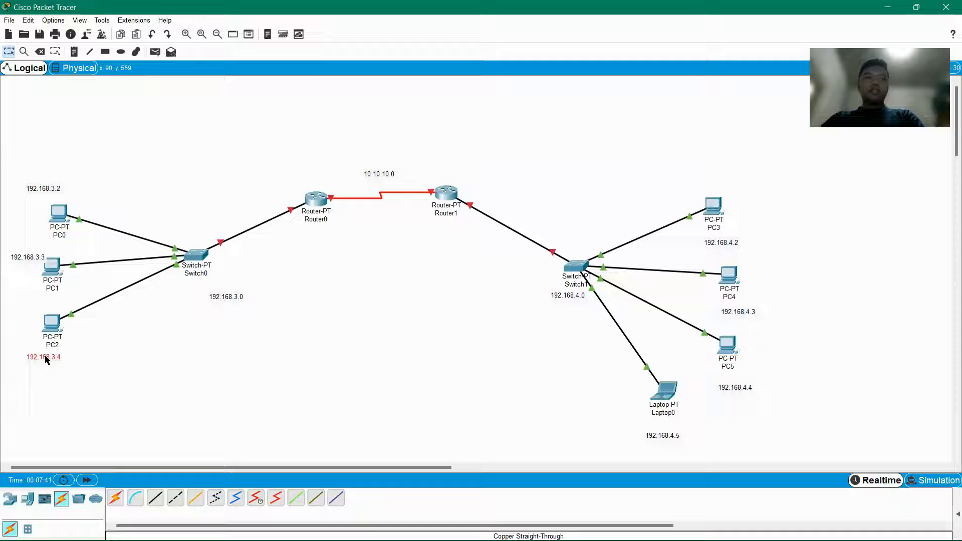
{"action": "left_click", "coordinate": [52, 324]}
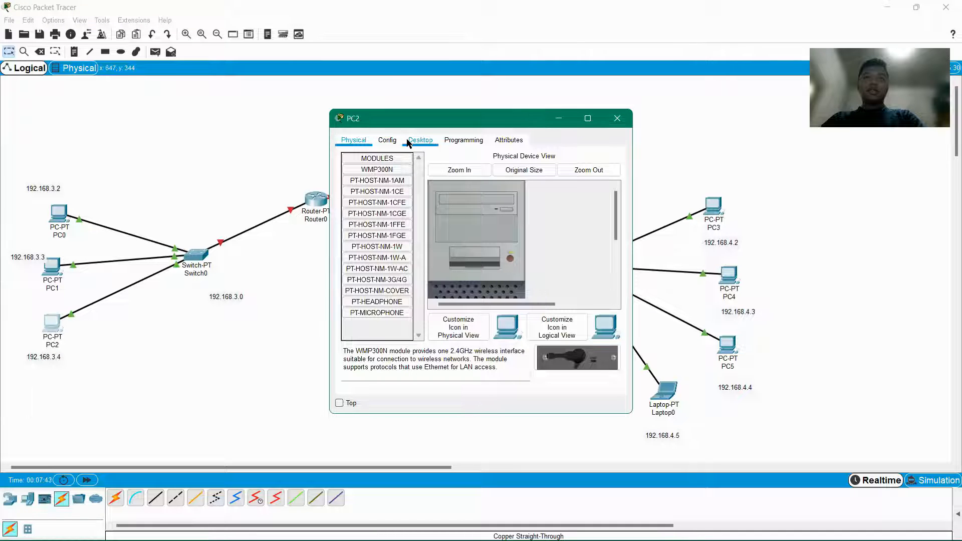
{"action": "left_click", "coordinate": [388, 140]}
{"action": "left_click", "coordinate": [420, 140]}
{"action": "left_click", "coordinate": [370, 182]}
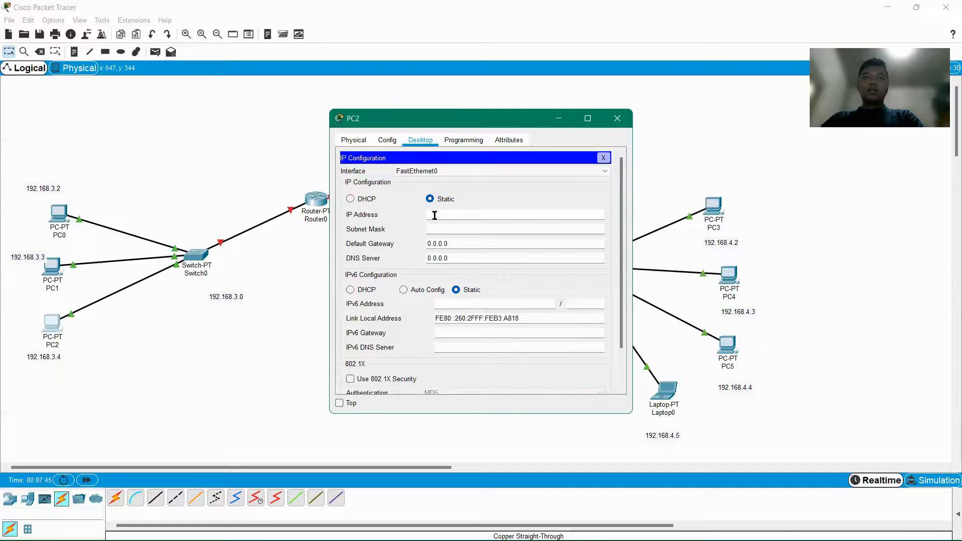
{"action": "left_click", "coordinate": [457, 214]}
{"action": "type", "text": "192.168"}
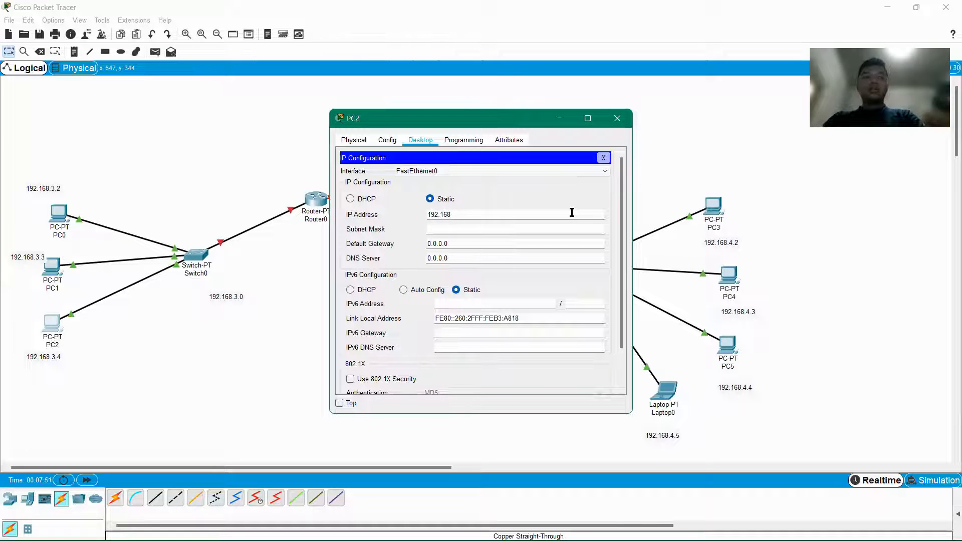
{"action": "type", "text": ".3.4"}
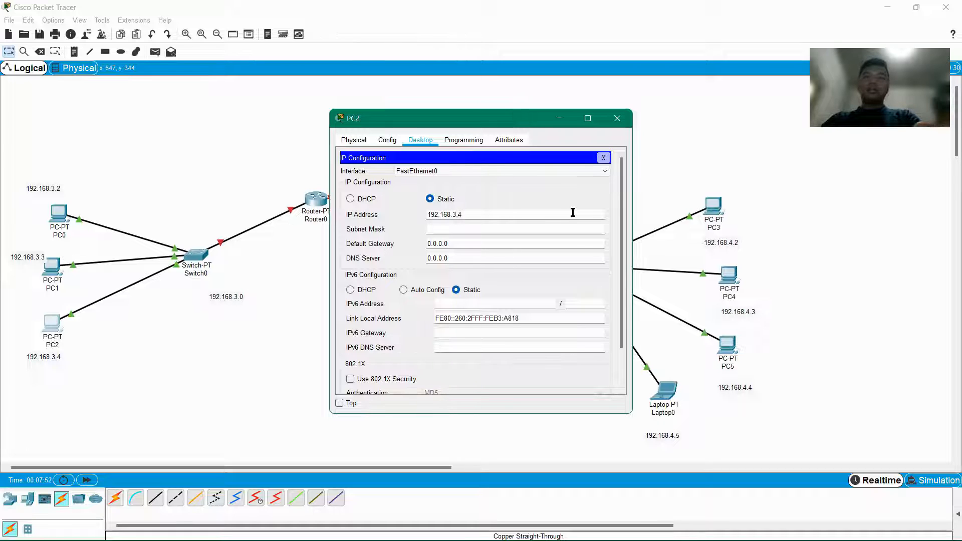
Fill in PC2's subnet mask 255.255.255.0 and default gateway 192.168.3.1, and close its device window.
{"action": "triple_click", "coordinate": [457, 242]}
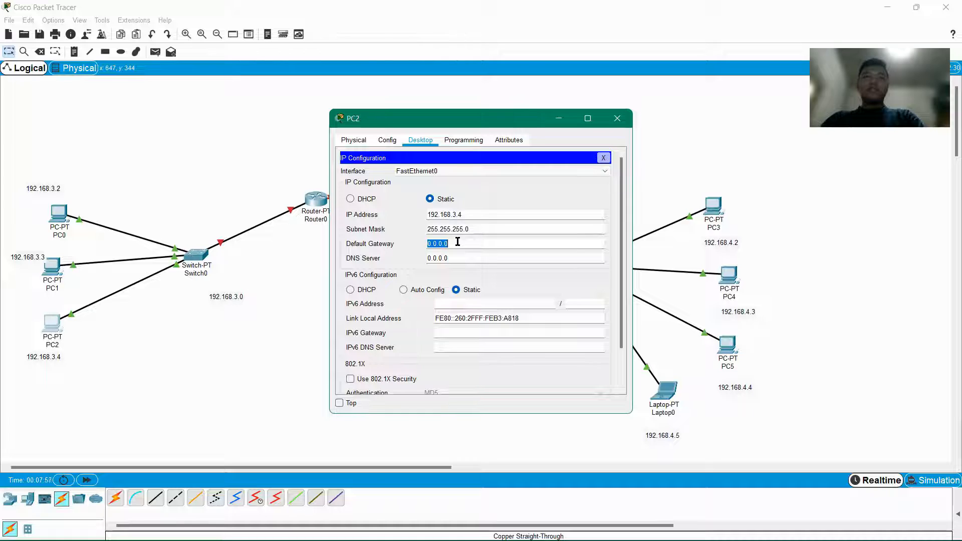
{"action": "type", "text": "192.168.3.1"}
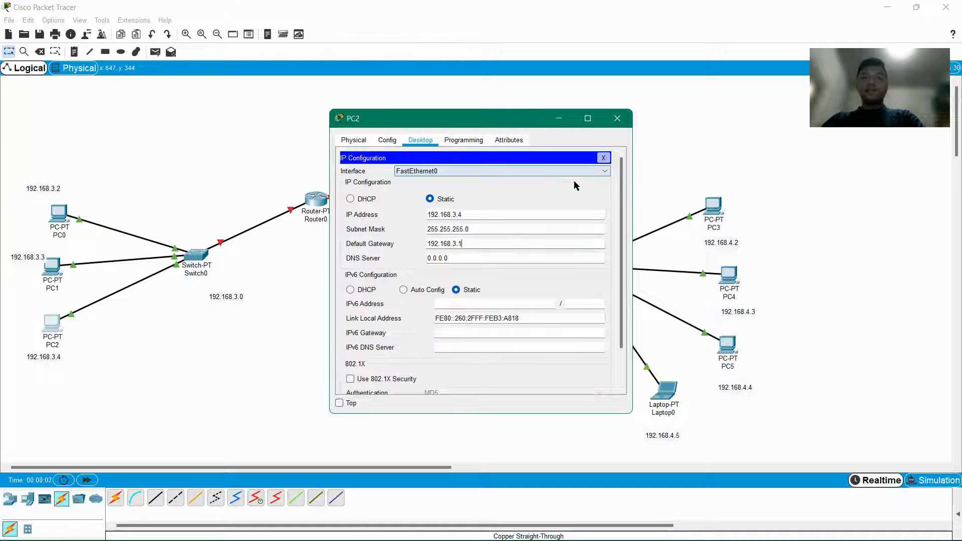
{"action": "left_click", "coordinate": [617, 118]}
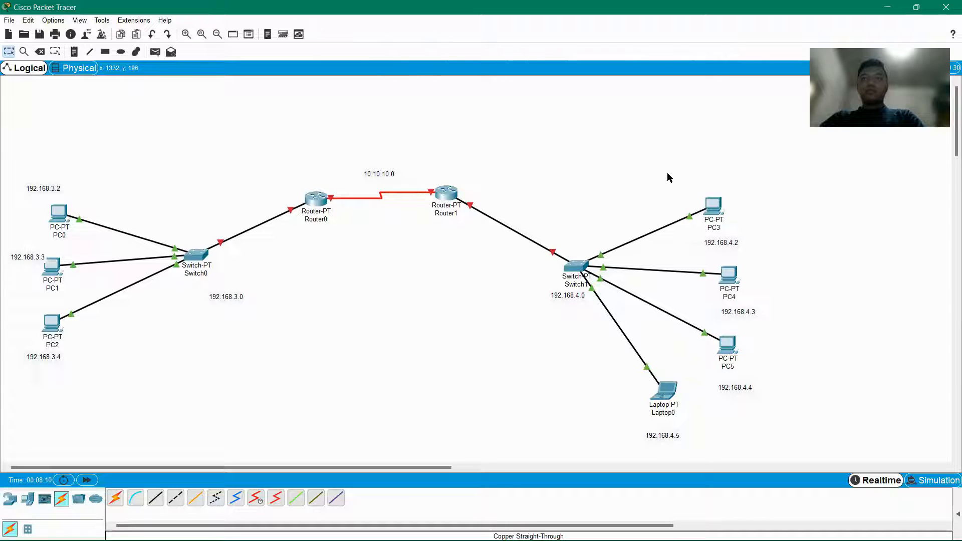
Assign PC3 the static IP address 192.168.4.2 with subnet mask 255.255.255.0 in its IP configuration.
{"action": "left_click", "coordinate": [712, 206]}
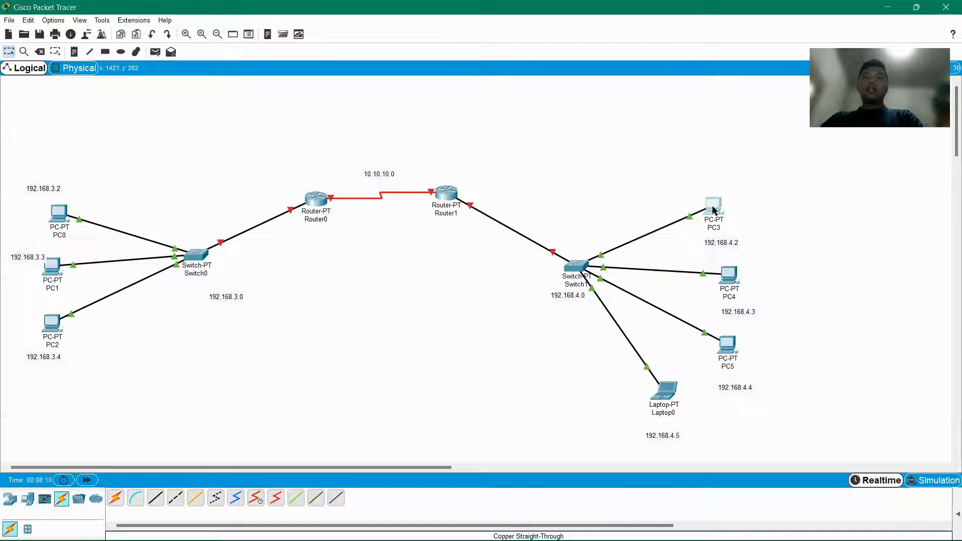
{"action": "left_click", "coordinate": [418, 141]}
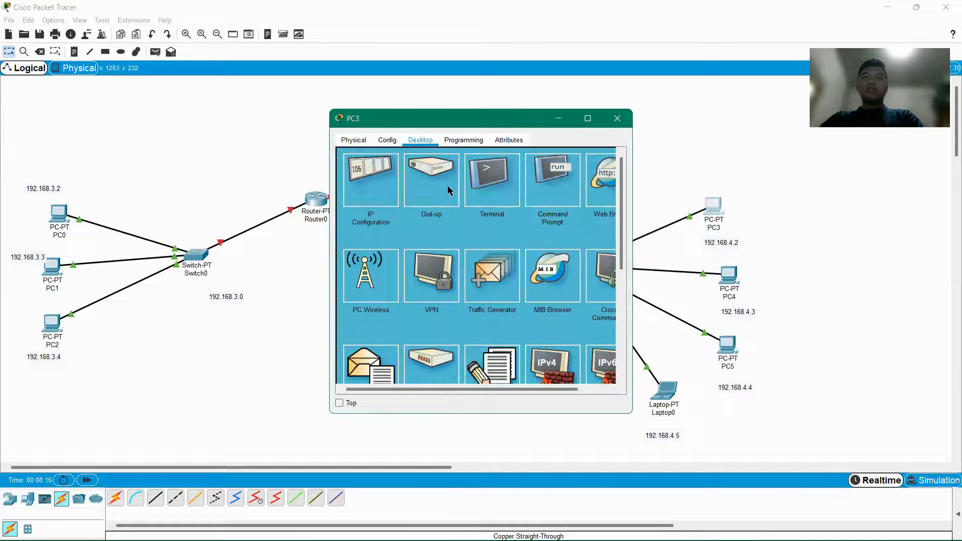
{"action": "left_click", "coordinate": [384, 190]}
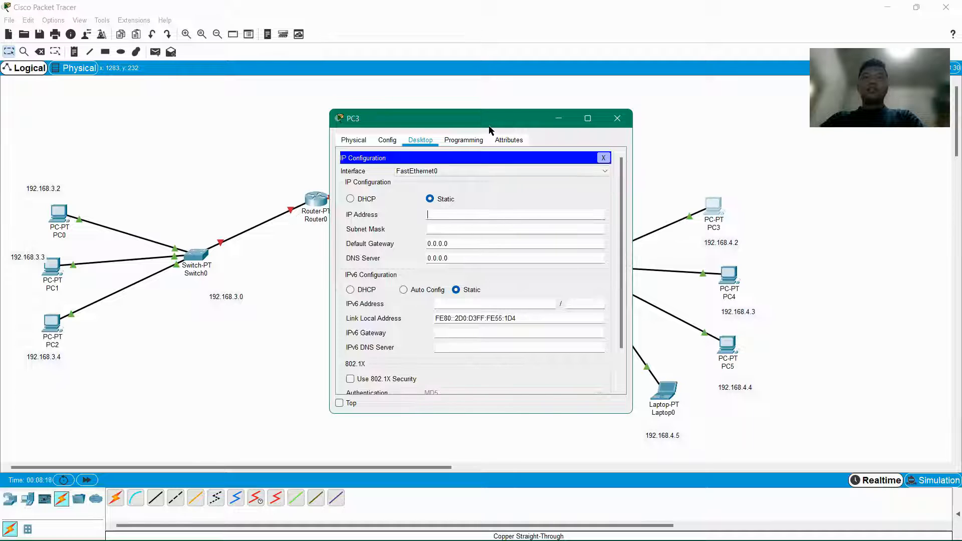
{"action": "left_click_drag", "start_coordinate": [470, 129], "coordinate": [420, 135]}
{"action": "type", "text": "1"}
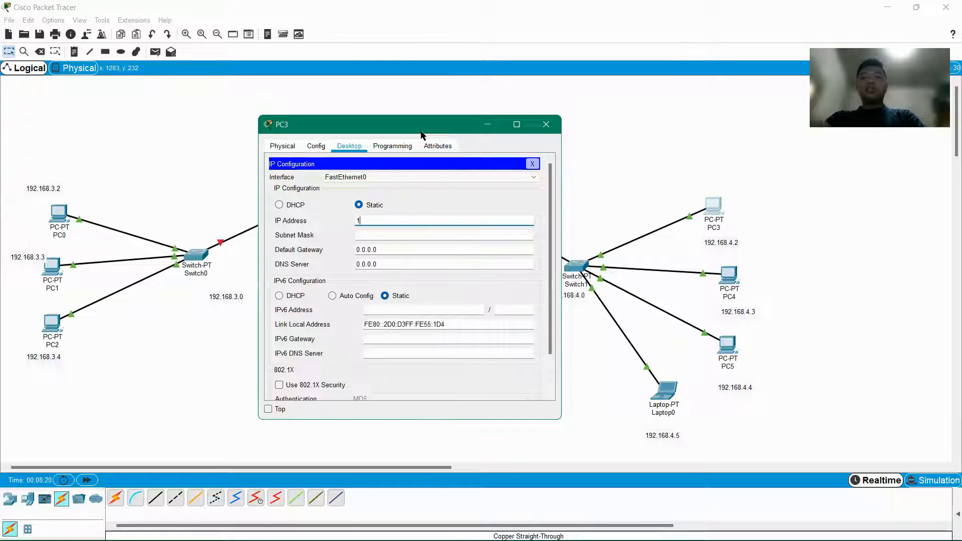
{"action": "type", "text": "92.168"}
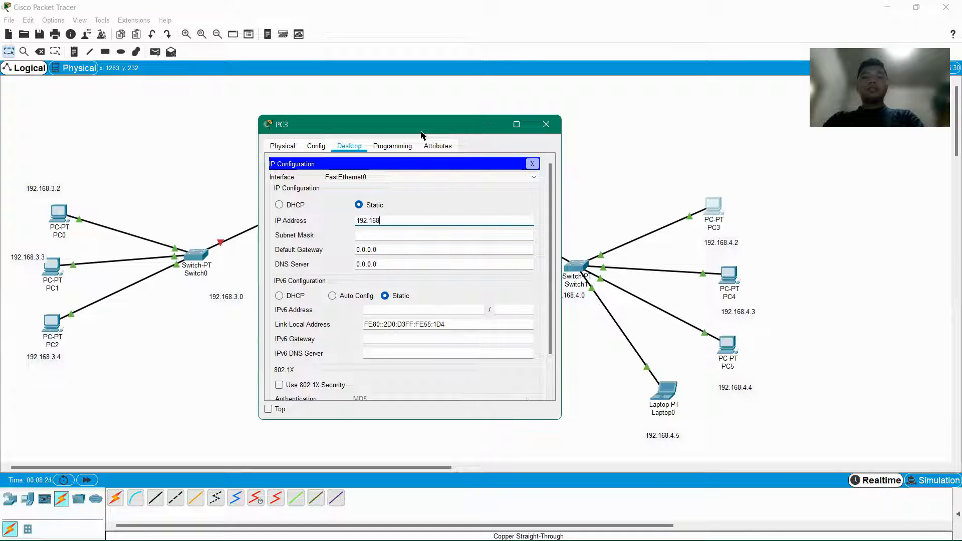
{"action": "type", "text": ".4.2"}
{"action": "key", "text": "Tab"}
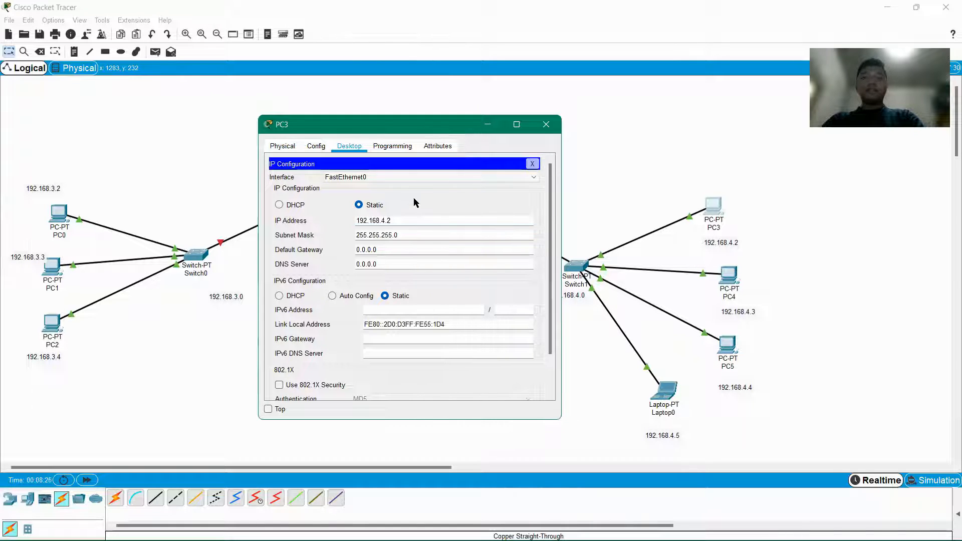
Set PC3's default gateway to 192.168.4.1 and close its device window.
{"action": "left_click_drag", "start_coordinate": [457, 129], "coordinate": [346, 150]}
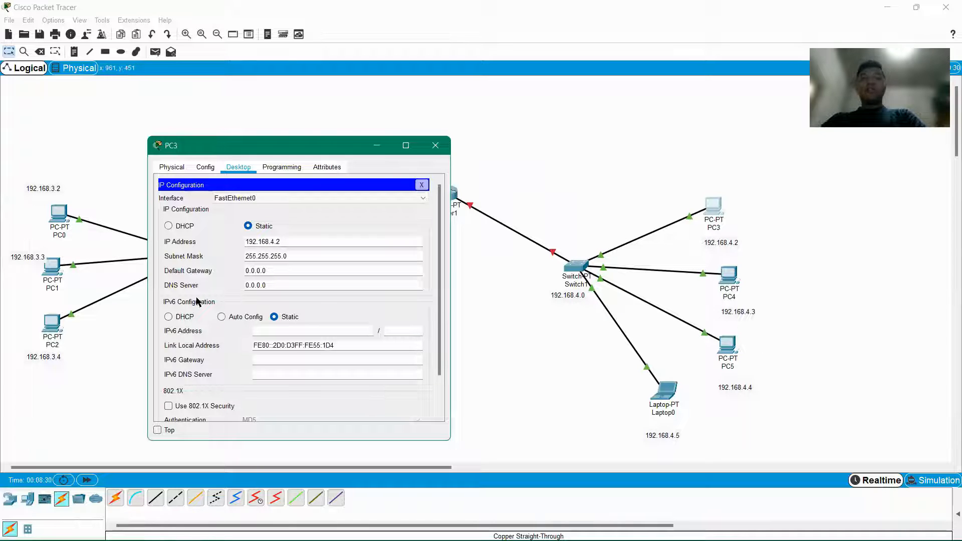
{"action": "triple_click", "coordinate": [284, 273]}
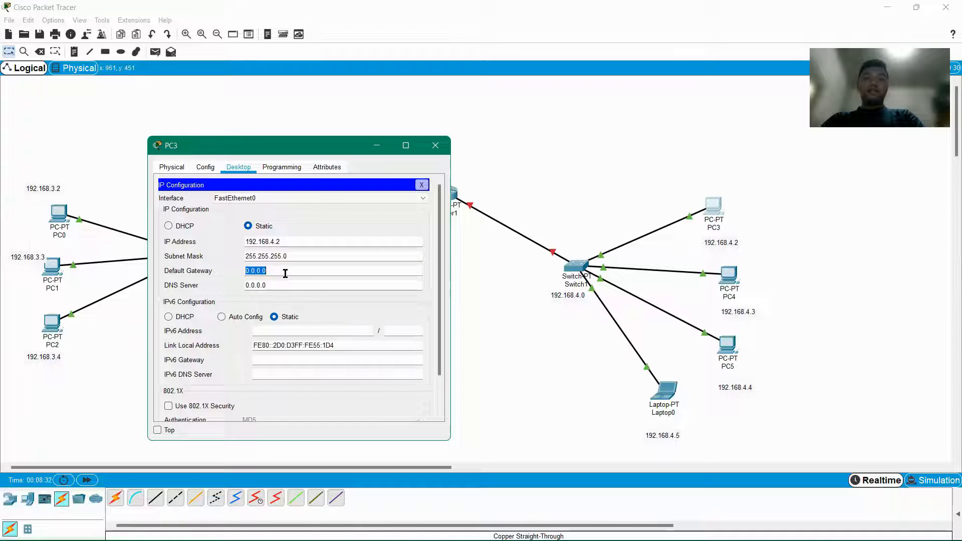
{"action": "type", "text": "192.16"}
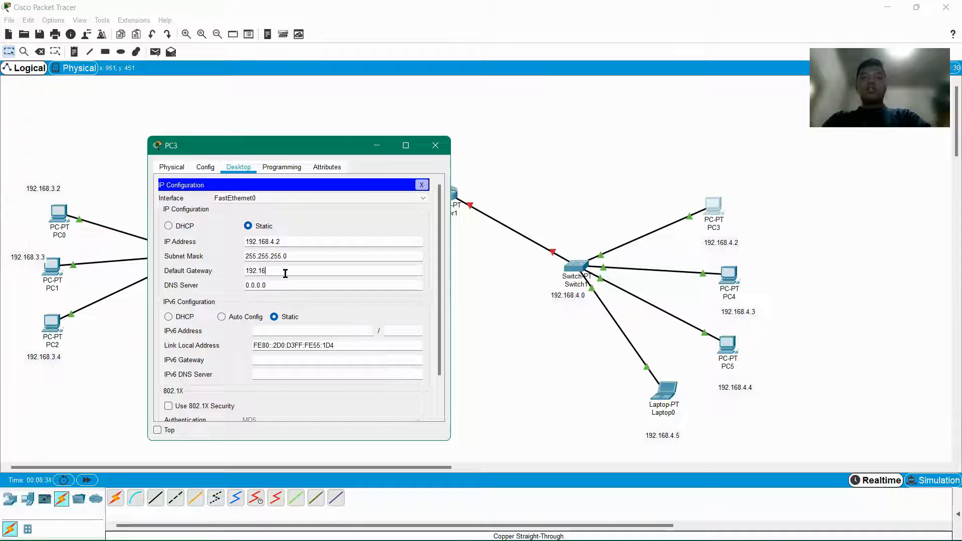
{"action": "type", "text": "8."}
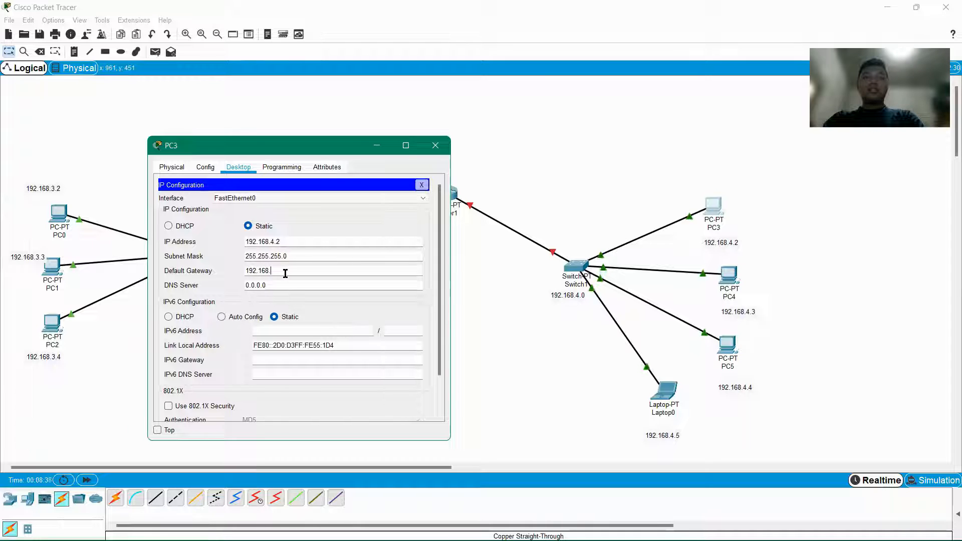
{"action": "type", "text": "4"}
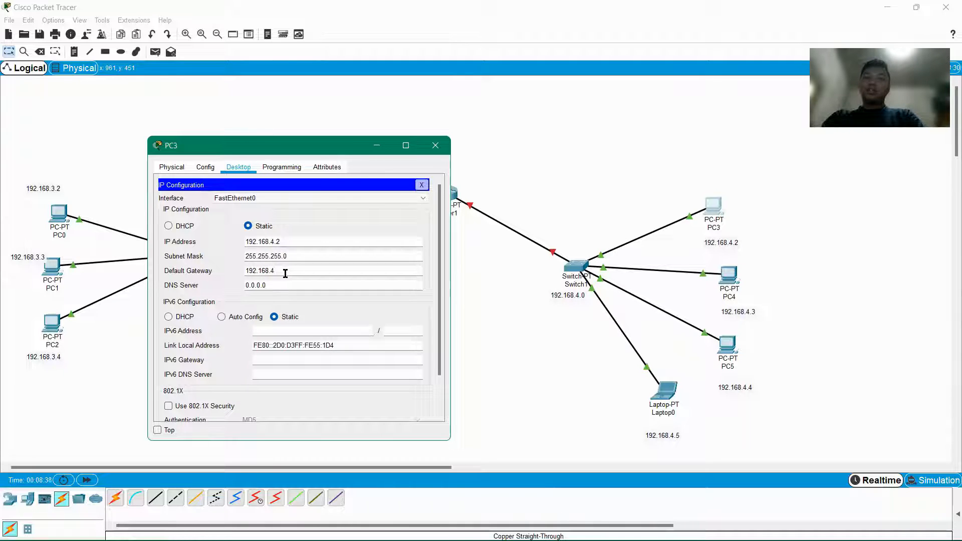
{"action": "type", "text": ".1"}
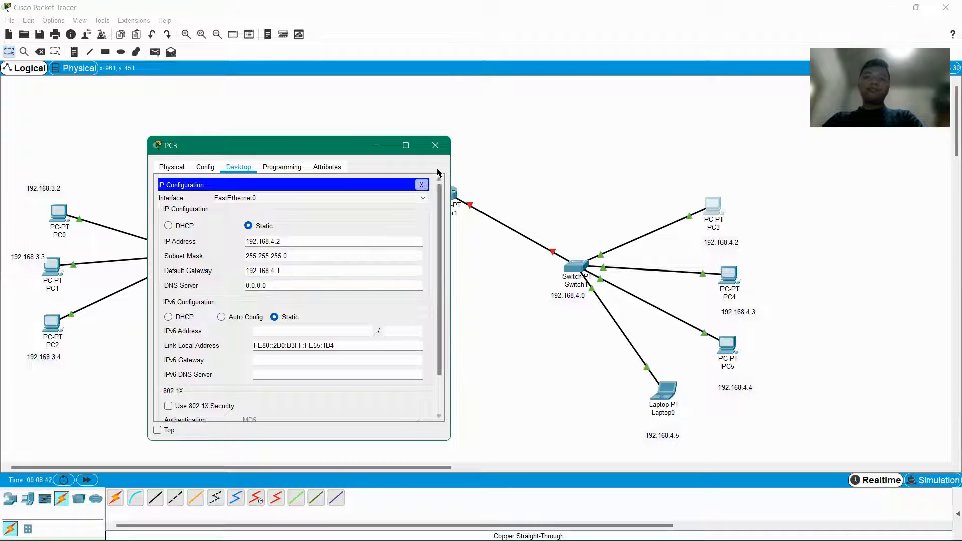
{"action": "left_click", "coordinate": [436, 146]}
Assign PC4 the static IP address 192.168.4.3 with subnet mask 255.255.255.0 in its IP configuration.
{"action": "left_click", "coordinate": [729, 275]}
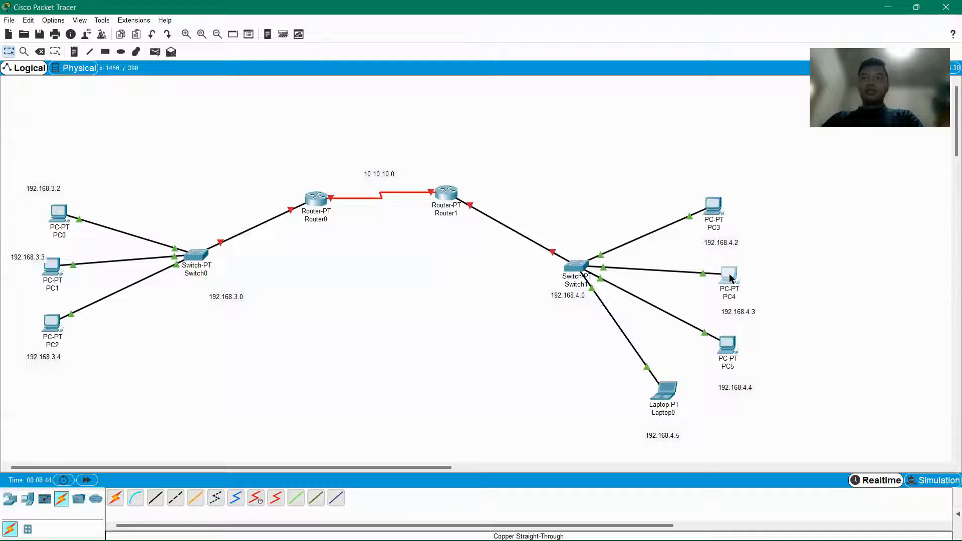
{"action": "left_click_drag", "start_coordinate": [443, 128], "coordinate": [350, 165]}
{"action": "left_click", "coordinate": [327, 176]}
{"action": "left_click", "coordinate": [258, 240]}
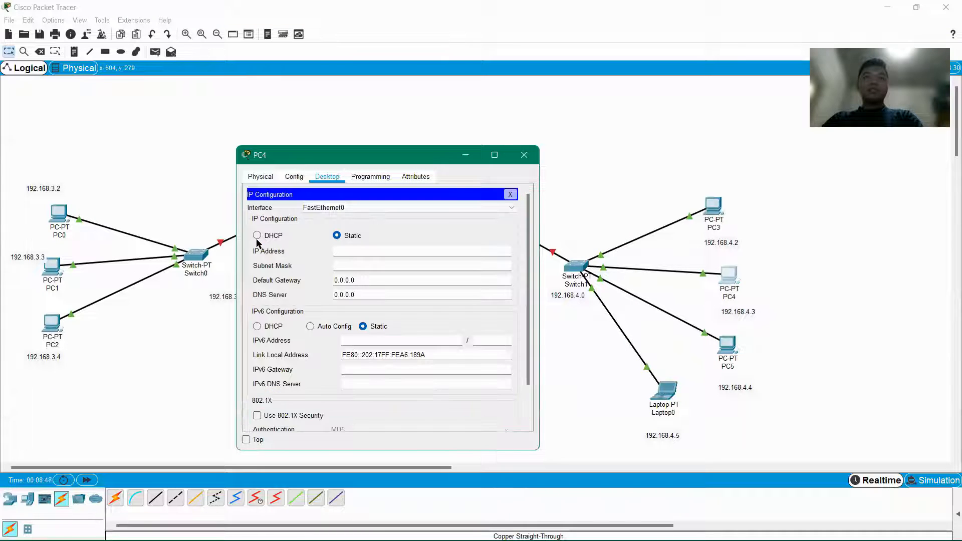
{"action": "left_click", "coordinate": [353, 253]}
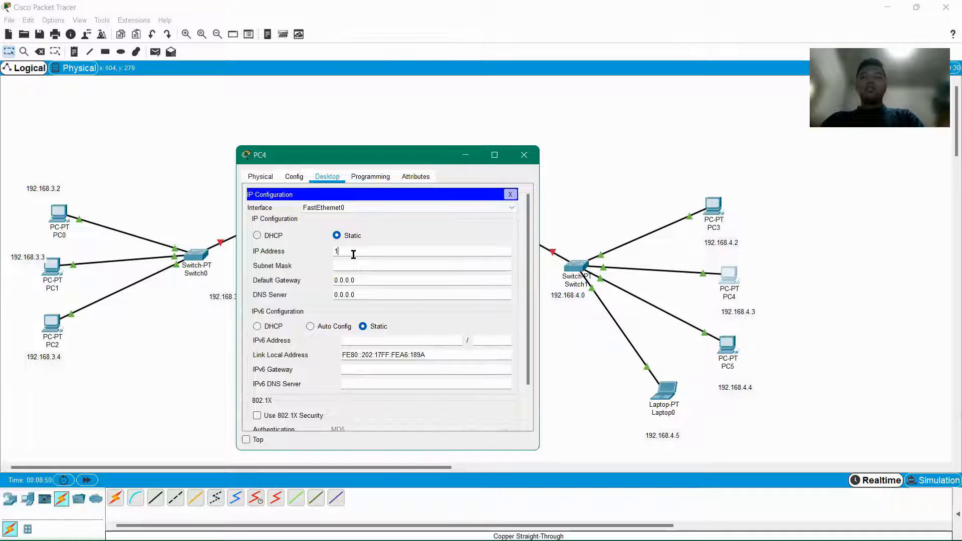
{"action": "type", "text": "192.1"}
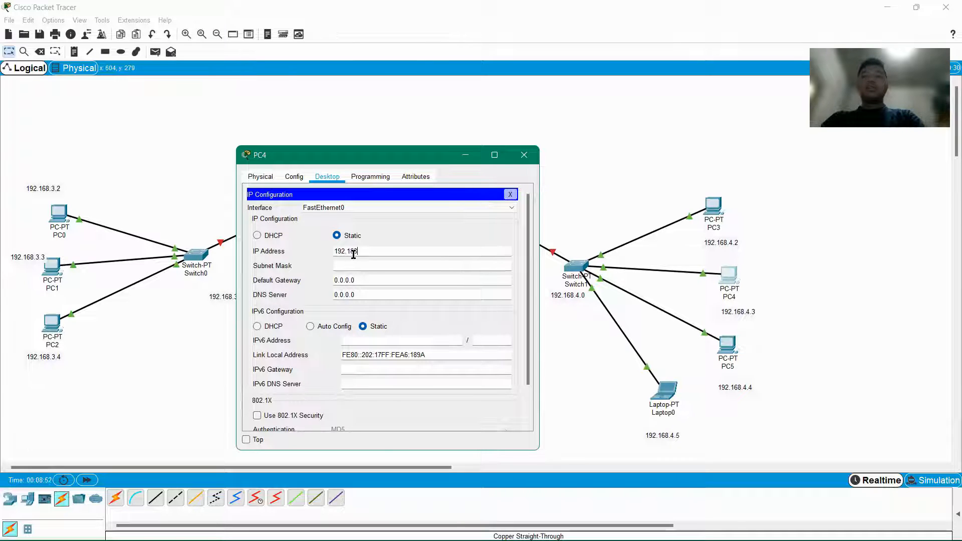
{"action": "type", "text": "68.4.3"}
{"action": "key", "text": "Tab"}
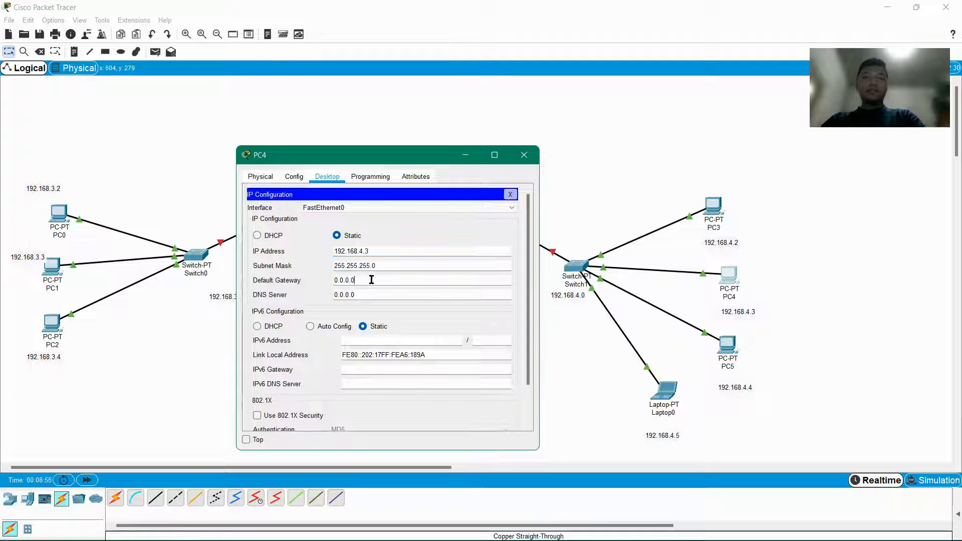
Set PC4's default gateway to 192.168.4.1 and close its device window.
{"action": "key", "text": "Tab"}
{"action": "type", "text": "192"}
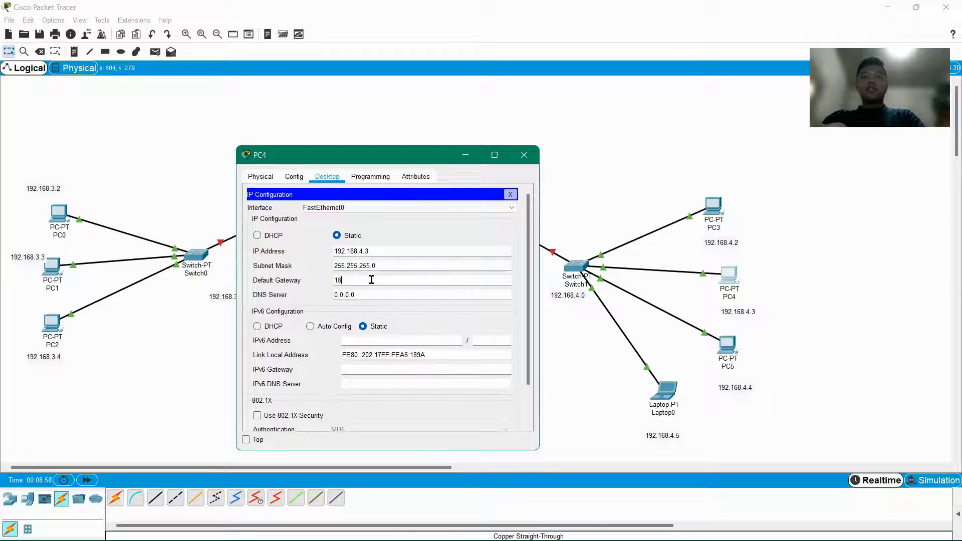
{"action": "type", "text": ".168.3"}
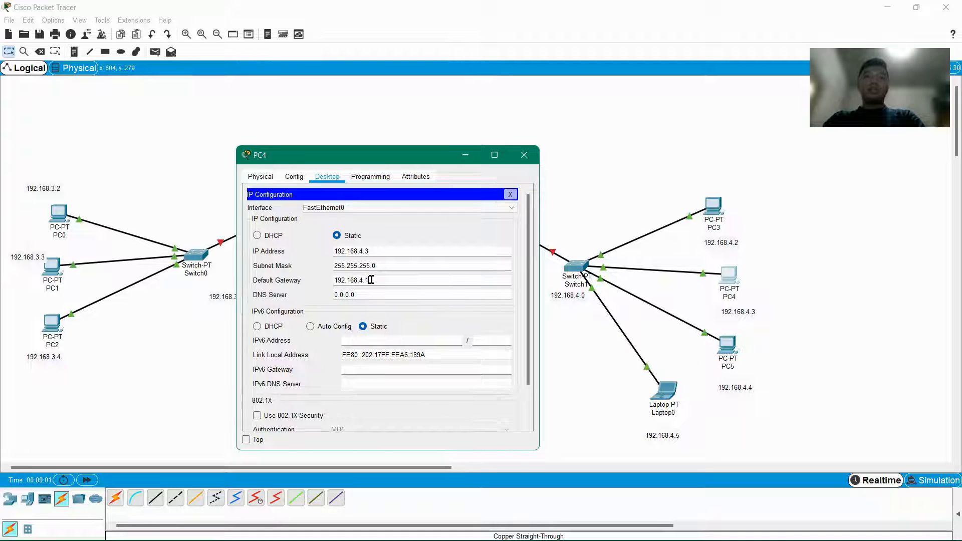
{"action": "left_click", "coordinate": [524, 155]}
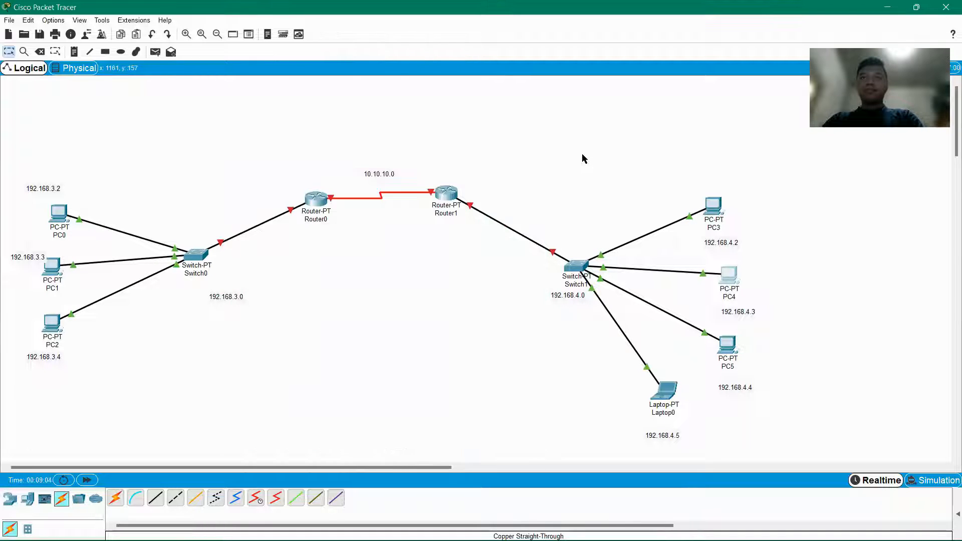
Assign PC5 the static IP address 192.168.4.4 with subnet mask 255.255.255.0 in its IP configuration.
{"action": "left_click", "coordinate": [730, 349]}
{"action": "left_click", "coordinate": [426, 142]}
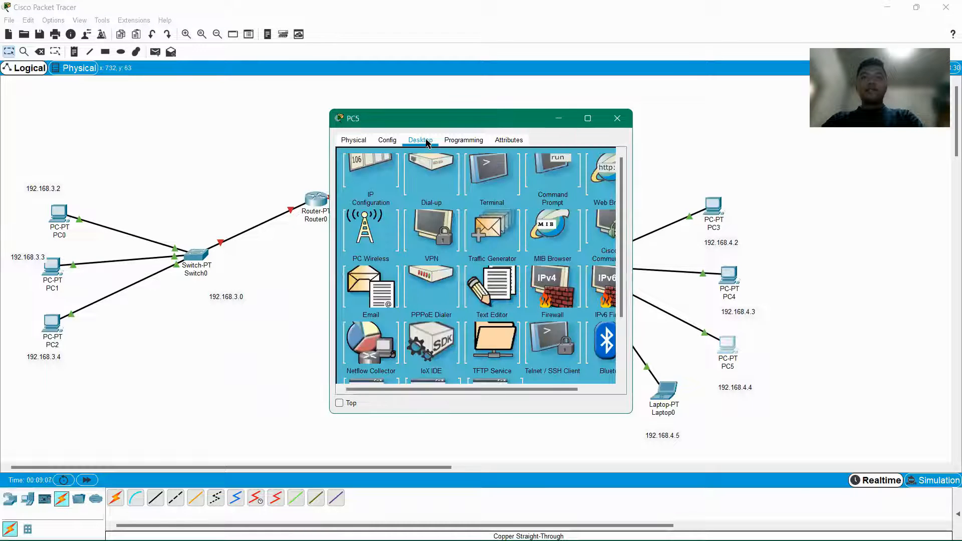
{"action": "left_click", "coordinate": [373, 187]}
{"action": "left_click_drag", "start_coordinate": [517, 123], "coordinate": [312, 151]}
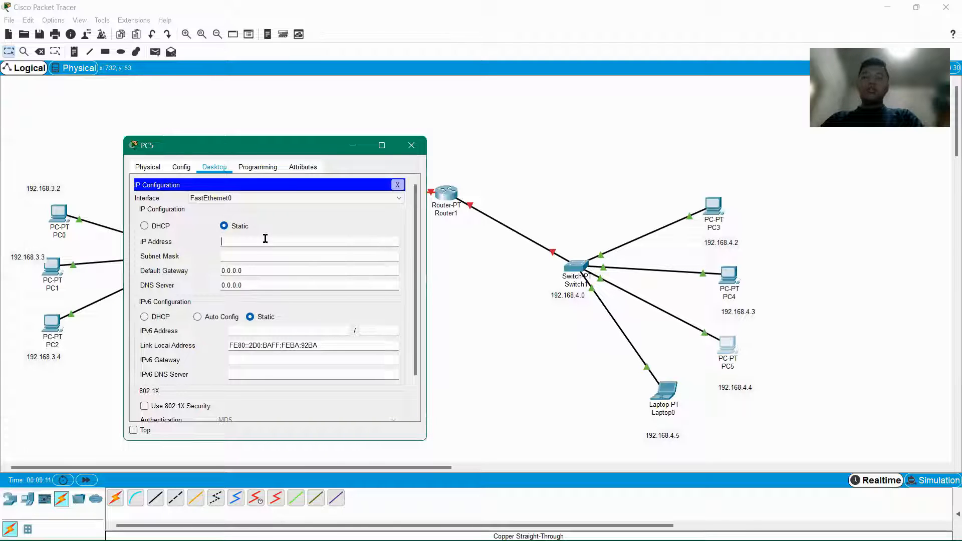
{"action": "type", "text": "192."}
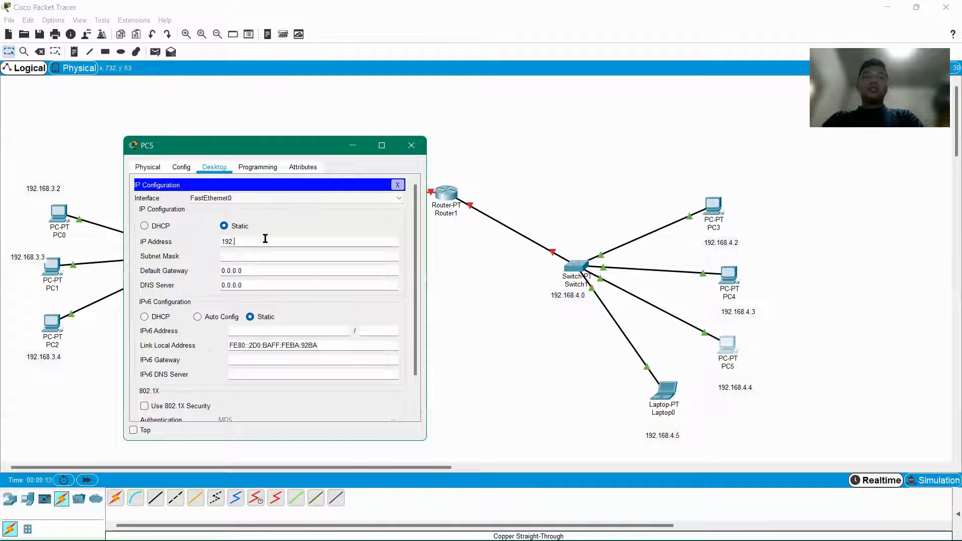
{"action": "type", "text": "168.4.4"}
Set PC5's default gateway to 192.168.4.1 and close its device window.
{"action": "double_click", "coordinate": [263, 274]}
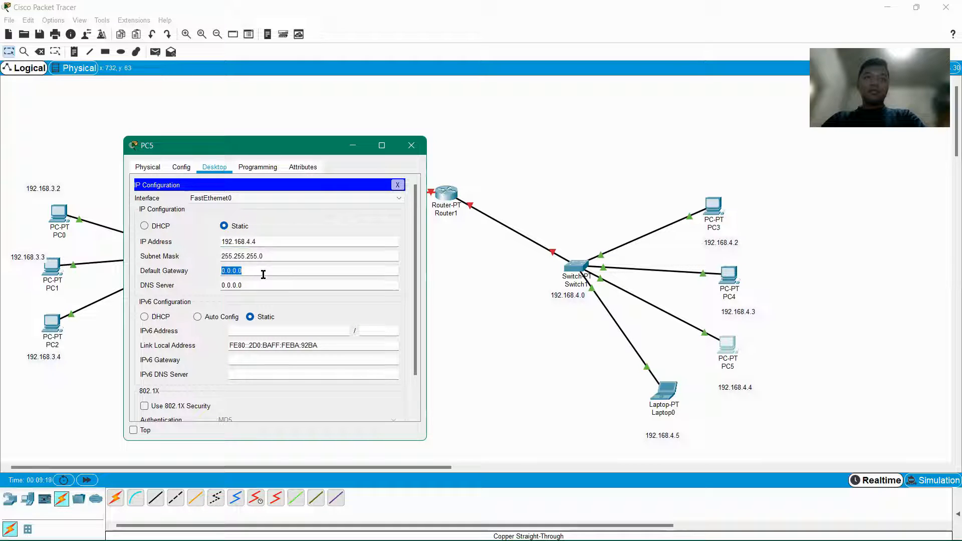
{"action": "key", "text": "BackSpace"}
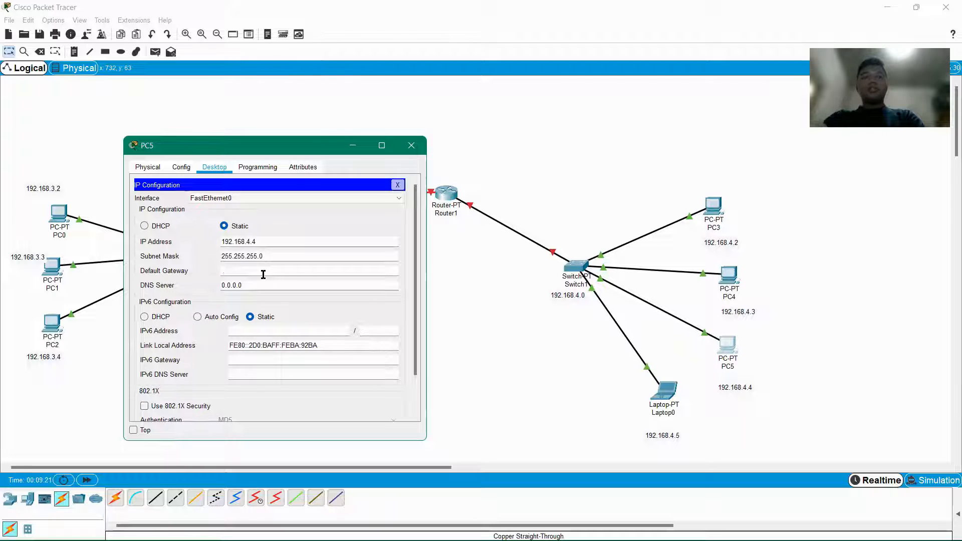
{"action": "type", "text": "192.168"}
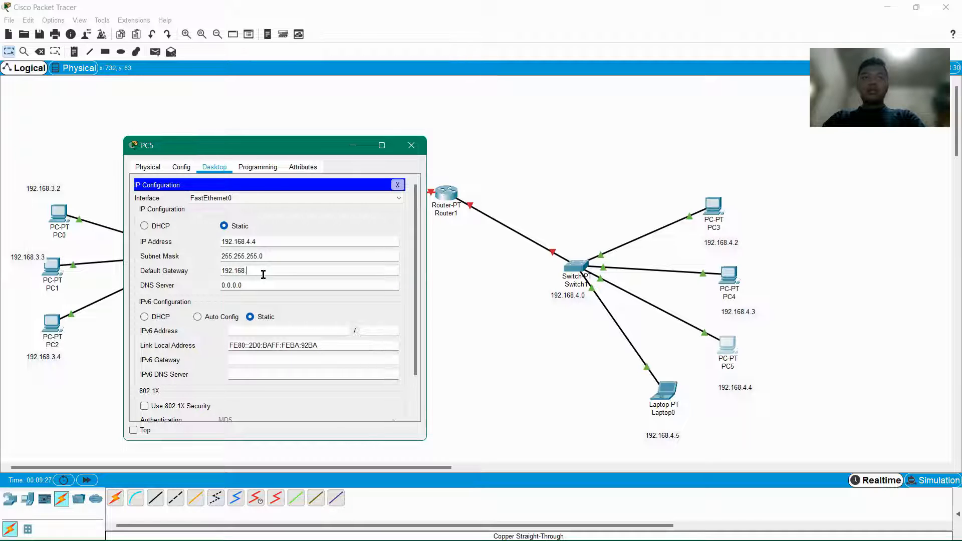
{"action": "type", "text": ".4.1"}
{"action": "left_click", "coordinate": [423, 143]}
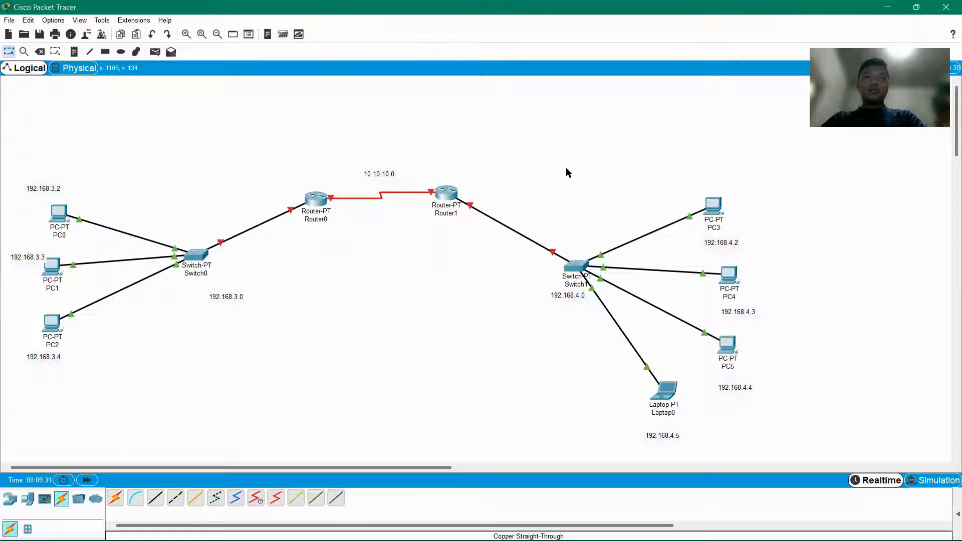
Assign Laptop0 the static IP address 192.168.4.5 with subnet mask 255.255.255.0 in its IP configuration.
{"action": "left_click", "coordinate": [675, 395]}
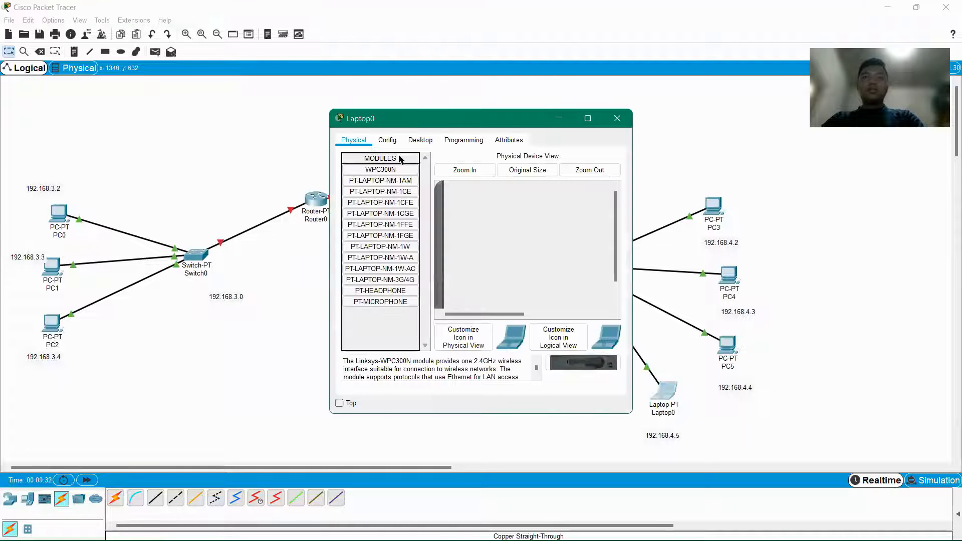
{"action": "left_click", "coordinate": [419, 141]}
{"action": "left_click_drag", "start_coordinate": [471, 130], "coordinate": [352, 150]}
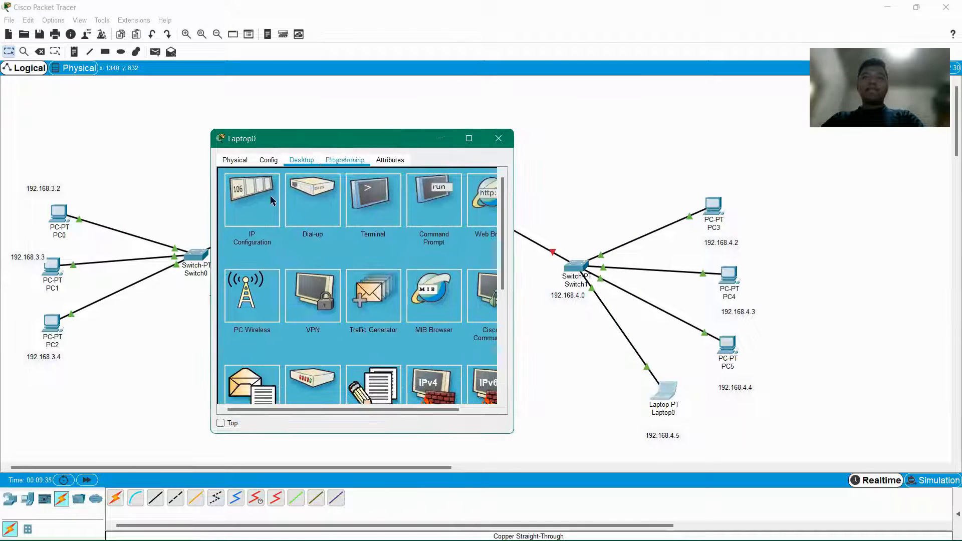
{"action": "left_click", "coordinate": [270, 194]}
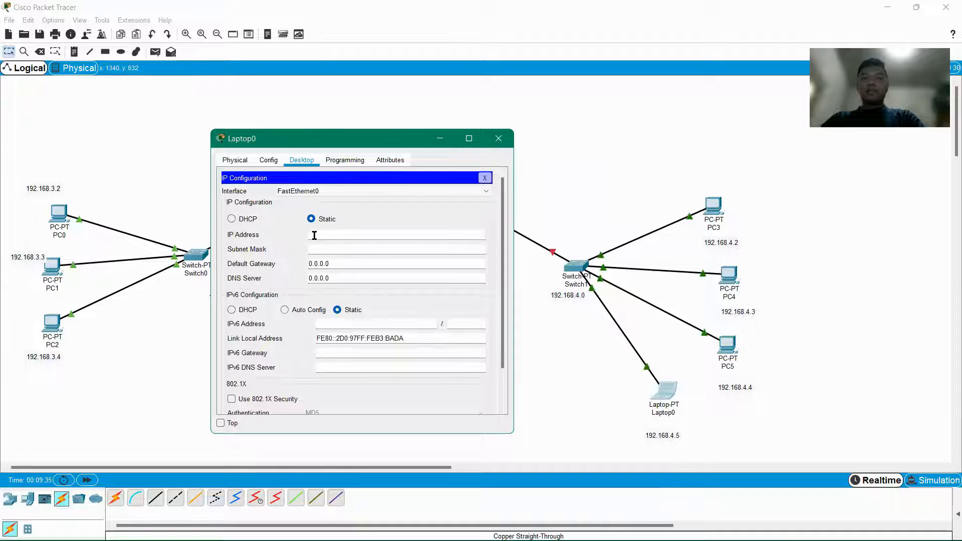
{"action": "type", "text": "192"}
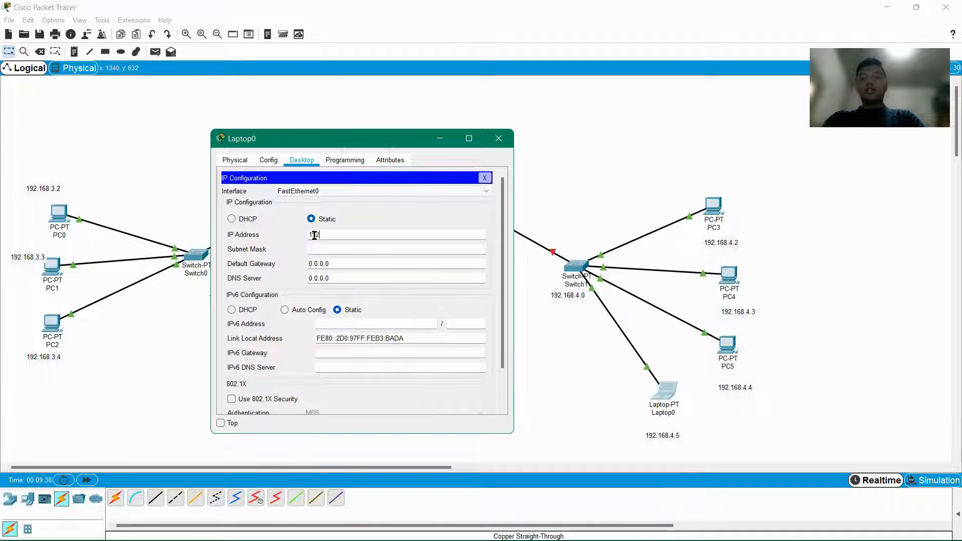
{"action": "type", "text": ".168.4"}
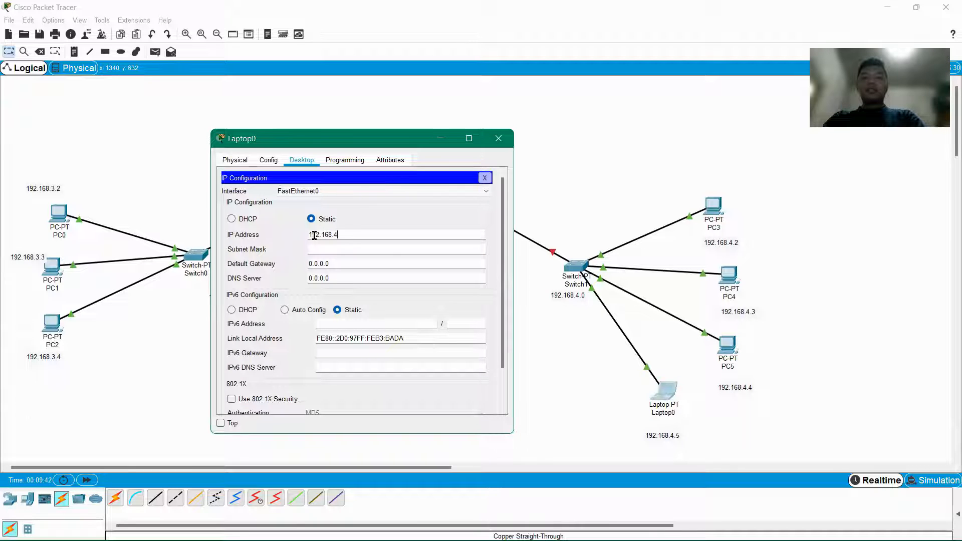
{"action": "type", "text": "."}
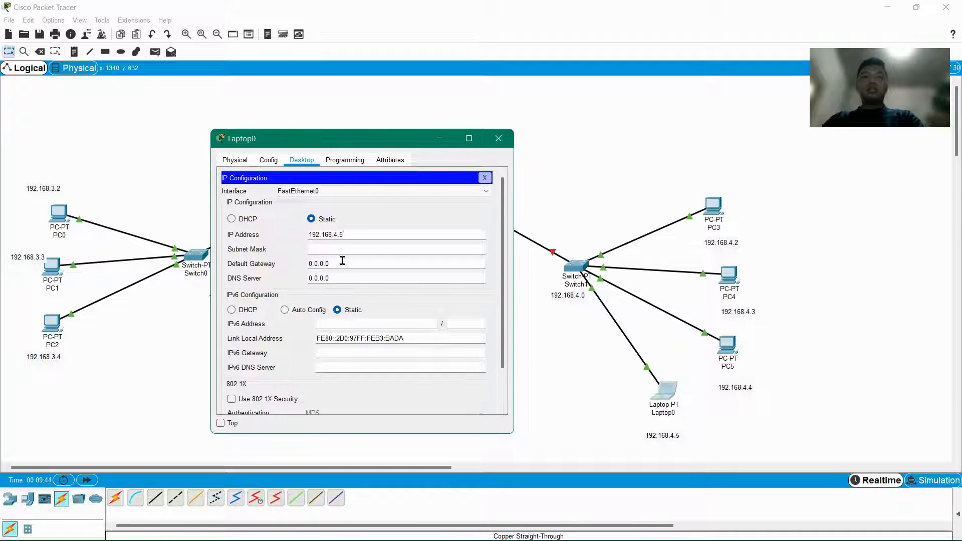
{"action": "type", "text": "5"}
{"action": "key", "text": "Tab"}
Set Laptop0's default gateway to 192.168.4.1 and close its device window.
{"action": "key", "text": "Tab"}
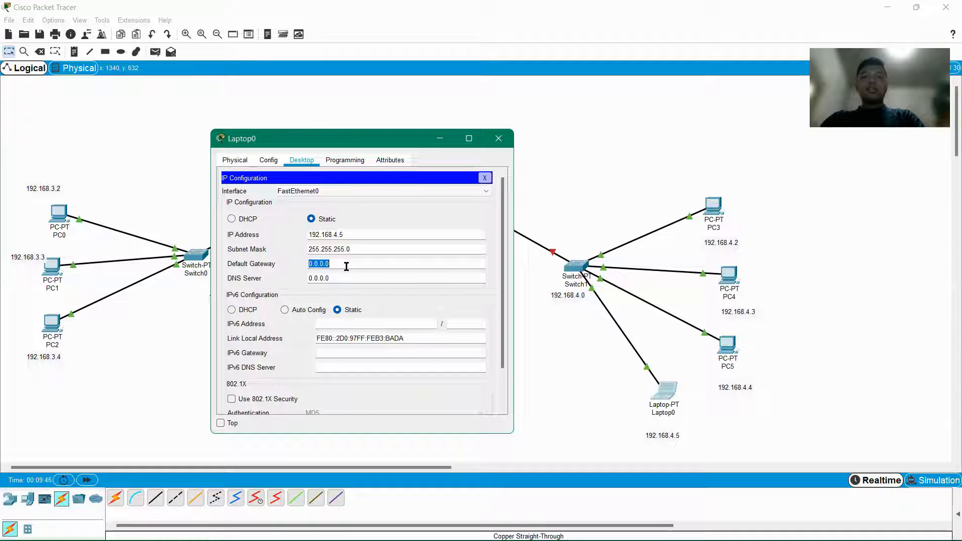
{"action": "type", "text": "192.1"}
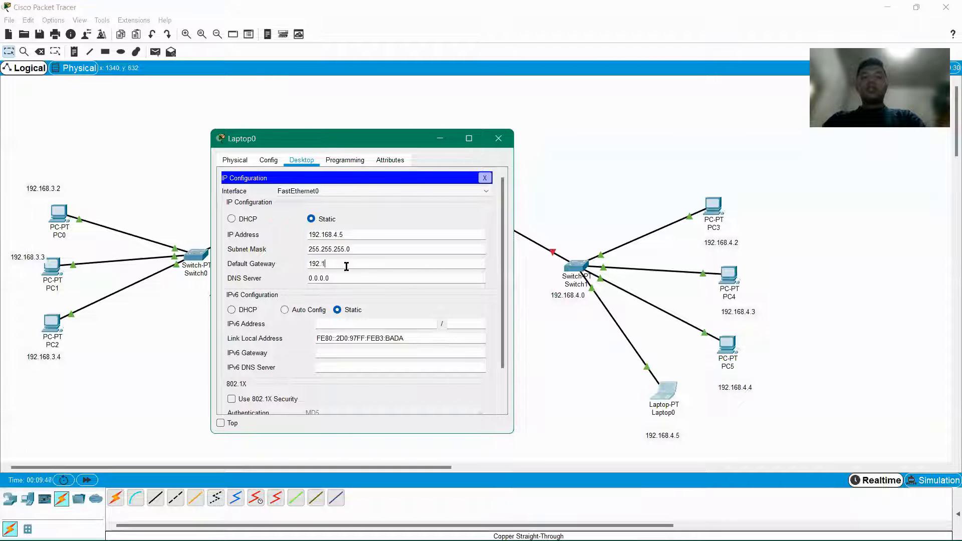
{"action": "type", "text": "68.4.1"}
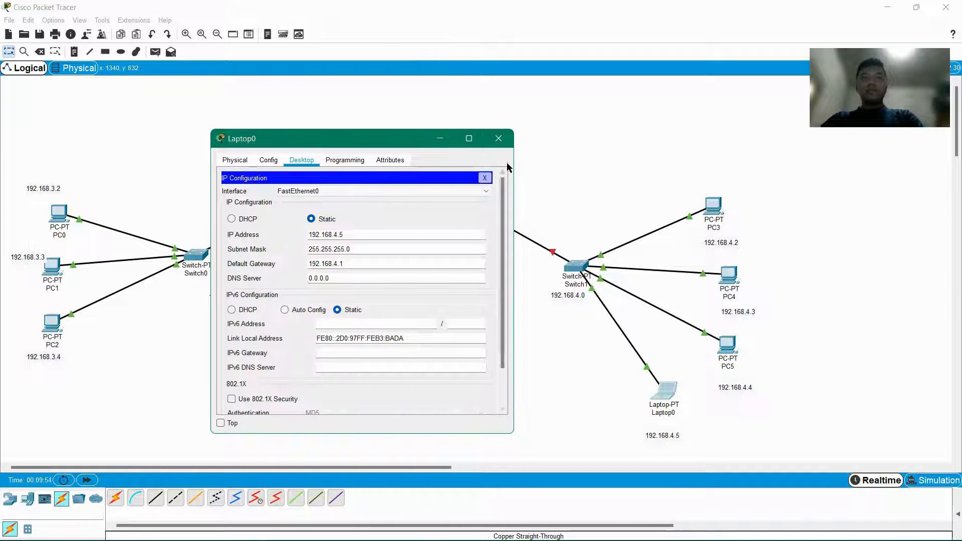
{"action": "left_click", "coordinate": [499, 138]}
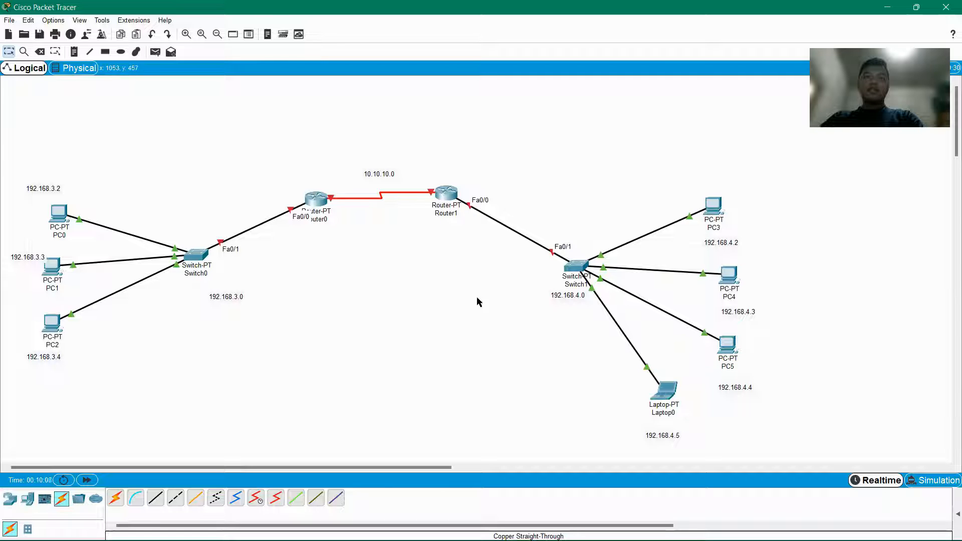
View the FastEthernet0/0 interface settings of Router0 and minimize its window to see the topology.
{"action": "mouse_move", "coordinate": [448, 196]}
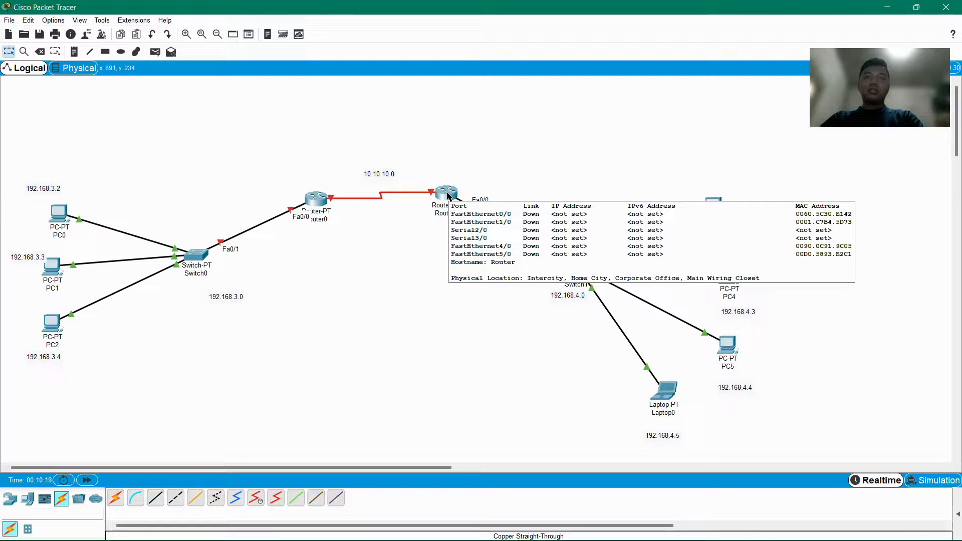
{"action": "left_click", "coordinate": [312, 203]}
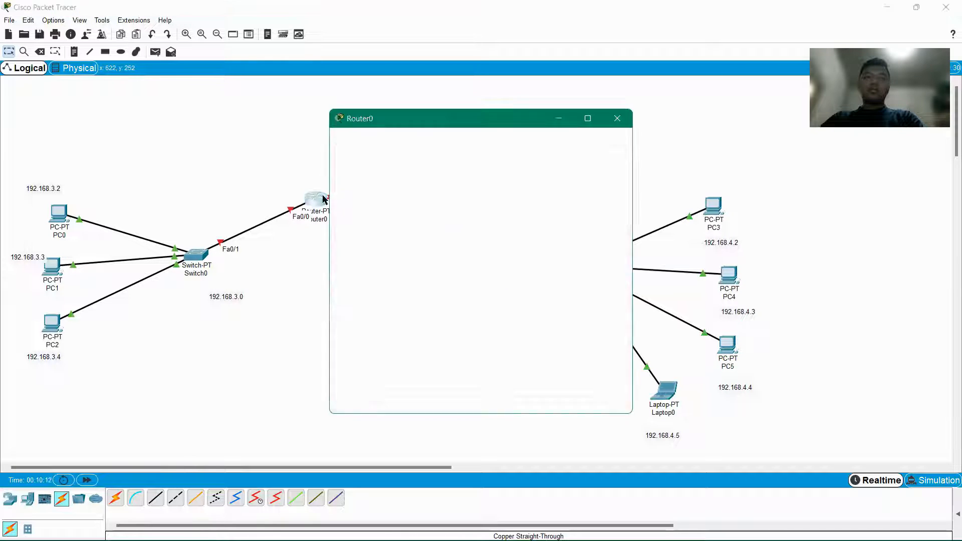
{"action": "left_click_drag", "start_coordinate": [389, 120], "coordinate": [470, 129]}
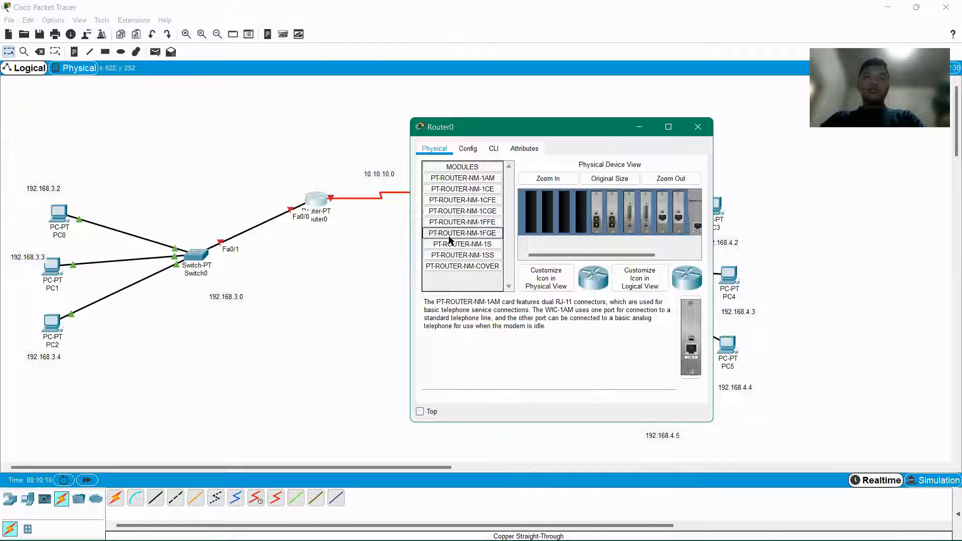
{"action": "left_click", "coordinate": [468, 150]}
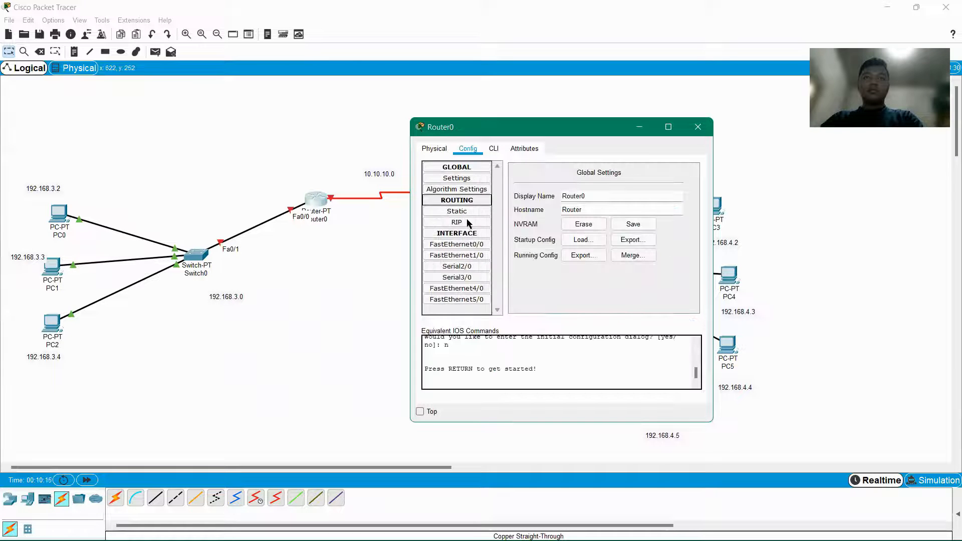
{"action": "left_click", "coordinate": [464, 244]}
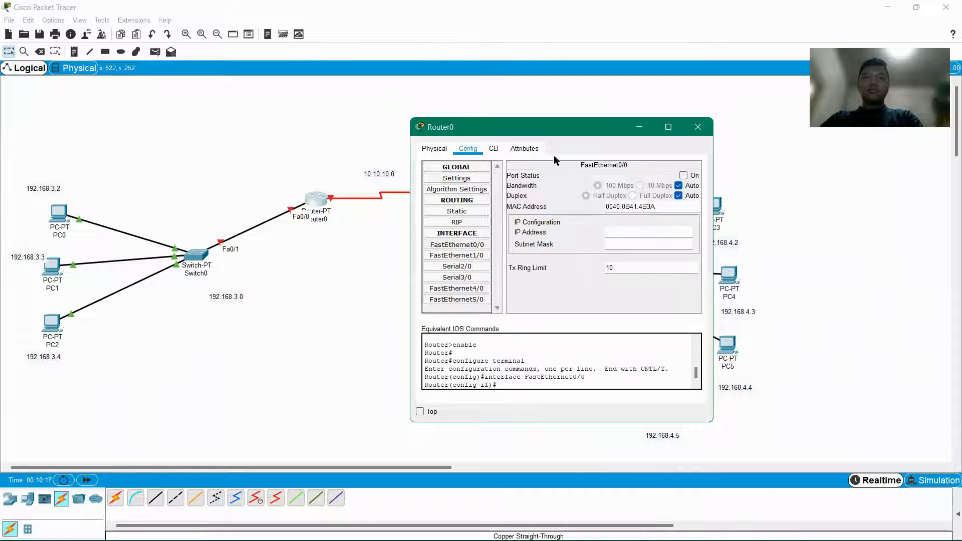
{"action": "left_click", "coordinate": [639, 128]}
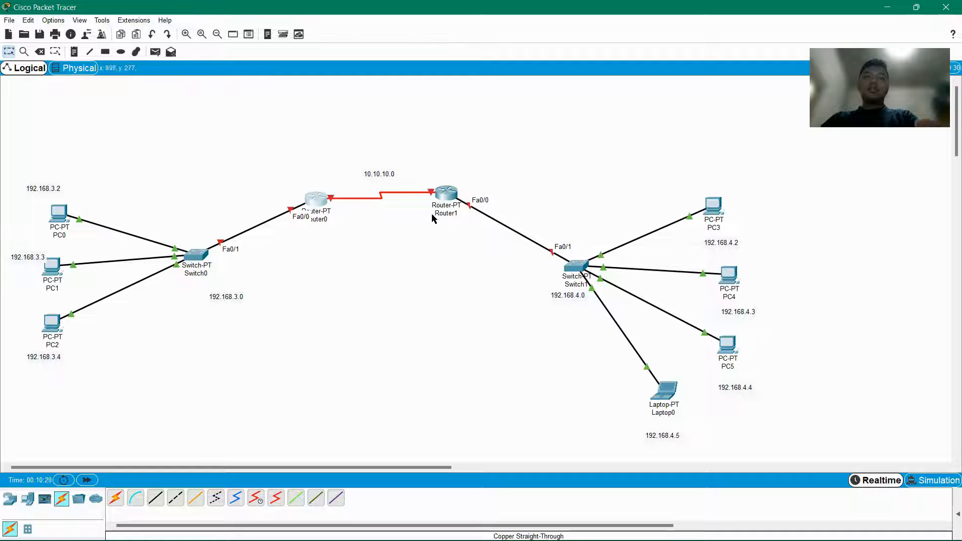
Reopen Router0's configuration and switch on the port status of FastEthernet0/0.
{"action": "left_click", "coordinate": [321, 206]}
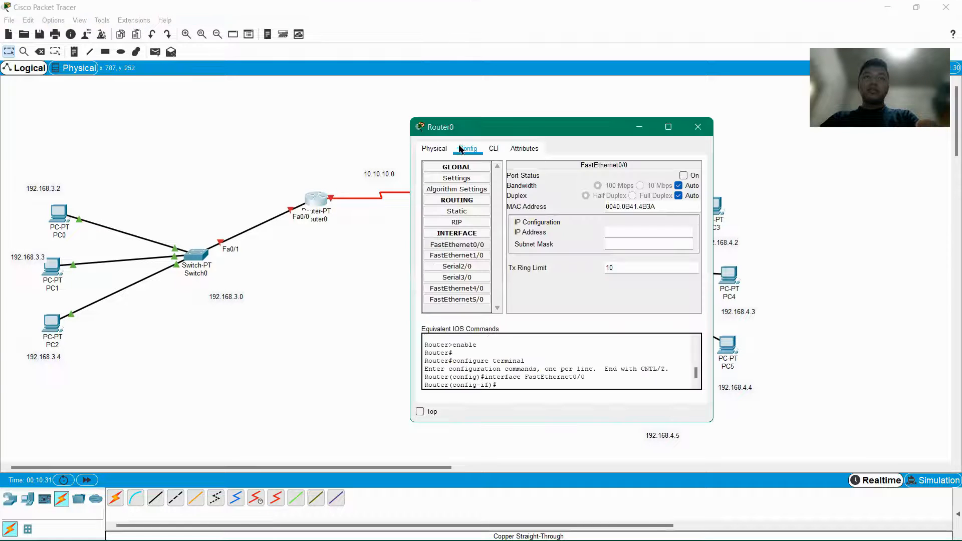
{"action": "left_click_drag", "start_coordinate": [486, 127], "coordinate": [515, 131]}
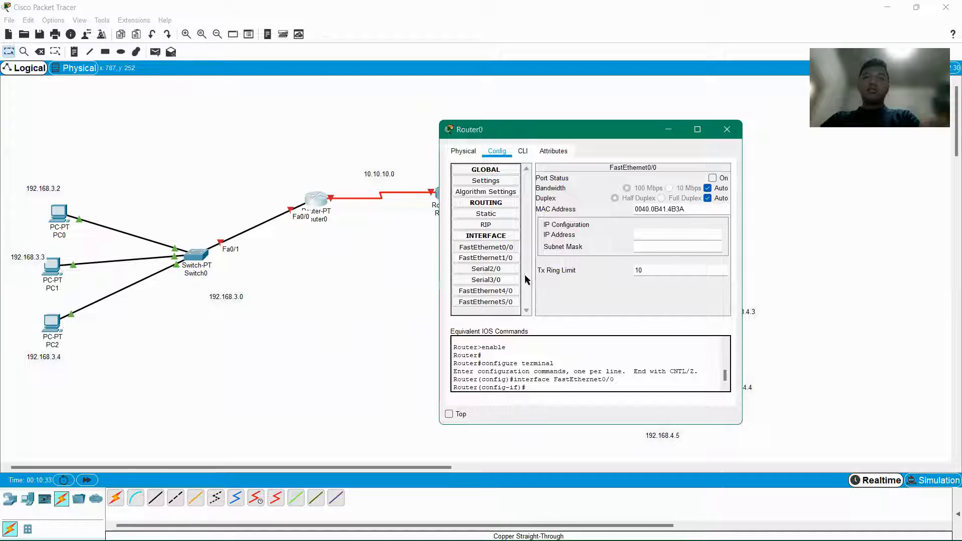
{"action": "double_click", "coordinate": [508, 249]}
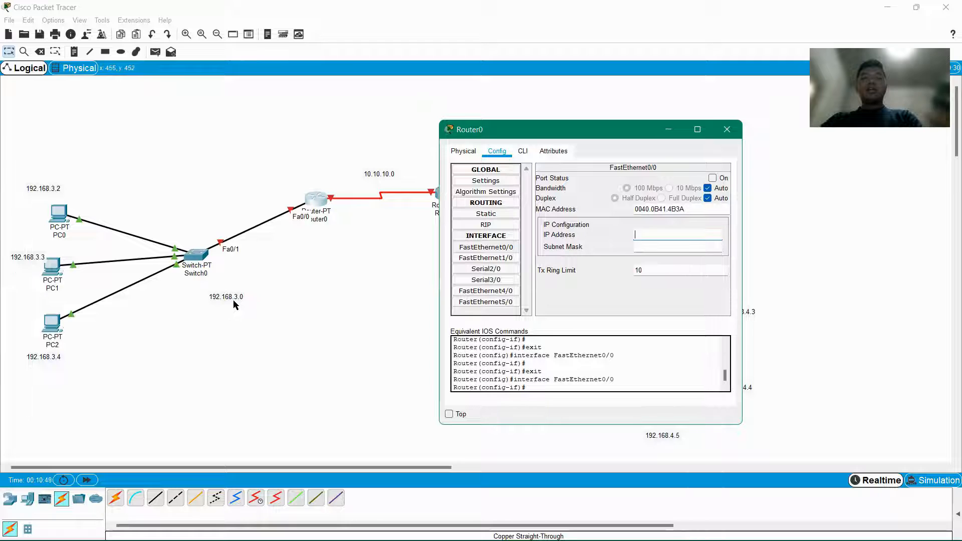
{"action": "left_click", "coordinate": [666, 158]}
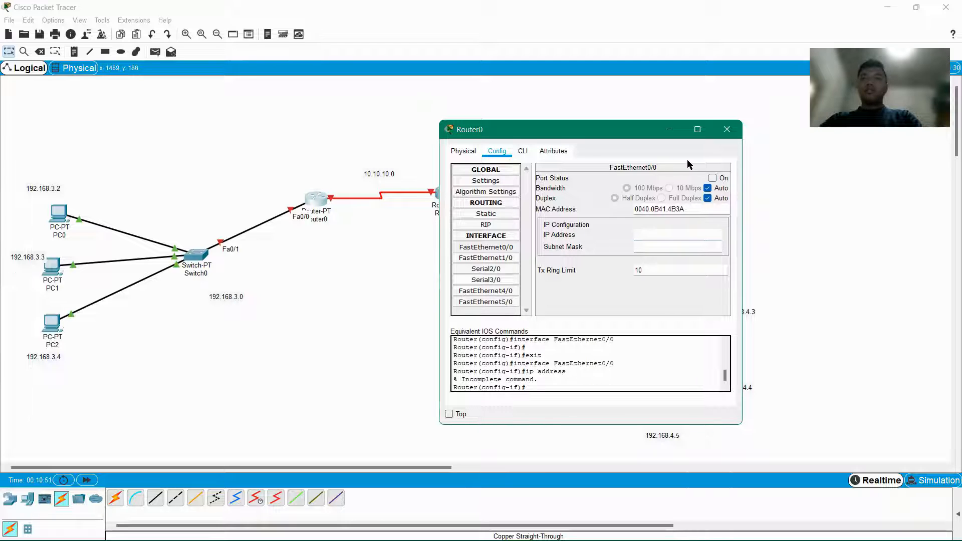
{"action": "left_click", "coordinate": [713, 178]}
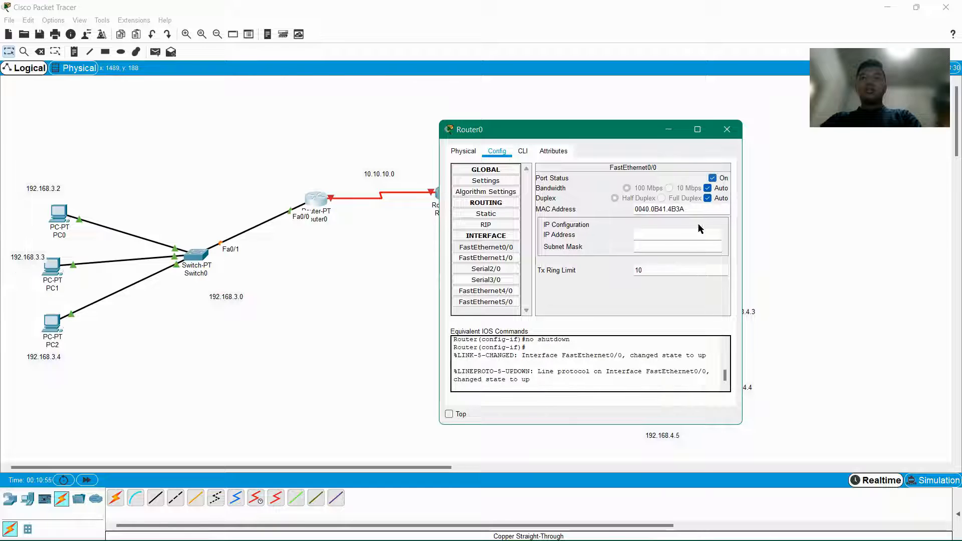
Give Router0's FastEthernet0/0 the IP address 192.168.3.1 with subnet mask 255.255.255.0, and close the router window.
{"action": "left_click", "coordinate": [659, 233]}
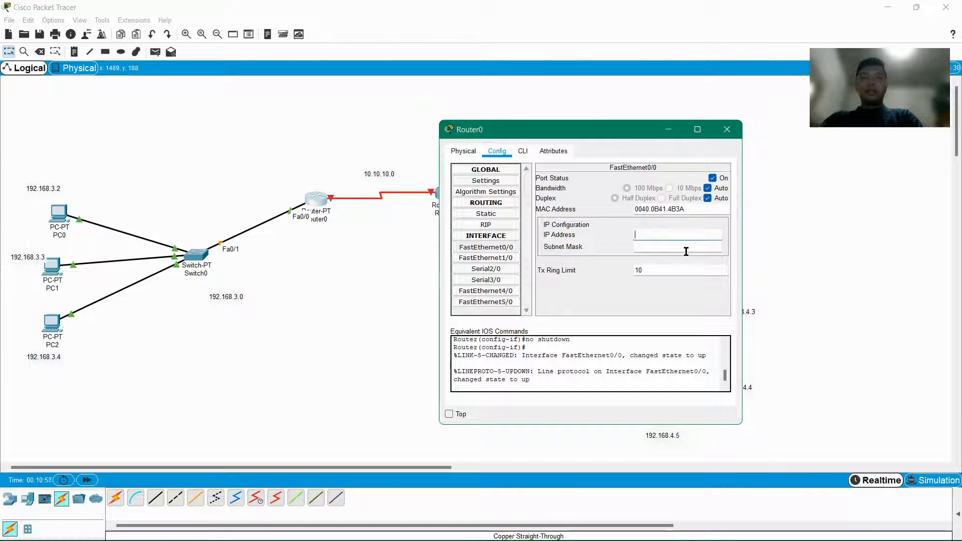
{"action": "type", "text": "192"}
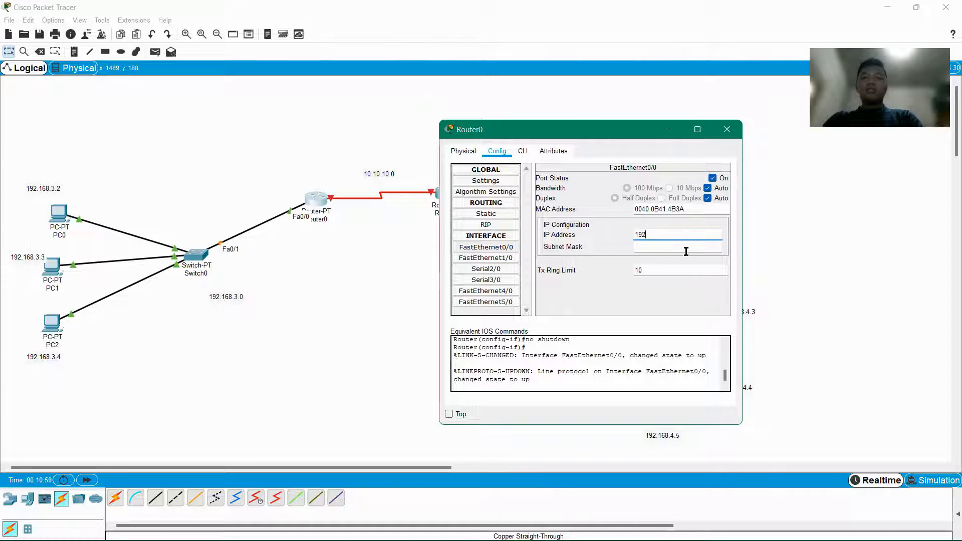
{"action": "type", "text": ".168.3.1"}
{"action": "left_click", "coordinate": [686, 248]}
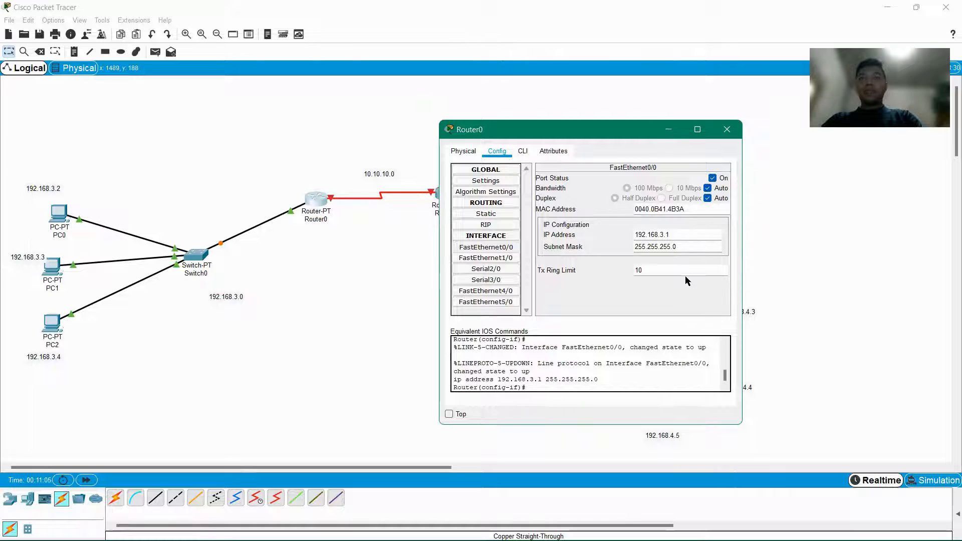
{"action": "left_click", "coordinate": [727, 129]}
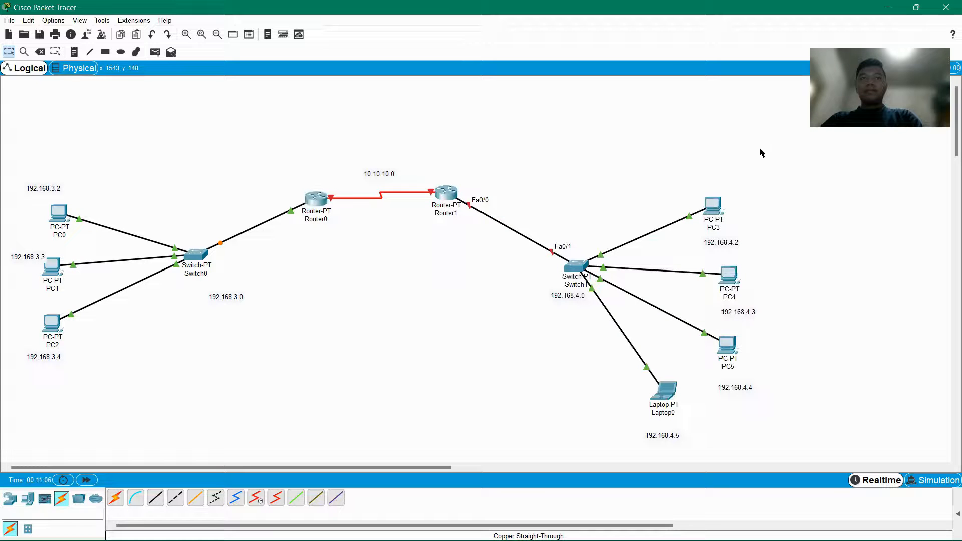
Open Router1's window and check on the topology which of its interfaces connects to Switch1.
{"action": "left_click", "coordinate": [444, 192]}
{"action": "left_click_drag", "start_coordinate": [497, 122], "coordinate": [209, 148]}
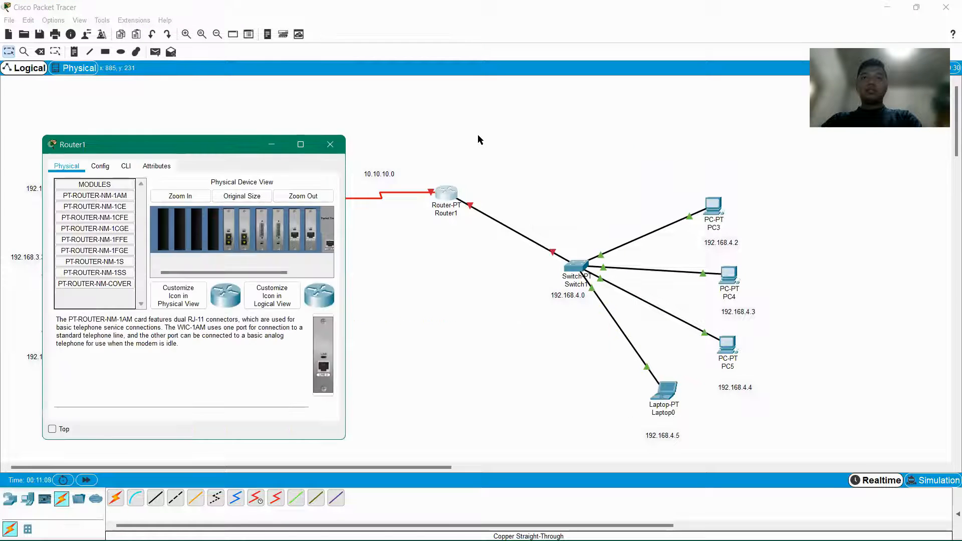
{"action": "left_click", "coordinate": [479, 138]}
{"action": "mouse_move", "coordinate": [471, 206]}
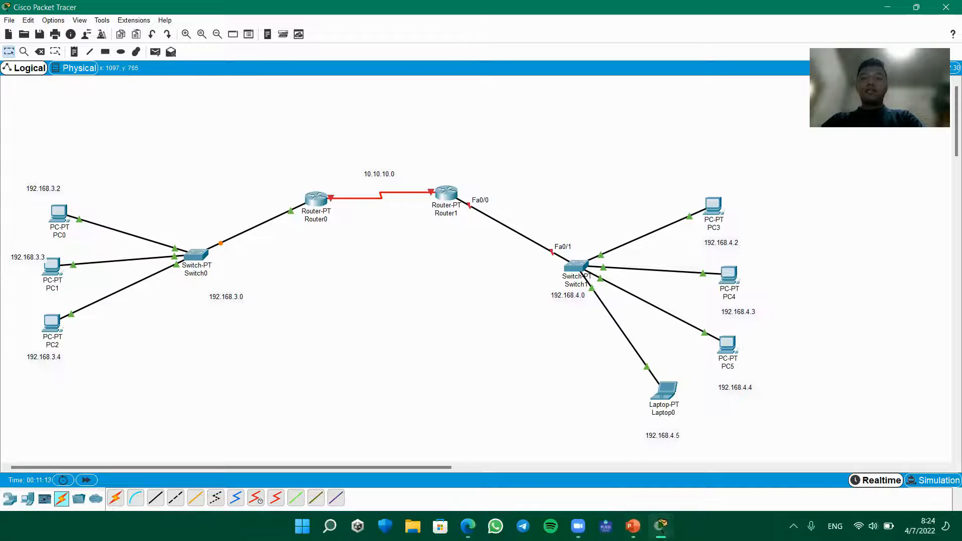
{"action": "mouse_move", "coordinate": [661, 526]}
{"action": "left_click", "coordinate": [708, 482]}
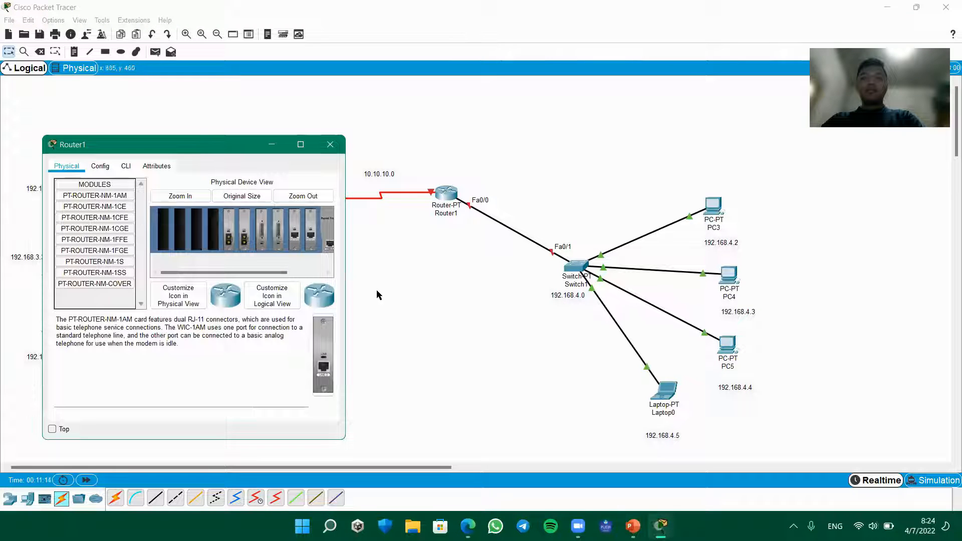
Open Router1's FastEthernet0/0 interface configuration and switch on its port status.
{"action": "left_click", "coordinate": [100, 166]}
{"action": "left_click_drag", "start_coordinate": [146, 134], "coordinate": [146, 75]}
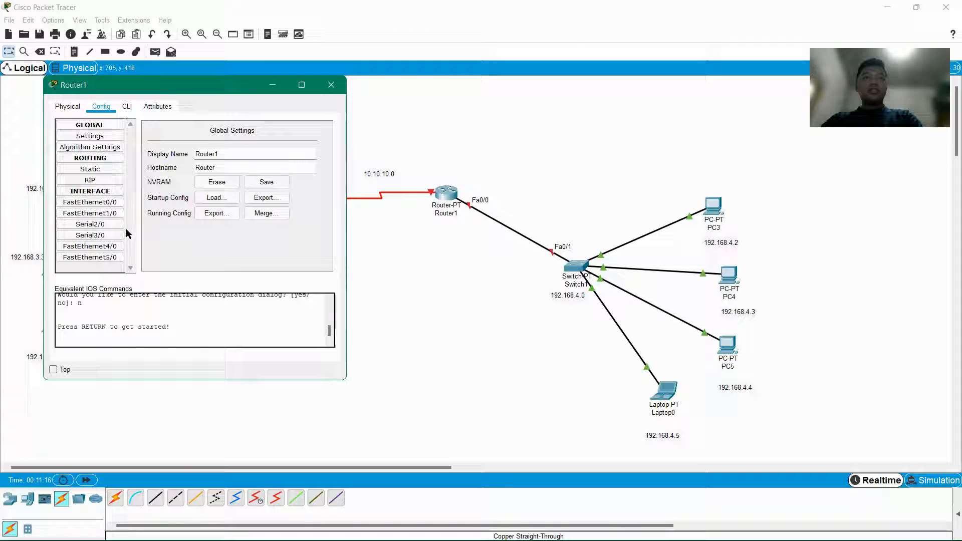
{"action": "left_click", "coordinate": [102, 203]}
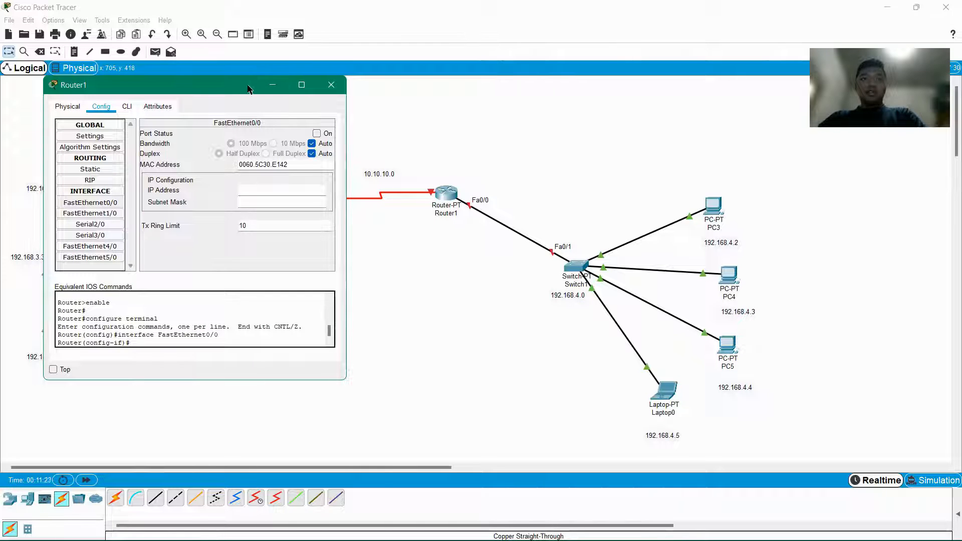
{"action": "left_click_drag", "start_coordinate": [248, 86], "coordinate": [231, 105]}
{"action": "left_click", "coordinate": [300, 153]}
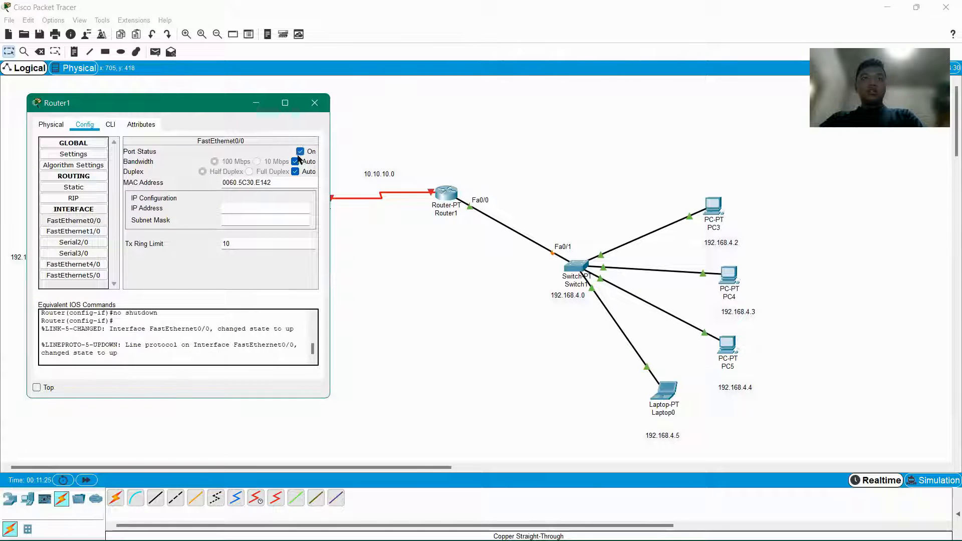
Give Router1's FastEthernet0/0 the IP address 192.168.4.1 with subnet mask 255.255.255.0, and close the router window.
{"action": "left_click", "coordinate": [226, 208]}
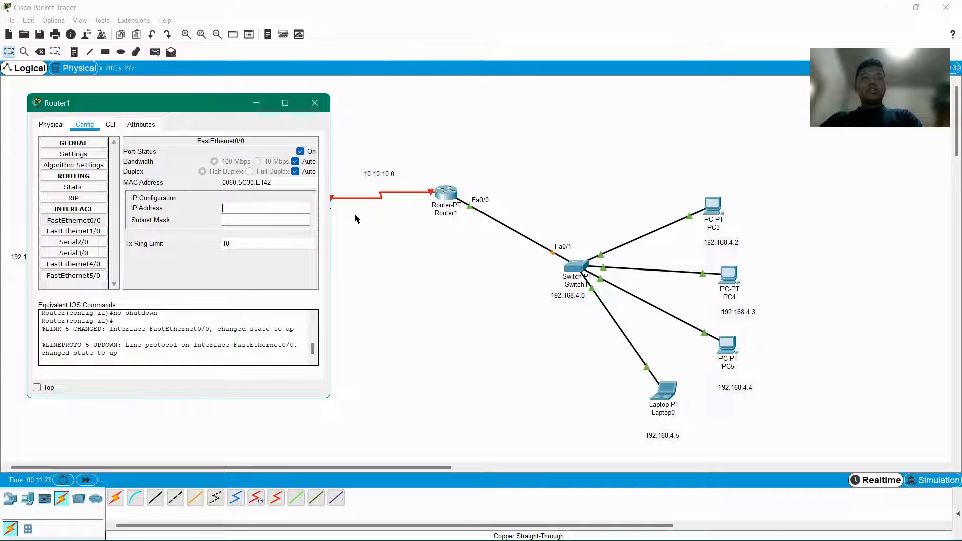
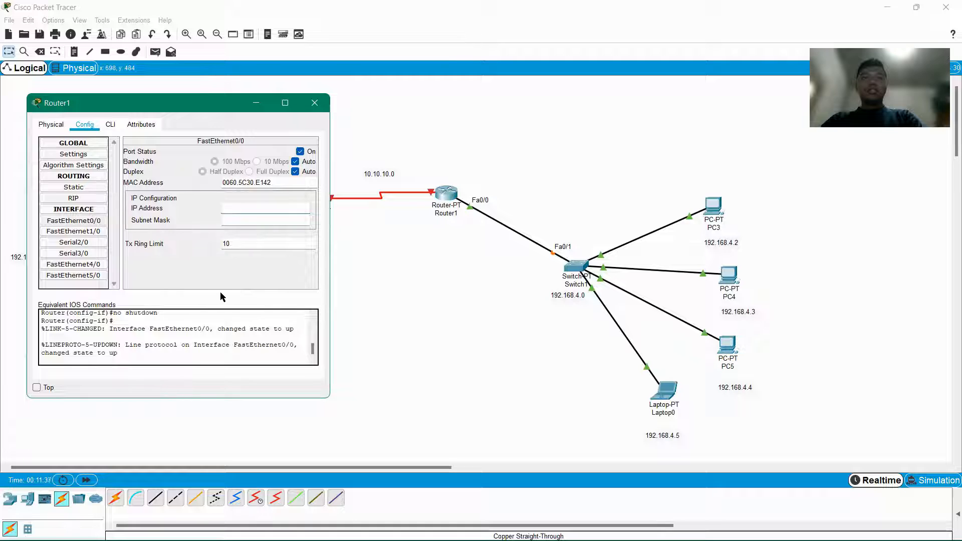
{"action": "type", "text": "19"}
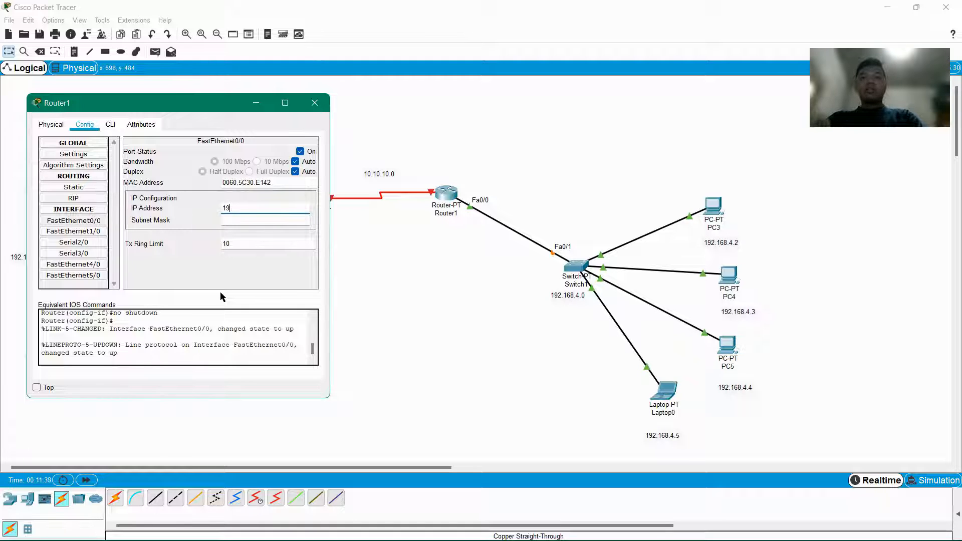
{"action": "type", "text": "2.168"}
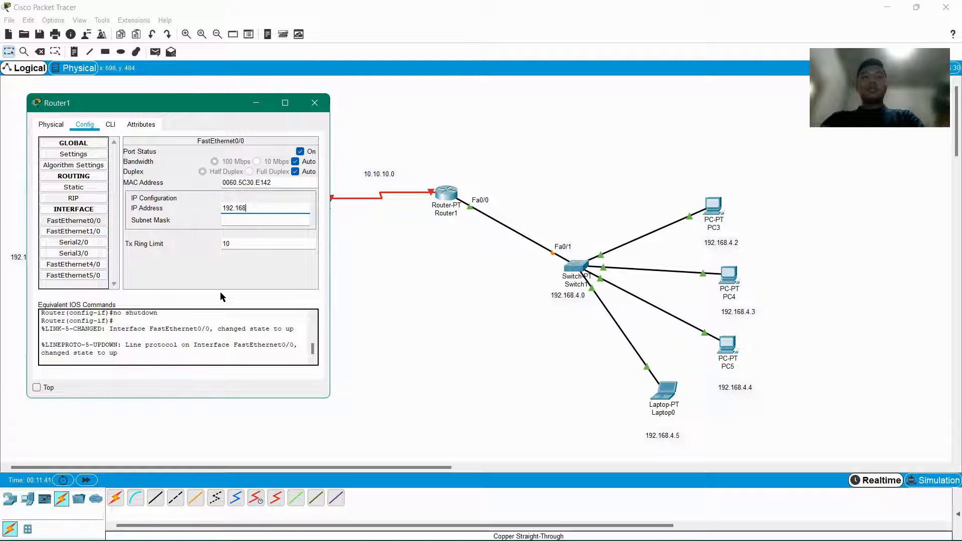
{"action": "type", "text": ".4.1"}
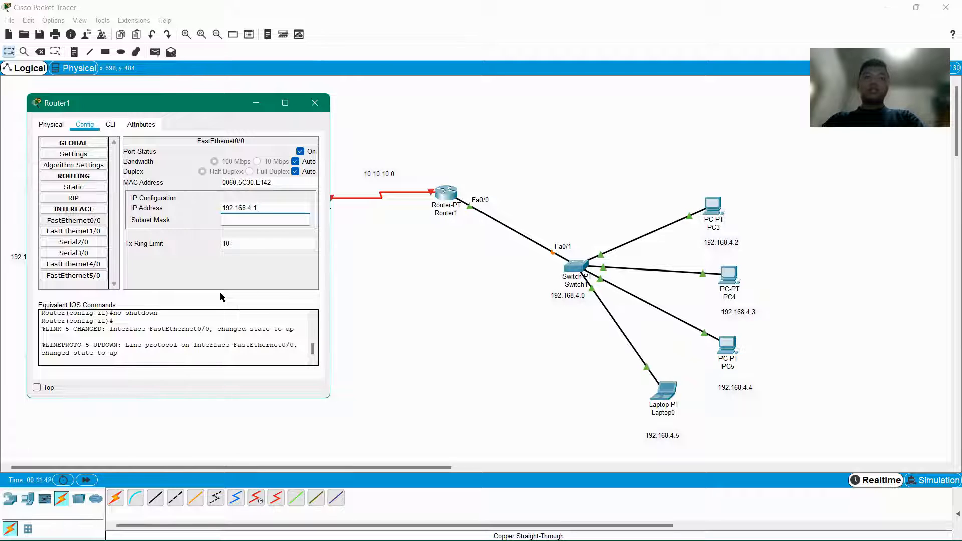
{"action": "key", "text": "Return"}
{"action": "left_click", "coordinate": [314, 103]}
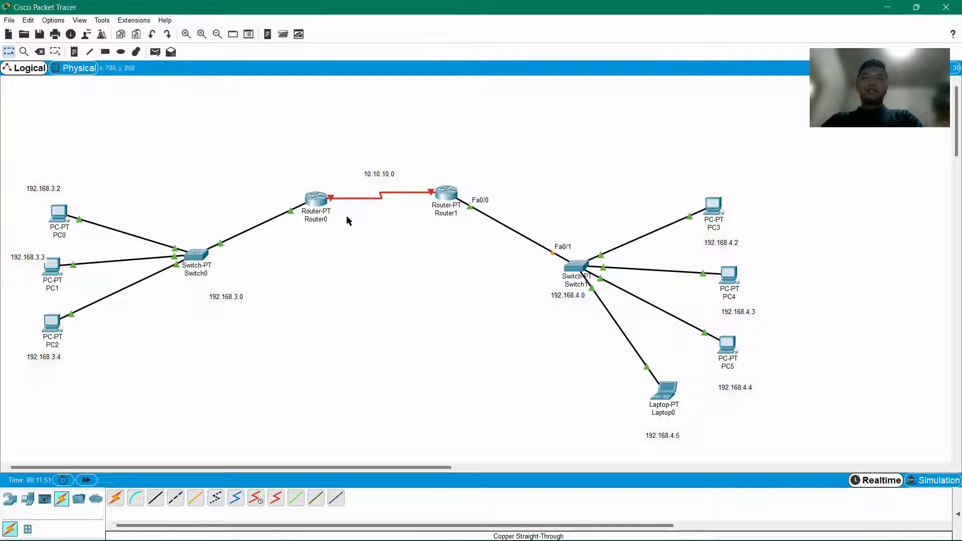
Open Router0's window briefly, dismiss it, and check which interfaces the serial link between the two routers uses.
{"action": "left_click", "coordinate": [315, 199]}
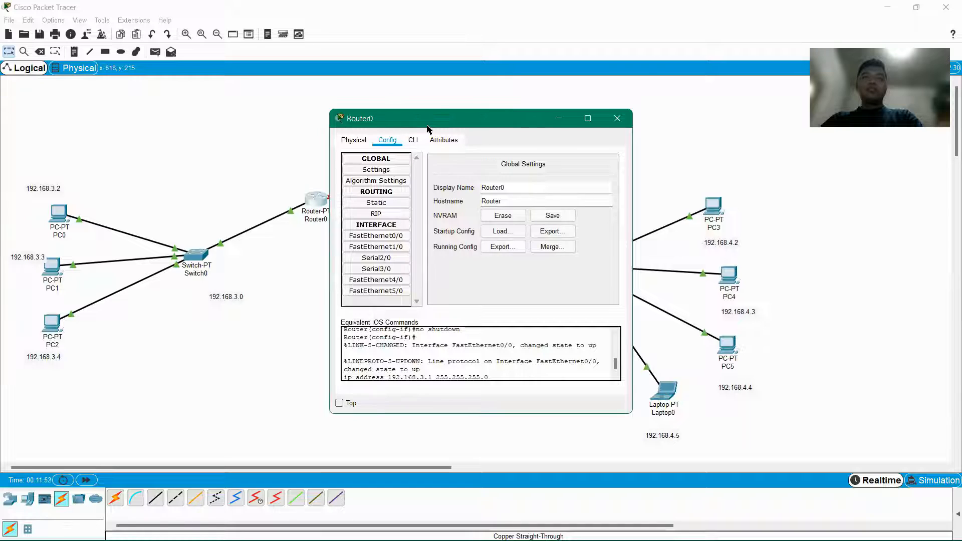
{"action": "left_click_drag", "start_coordinate": [428, 129], "coordinate": [538, 136]}
{"action": "left_click", "coordinate": [728, 124]}
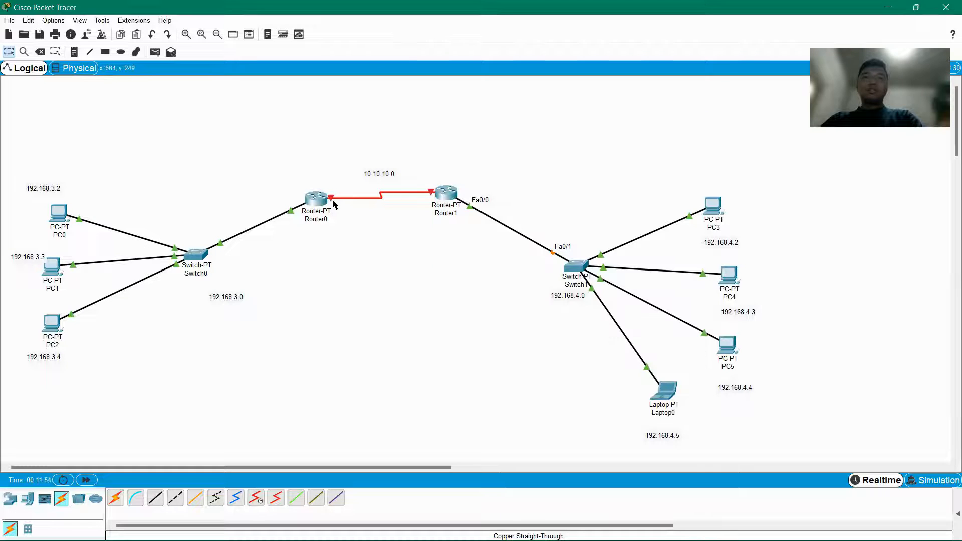
{"action": "mouse_move", "coordinate": [330, 201]}
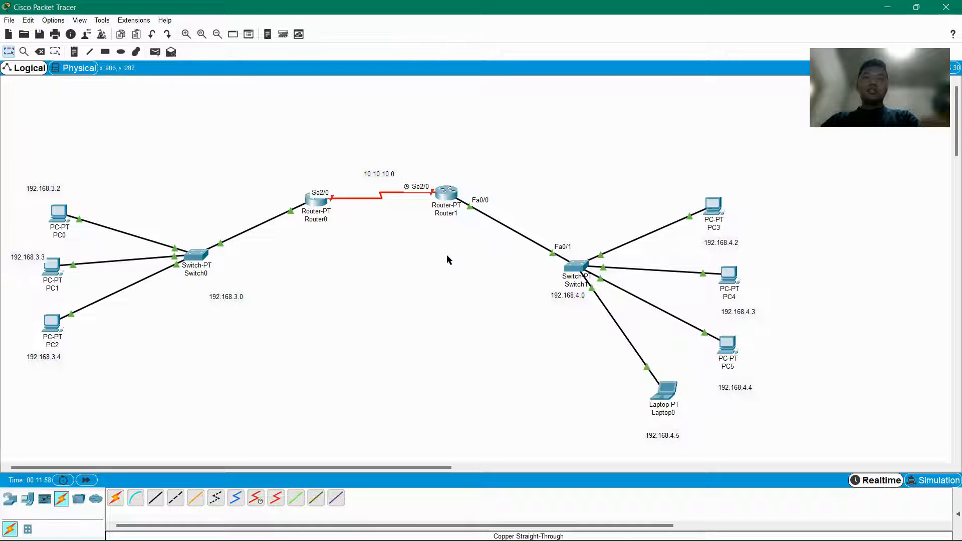
{"action": "mouse_move", "coordinate": [486, 540]}
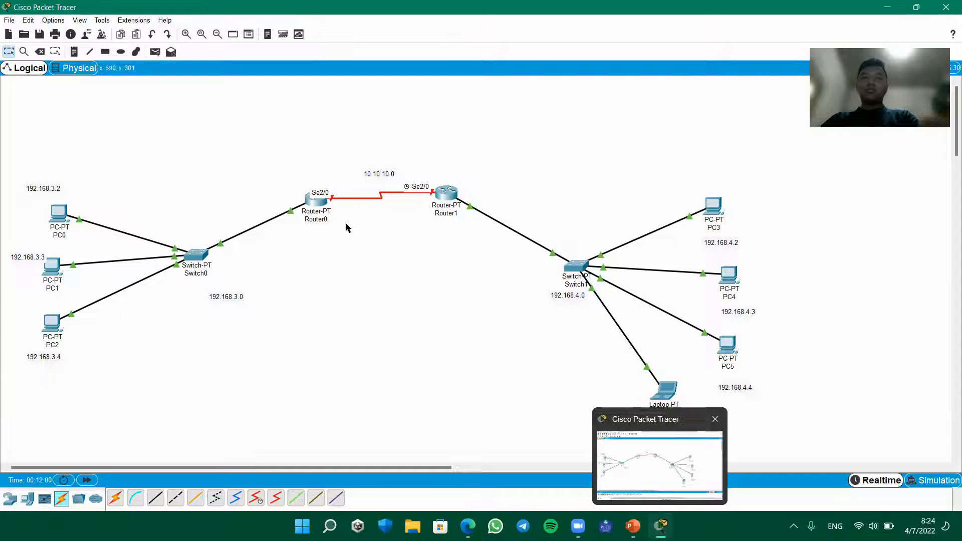
Open Router0's Serial2/0 interface configuration and switch on its port status.
{"action": "left_click", "coordinate": [317, 209]}
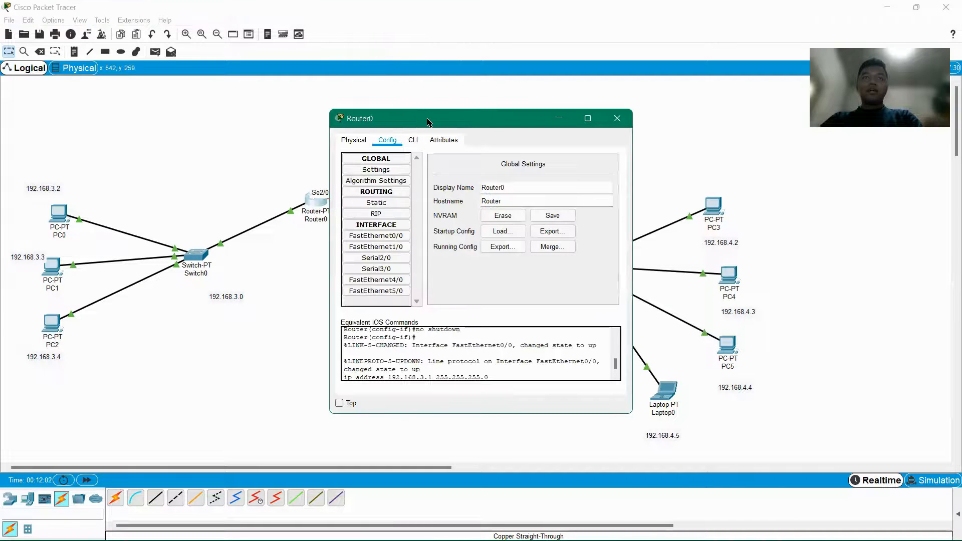
{"action": "left_click_drag", "start_coordinate": [430, 123], "coordinate": [573, 143]}
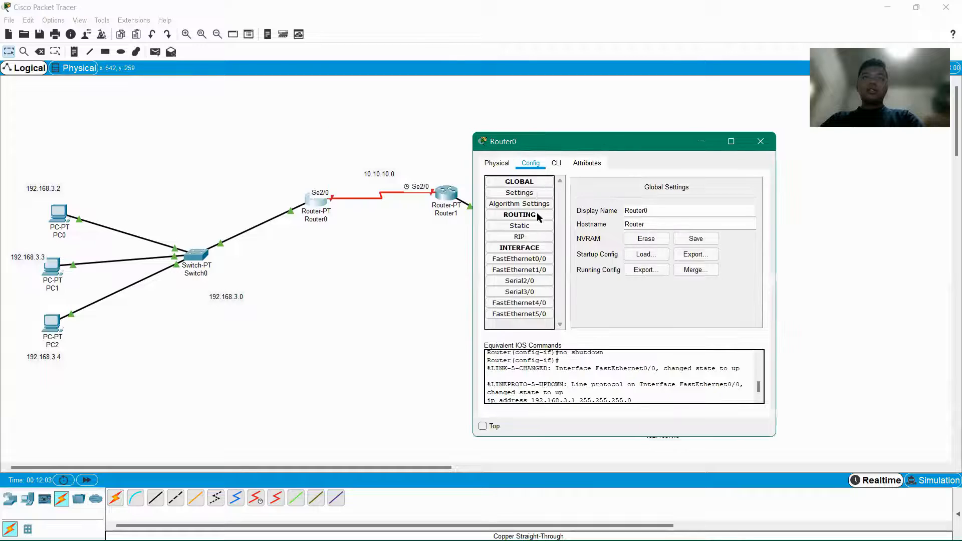
{"action": "left_click", "coordinate": [521, 281]}
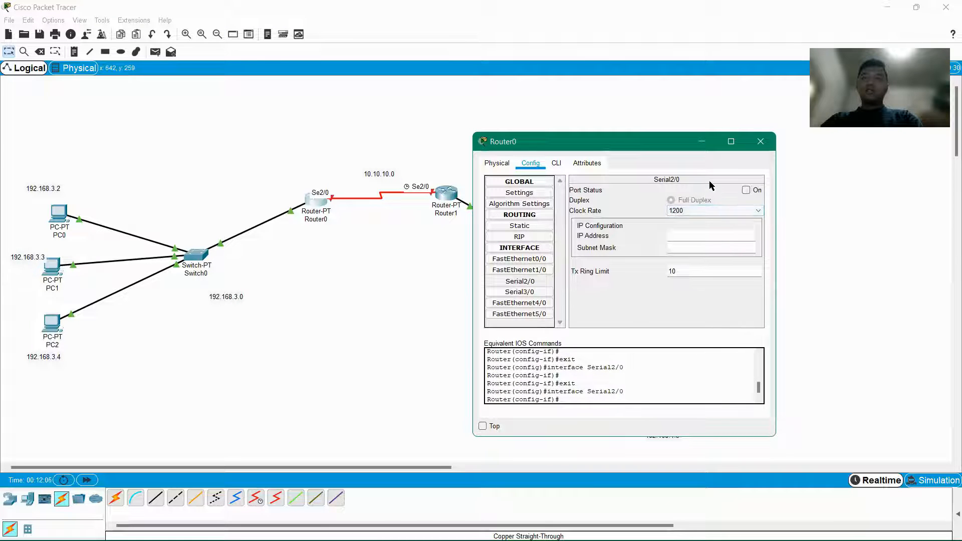
{"action": "left_click", "coordinate": [745, 190]}
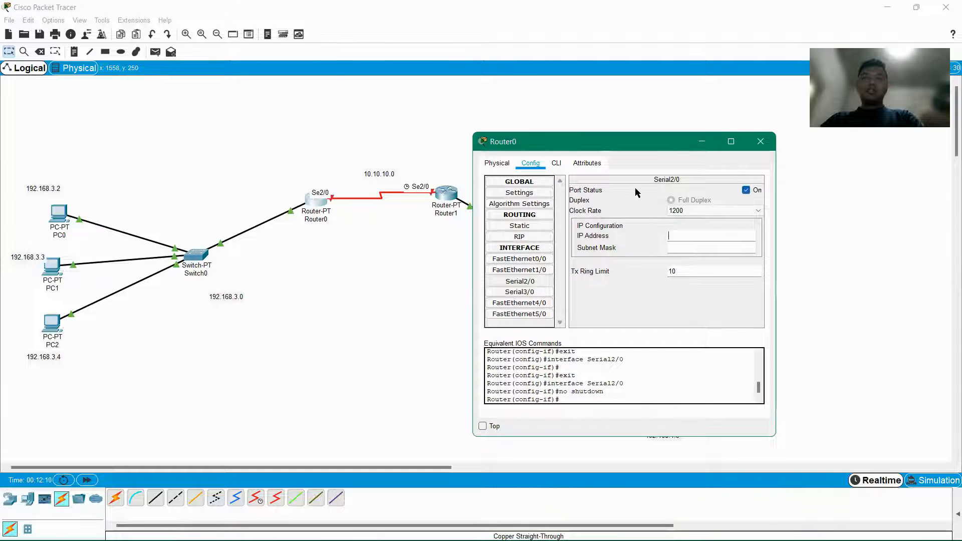
Give Router0's Serial2/0 the IP address 10.10.10.1 with subnet mask 255.0.0.0, and close the router window.
{"action": "left_click_drag", "start_coordinate": [643, 146], "coordinate": [657, 102]}
{"action": "type", "text": "10"}
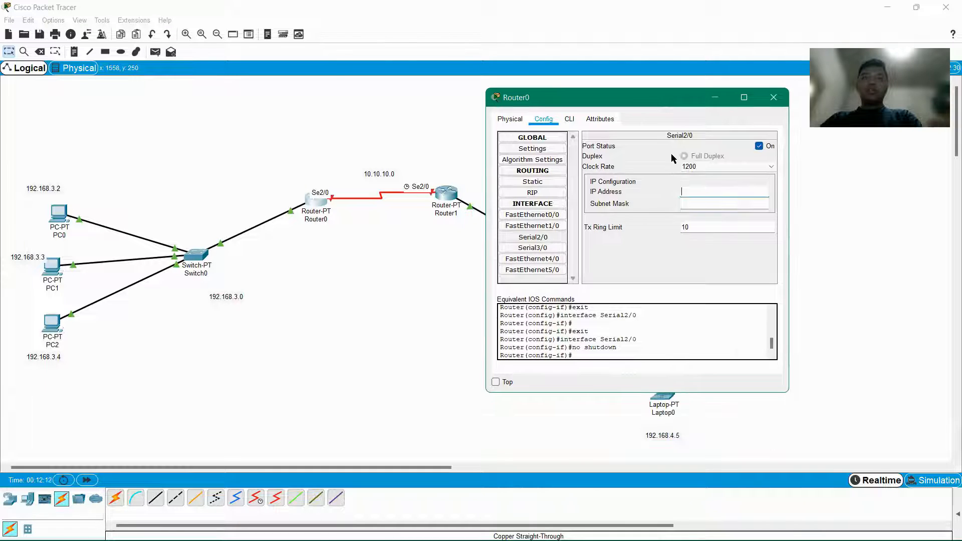
{"action": "type", "text": ".10.10"}
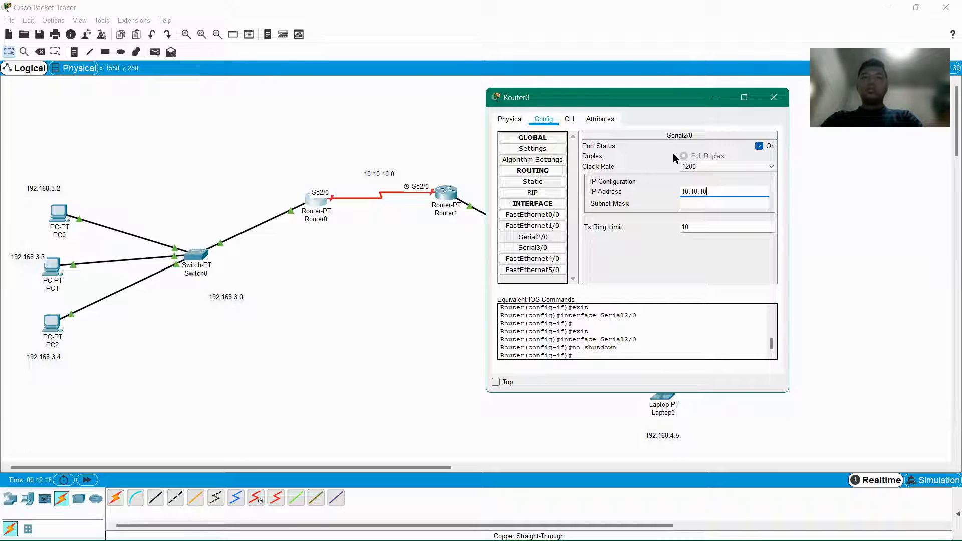
{"action": "type", "text": ".1"}
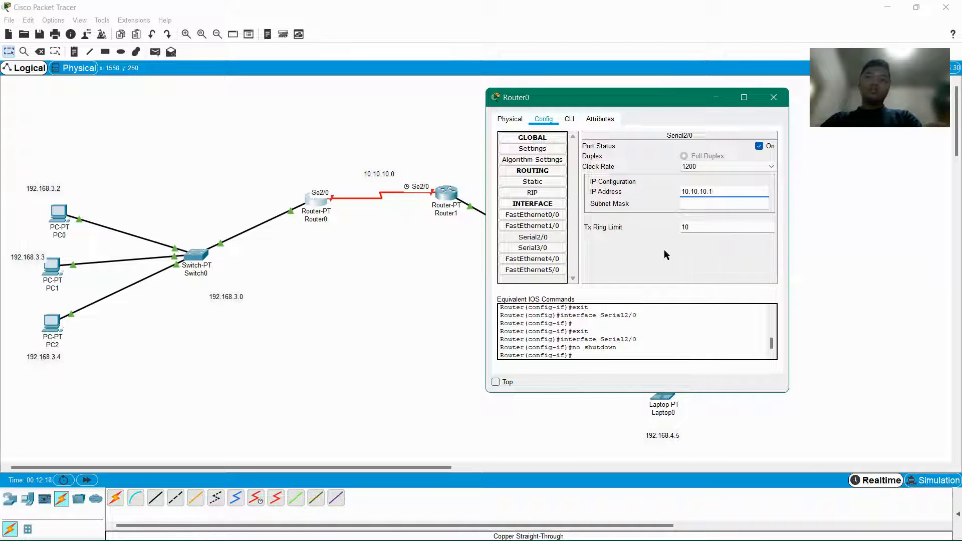
{"action": "key", "text": "Tab"}
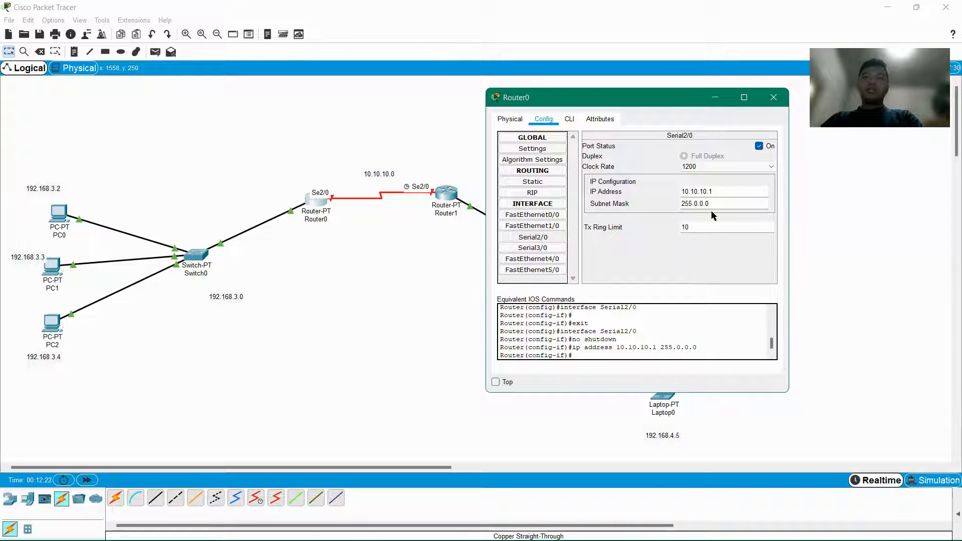
{"action": "left_click", "coordinate": [772, 97]}
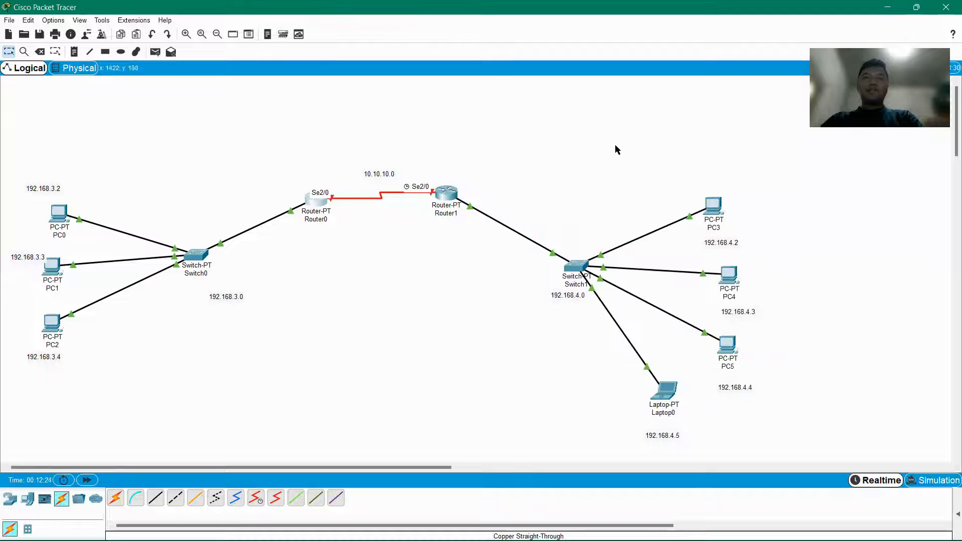
Open Router1's Serial2/0 interface configuration and switch on its port status.
{"action": "left_click", "coordinate": [445, 193]}
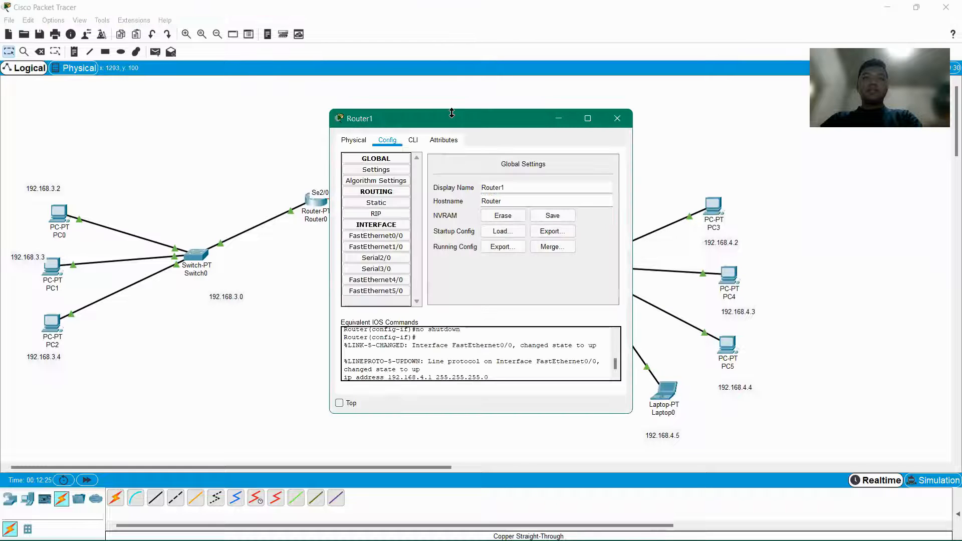
{"action": "left_click_drag", "start_coordinate": [429, 123], "coordinate": [641, 147]}
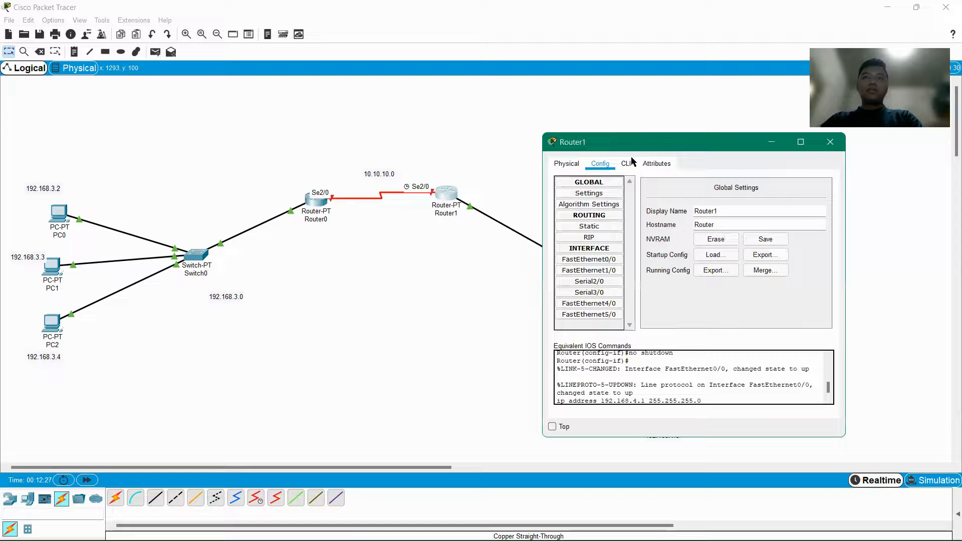
{"action": "left_click", "coordinate": [584, 282]}
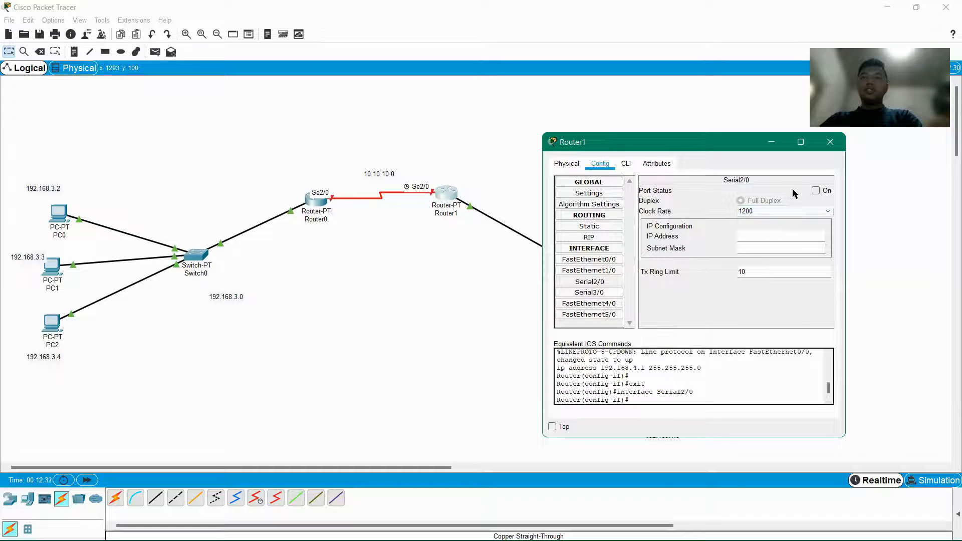
{"action": "left_click", "coordinate": [815, 191]}
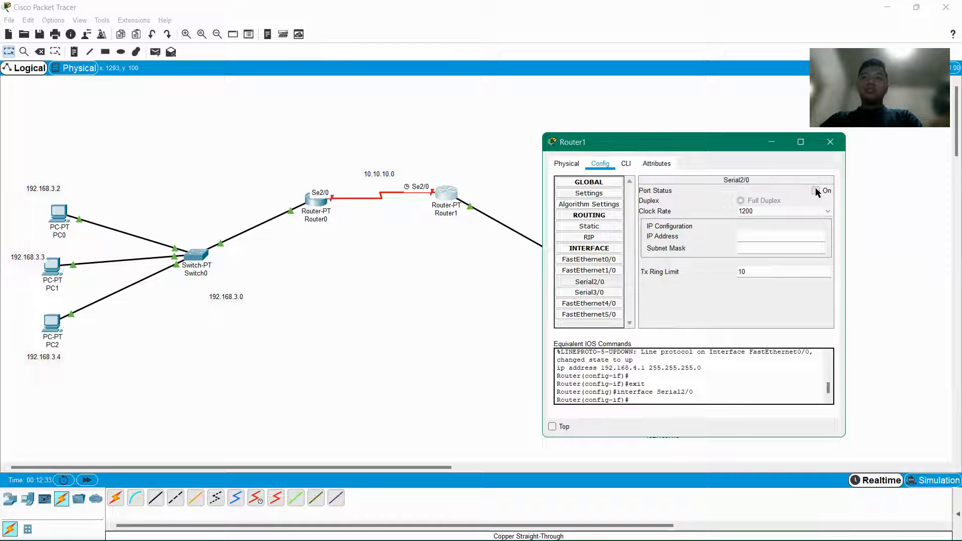
Give Router1's Serial2/0 the IP address 10.10.10.2 with subnet mask 255.0.0.0, and close the router window.
{"action": "left_click", "coordinate": [759, 238]}
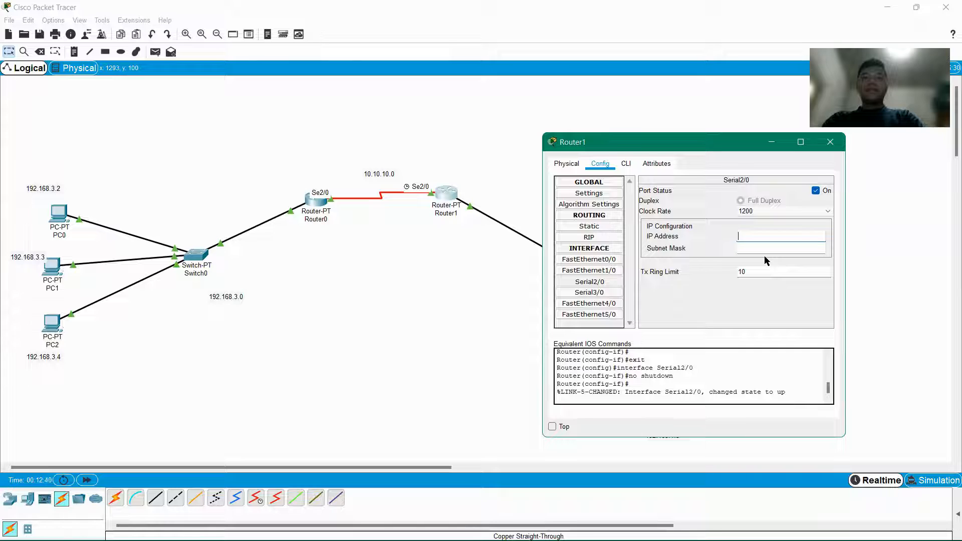
{"action": "type", "text": "10.10."}
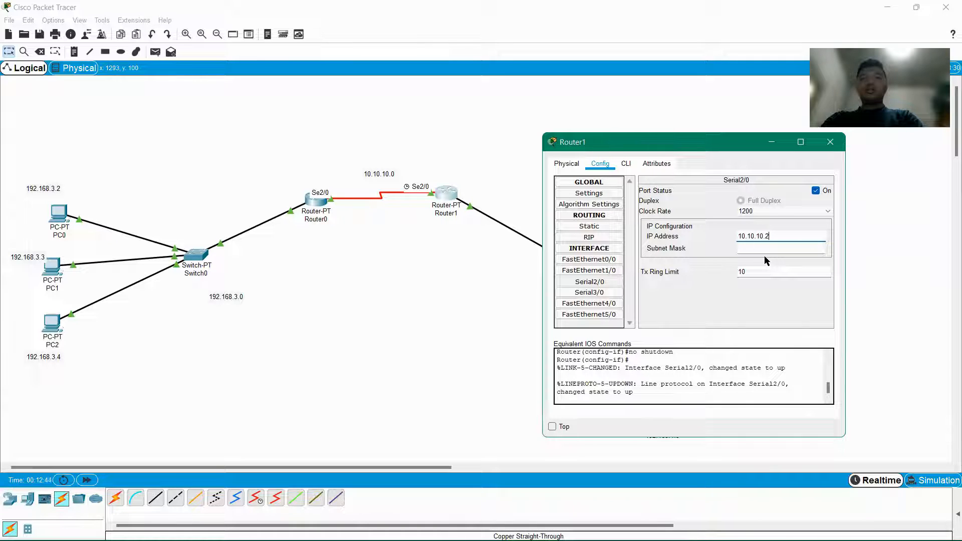
{"action": "type", "text": "10.2"}
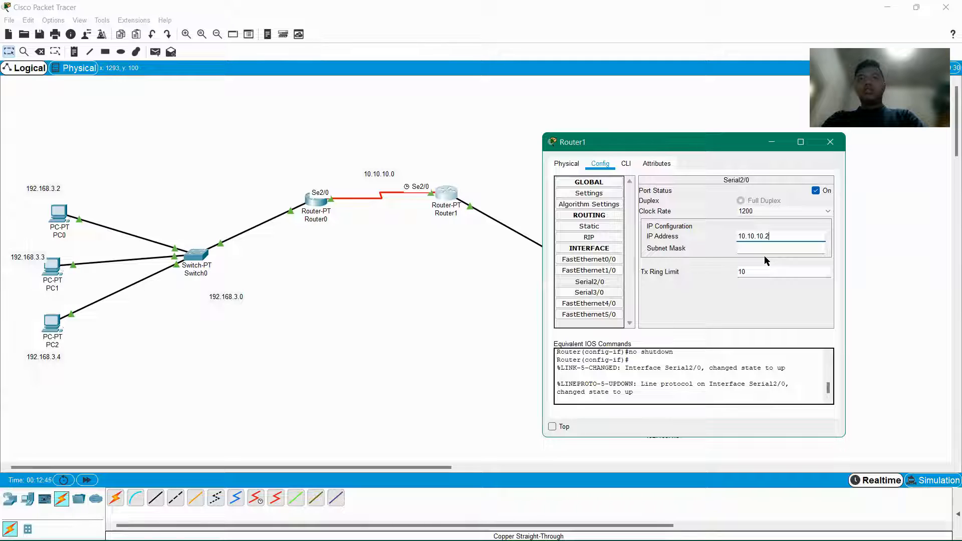
{"action": "key", "text": "BackSpace"}
{"action": "type", "text": "1"}
{"action": "left_click", "coordinate": [719, 310]}
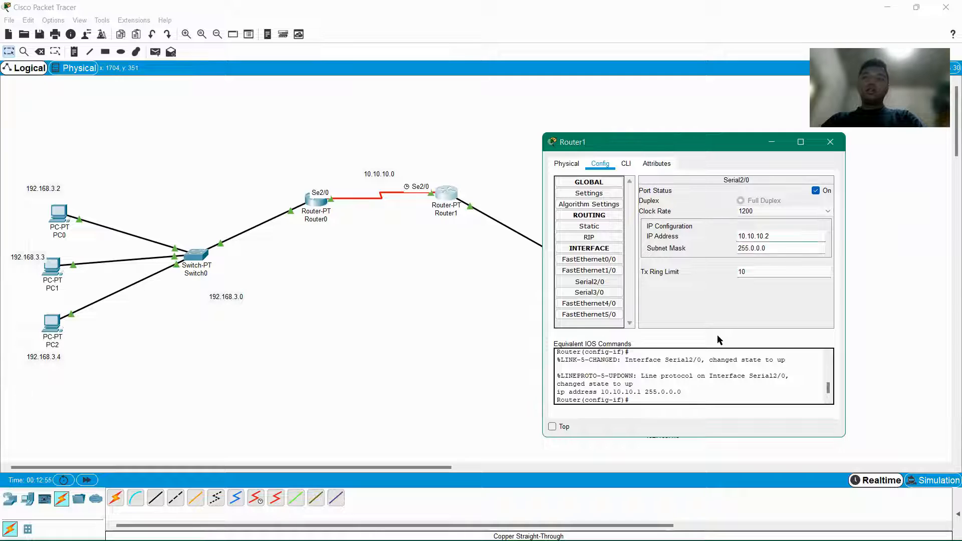
{"action": "type", "text": "2"}
{"action": "left_click", "coordinate": [830, 142]}
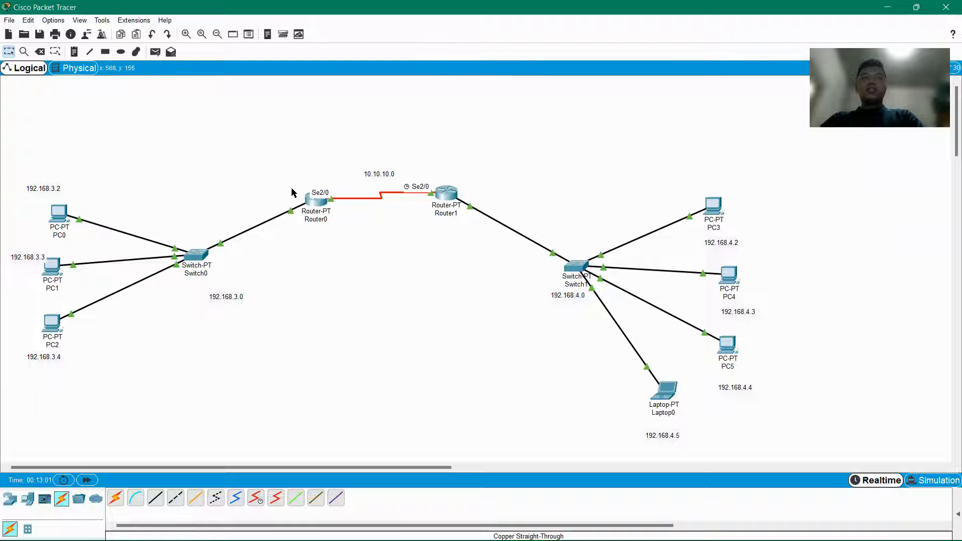
{"action": "left_click", "coordinate": [308, 205]}
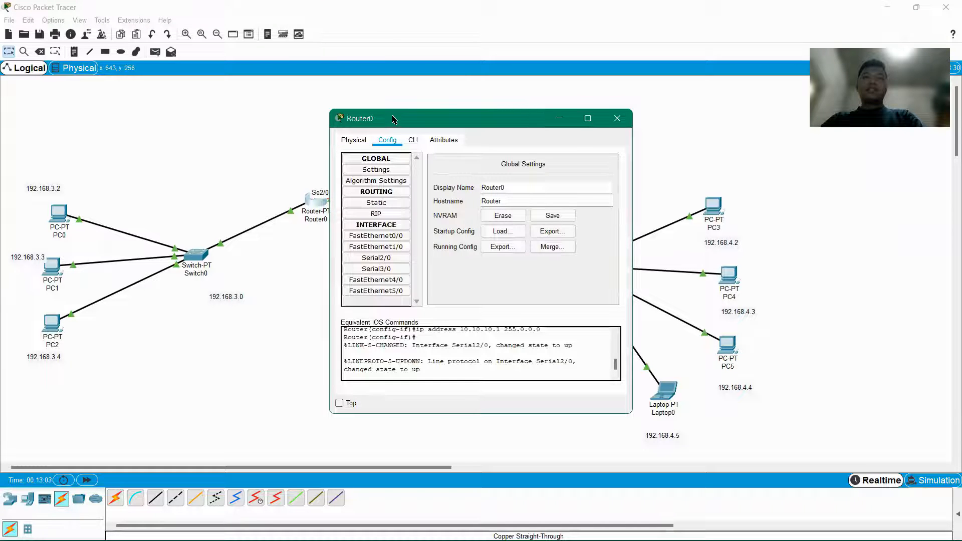
{"action": "left_click_drag", "start_coordinate": [399, 120], "coordinate": [524, 141]}
{"action": "left_click", "coordinate": [687, 140]}
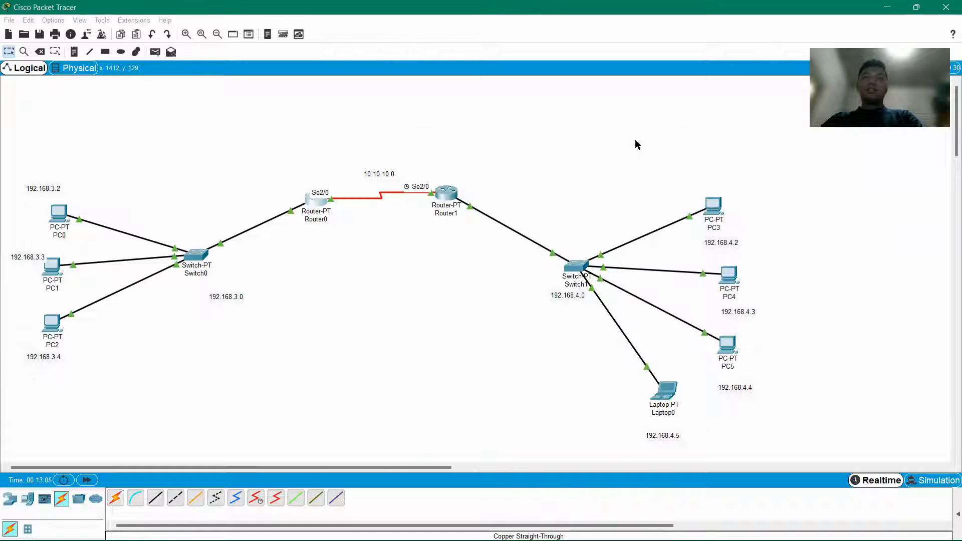
Open Router0's static routing configuration and place its window clear of Router1 and the 192.168.4.0 network.
{"action": "left_click", "coordinate": [317, 204]}
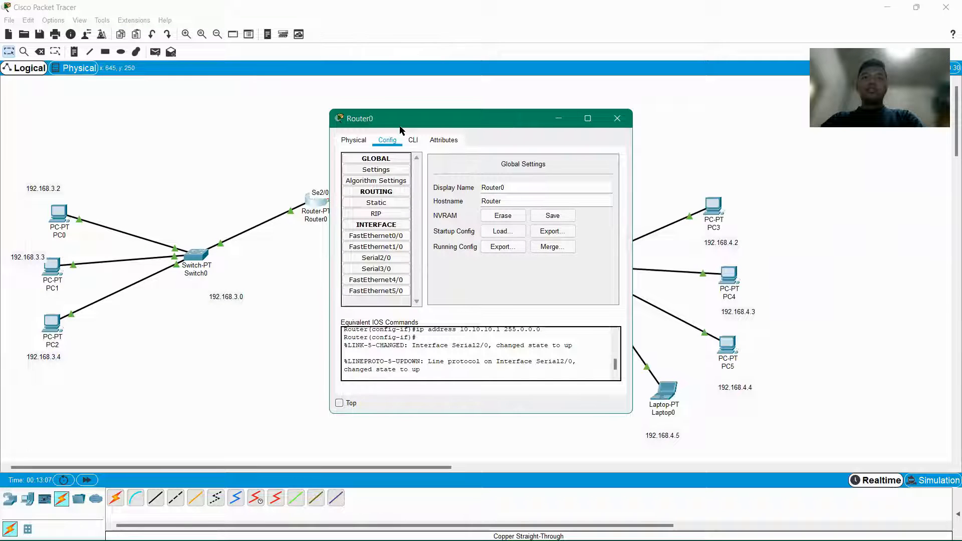
{"action": "left_click_drag", "start_coordinate": [400, 129], "coordinate": [526, 129]}
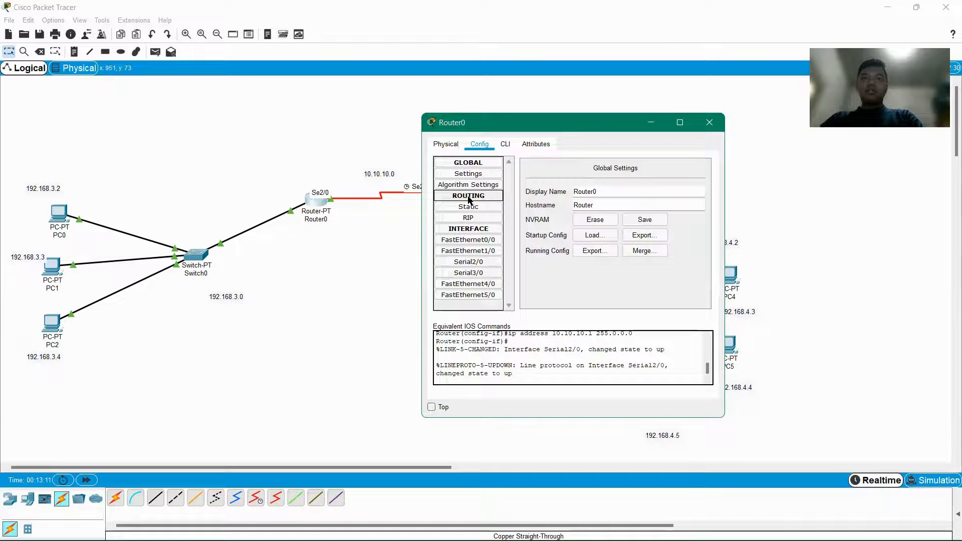
{"action": "left_click", "coordinate": [469, 206]}
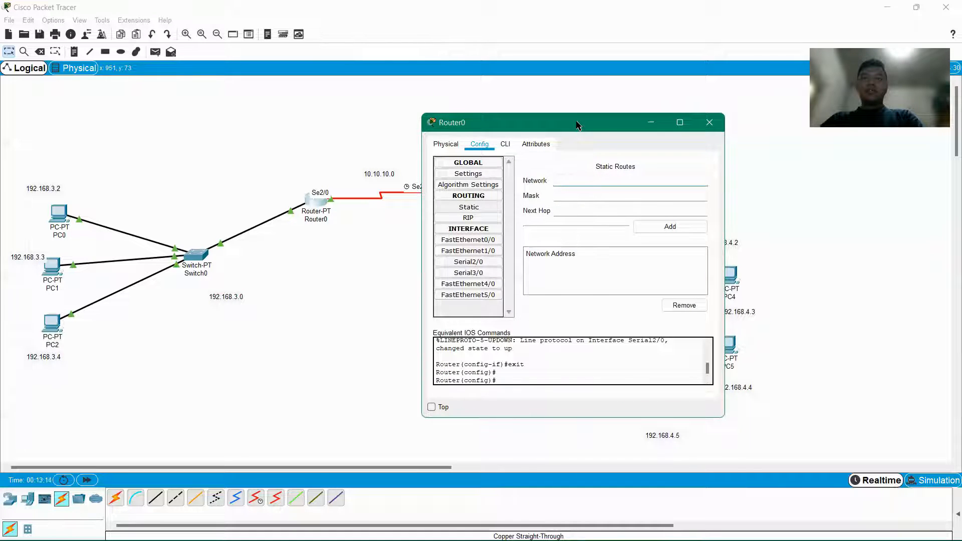
{"action": "left_click_drag", "start_coordinate": [576, 121], "coordinate": [687, 132]}
{"action": "left_click", "coordinate": [765, 135]}
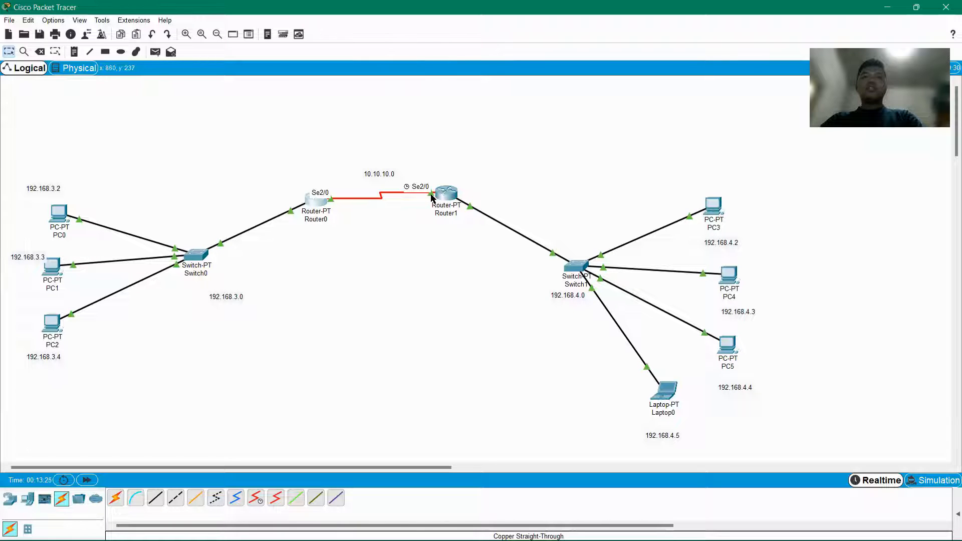
{"action": "mouse_move", "coordinate": [431, 197]}
{"action": "mouse_move", "coordinate": [617, 539]}
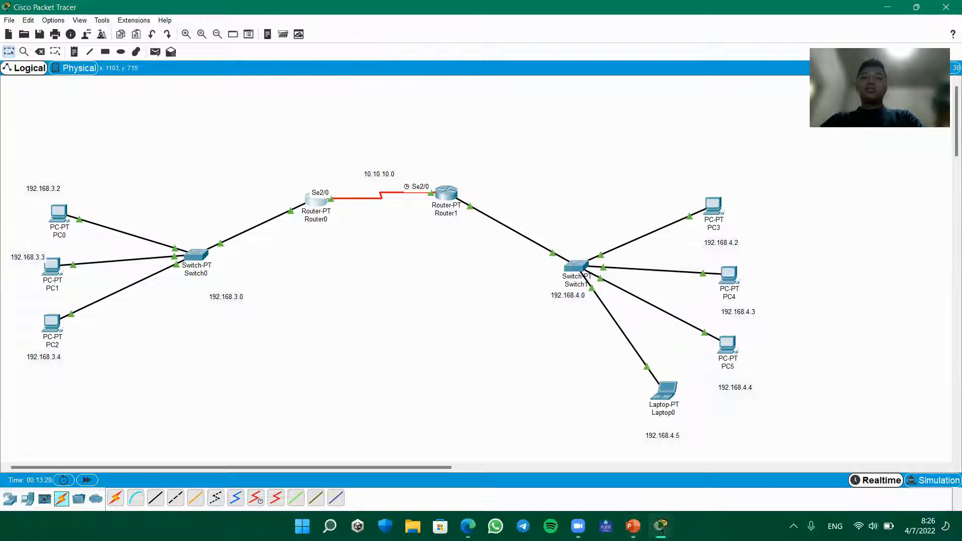
{"action": "mouse_move", "coordinate": [660, 526]}
{"action": "left_click", "coordinate": [716, 481]}
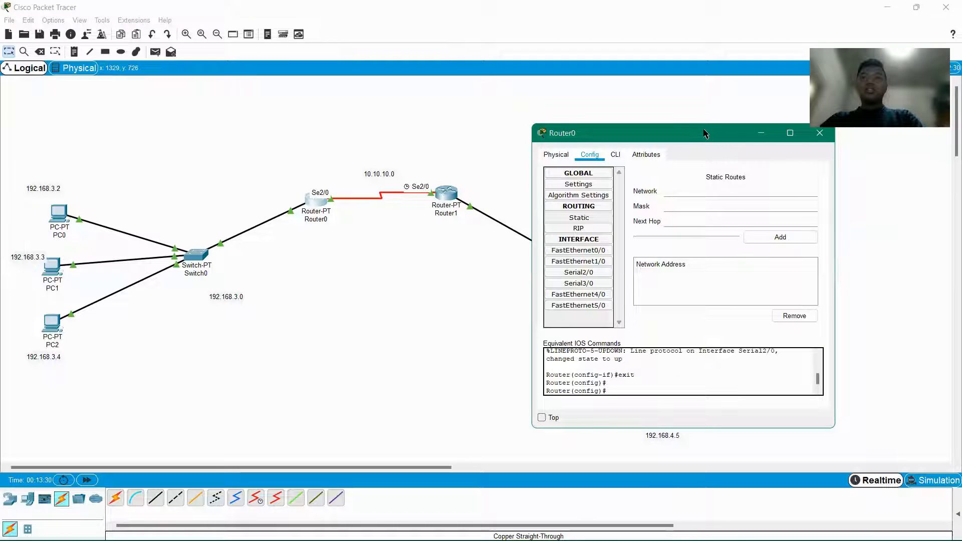
{"action": "left_click_drag", "start_coordinate": [703, 133], "coordinate": [184, 134]}
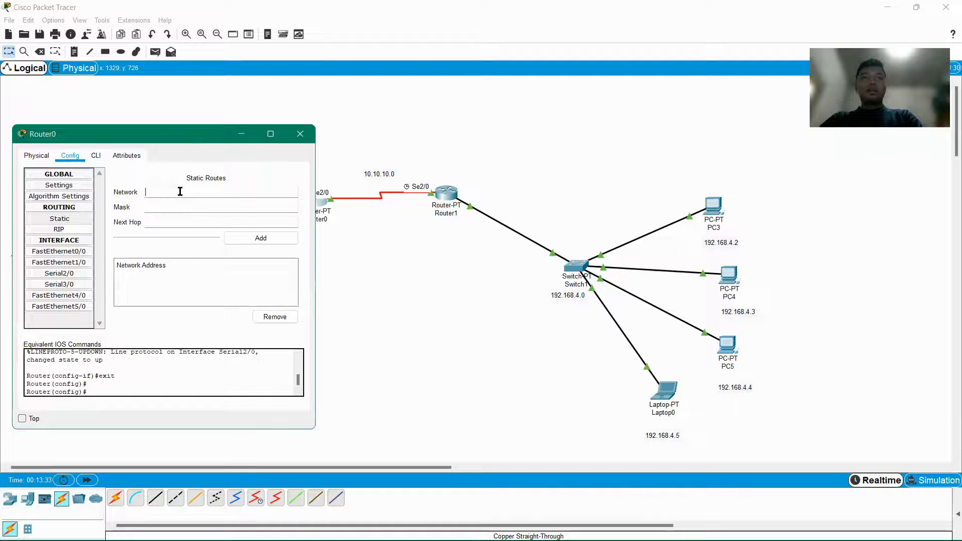
Enter 192.168.4.0 as the network and 255.255.255.0 as the mask of Router0's static route.
{"action": "type", "text": "192"}
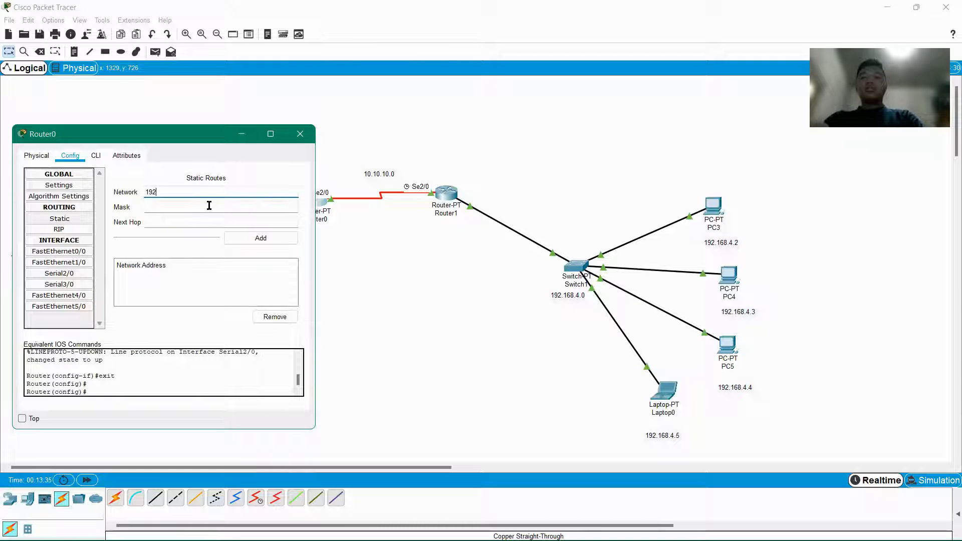
{"action": "type", "text": ".168"}
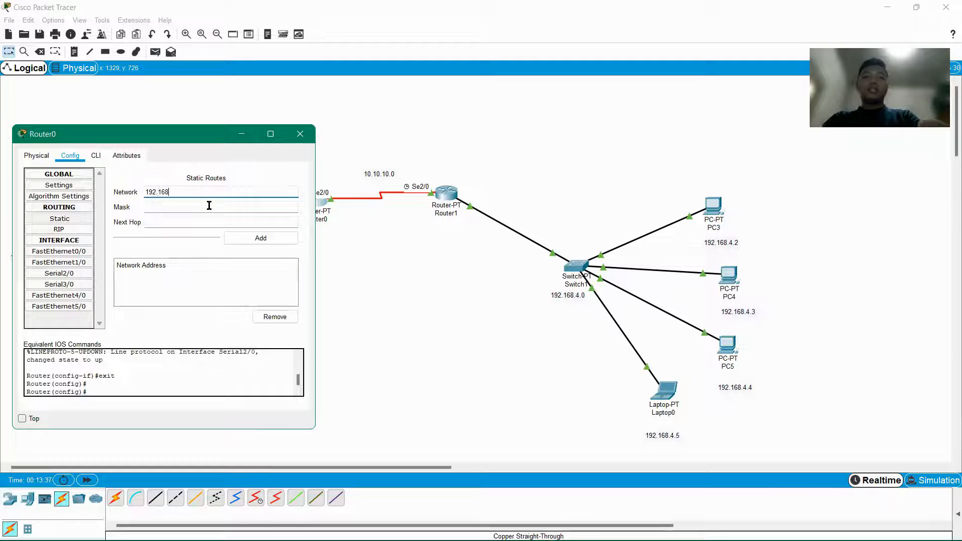
{"action": "type", "text": ".4."}
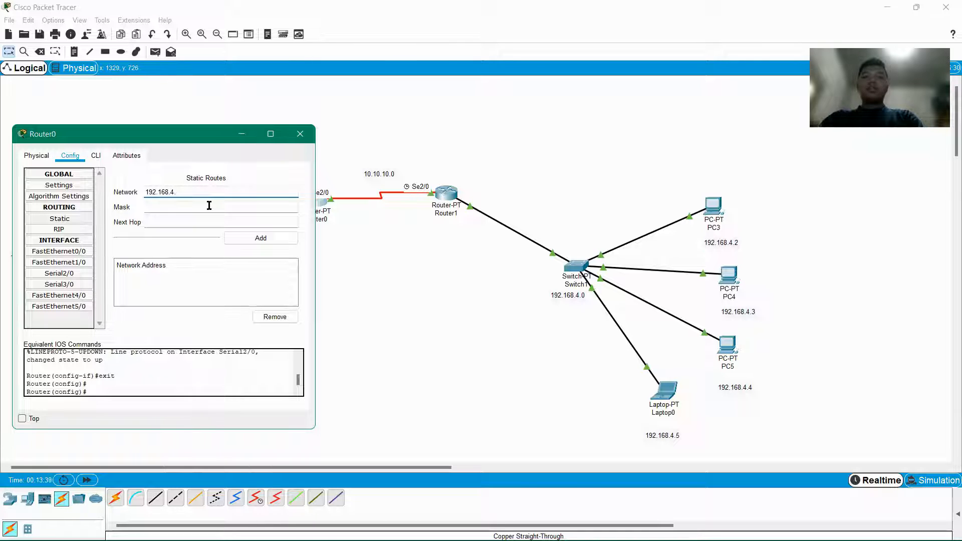
{"action": "type", "text": "0"}
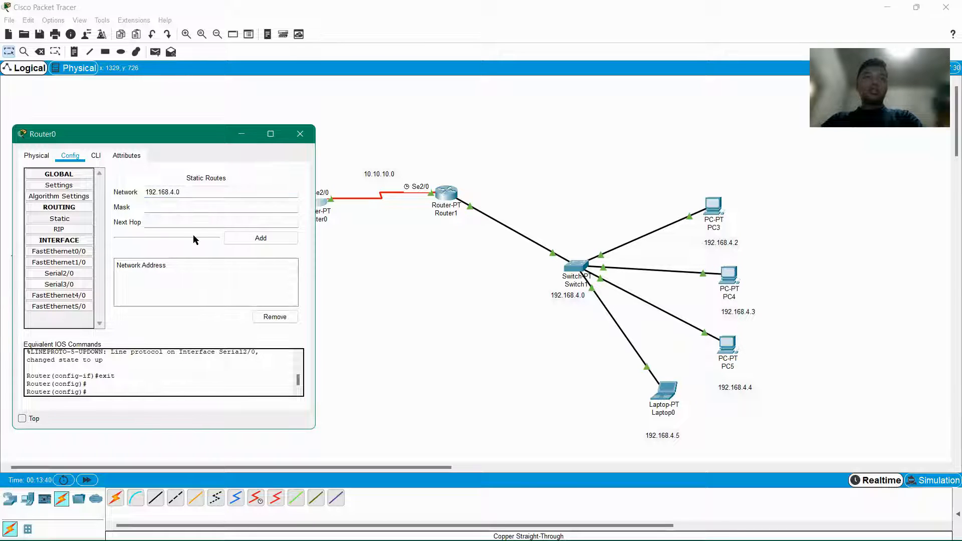
{"action": "left_click", "coordinate": [185, 206]}
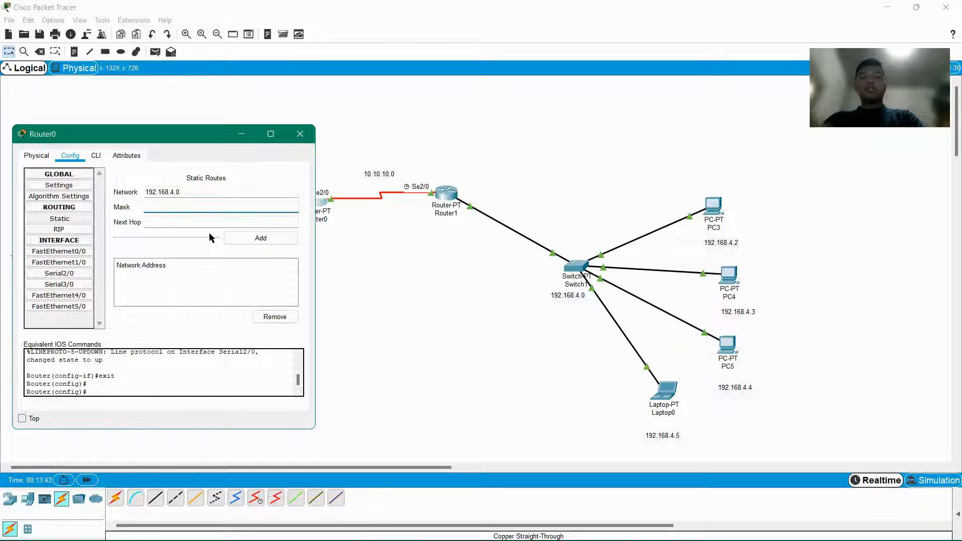
{"action": "type", "text": "255.25"}
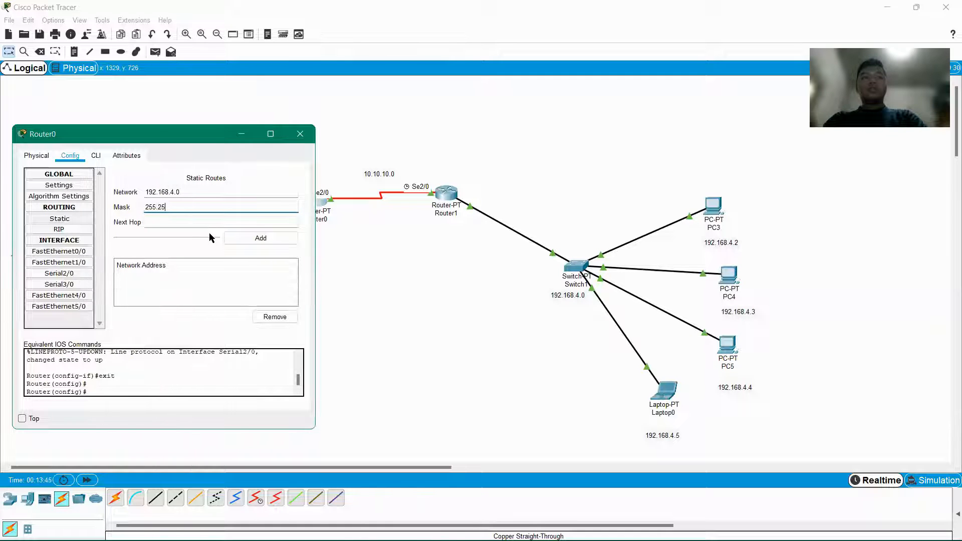
{"action": "type", "text": "5.255.0"}
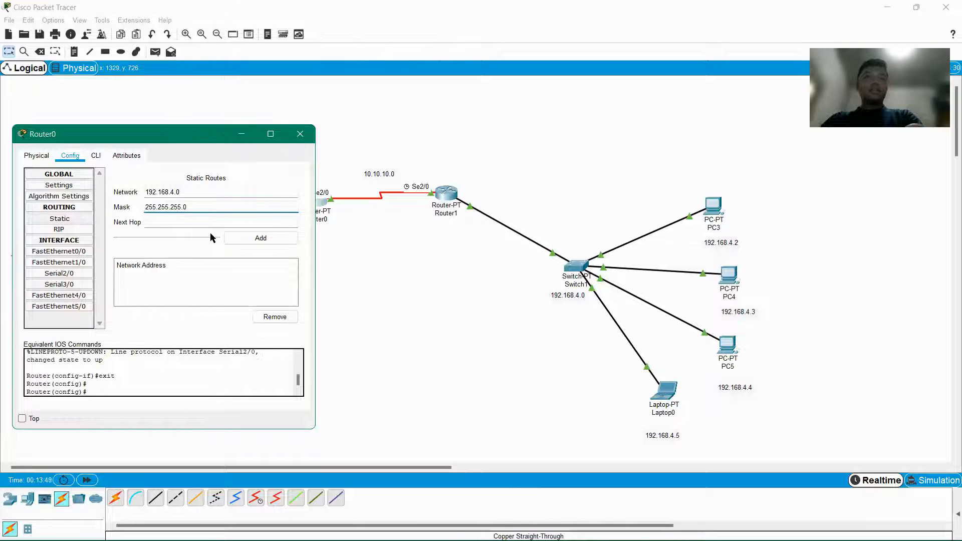
Set the next hop to 10.10.10.2, add the static route to Router0, and close its window.
{"action": "left_click", "coordinate": [211, 221]}
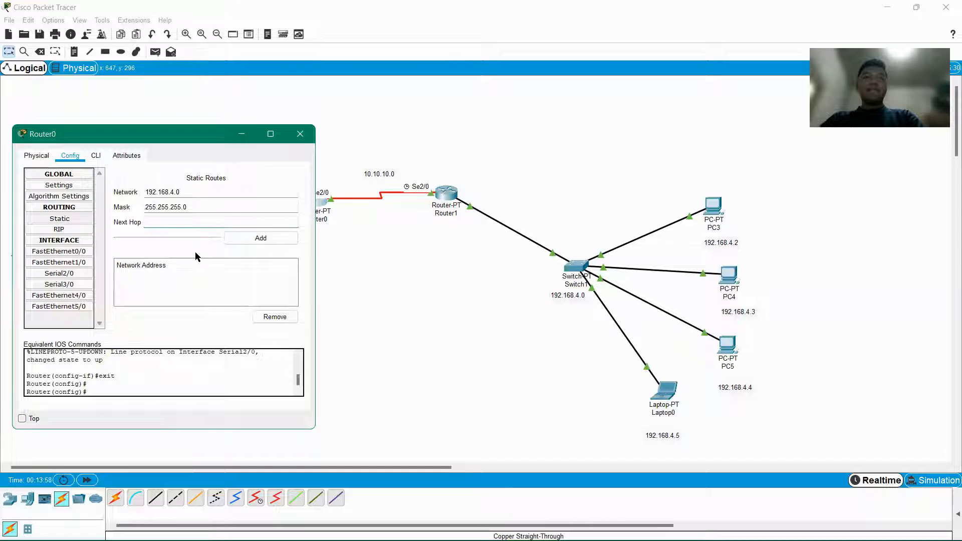
{"action": "type", "text": "10.10.10."}
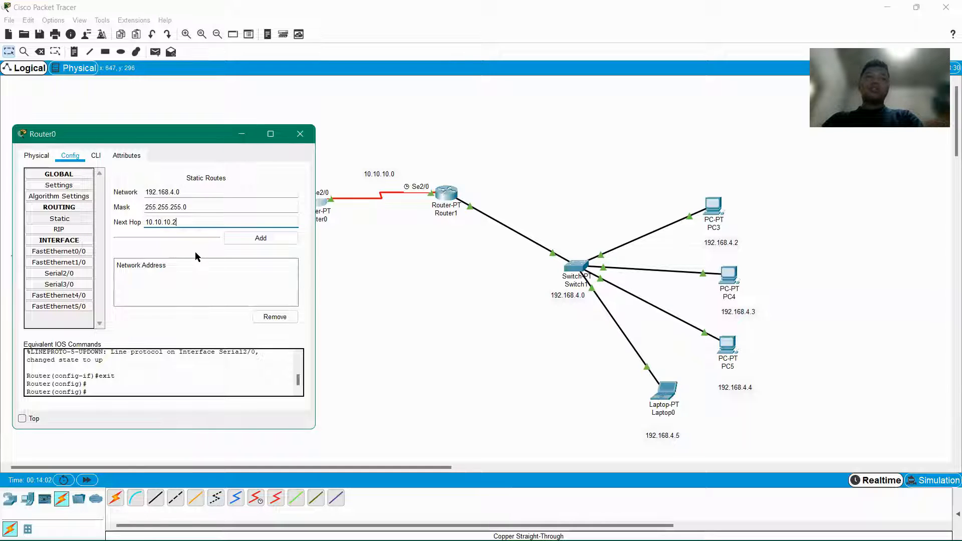
{"action": "type", "text": "2"}
{"action": "key", "text": "Tab"}
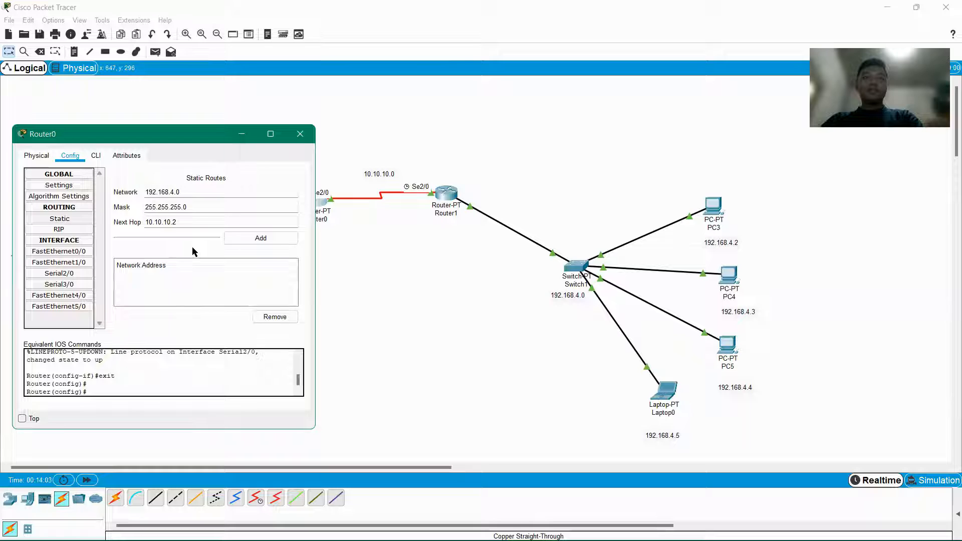
{"action": "left_click", "coordinate": [258, 237]}
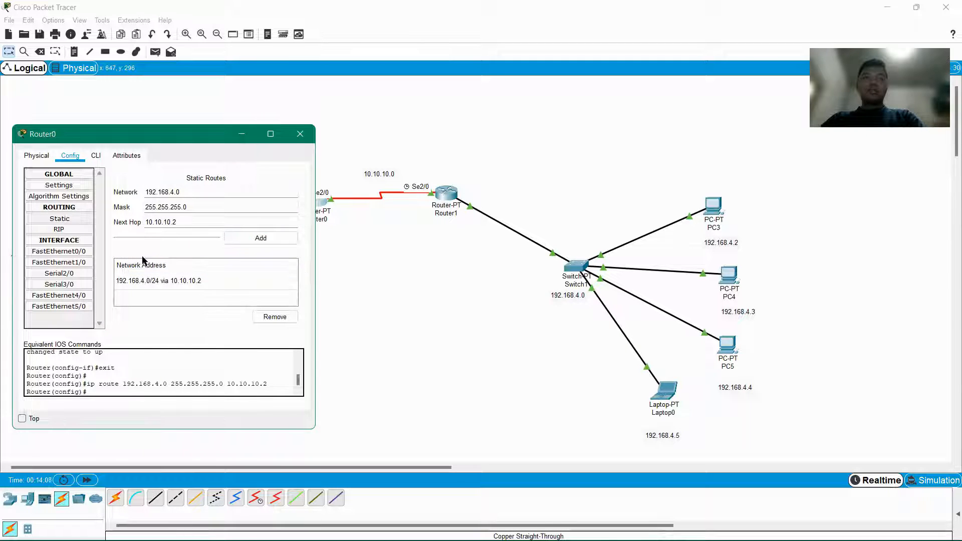
{"action": "left_click", "coordinate": [300, 134]}
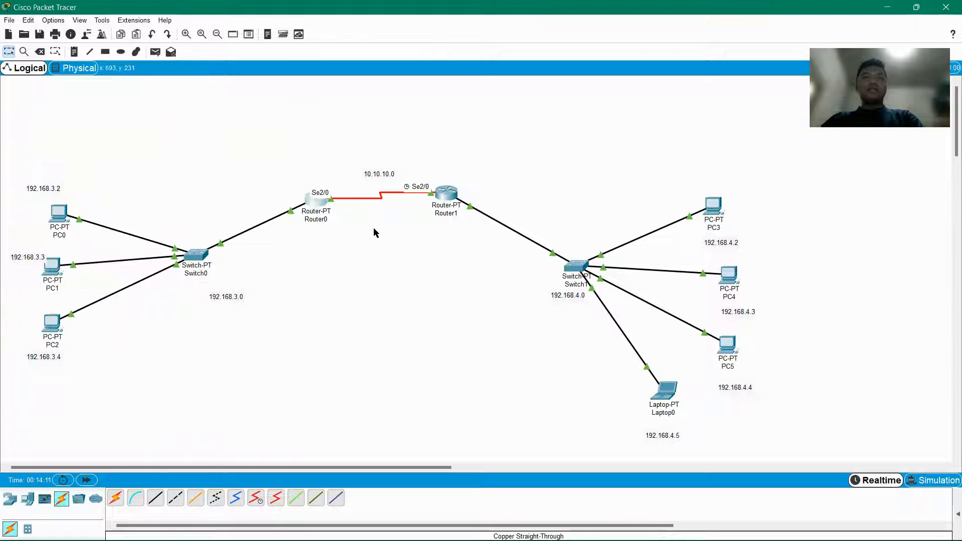
Open Router1's static routing configuration and move its window clear of the 192.168.3.0 network.
{"action": "left_click", "coordinate": [447, 199]}
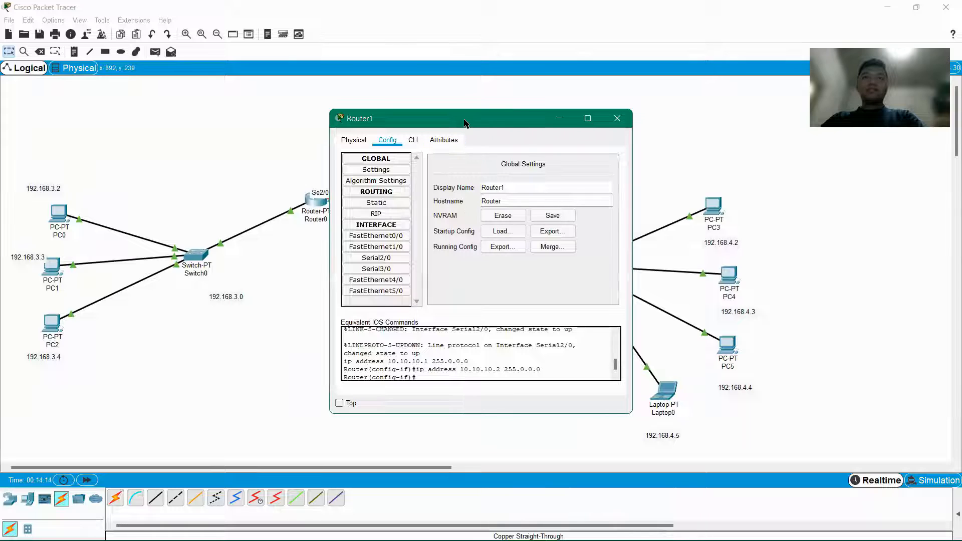
{"action": "left_click_drag", "start_coordinate": [469, 123], "coordinate": [606, 125]}
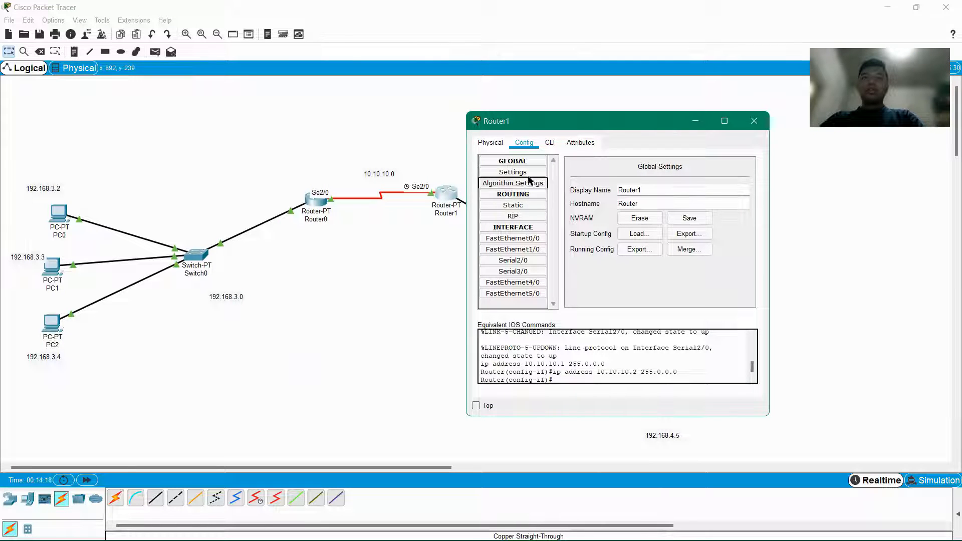
{"action": "left_click", "coordinate": [514, 205]}
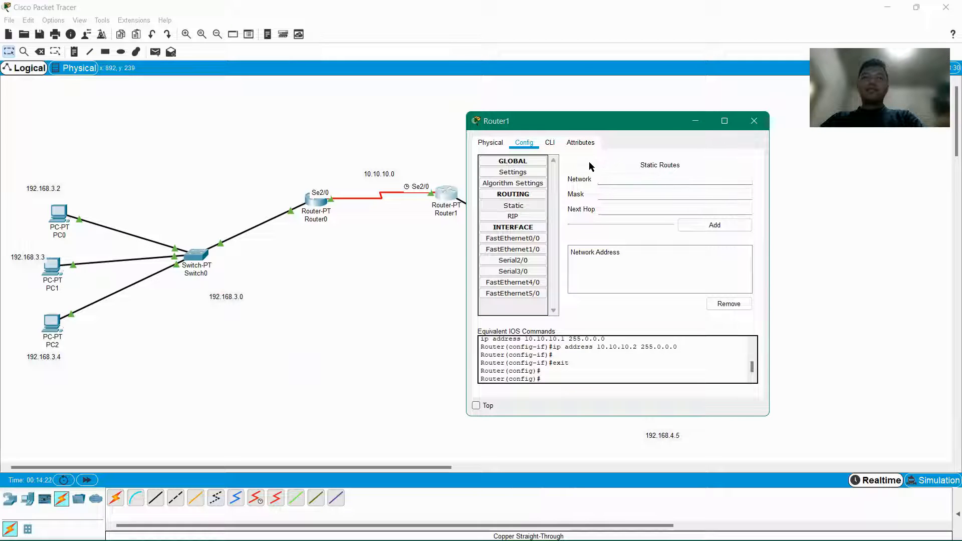
{"action": "left_click_drag", "start_coordinate": [604, 126], "coordinate": [623, 144]}
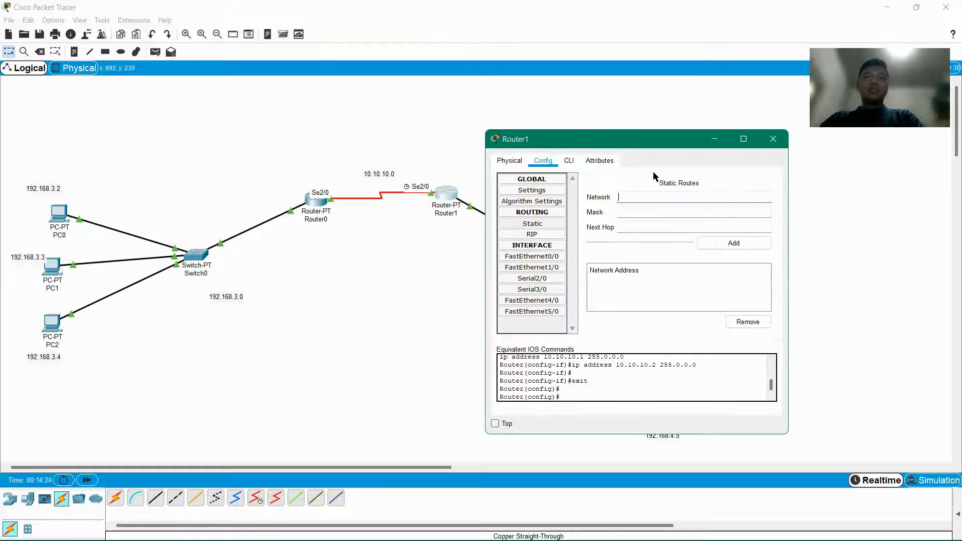
Enter 192.168.3.0 as the network and 255.255.255.0 as the mask of Router1's static route.
{"action": "type", "text": "1"}
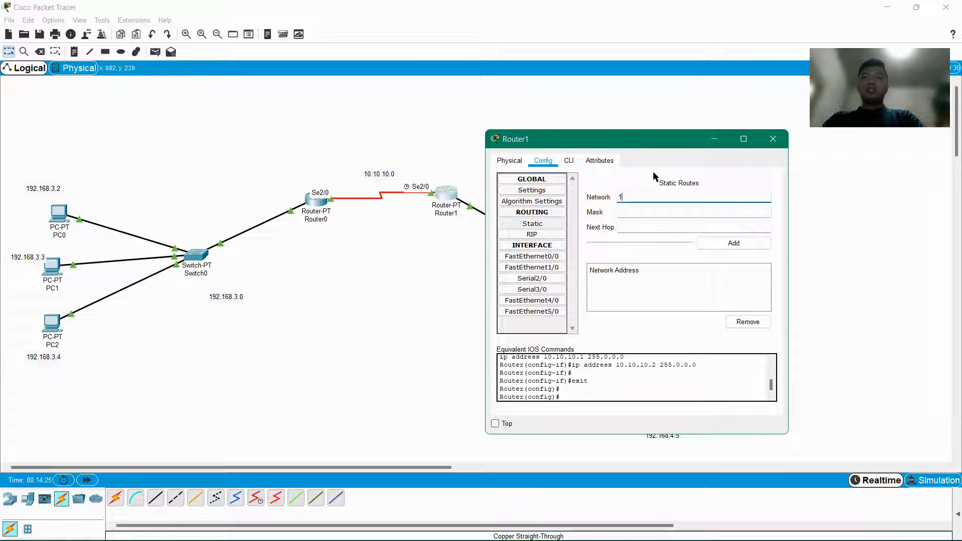
{"action": "type", "text": "092.168.3.0"}
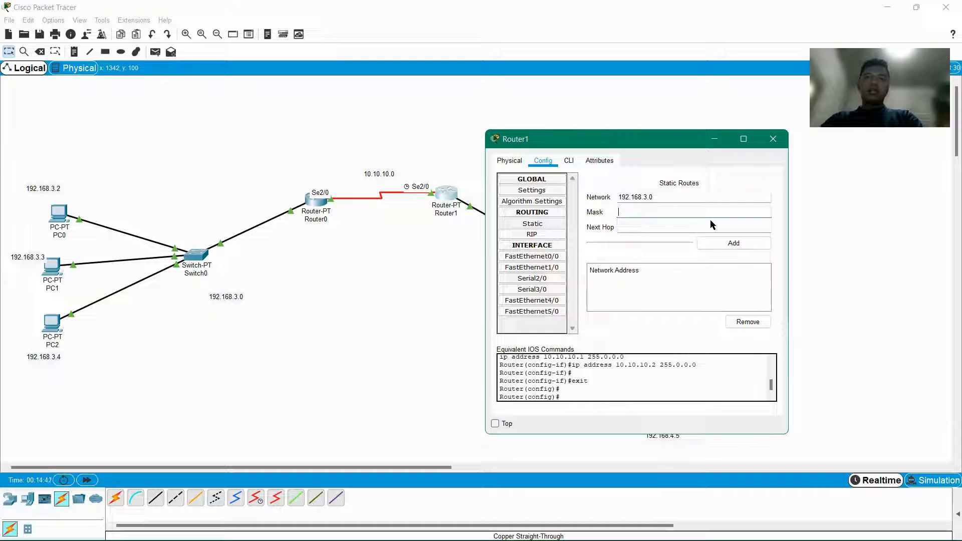
{"action": "key", "text": "Tab"}
{"action": "type", "text": "255.255"}
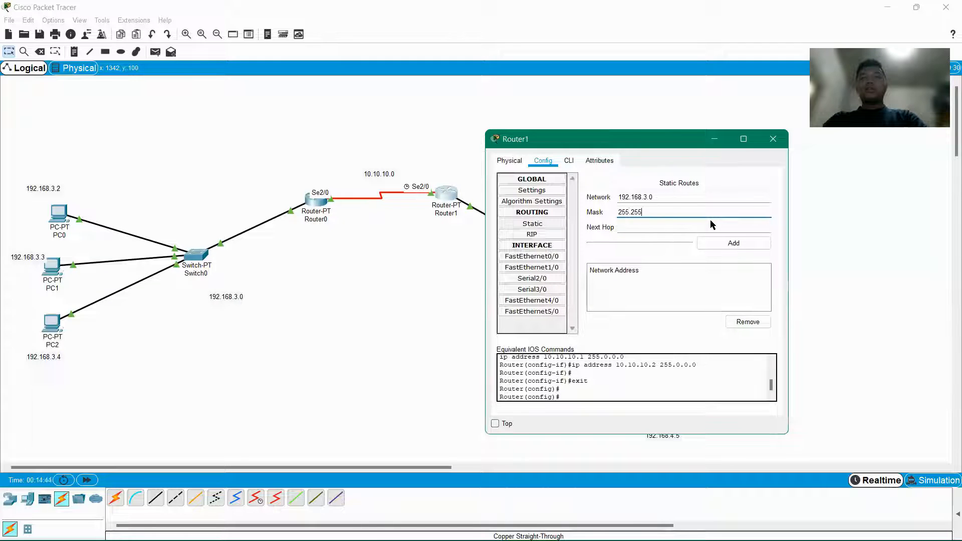
{"action": "type", "text": ".255.0"}
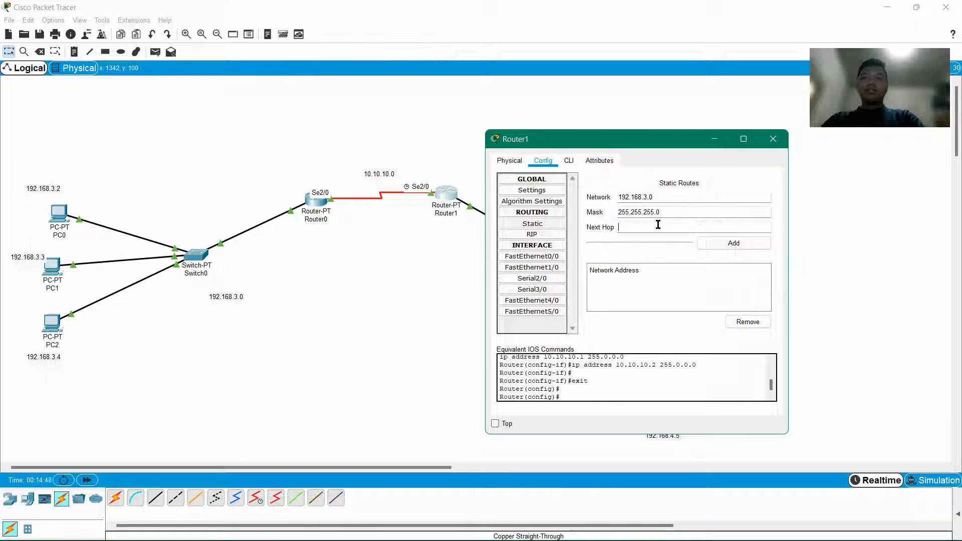
Set the next hop to 10.10.10.1, add the static route to Router1, and close its window.
{"action": "left_click", "coordinate": [633, 229]}
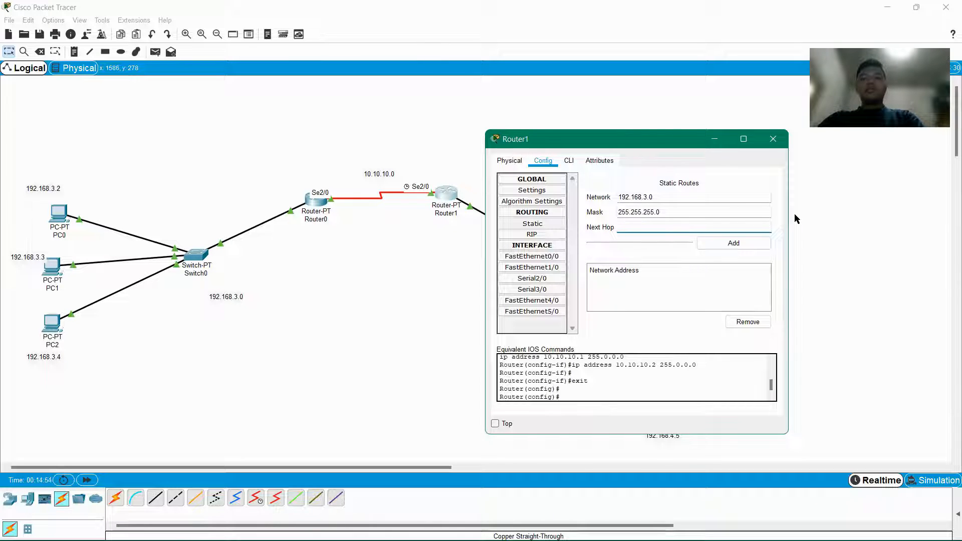
{"action": "type", "text": "10.10.10.1"}
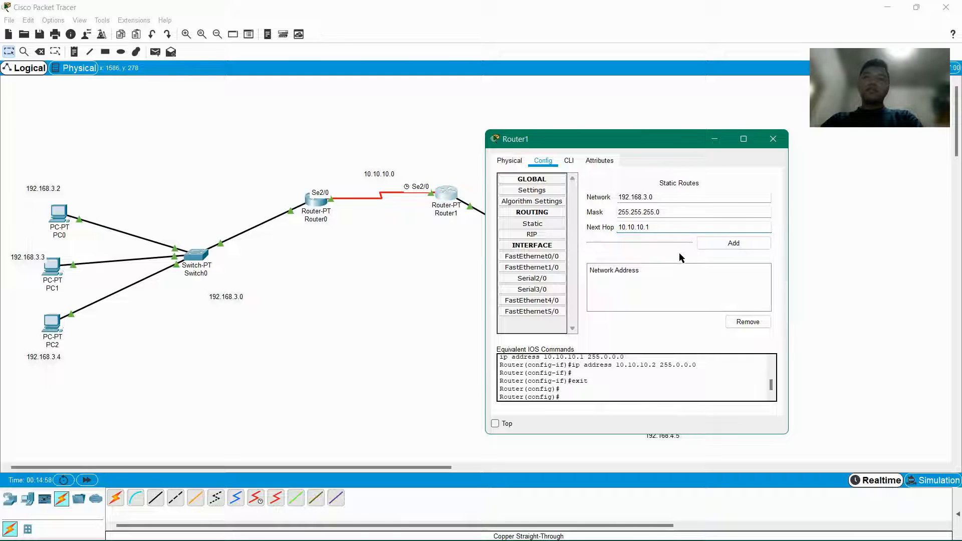
{"action": "left_click", "coordinate": [737, 245]}
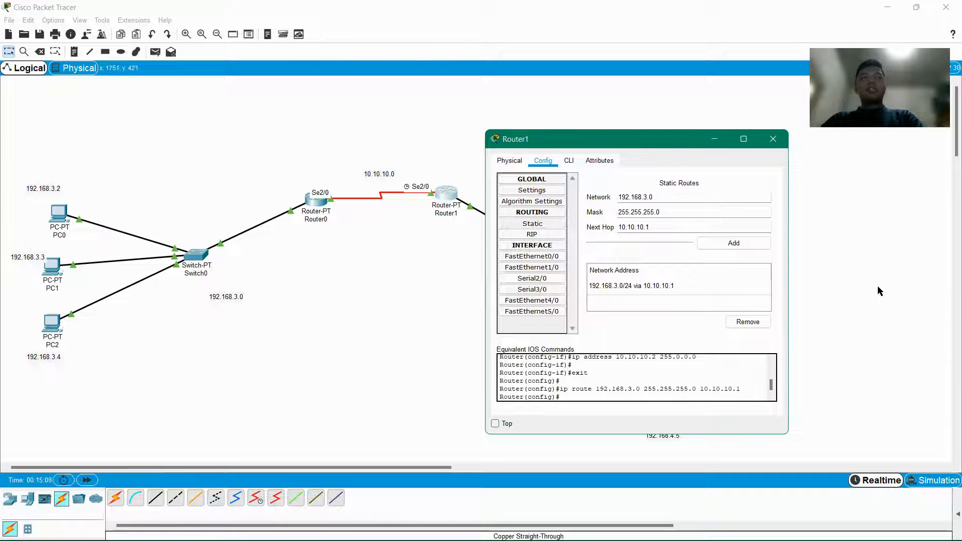
{"action": "left_click", "coordinate": [773, 139]}
Select the whole topology with its labels, shift it up and to the right in the workspace, and deselect it.
{"action": "left_click_drag", "start_coordinate": [3, 132], "coordinate": [841, 455]}
{"action": "left_click_drag", "start_coordinate": [586, 266], "coordinate": [672, 245]}
{"action": "left_click", "coordinate": [539, 334]}
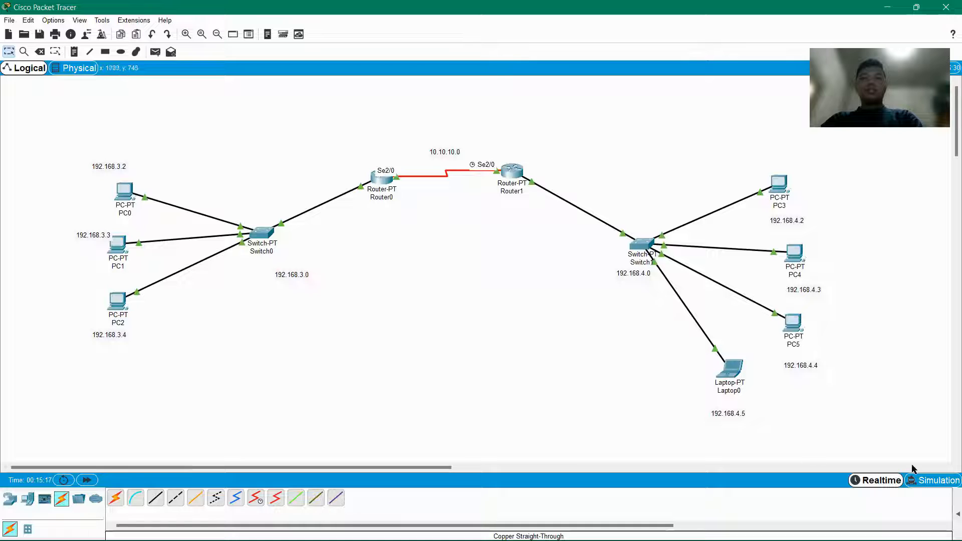
Reveal the PDU scenario list and send a simple PDU from PC0 to PC3.
{"action": "left_click", "coordinate": [958, 513]}
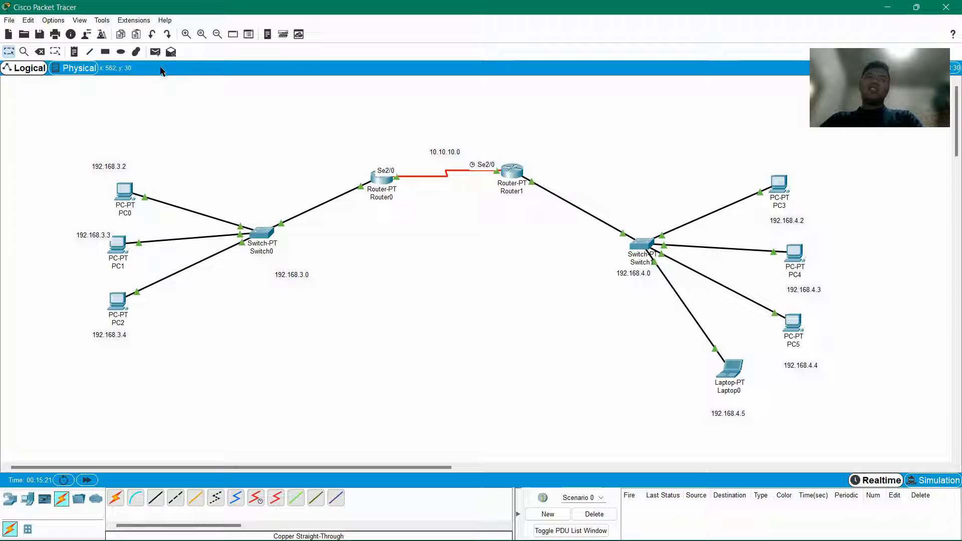
{"action": "left_click", "coordinate": [155, 51]}
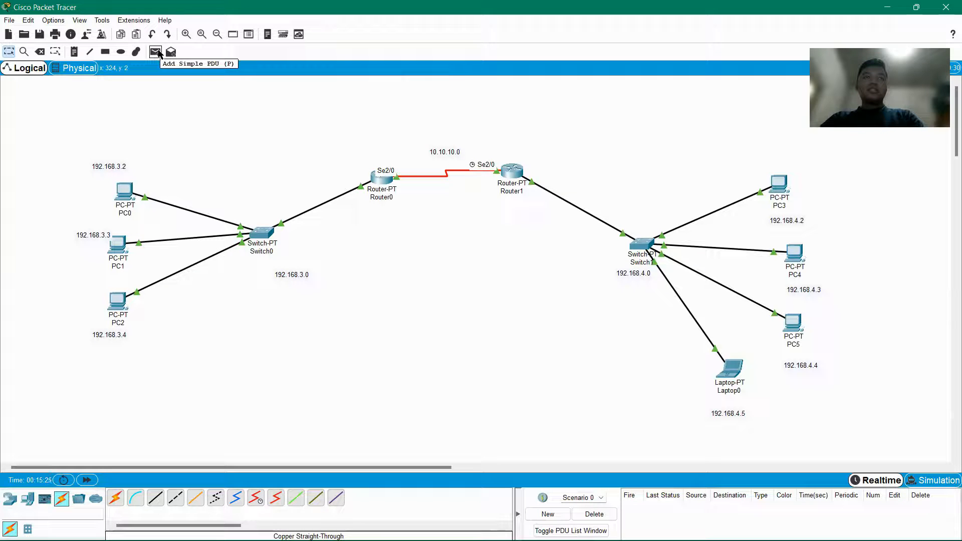
{"action": "left_click", "coordinate": [156, 53]}
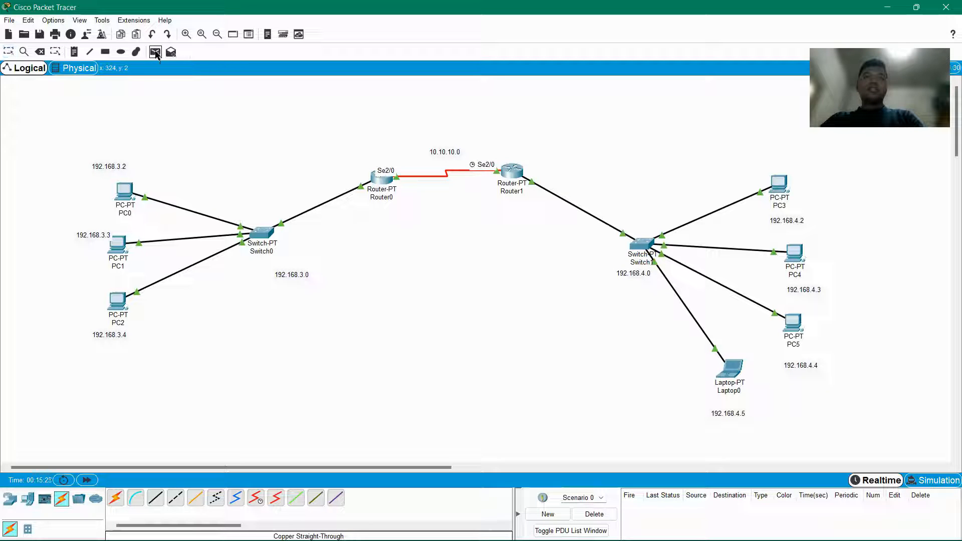
{"action": "left_click", "coordinate": [128, 193]}
{"action": "left_click", "coordinate": [783, 186]}
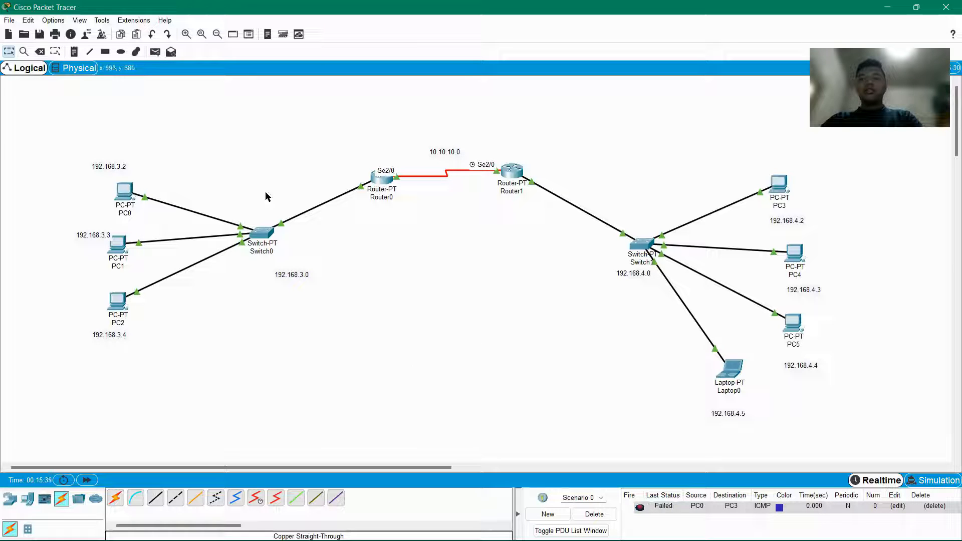
Send two more simple PDUs from PC0 to PC3 and clear Scenario 0's PDU list.
{"action": "left_click", "coordinate": [155, 52]}
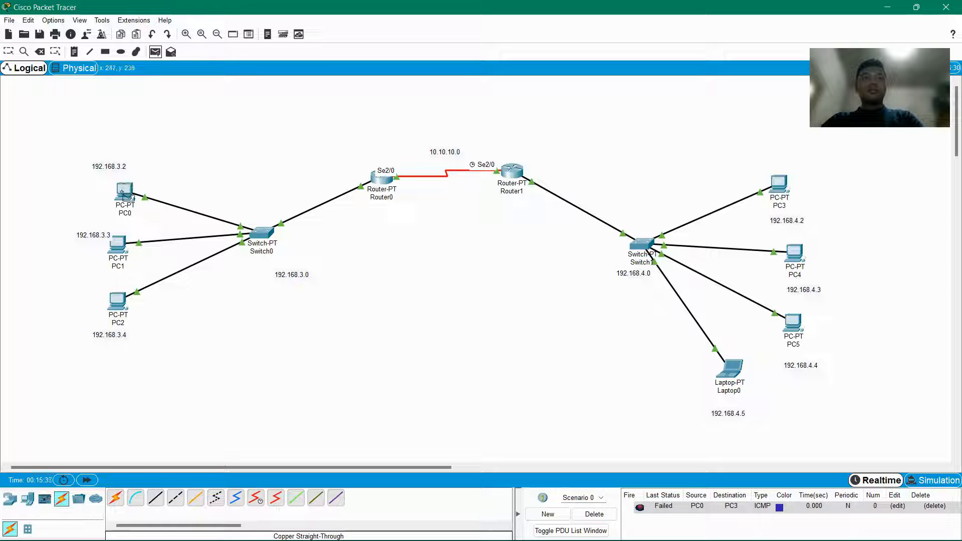
{"action": "left_click", "coordinate": [123, 191]}
{"action": "left_click", "coordinate": [784, 194]}
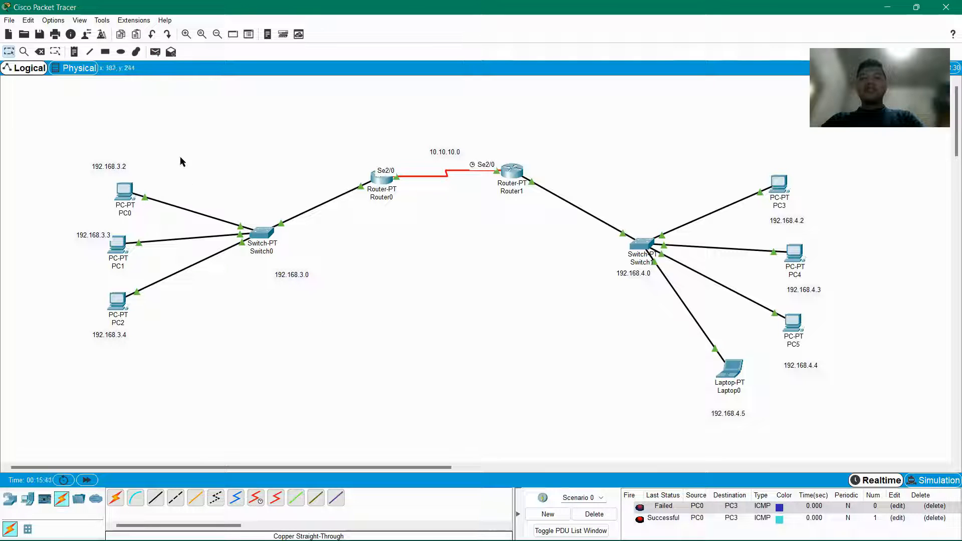
{"action": "left_click", "coordinate": [156, 54]}
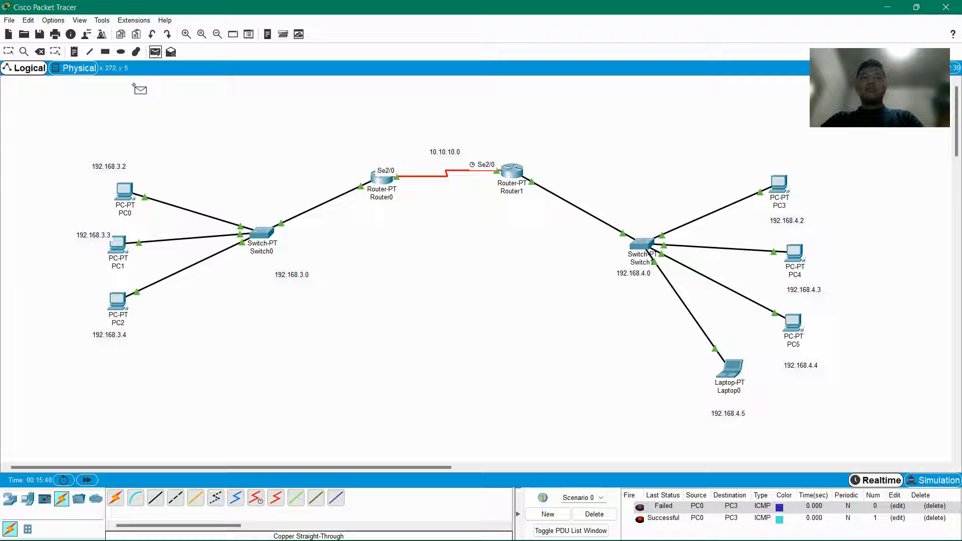
{"action": "left_click", "coordinate": [126, 193]}
{"action": "left_click", "coordinate": [780, 187]}
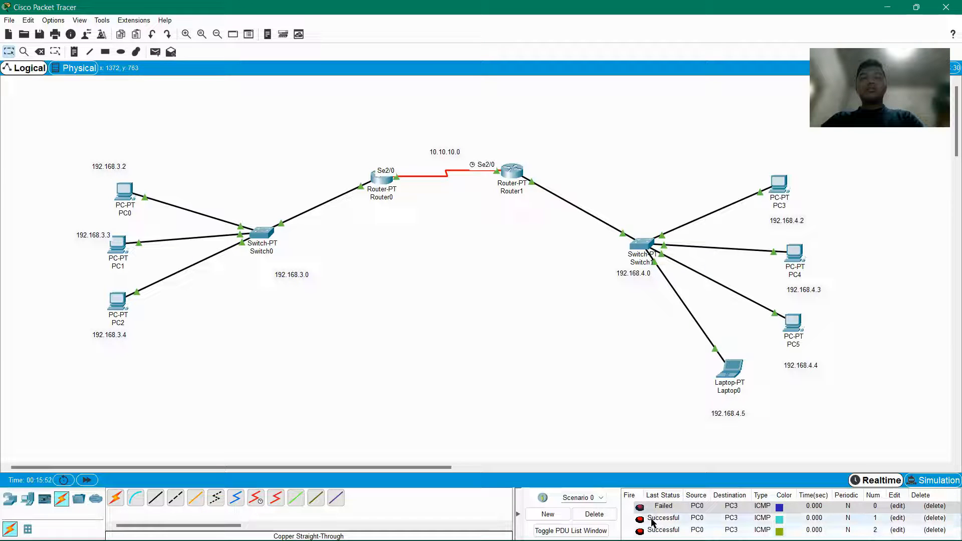
{"action": "left_click", "coordinate": [594, 514]}
Test PC1 to PC4 with two simple PDUs and clear the PDU list.
{"action": "left_click", "coordinate": [158, 51]}
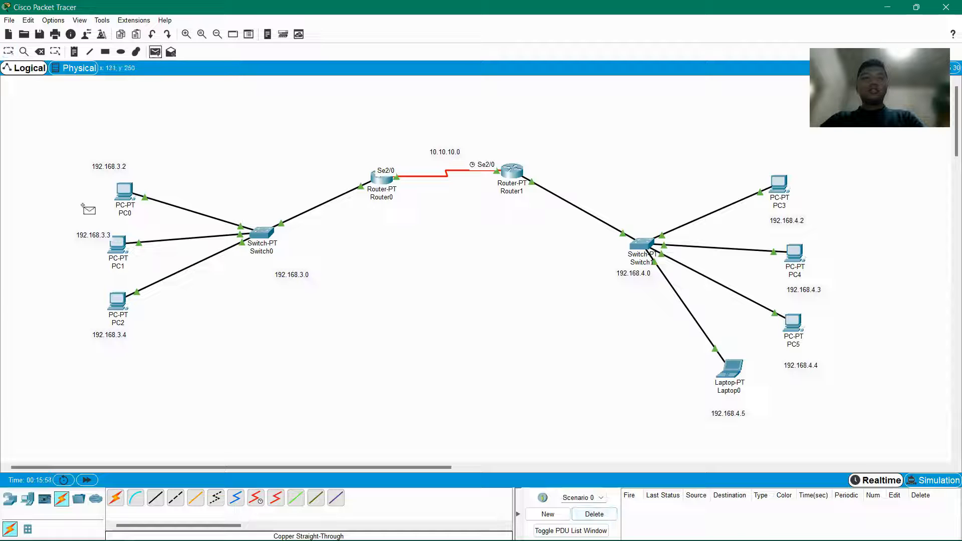
{"action": "left_click", "coordinate": [121, 247]}
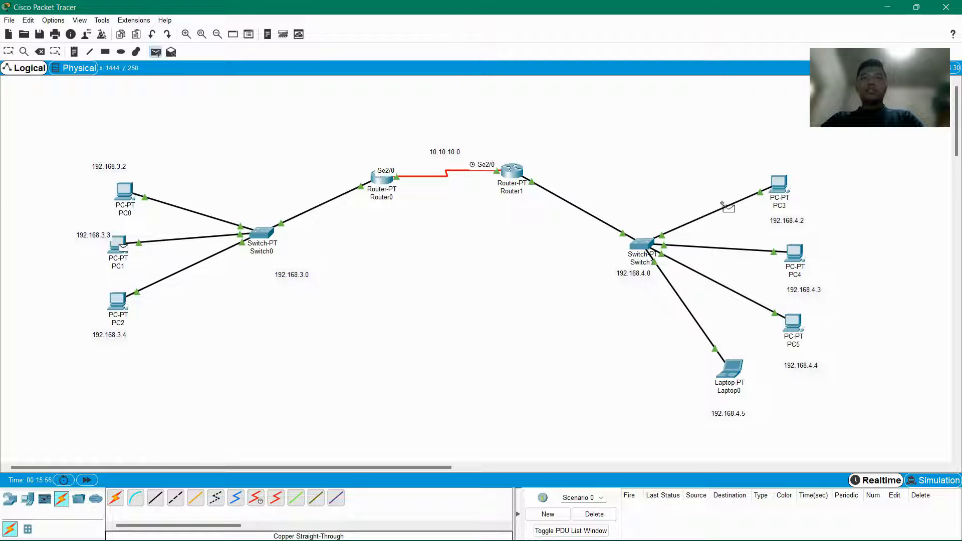
{"action": "left_click", "coordinate": [800, 254]}
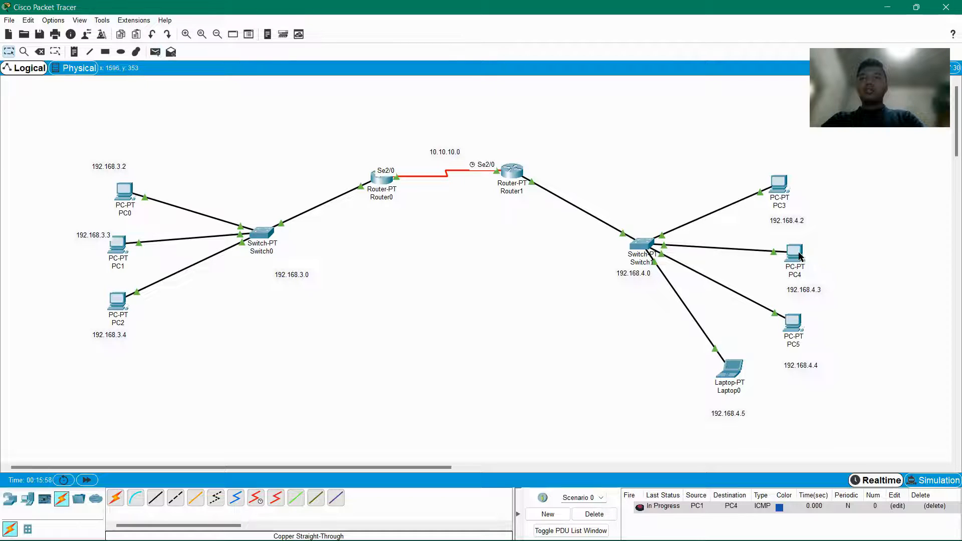
{"action": "left_click", "coordinate": [152, 53]}
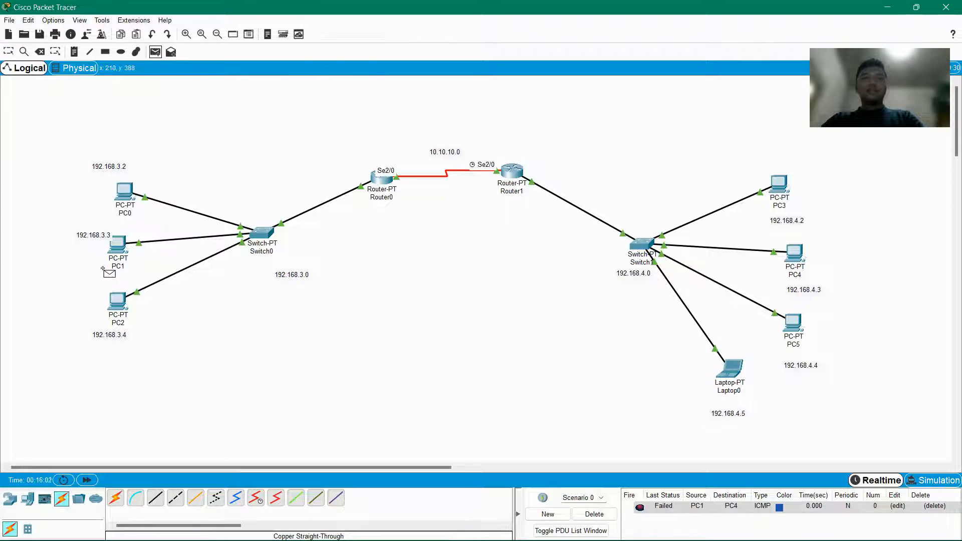
{"action": "left_click", "coordinate": [119, 245]}
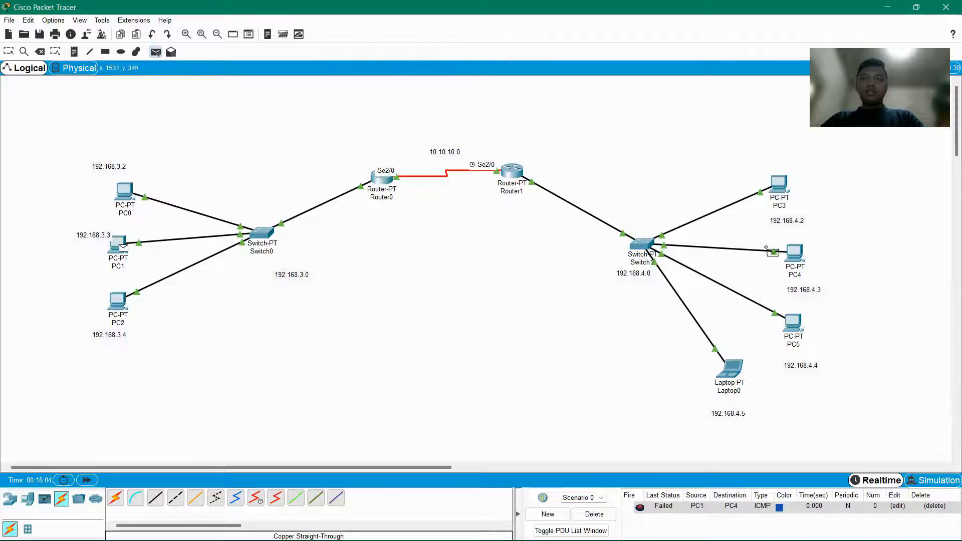
{"action": "left_click", "coordinate": [800, 257]}
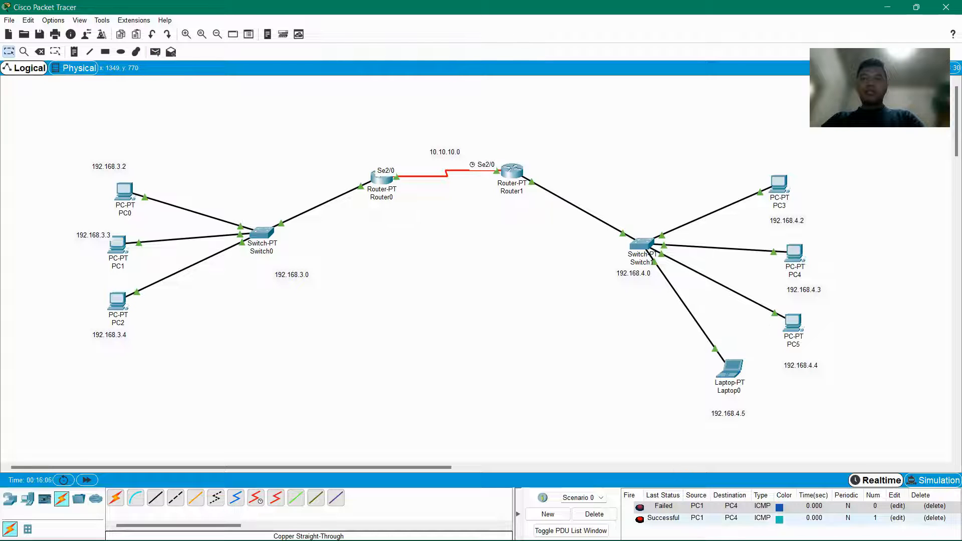
{"action": "left_click", "coordinate": [594, 514]}
Test PC2 to PC5 with two simple PDUs and clear the PDU list.
{"action": "left_click", "coordinate": [155, 51]}
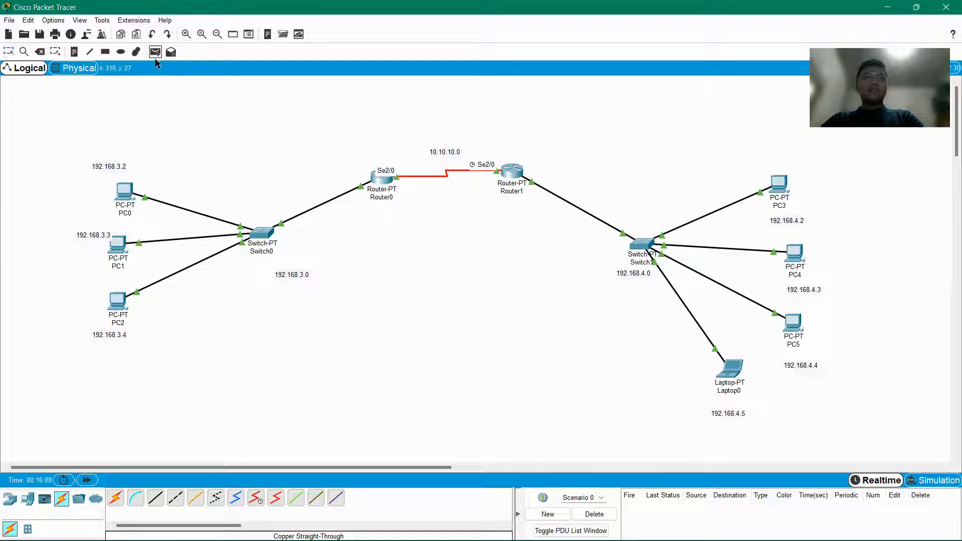
{"action": "left_click", "coordinate": [119, 301]}
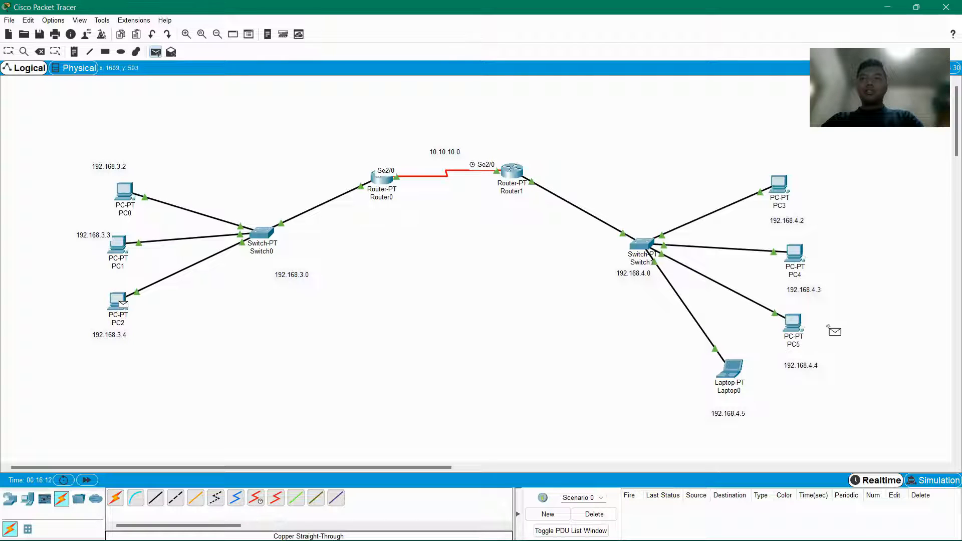
{"action": "left_click", "coordinate": [796, 324]}
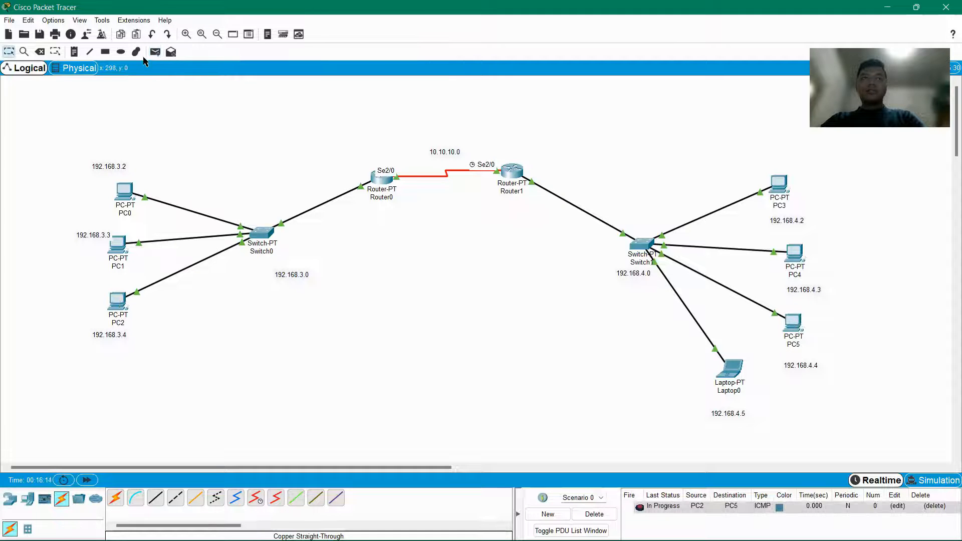
{"action": "left_click", "coordinate": [158, 54]}
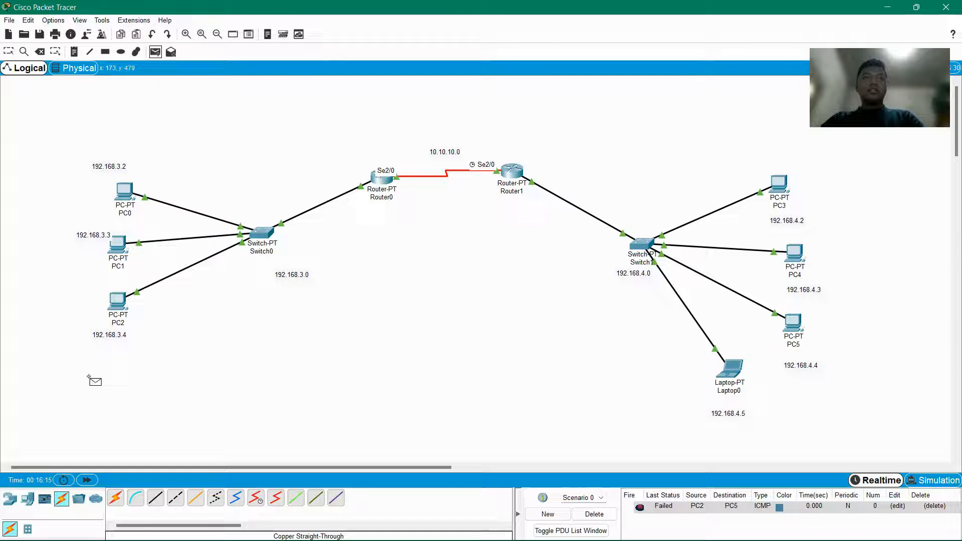
{"action": "left_click", "coordinate": [120, 304]}
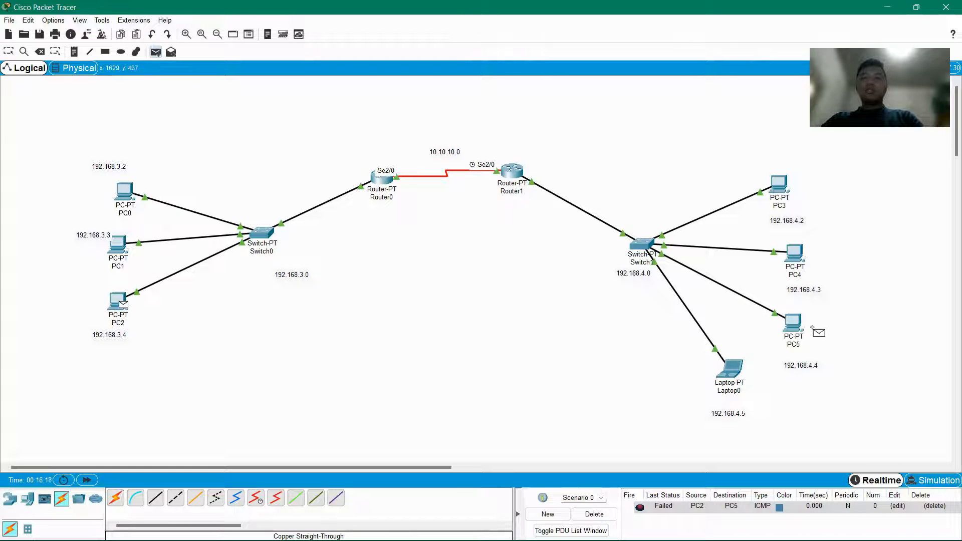
{"action": "left_click", "coordinate": [787, 330]}
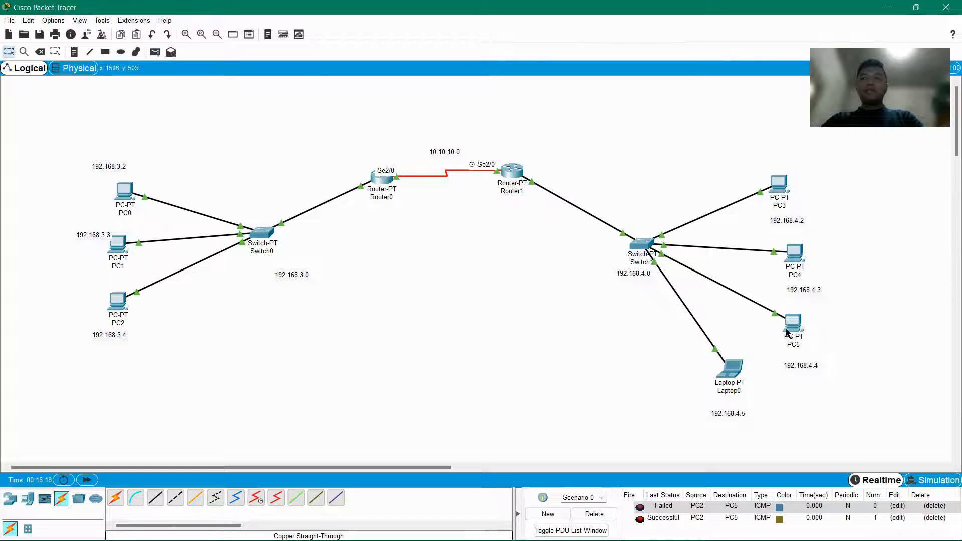
{"action": "left_click", "coordinate": [594, 514]}
Test PC0 to Laptop0 with two simple PDUs and clear the PDU list.
{"action": "left_click", "coordinate": [156, 52]}
{"action": "left_click", "coordinate": [124, 191]}
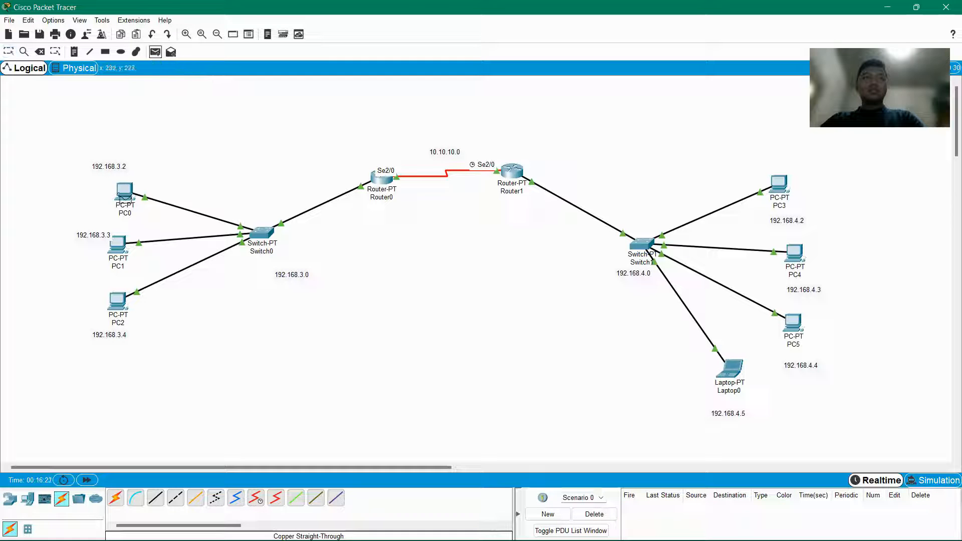
{"action": "left_click", "coordinate": [735, 371]}
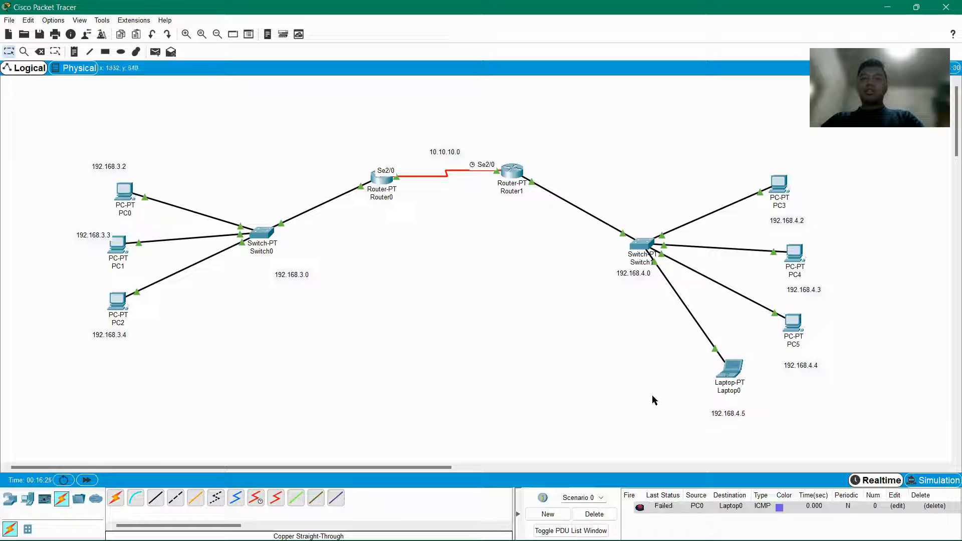
{"action": "left_click", "coordinate": [124, 190]}
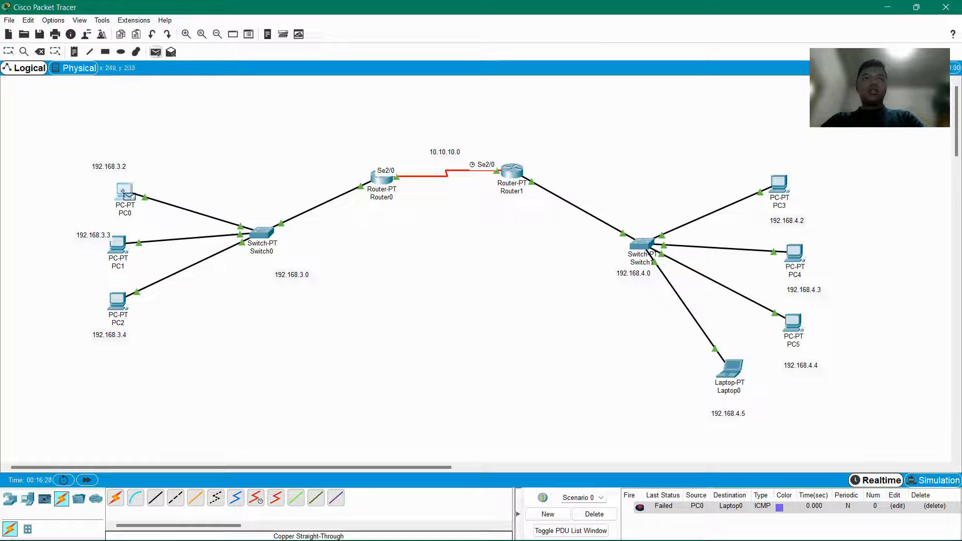
{"action": "left_click", "coordinate": [731, 371]}
{"action": "left_click", "coordinate": [595, 514]}
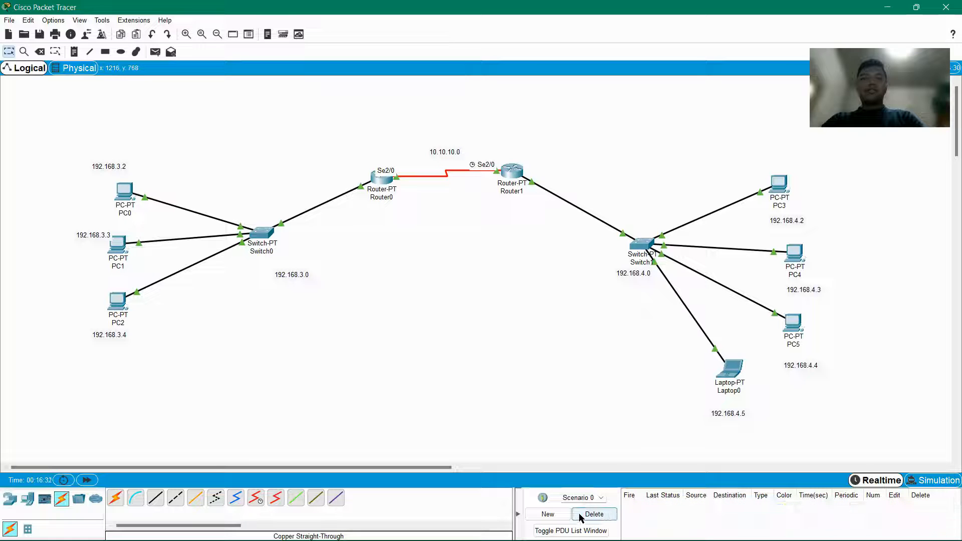
Show the PDU list as a separate pane below the topology and make the pane taller.
{"action": "scroll", "coordinate": [488, 234], "scroll_direction": "down", "scroll_amount": 1}
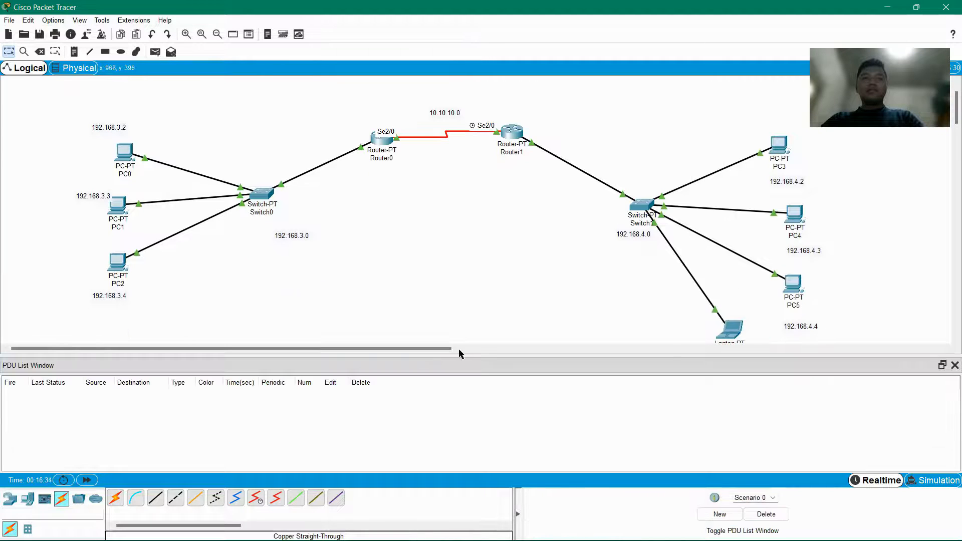
{"action": "left_click_drag", "start_coordinate": [457, 355], "coordinate": [458, 333]}
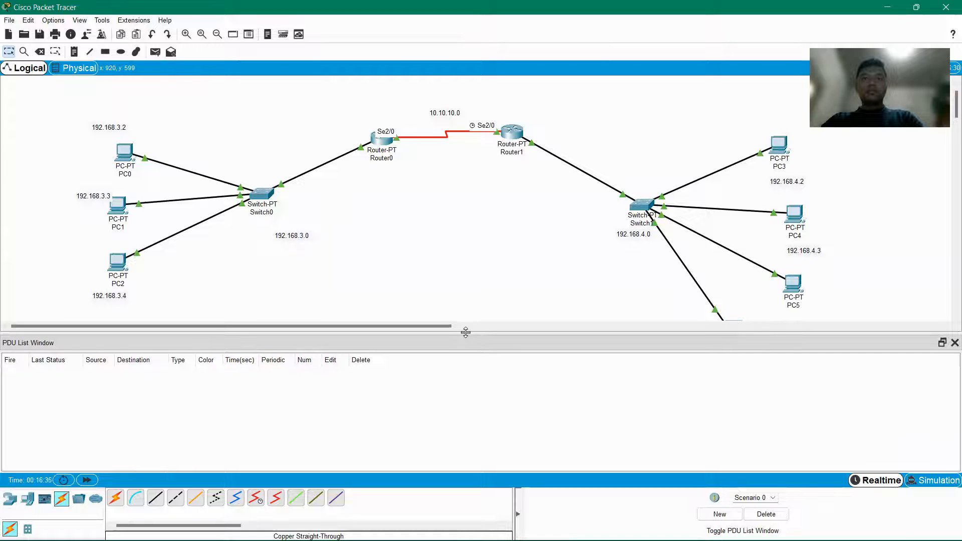
{"action": "scroll", "coordinate": [485, 265], "scroll_direction": "down", "scroll_amount": 1}
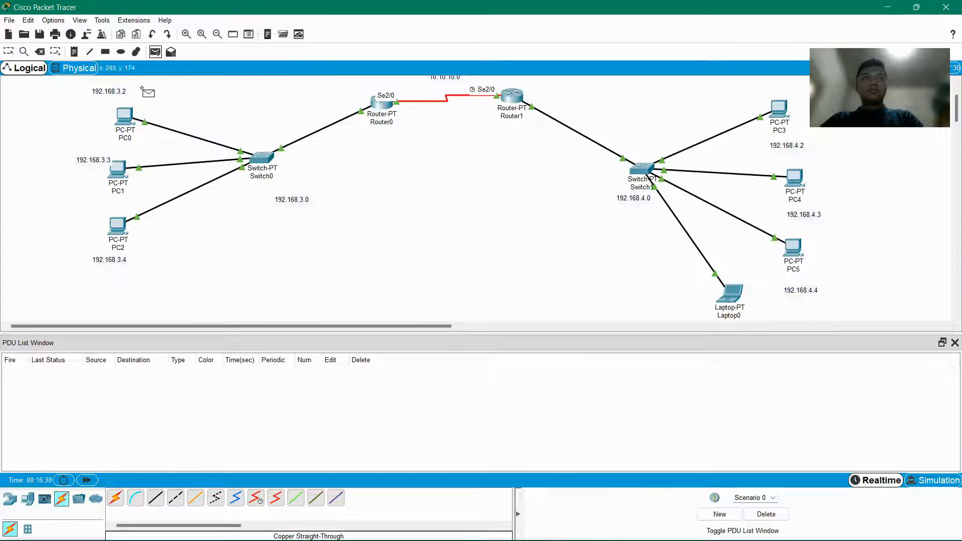
Send one simple PDU from PC1 to Laptop0 and another from PC2 to Laptop0.
{"action": "left_click", "coordinate": [155, 52]}
{"action": "left_click", "coordinate": [118, 169]}
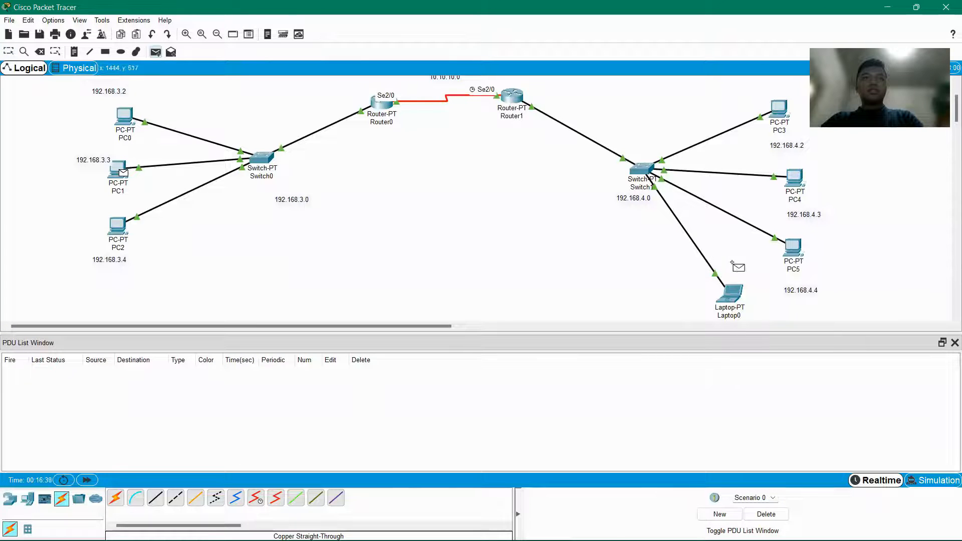
{"action": "left_click", "coordinate": [729, 293]}
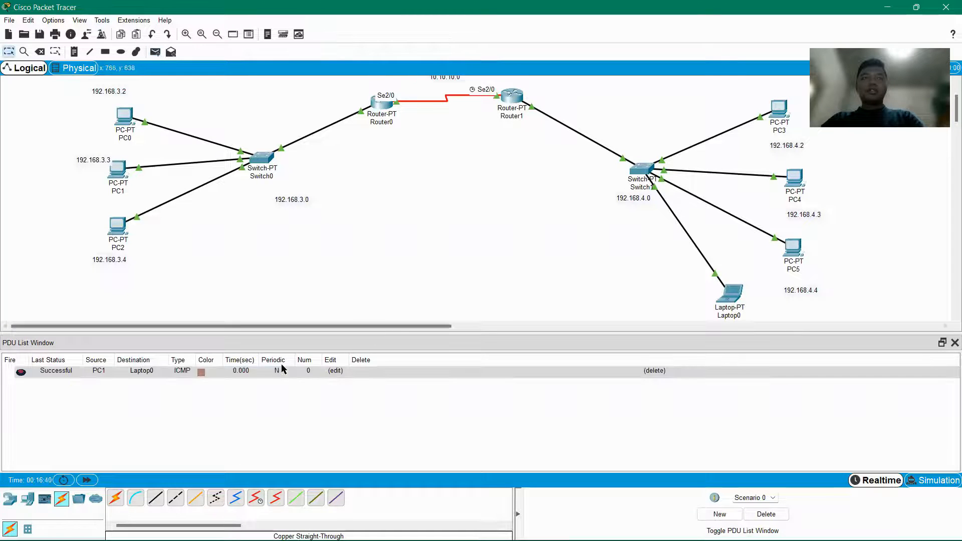
{"action": "left_click", "coordinate": [155, 52]}
{"action": "left_click", "coordinate": [120, 228]}
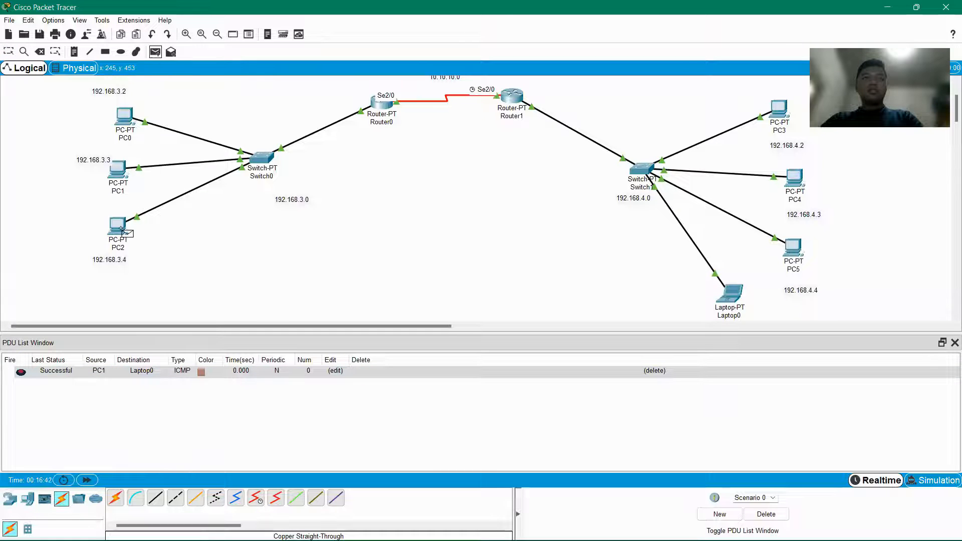
{"action": "left_click", "coordinate": [730, 290]}
Send one simple PDU from PC1 to PC3 and another from PC1 to PC4.
{"action": "left_click", "coordinate": [155, 52]}
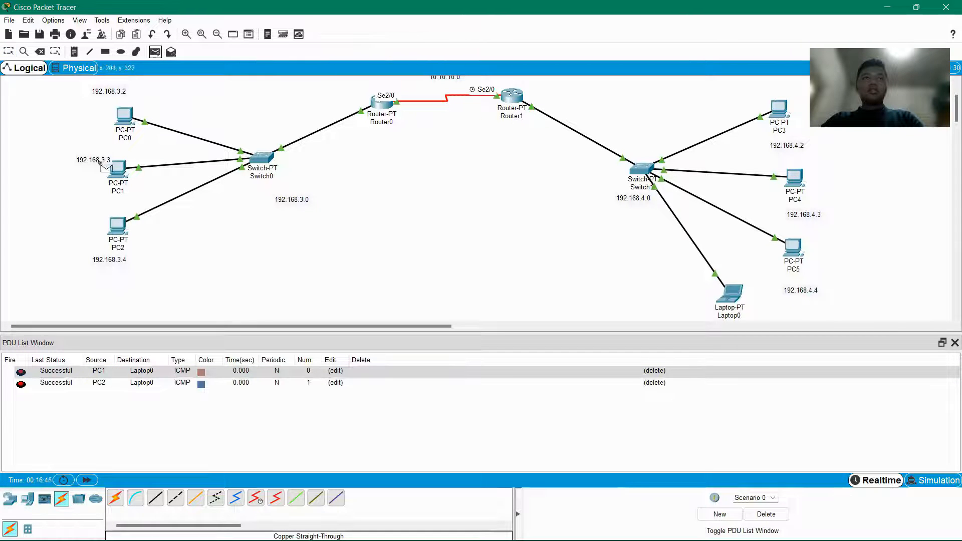
{"action": "left_click", "coordinate": [118, 170]}
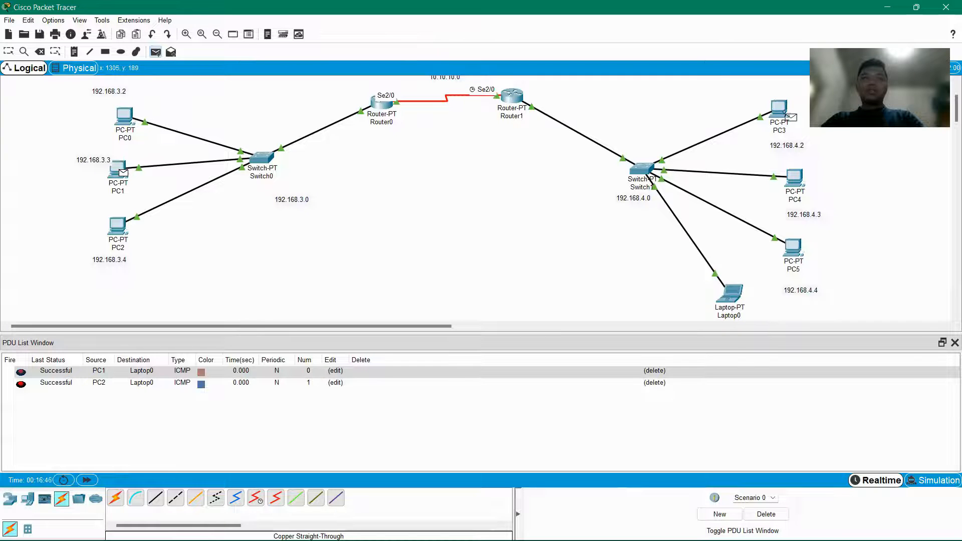
{"action": "left_click", "coordinate": [779, 108]}
{"action": "left_click", "coordinate": [155, 52]}
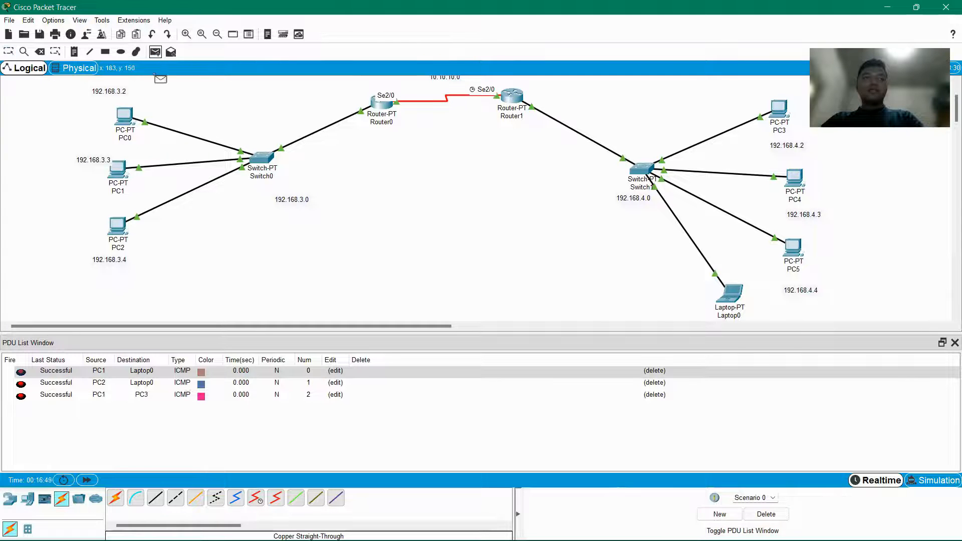
{"action": "left_click", "coordinate": [118, 170]}
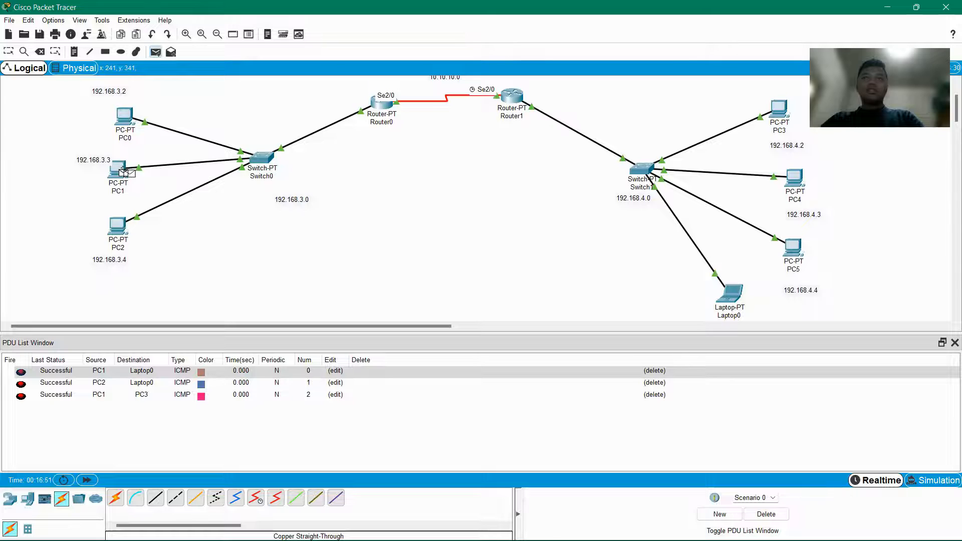
{"action": "left_click", "coordinate": [796, 180]}
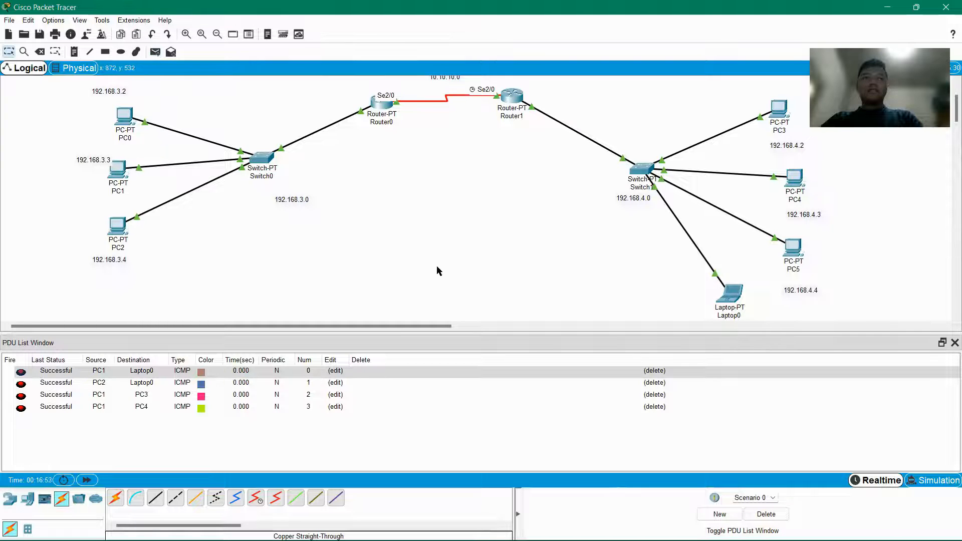
Send one simple PDU from PC1 to PC5 and another from PC1 to Laptop0.
{"action": "left_click", "coordinate": [155, 51]}
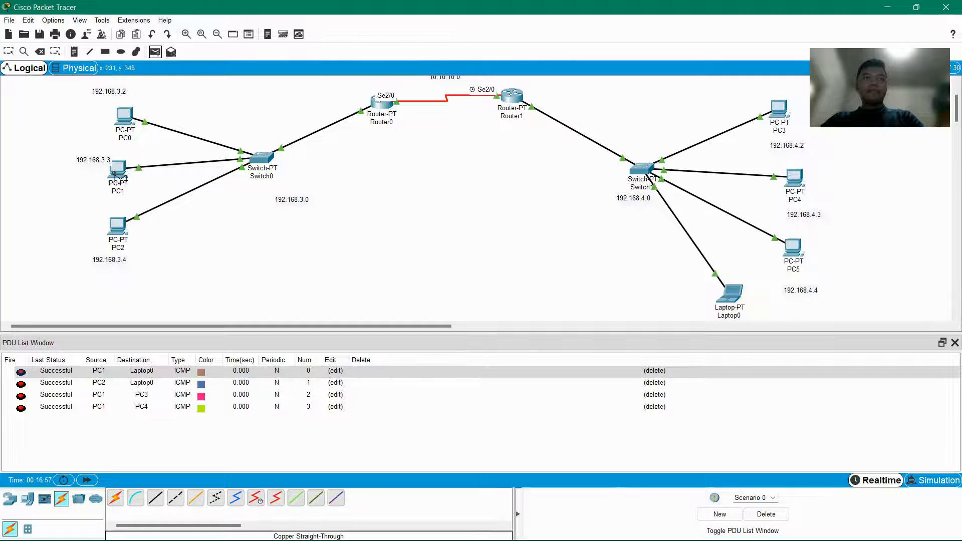
{"action": "left_click", "coordinate": [118, 174]}
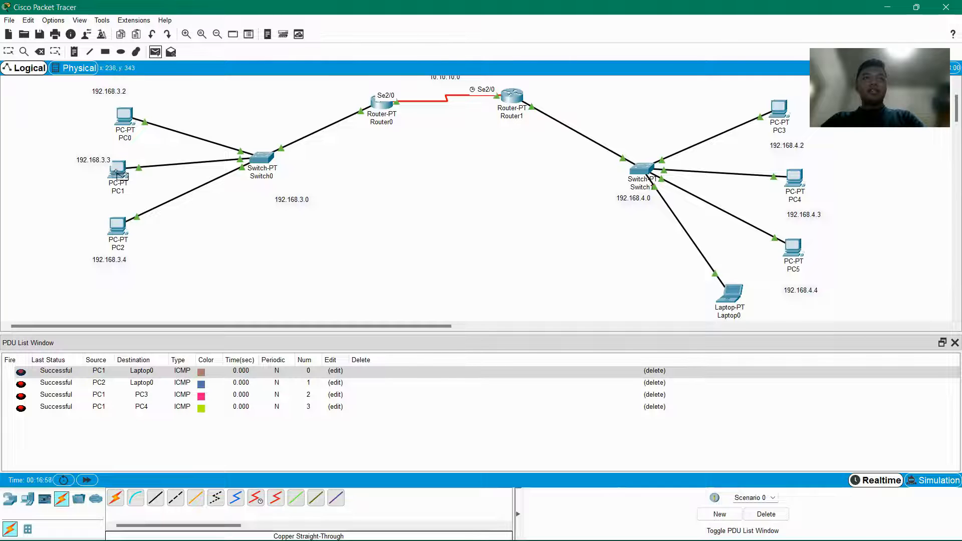
{"action": "left_click", "coordinate": [793, 247]}
{"action": "left_click", "coordinate": [155, 52]}
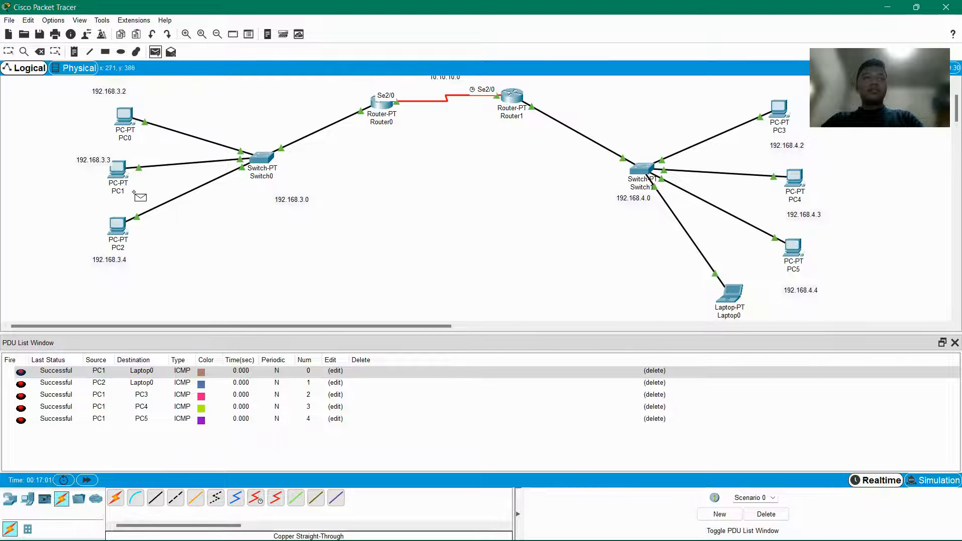
{"action": "left_click", "coordinate": [119, 173]}
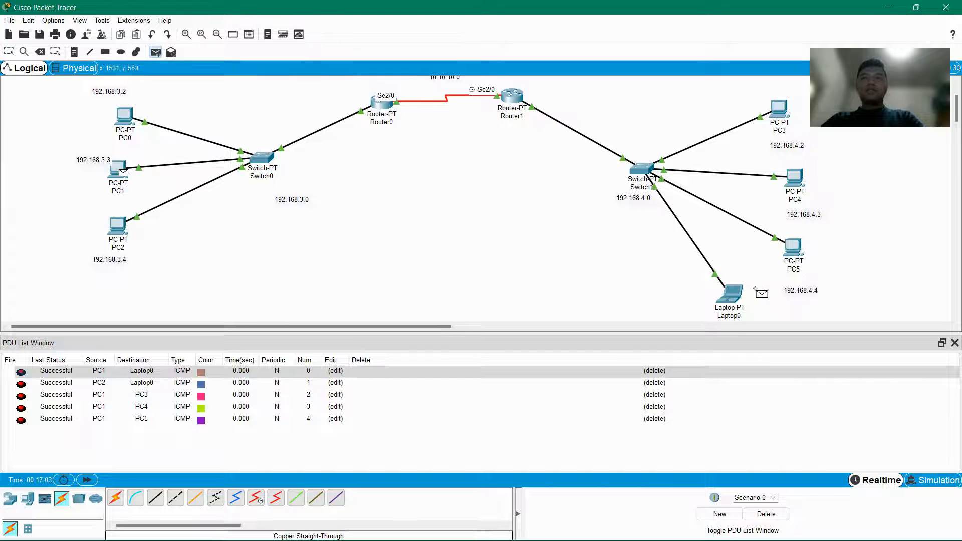
{"action": "left_click", "coordinate": [731, 294]}
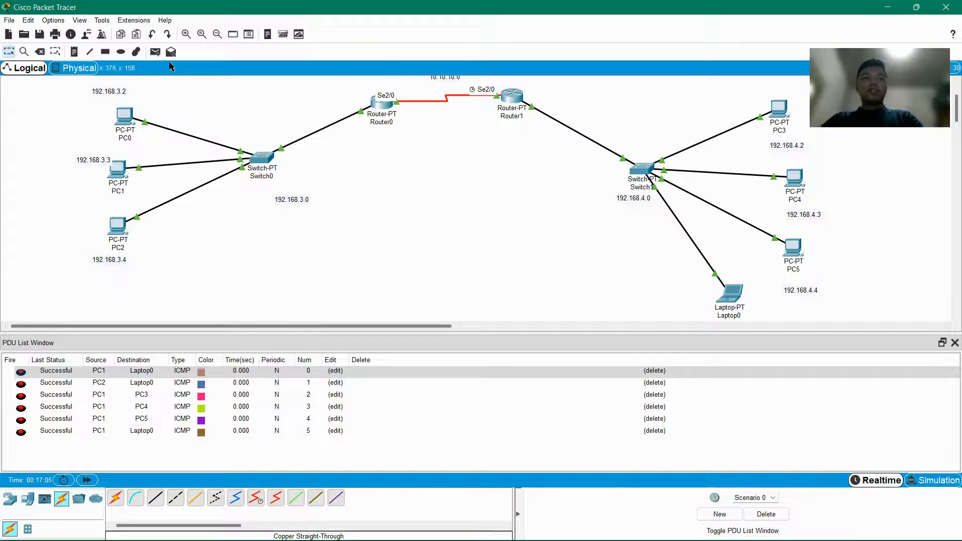
Send one simple PDU from PC2 to PC4 and another from PC3 to PC1.
{"action": "left_click", "coordinate": [155, 52]}
{"action": "left_click", "coordinate": [121, 232]}
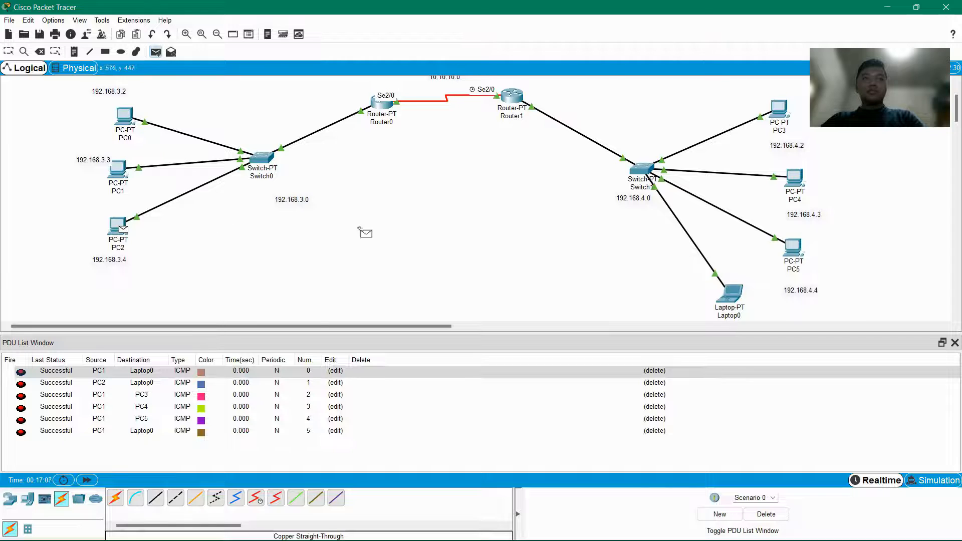
{"action": "left_click", "coordinate": [794, 177]}
{"action": "left_click", "coordinate": [156, 52]}
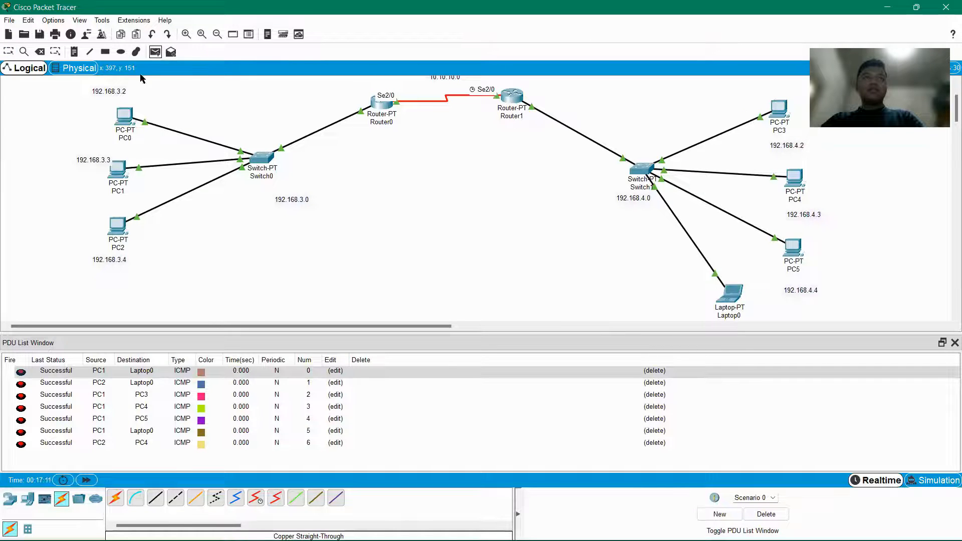
{"action": "left_click", "coordinate": [777, 105]}
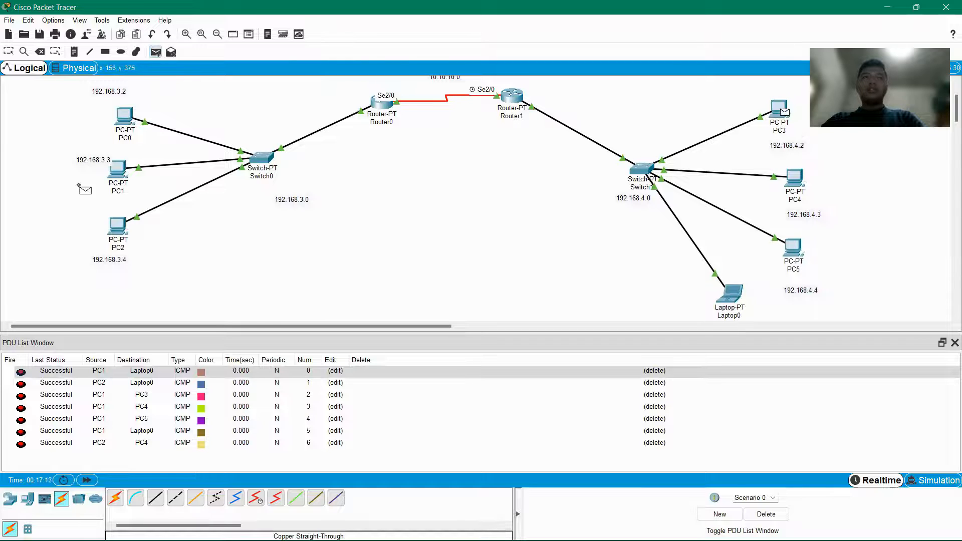
{"action": "left_click", "coordinate": [118, 170]}
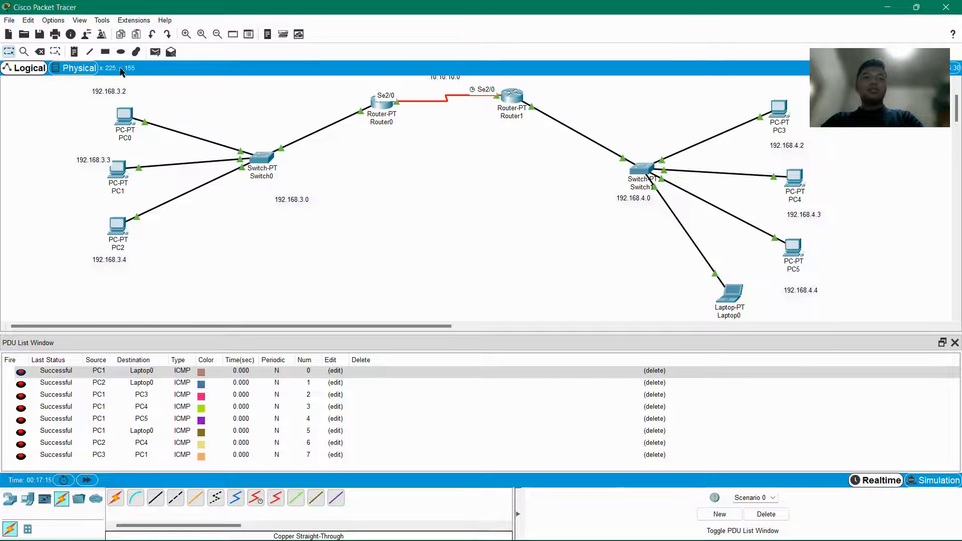
Send a simple PDU from PC3 to PC2 and clear the PDU list by deleting the scenario.
{"action": "left_click", "coordinate": [155, 52]}
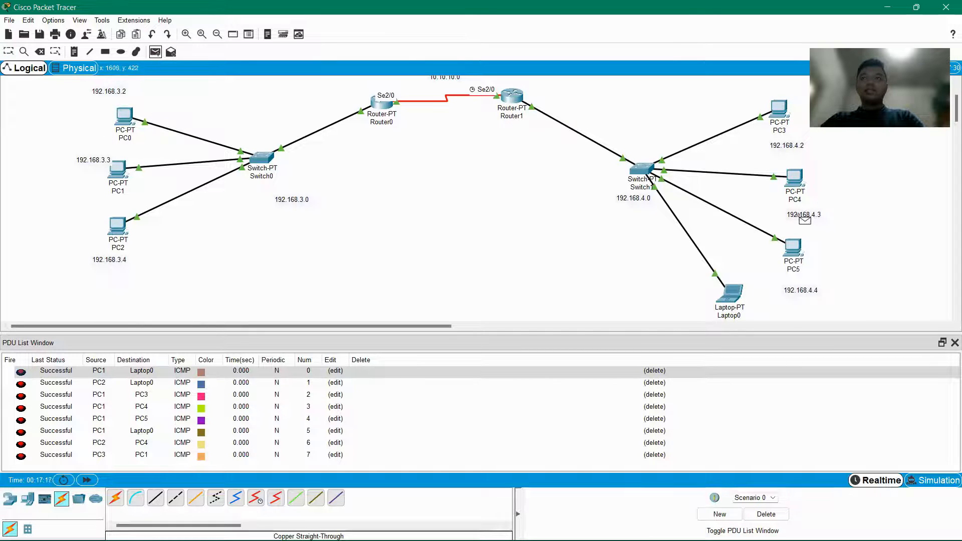
{"action": "left_click", "coordinate": [782, 123]}
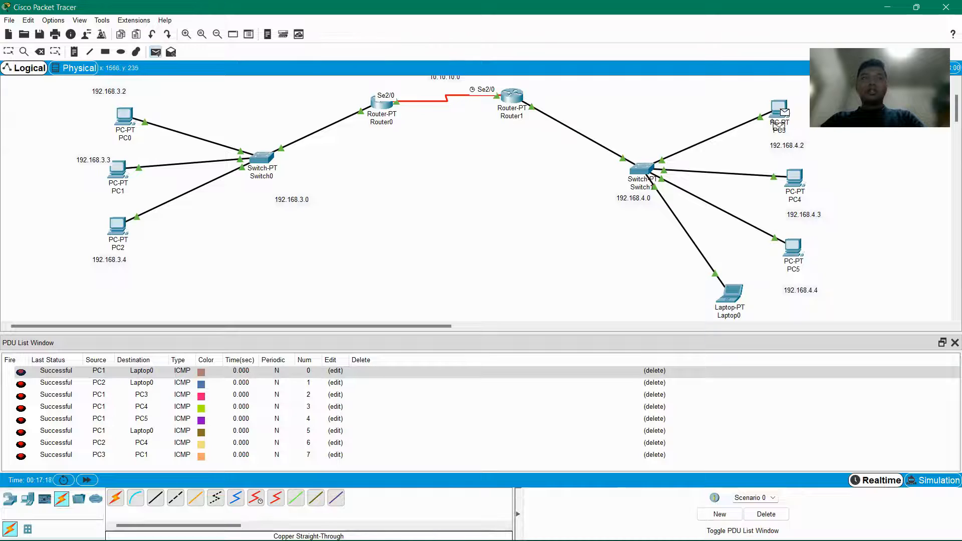
{"action": "left_click", "coordinate": [117, 228]}
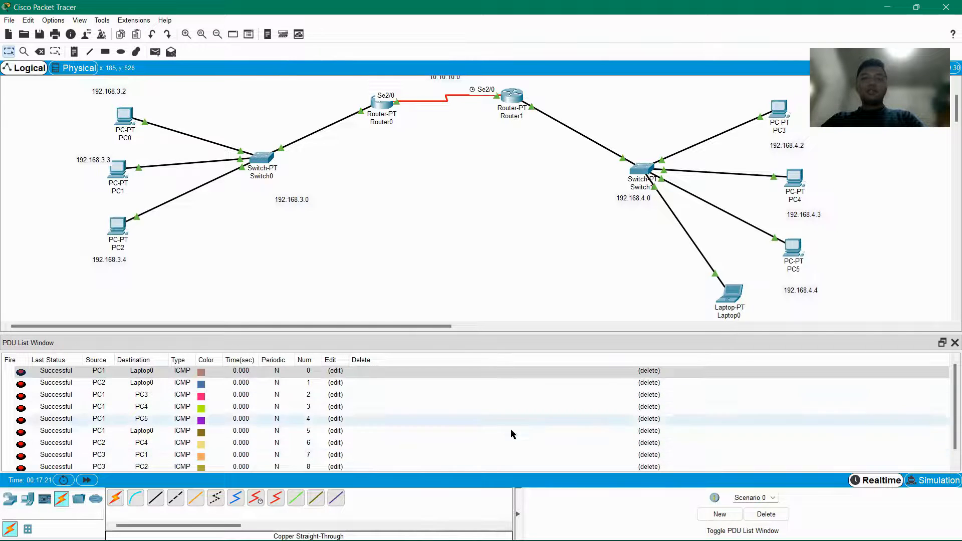
{"action": "left_click", "coordinate": [748, 516]}
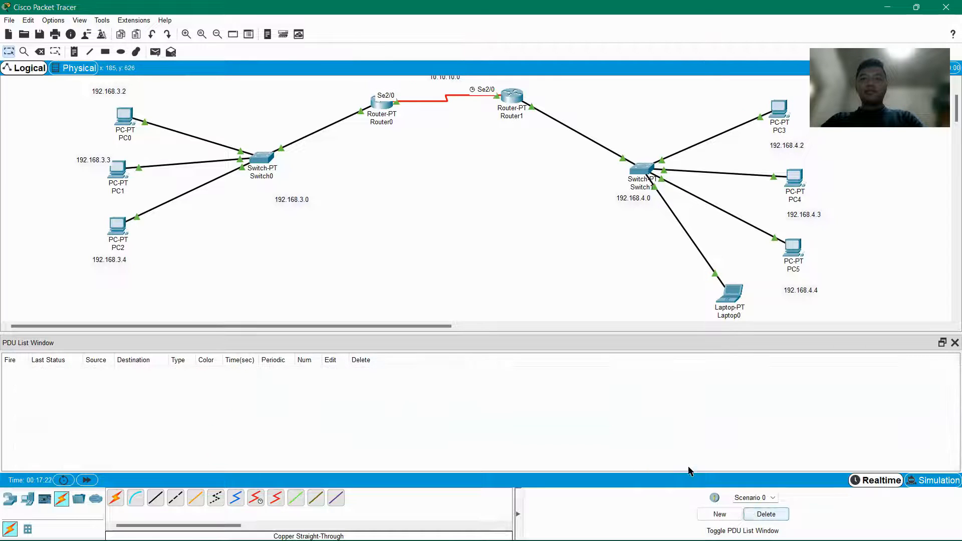
Test PC3 to PC0 and Laptop0 to PC1 with simple PDUs and clear the PDU list.
{"action": "left_click", "coordinate": [156, 53]}
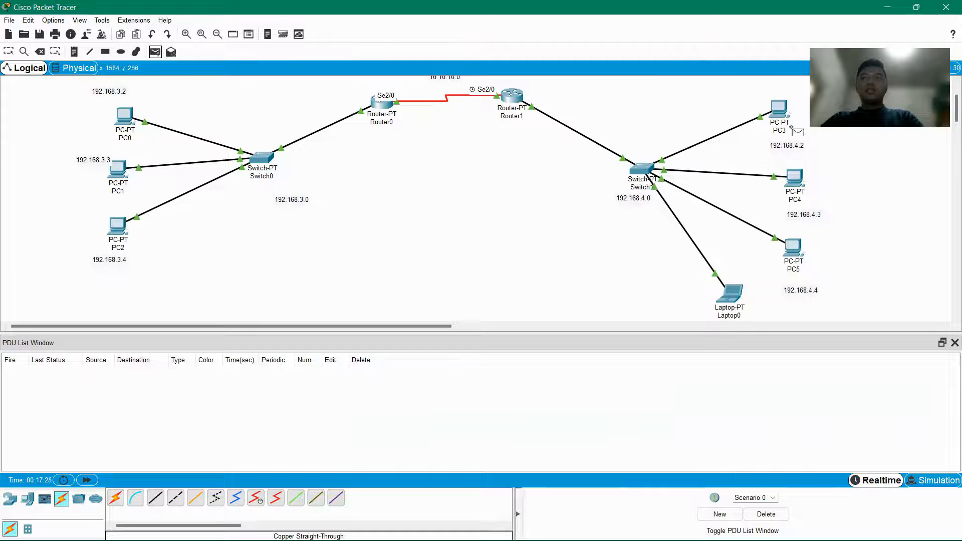
{"action": "left_click", "coordinate": [781, 112]}
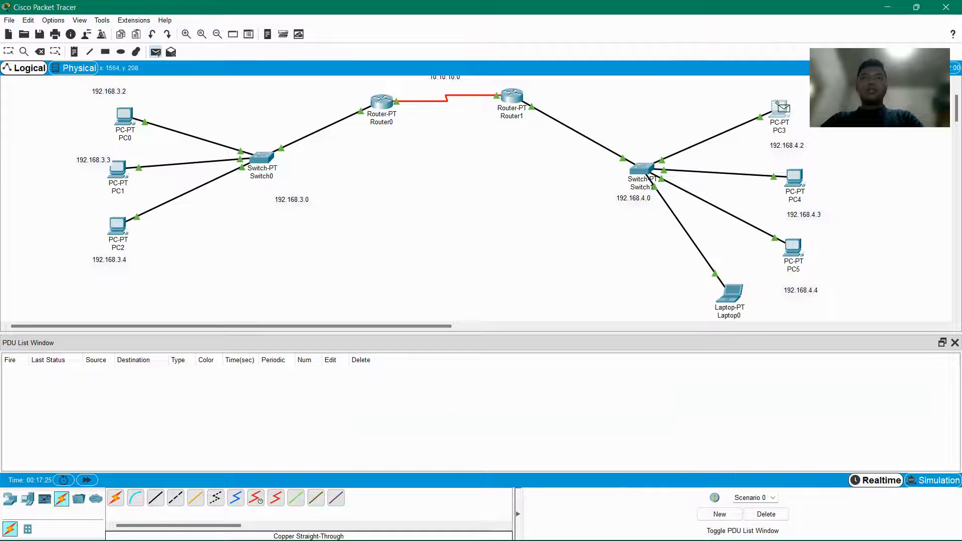
{"action": "left_click", "coordinate": [123, 116]}
{"action": "left_click", "coordinate": [156, 52]}
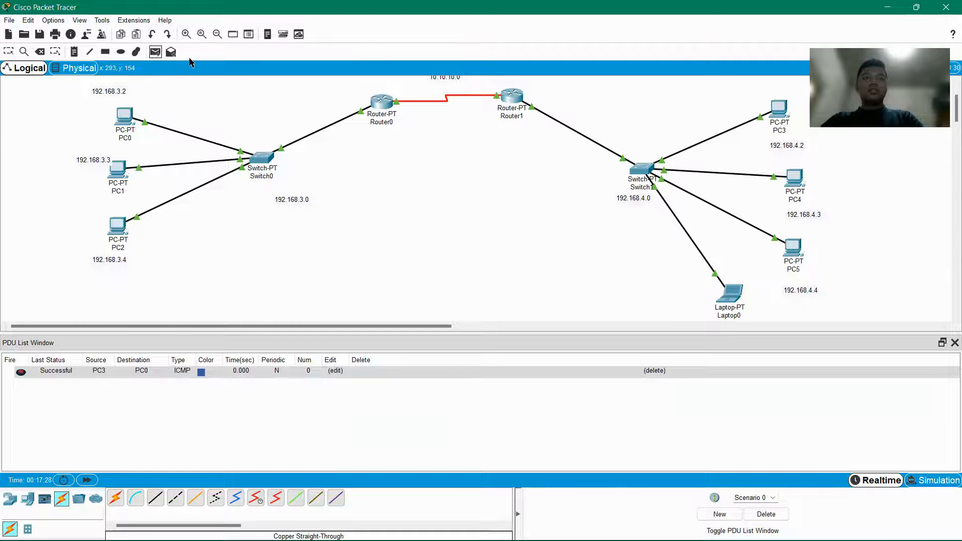
{"action": "left_click", "coordinate": [731, 293]}
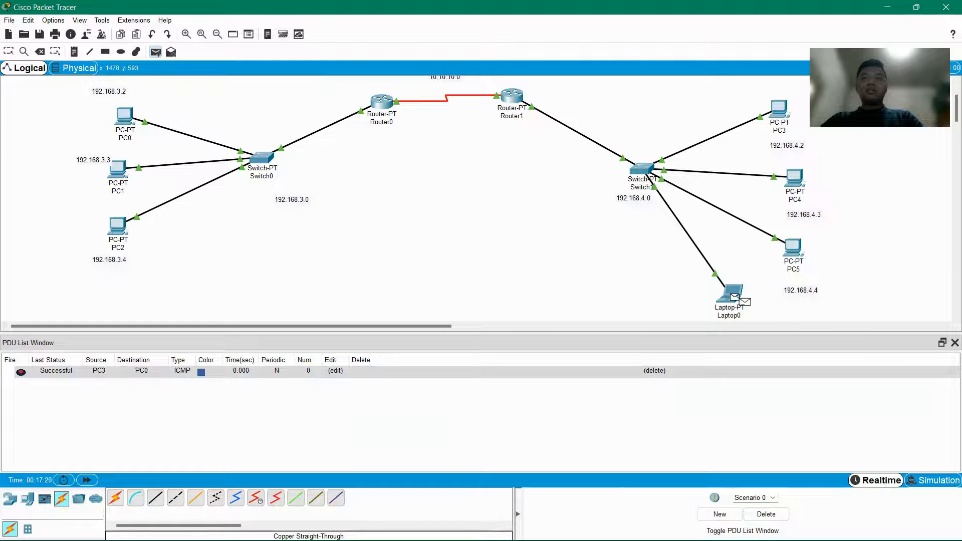
{"action": "left_click", "coordinate": [126, 168]}
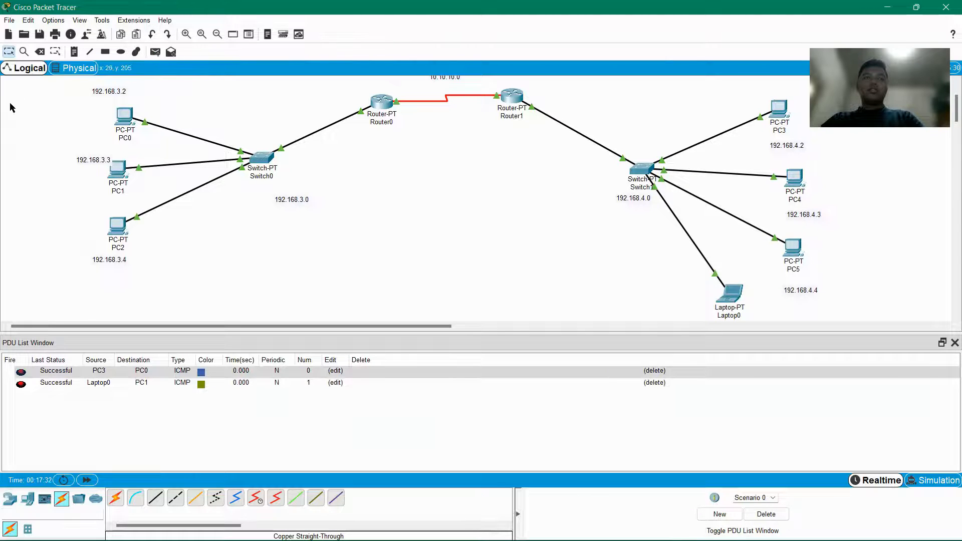
{"action": "left_click", "coordinate": [758, 516]}
Send one simple PDU from PC5 to PC2 and another from Laptop0 to PC2.
{"action": "left_click", "coordinate": [155, 56]}
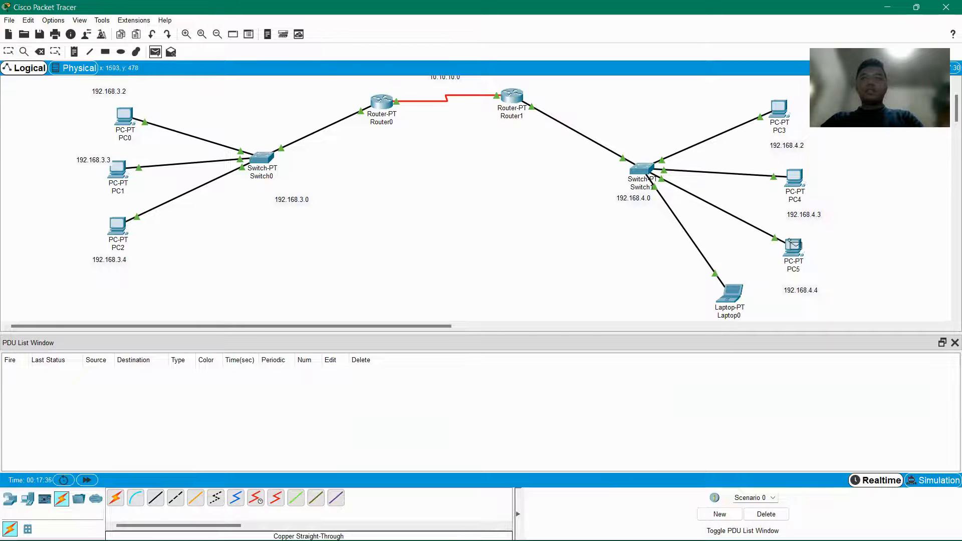
{"action": "left_click", "coordinate": [795, 252]}
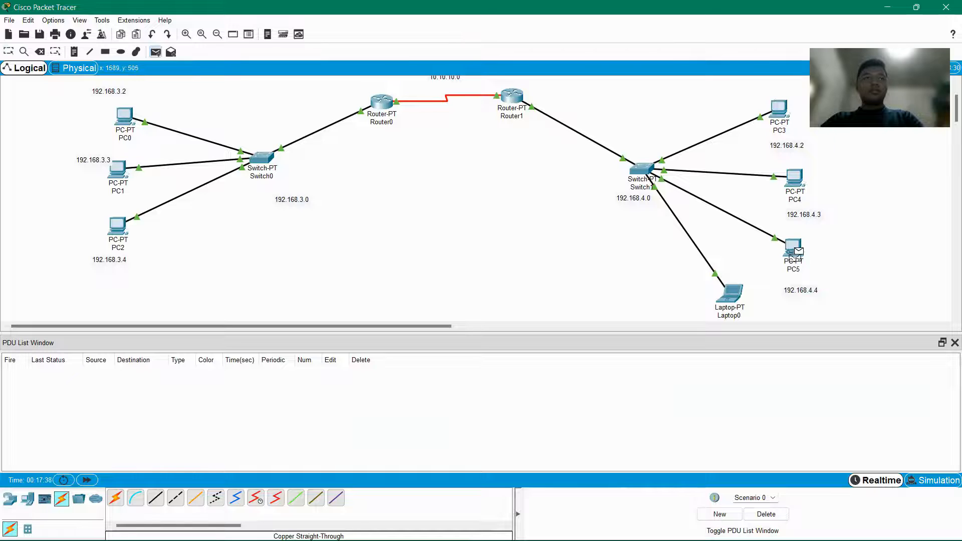
{"action": "left_click", "coordinate": [119, 228]}
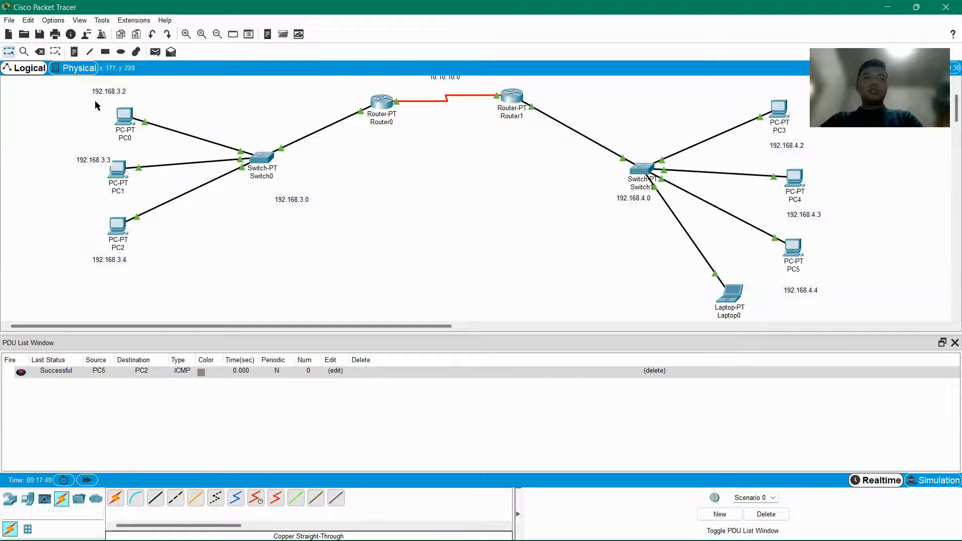
{"action": "left_click", "coordinate": [155, 51]}
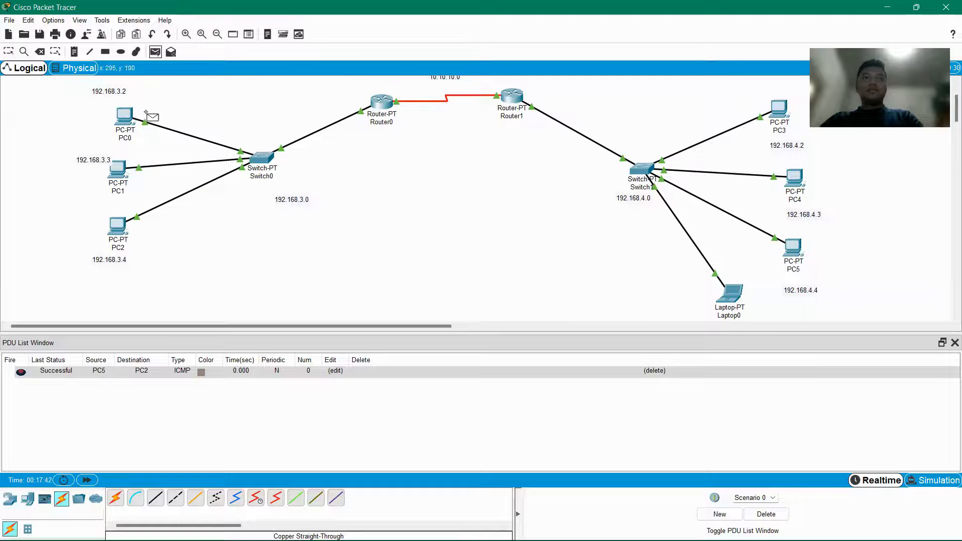
{"action": "left_click", "coordinate": [738, 292]}
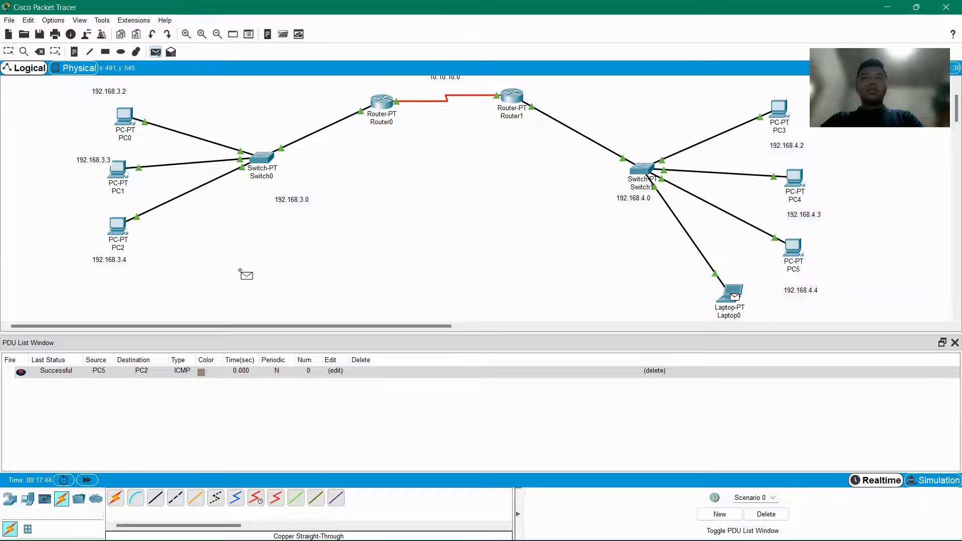
{"action": "left_click", "coordinate": [120, 225]}
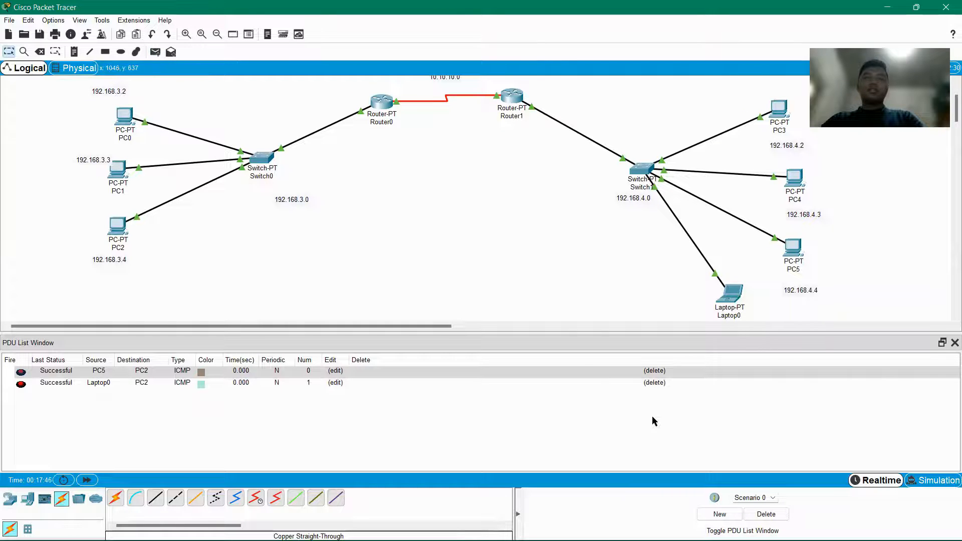
Clear the PDU list and close its pane below the topology.
{"action": "left_click", "coordinate": [765, 514]}
{"action": "left_click", "coordinate": [954, 342]}
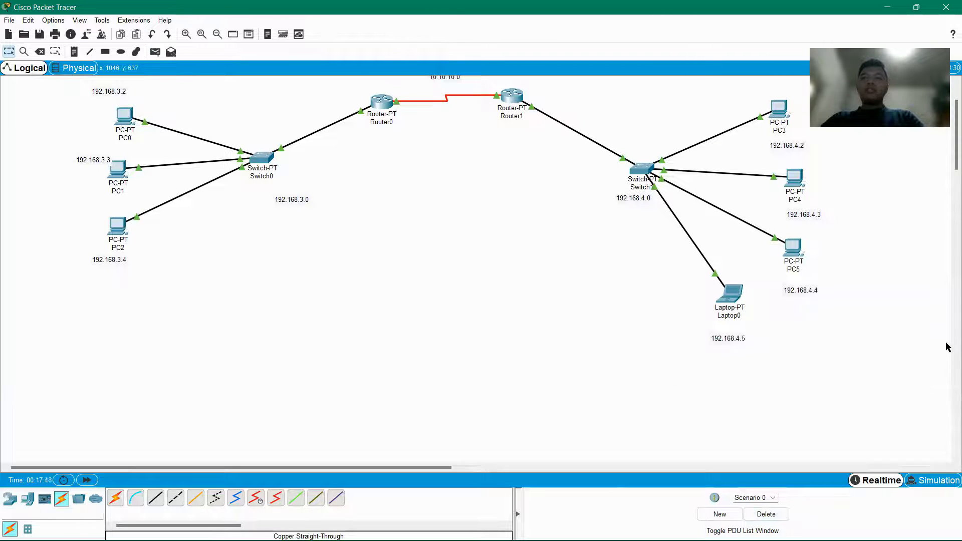
Open the Command Prompt on PC0 and ping PC5 at 192.168.4.4.
{"action": "scroll", "coordinate": [422, 278], "scroll_direction": "up", "scroll_amount": 3}
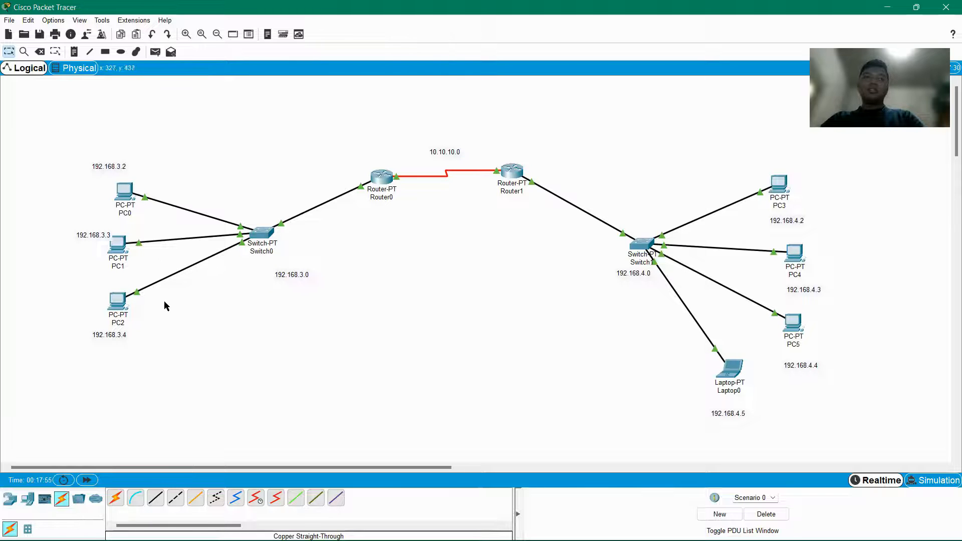
{"action": "left_click", "coordinate": [127, 189]}
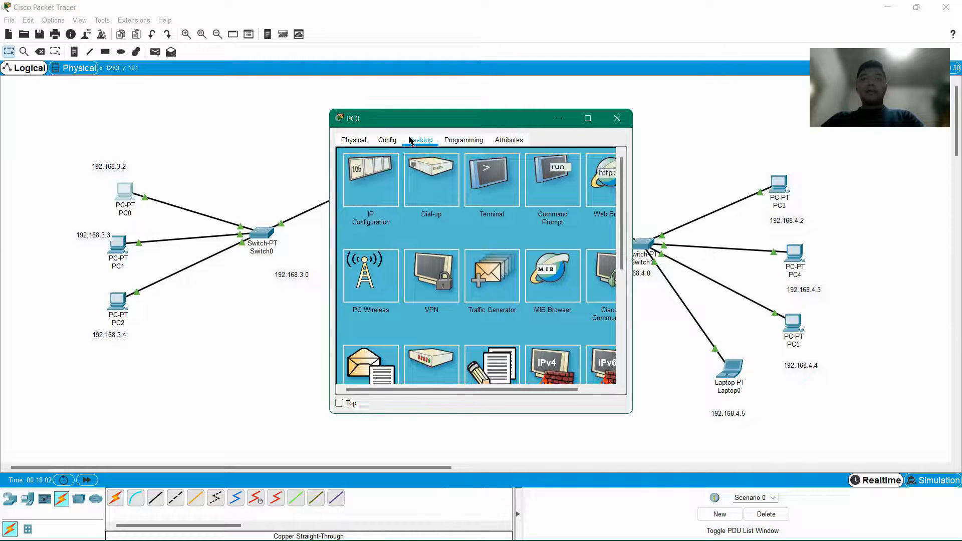
{"action": "left_click", "coordinate": [561, 202]}
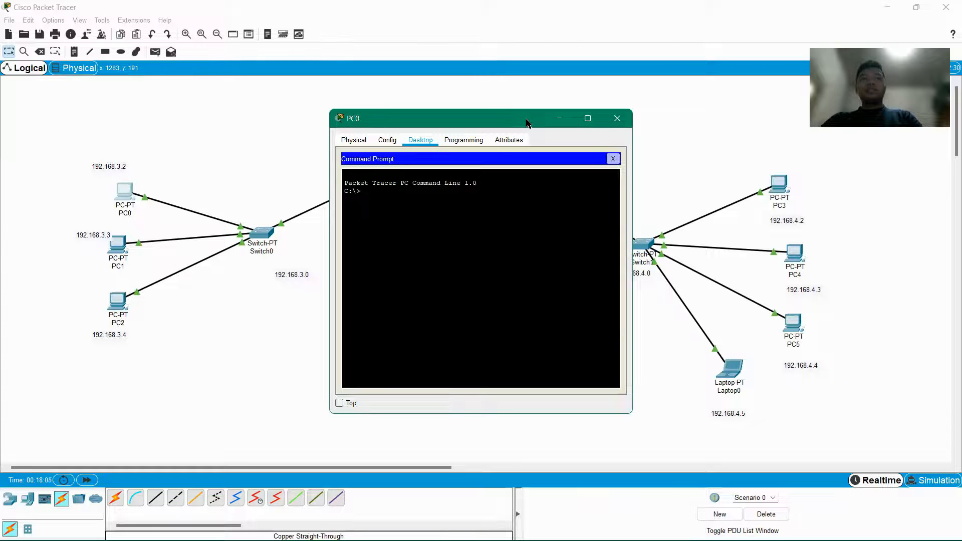
{"action": "left_click_drag", "start_coordinate": [527, 122], "coordinate": [405, 129]}
{"action": "type", "text": "ping"}
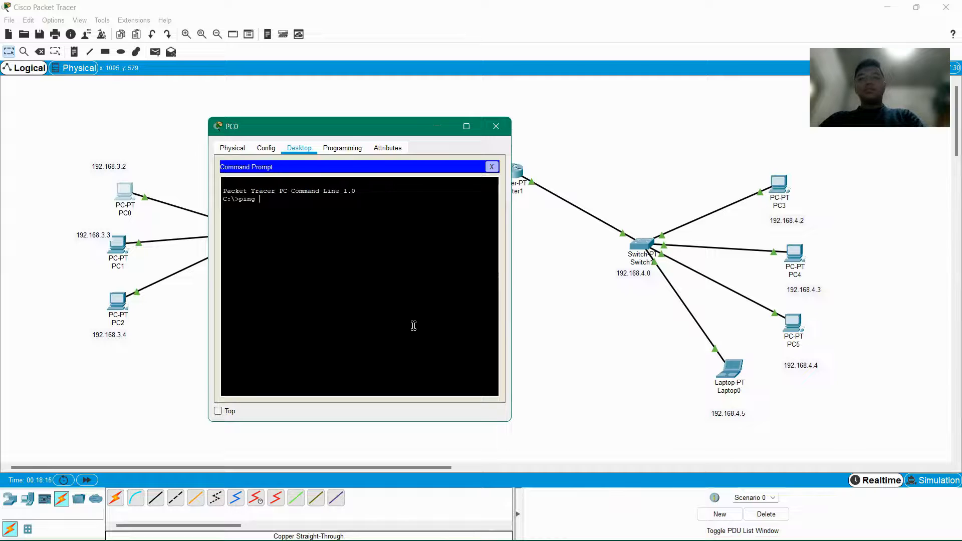
{"action": "type", "text": "192"}
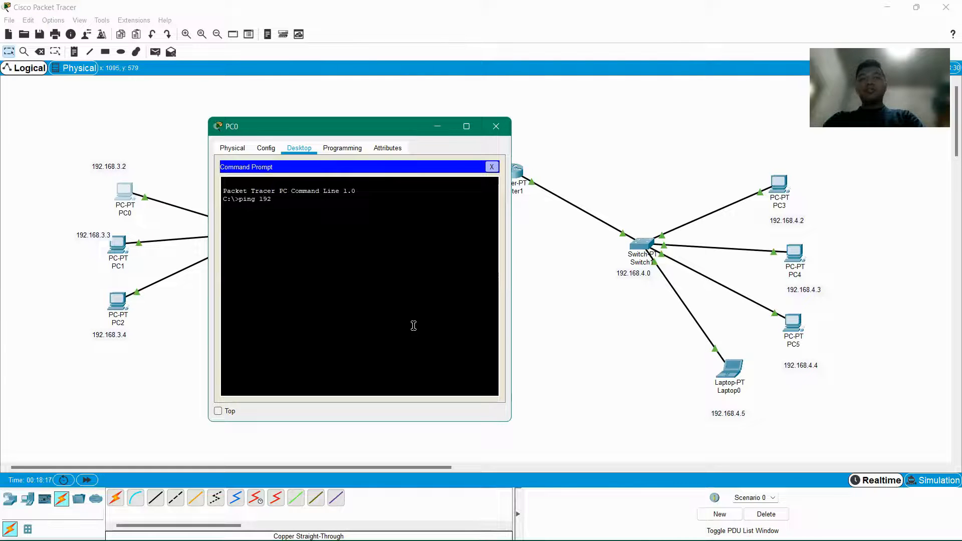
{"action": "type", "text": ".168.4.4"}
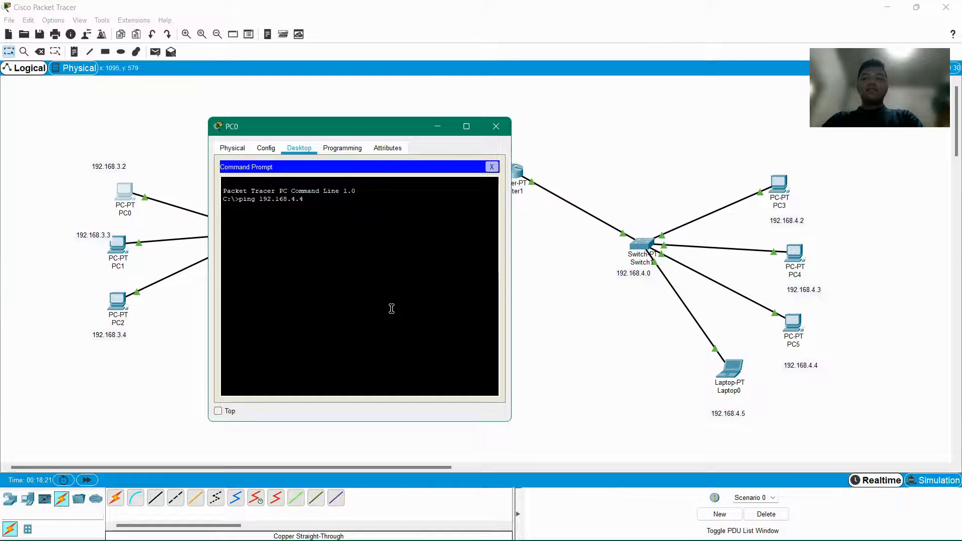
{"action": "key", "text": "Return"}
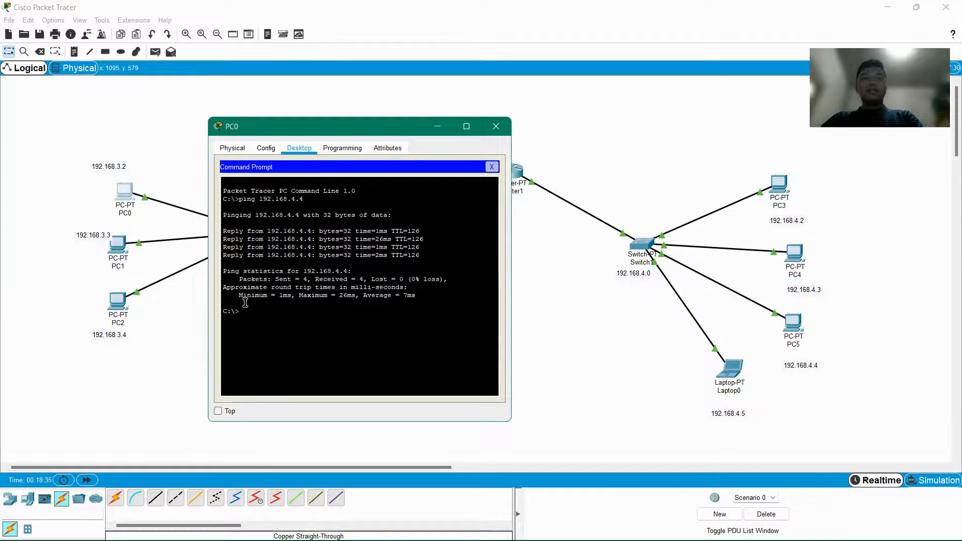
Ping Laptop0 at 192.168.4.5 from PC0's Command Prompt.
{"action": "type", "text": "ping "}
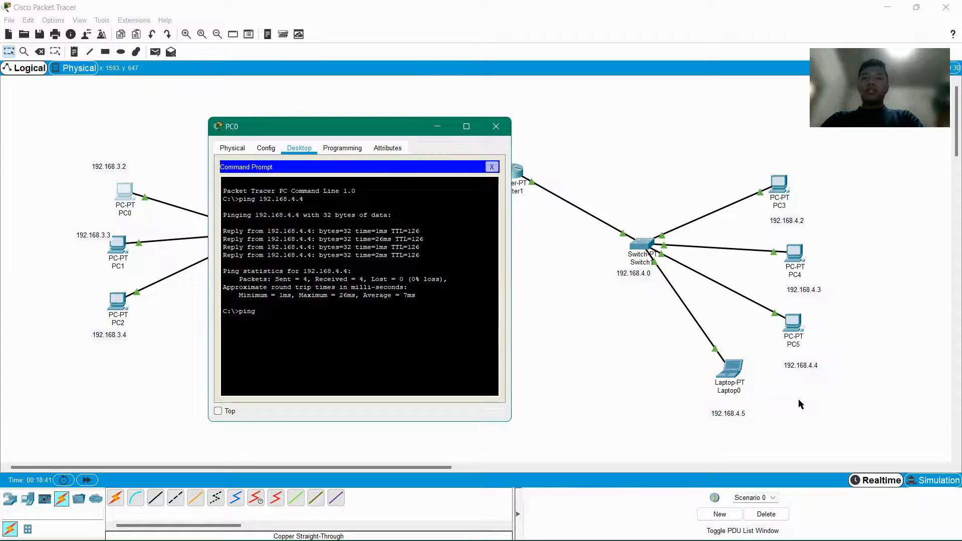
{"action": "type", "text": "192.1"}
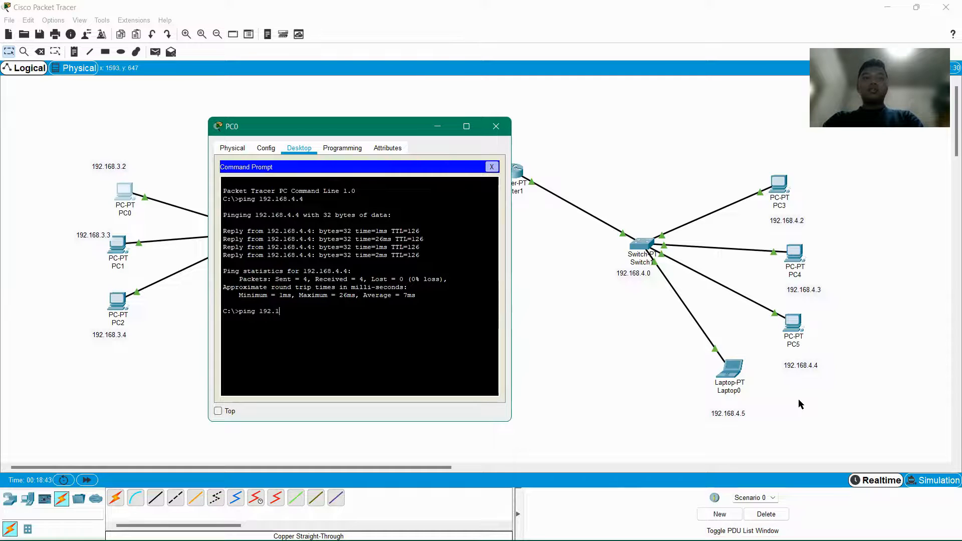
{"action": "type", "text": "68.4.5"}
{"action": "key", "text": "Return"}
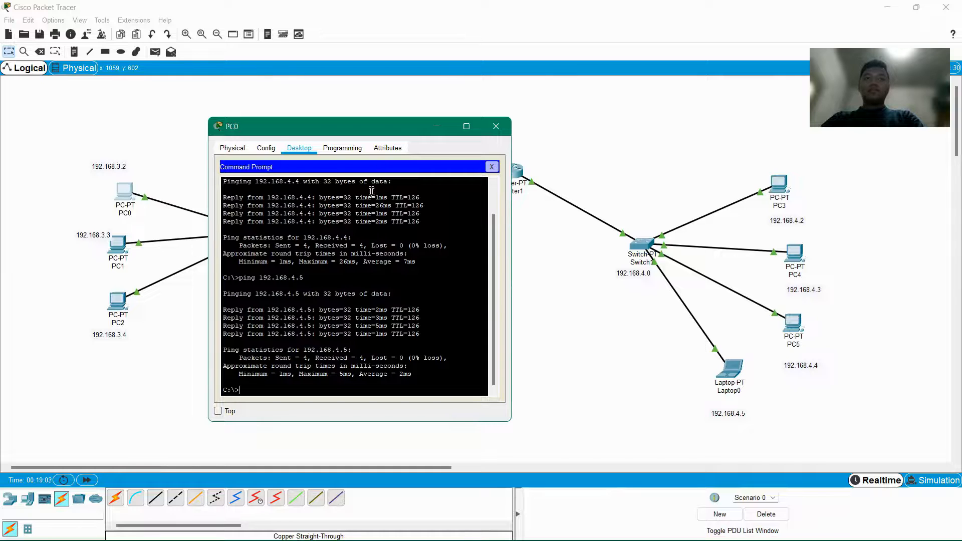
Close PC0's window, open the Command Prompt on PC2 and ping PC3 at 192.168.4.2.
{"action": "left_click", "coordinate": [496, 126]}
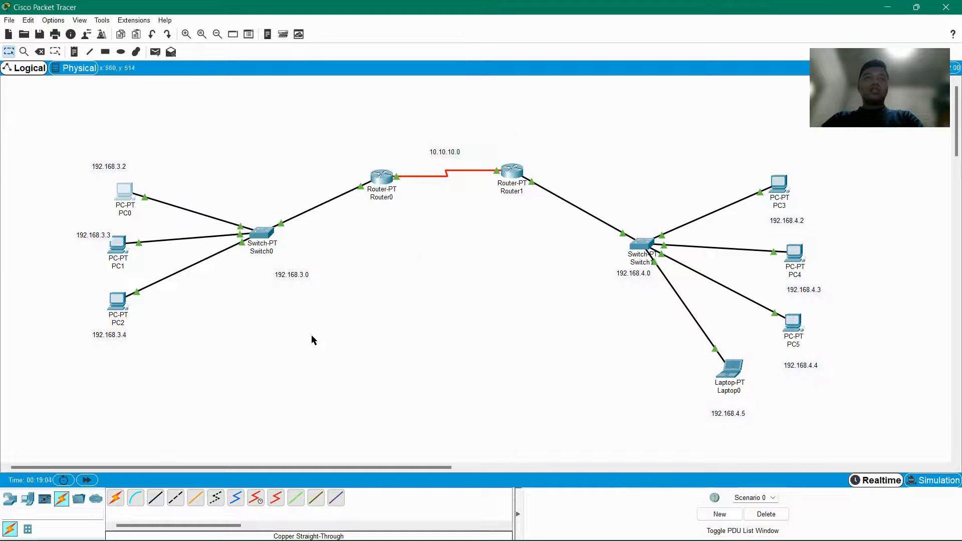
{"action": "left_click_drag", "start_coordinate": [122, 300], "coordinate": [125, 301]}
{"action": "left_click", "coordinate": [118, 303]}
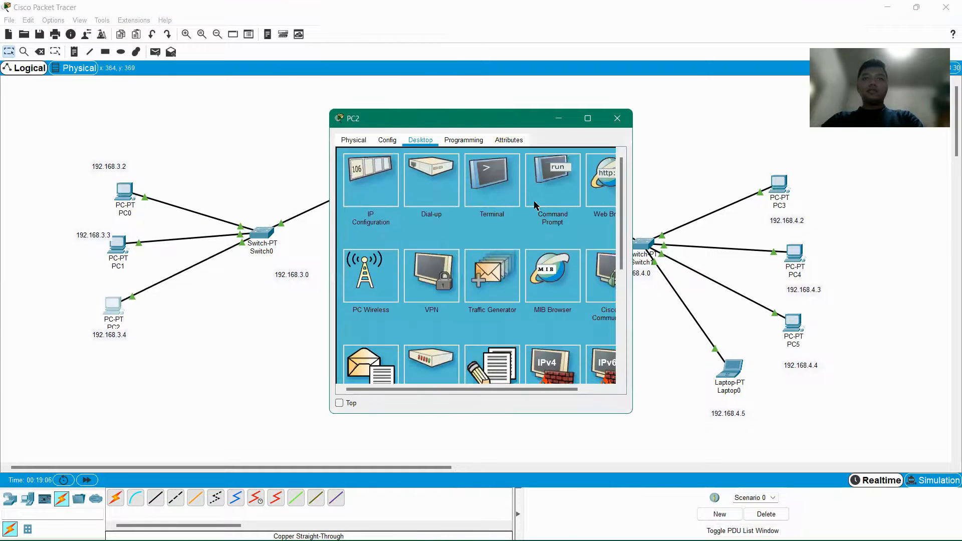
{"action": "left_click", "coordinate": [556, 189]}
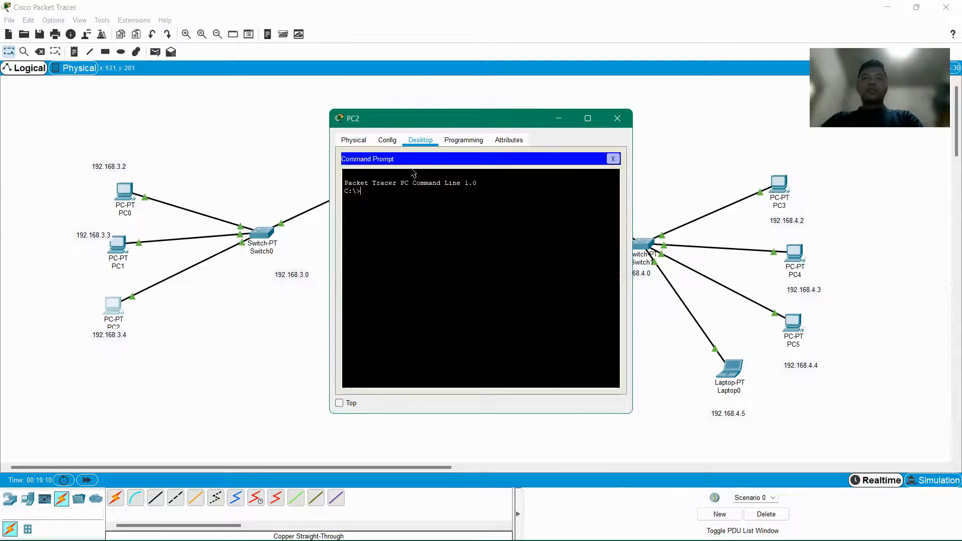
{"action": "left_click_drag", "start_coordinate": [465, 124], "coordinate": [372, 139]}
{"action": "type", "text": "ping "}
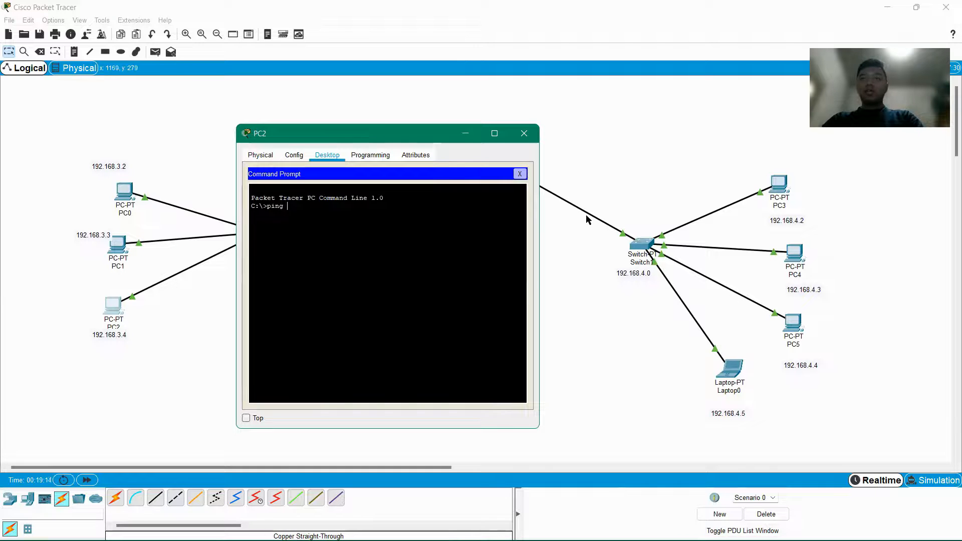
{"action": "type", "text": "192.168"}
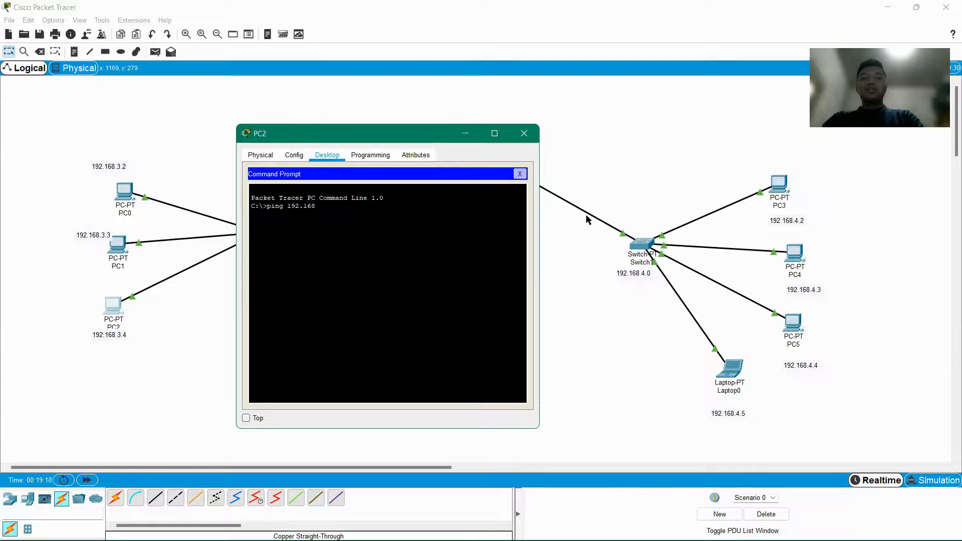
{"action": "type", "text": ".4.2"}
{"action": "key", "text": "Return"}
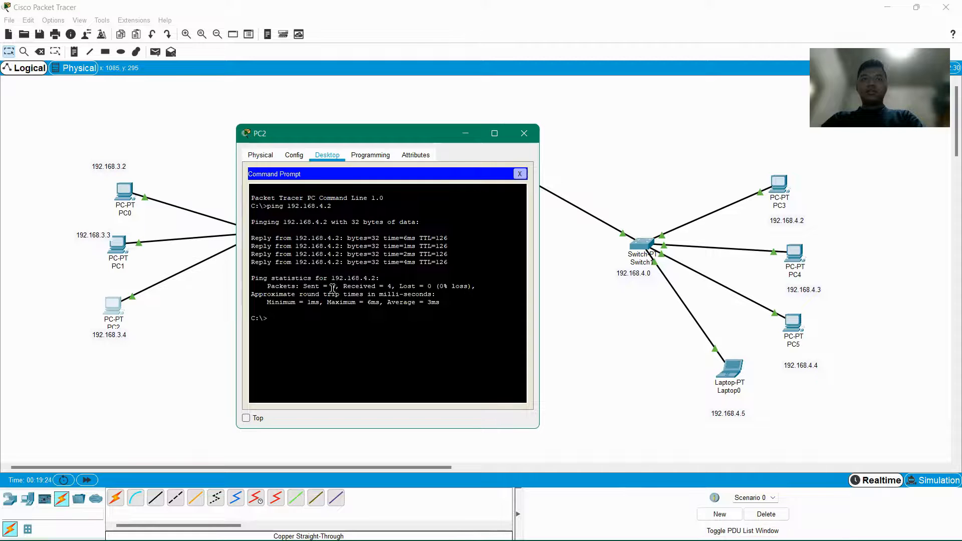
{"action": "left_click_drag", "start_coordinate": [302, 287], "coordinate": [489, 285]}
{"action": "left_click", "coordinate": [469, 285]}
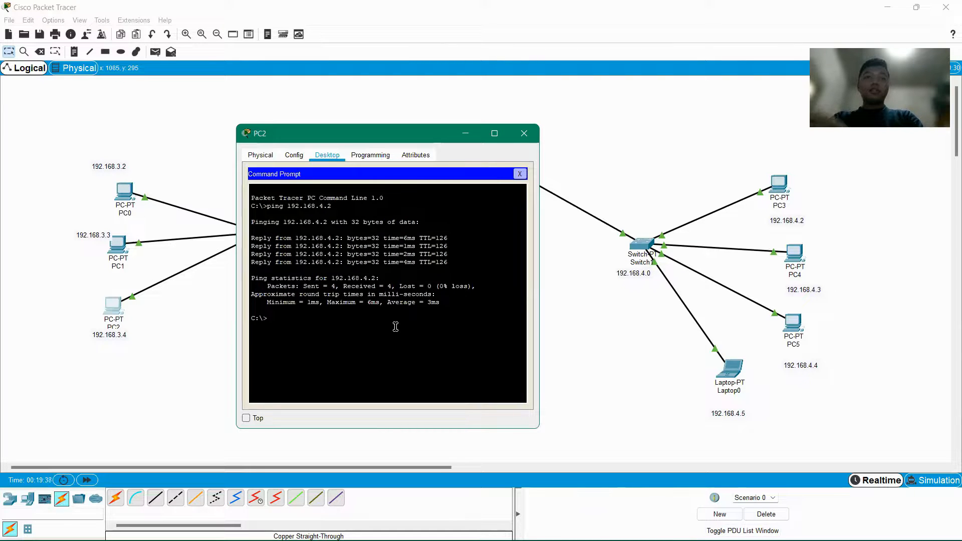
Ping PC4 at 192.168.4.3 from PC2's Command Prompt and close the PC2 window.
{"action": "type", "text": "ping"}
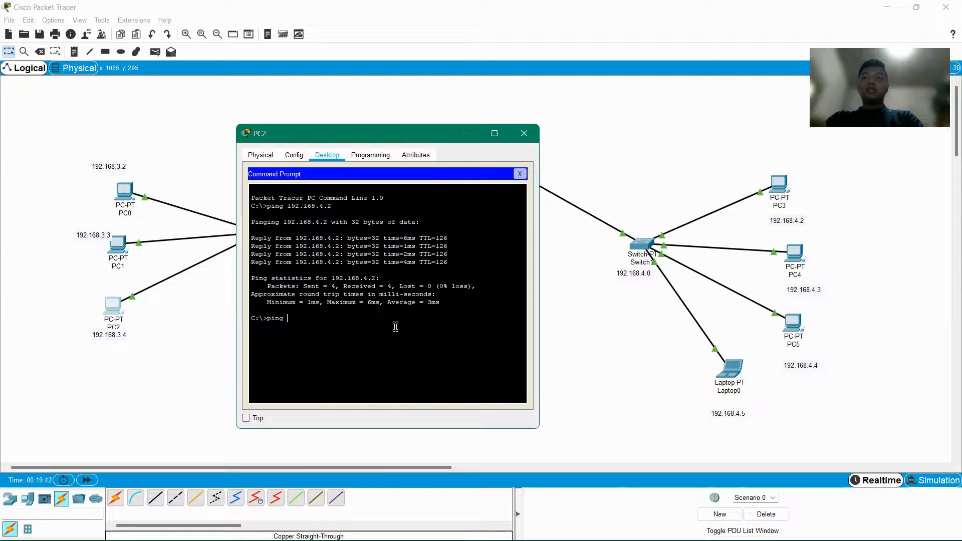
{"action": "type", "text": "192.168.4.3"}
{"action": "key", "text": "Return"}
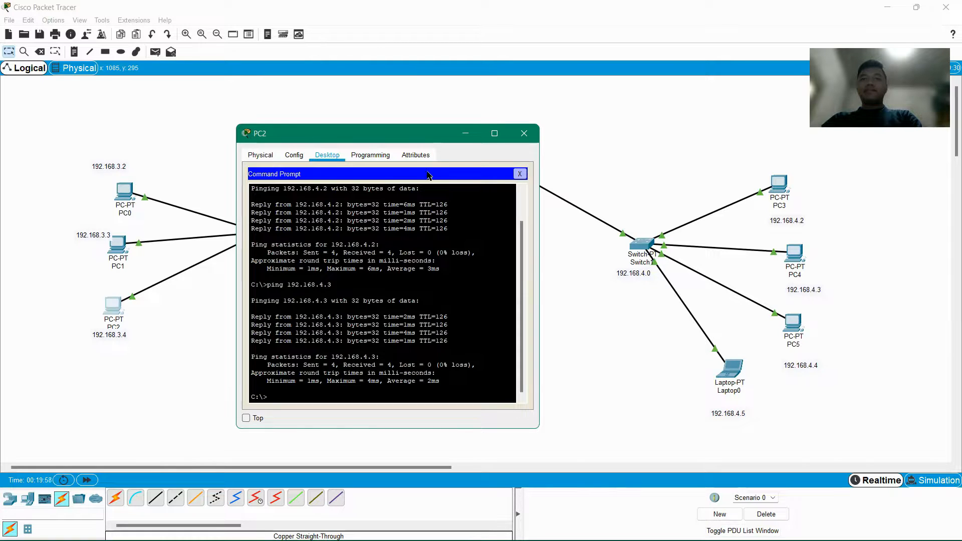
{"action": "left_click", "coordinate": [524, 133]}
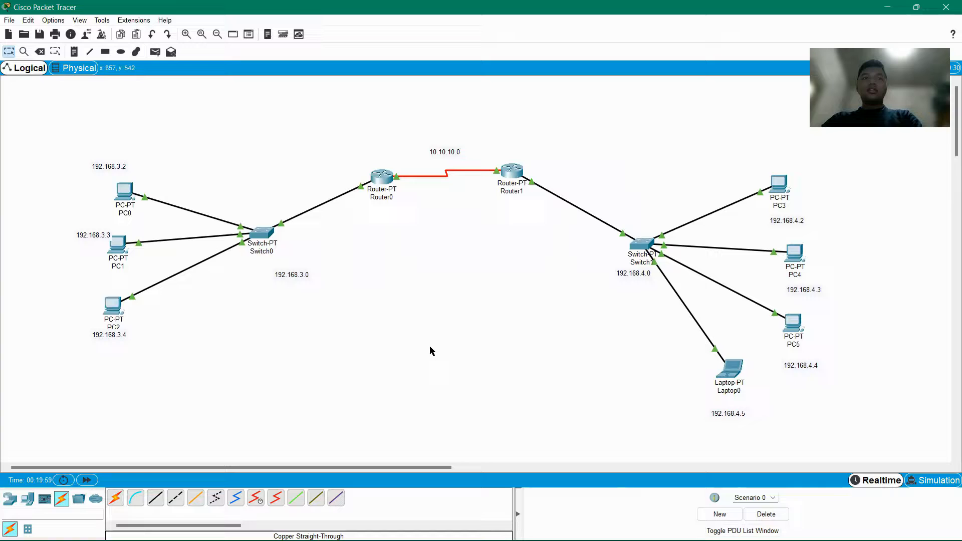
Open the Command Prompt on PC4 and ping PC1 at 192.168.3.3.
{"action": "left_click", "coordinate": [796, 259]}
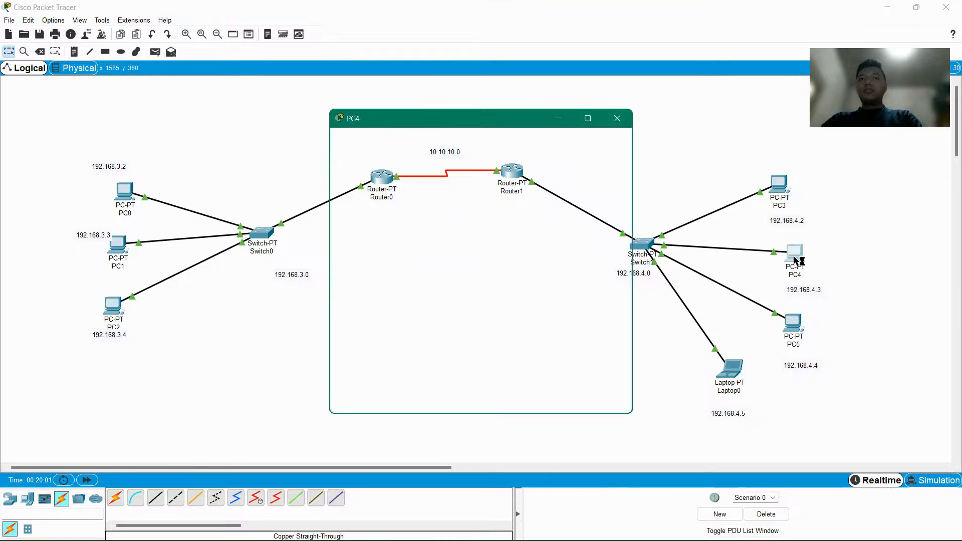
{"action": "left_click", "coordinate": [546, 178]}
{"action": "type", "text": "pi"}
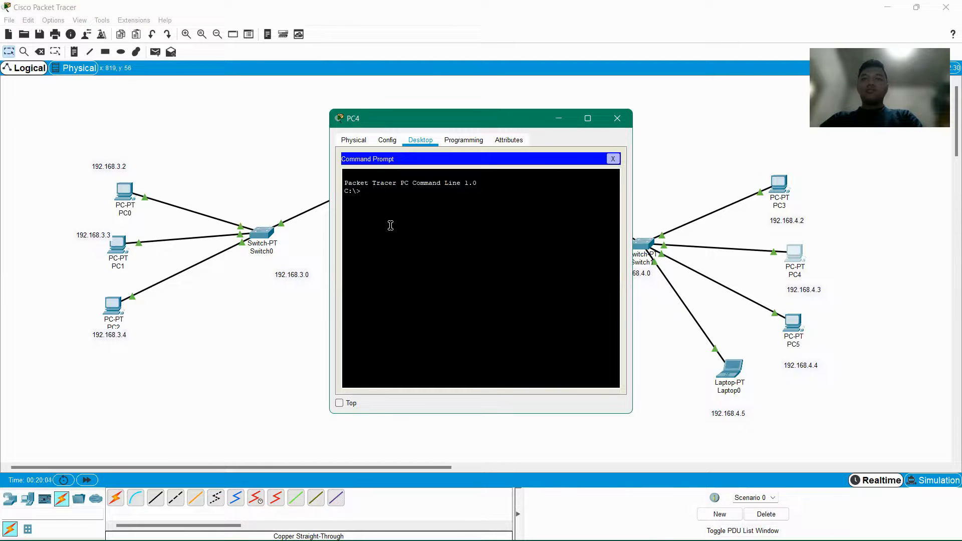
{"action": "type", "text": "ng"}
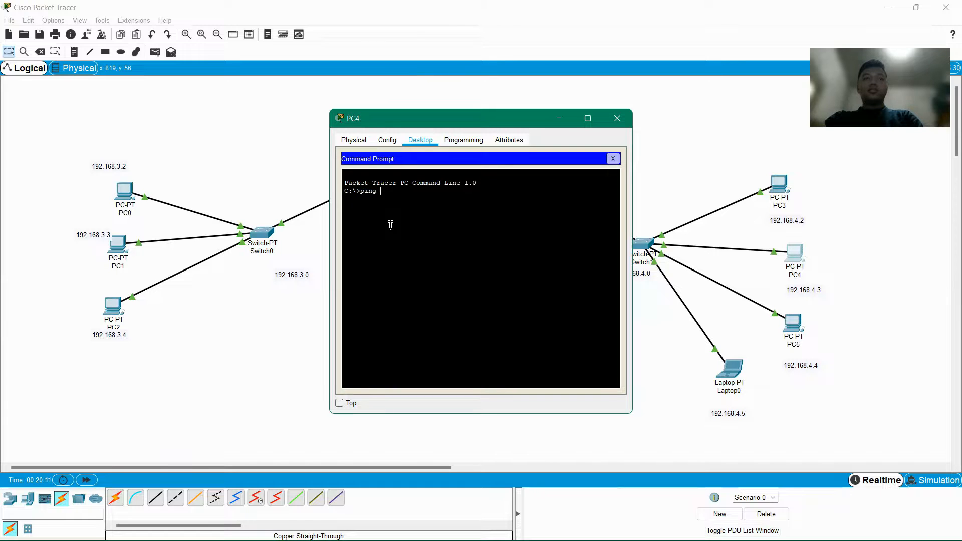
{"action": "type", "text": "192.16"}
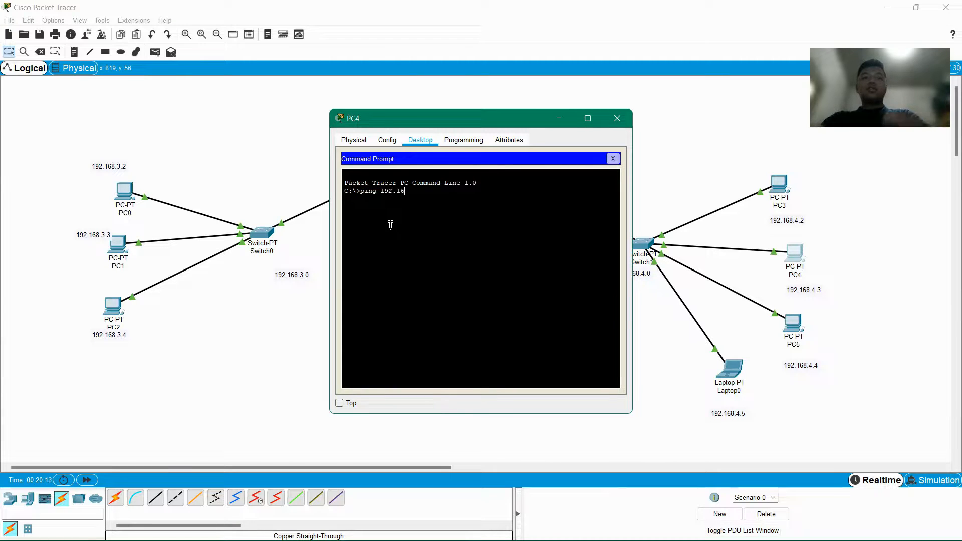
{"action": "type", "text": "8"}
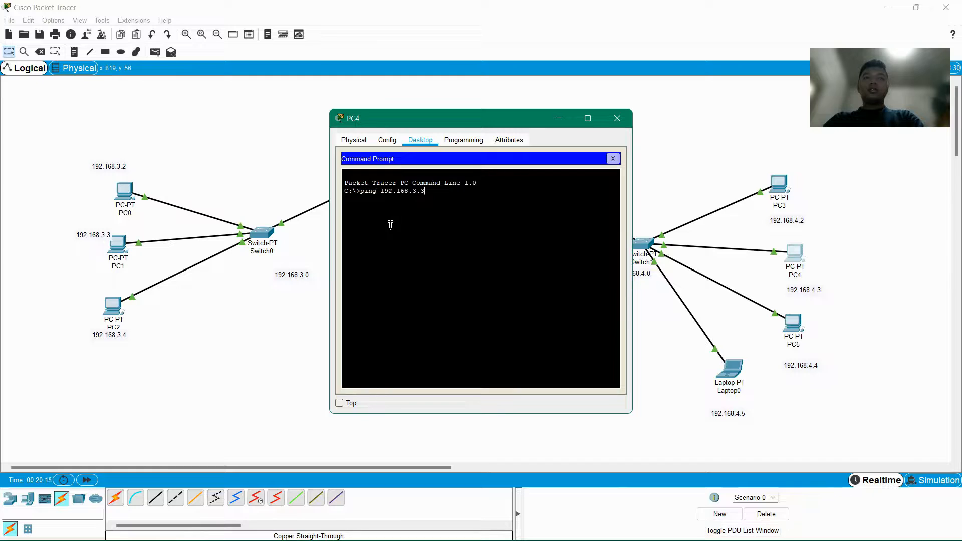
{"action": "type", "text": ".3.3"}
{"action": "key", "text": "Return"}
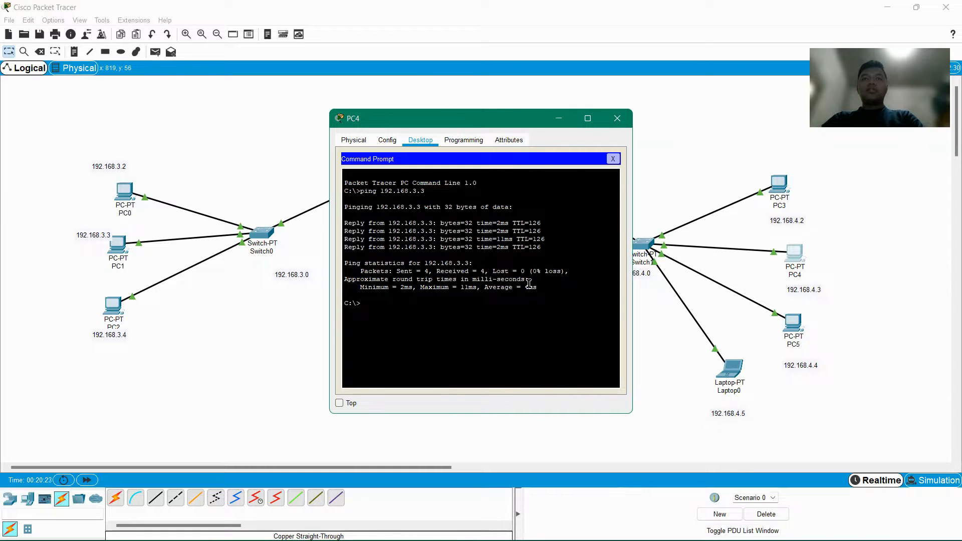
Ping Laptop0 at 192.168.4.5 from PC4's Command Prompt and close the PC4 window.
{"action": "type", "text": "pi"}
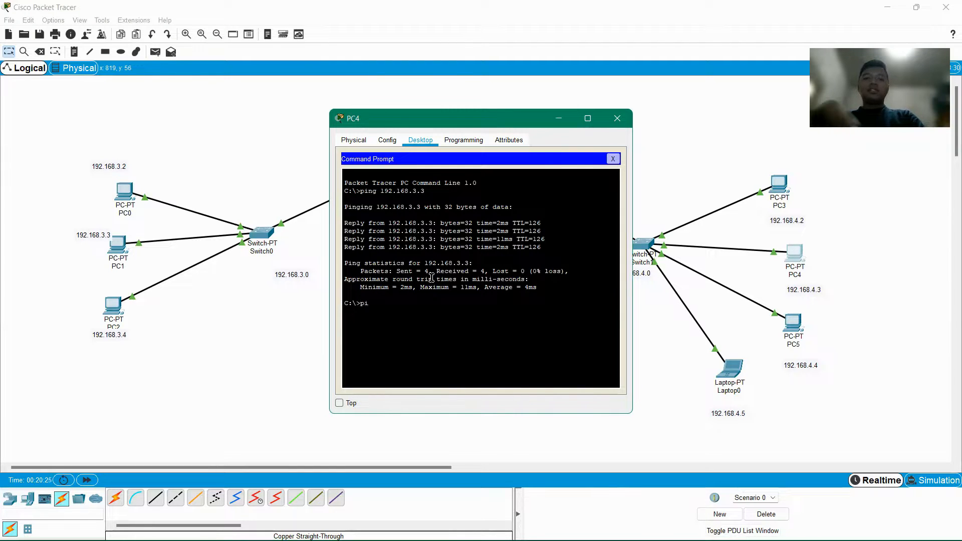
{"action": "type", "text": "ng 1"}
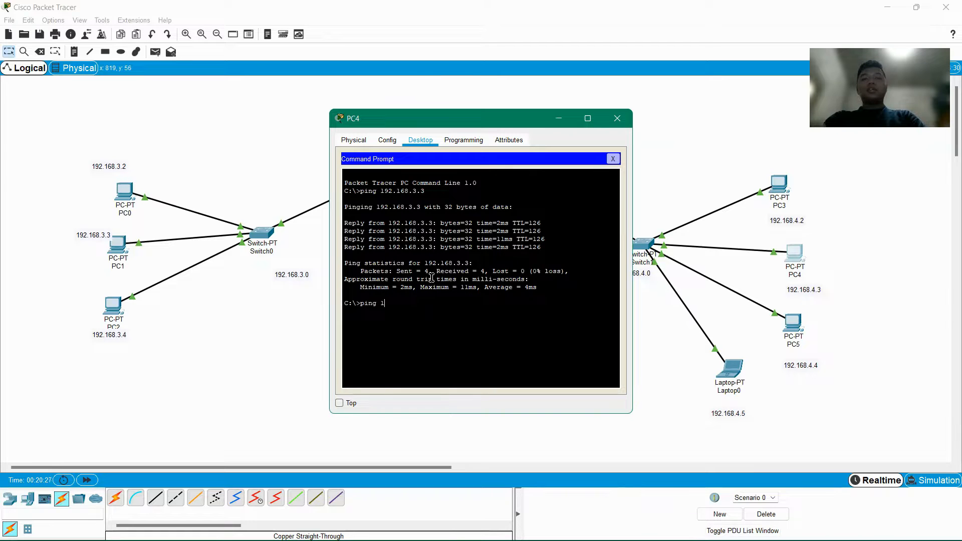
{"action": "type", "text": "92"}
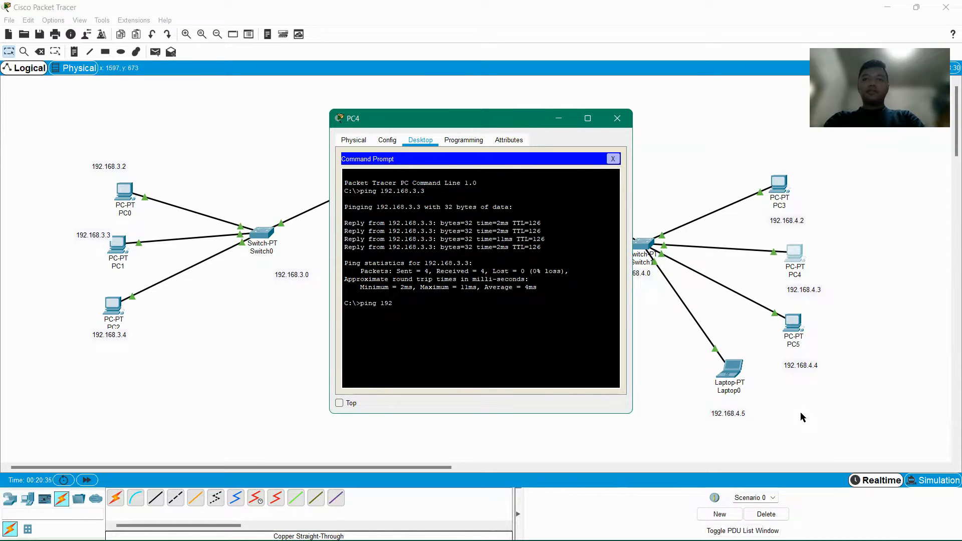
{"action": "type", "text": ".16"}
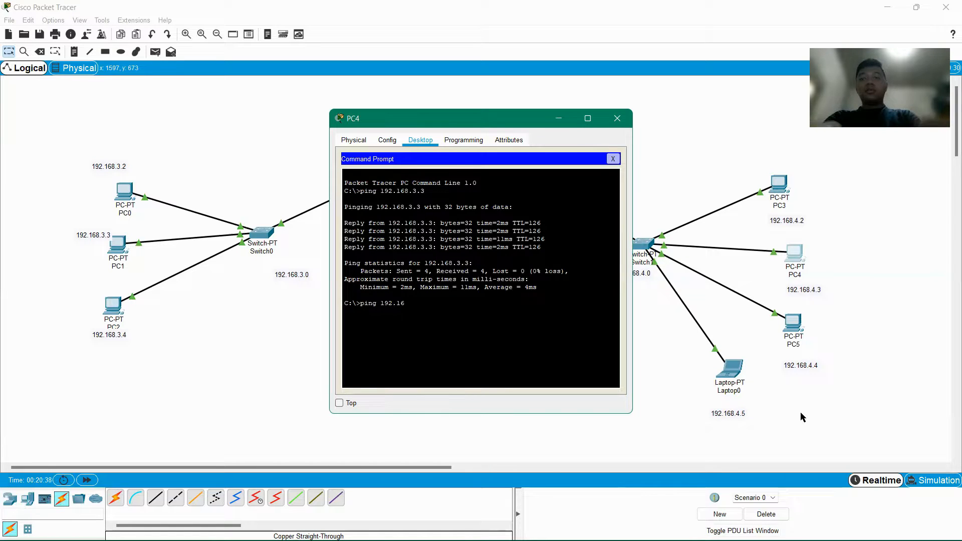
{"action": "type", "text": "8.4."}
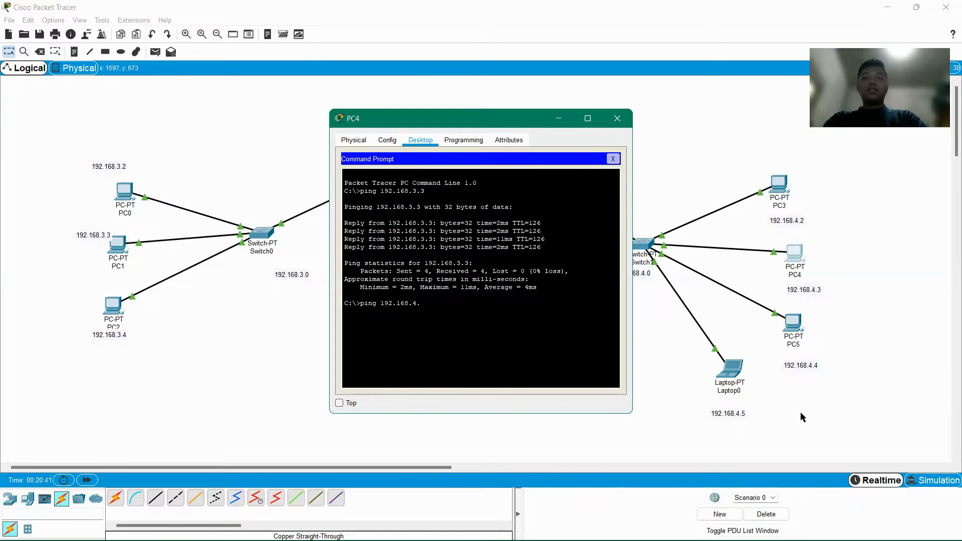
{"action": "type", "text": "5"}
{"action": "key", "text": "Return"}
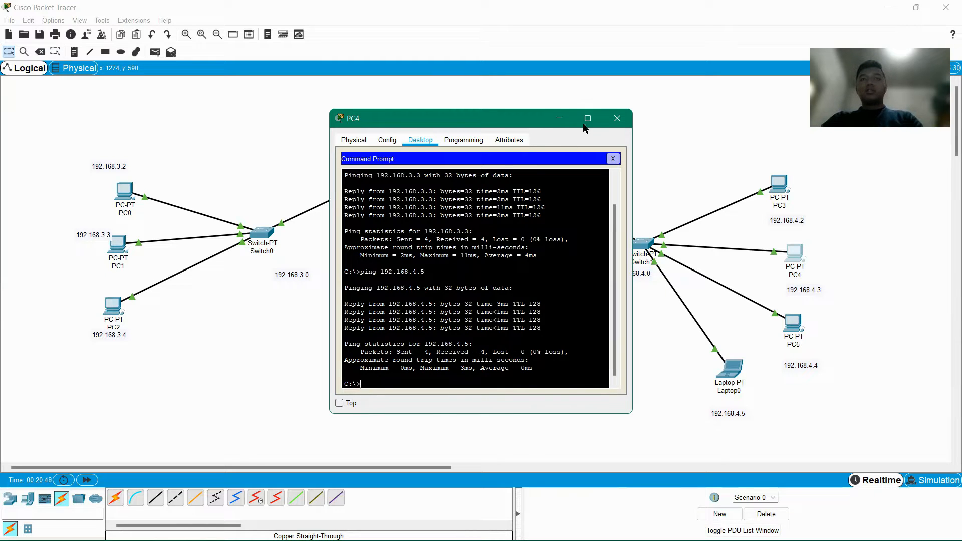
{"action": "left_click", "coordinate": [616, 119]}
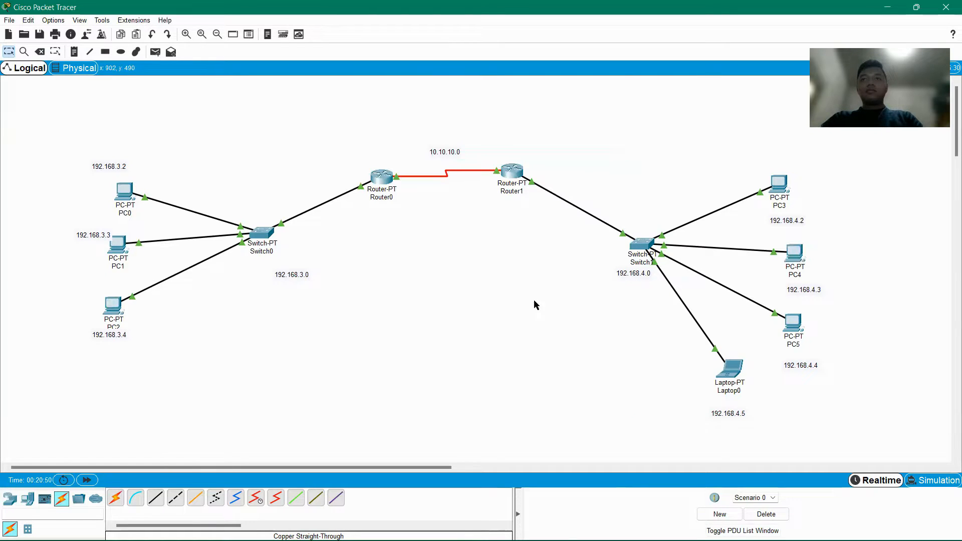
Open the Command Prompt on PC3, ping PC2 at 192.168.3.4 and close the PC3 window.
{"action": "left_click", "coordinate": [783, 183]}
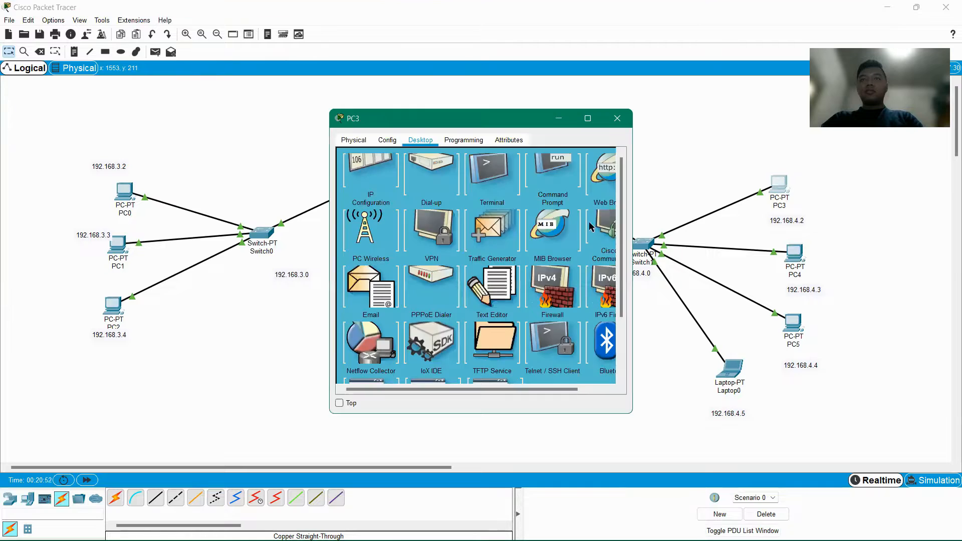
{"action": "left_click", "coordinate": [561, 185]}
{"action": "type", "text": "p"}
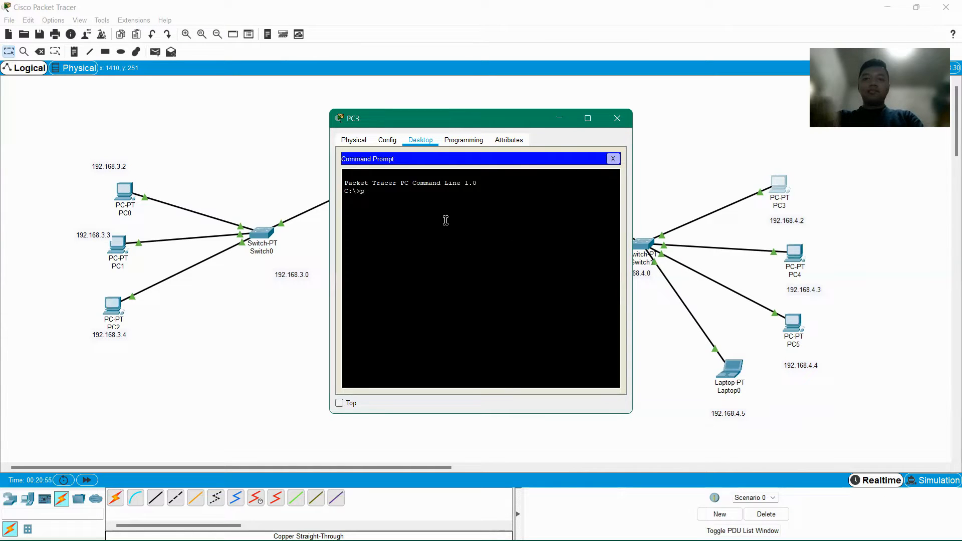
{"action": "type", "text": "ing "}
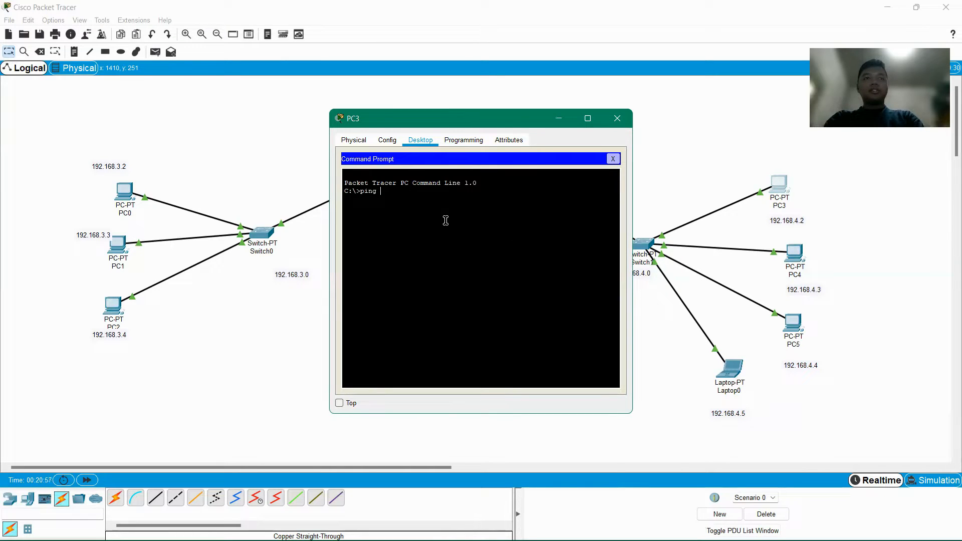
{"action": "type", "text": "19"}
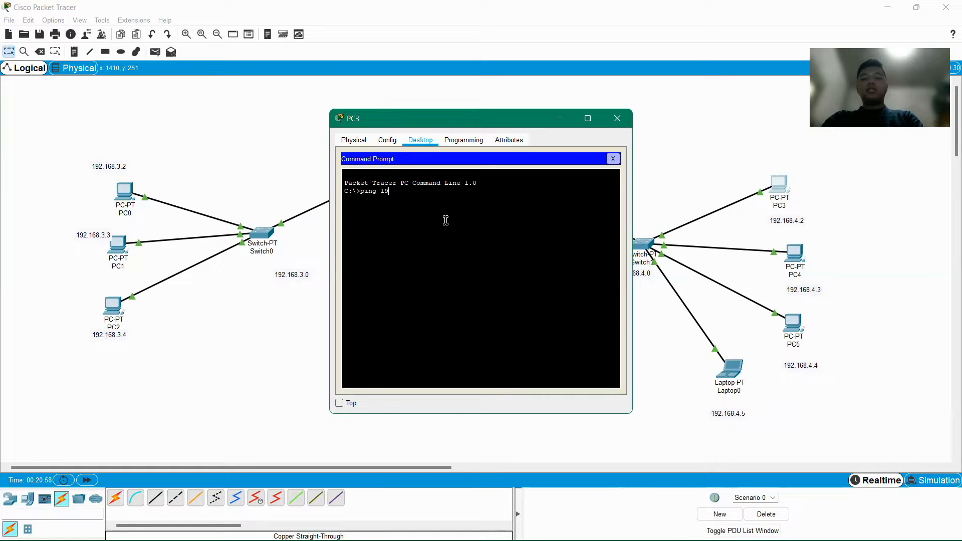
{"action": "type", "text": "2.168."}
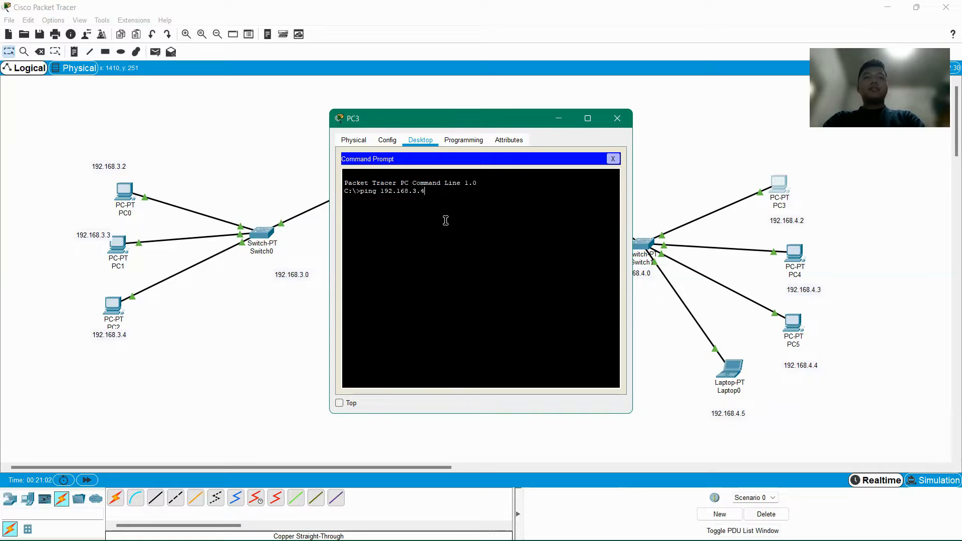
{"action": "type", "text": "3.4"}
{"action": "key", "text": "Return"}
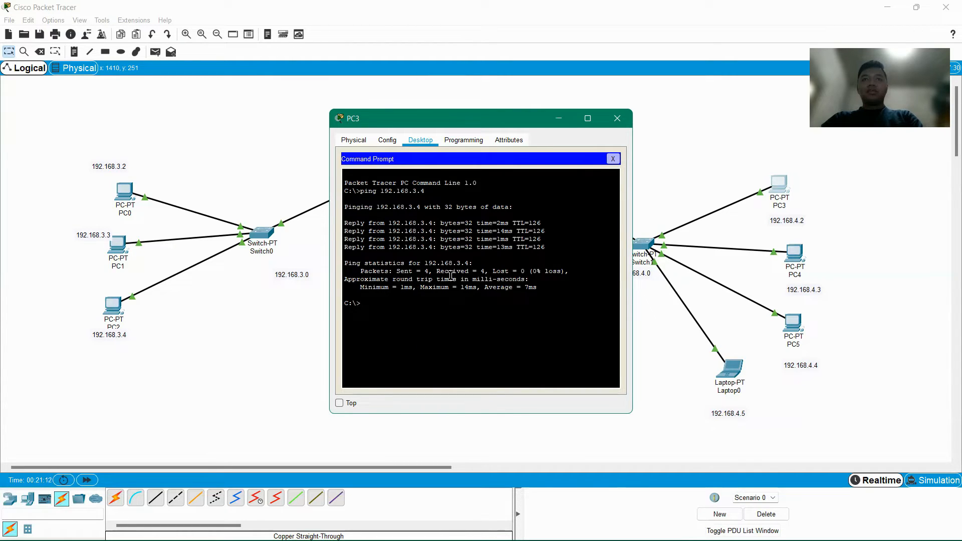
{"action": "left_click", "coordinate": [617, 119]}
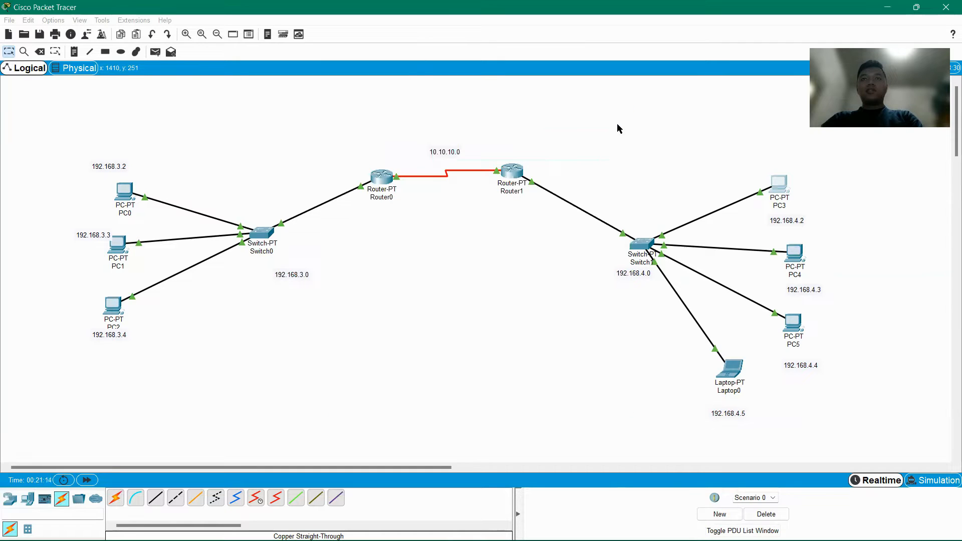
{"action": "scroll", "coordinate": [389, 300], "scroll_direction": "down", "scroll_amount": 5}
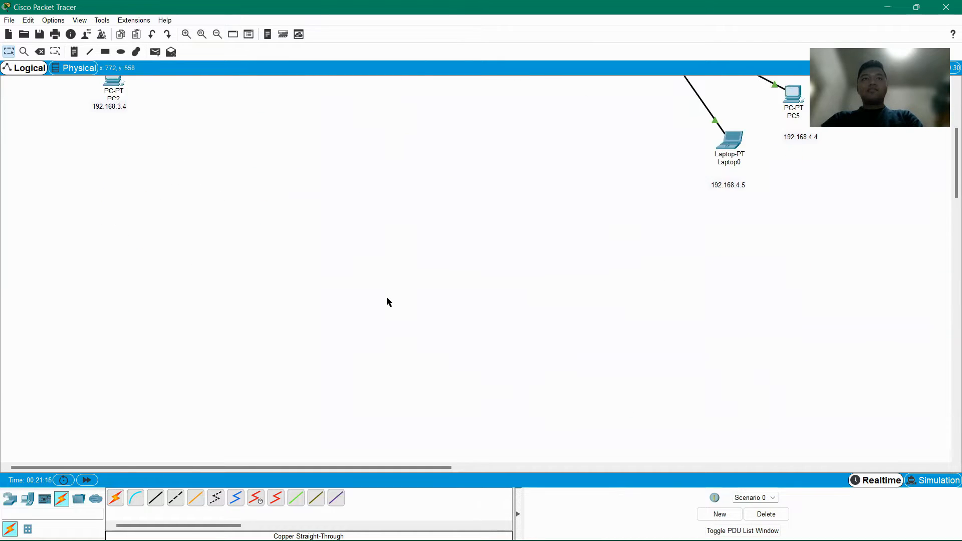
{"action": "scroll", "coordinate": [386, 297], "scroll_direction": "up", "scroll_amount": 5}
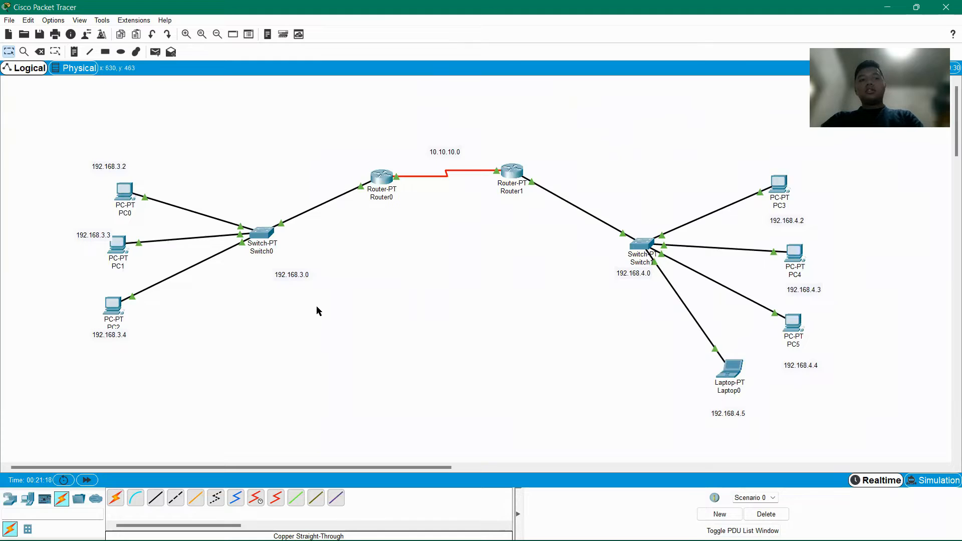